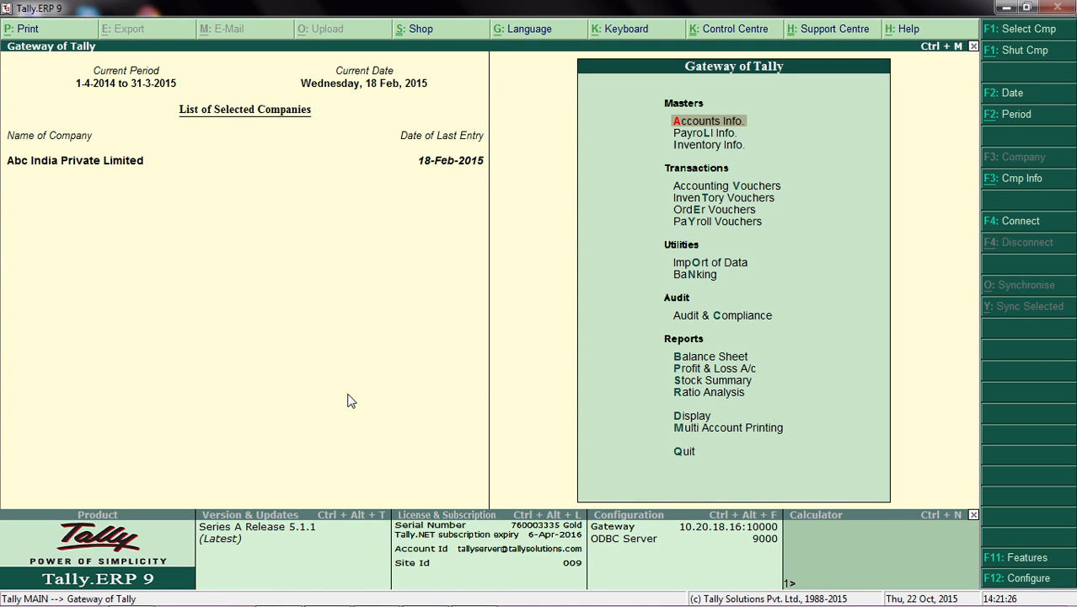
Step: Open the Kotak Bank ledger for alteration from the company's single ledger accounts
key(Return)
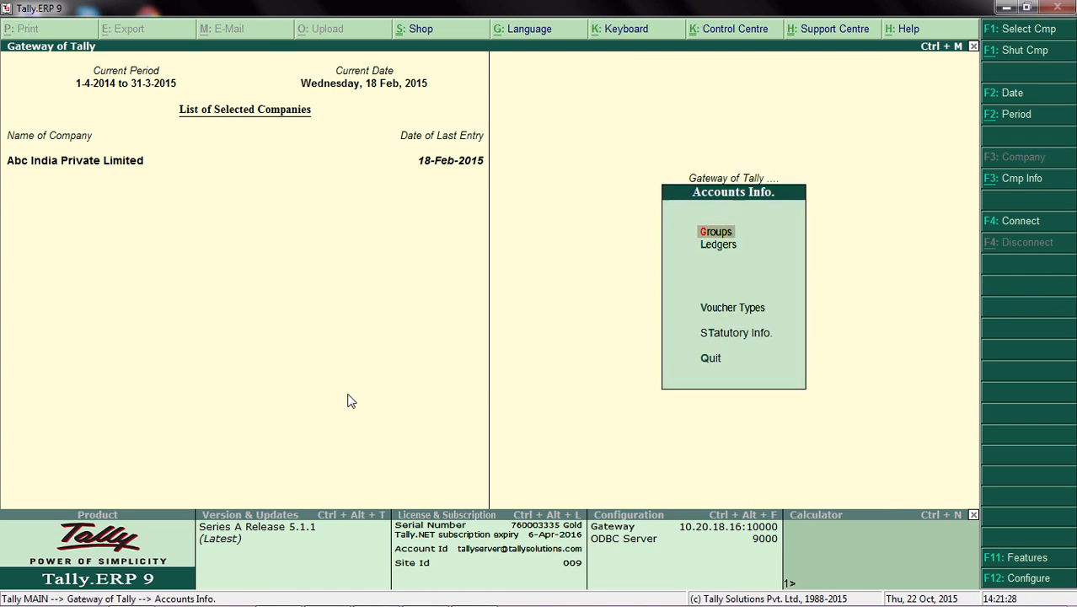
key(Down)
key(Return)
key(Down)
key(Down)
key(Return)
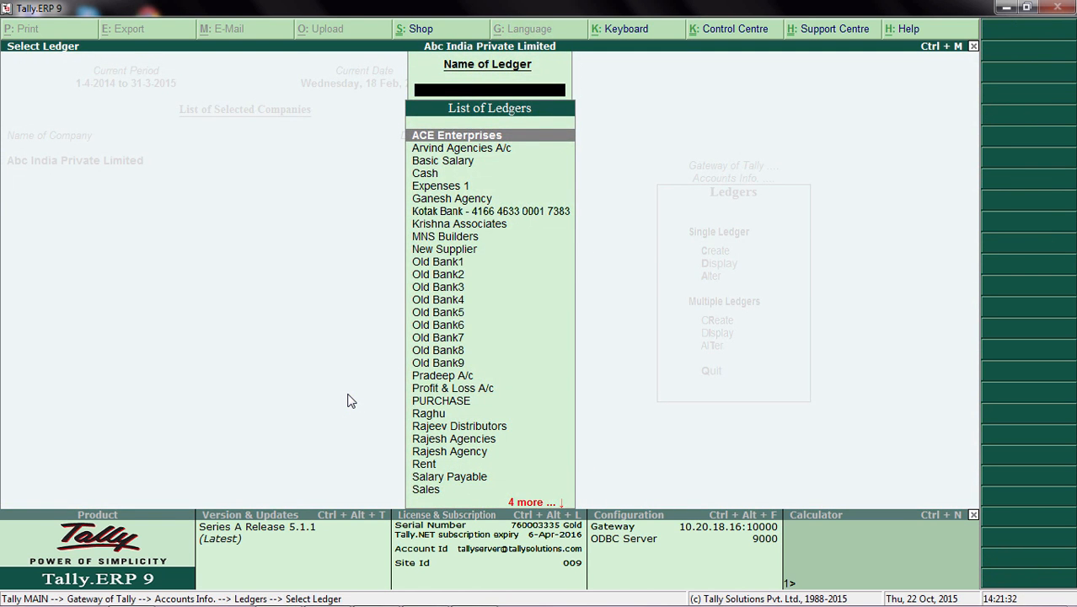
text(Ko)
key(Return)
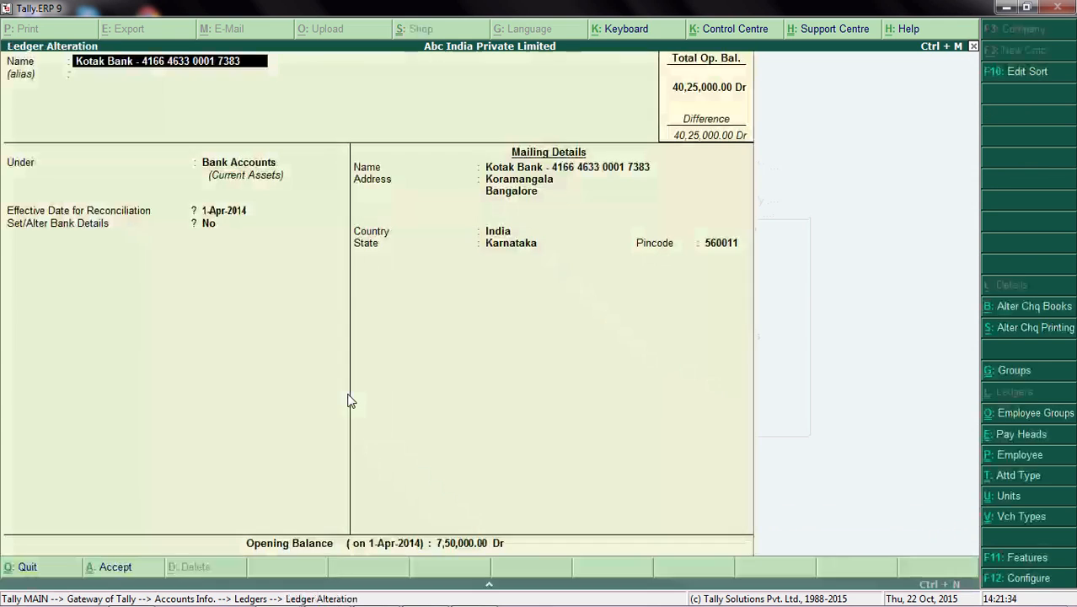
Step: View the list of banks in the ledger's bank details and return to the Gateway of Tally without saving
key(Return)
key(Return)
key(Return)
key(Return)
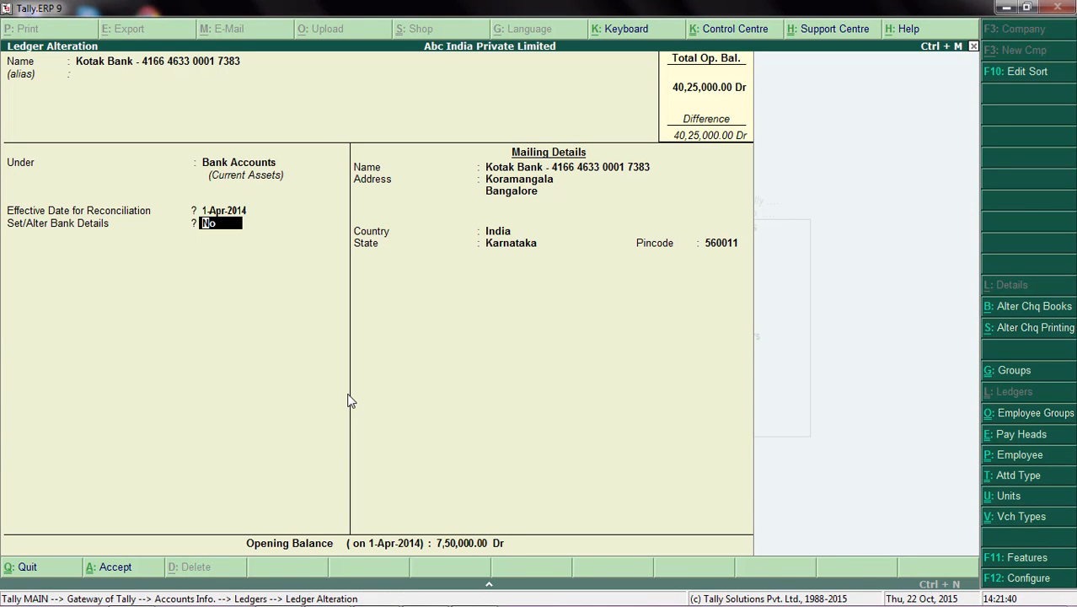
text(y)
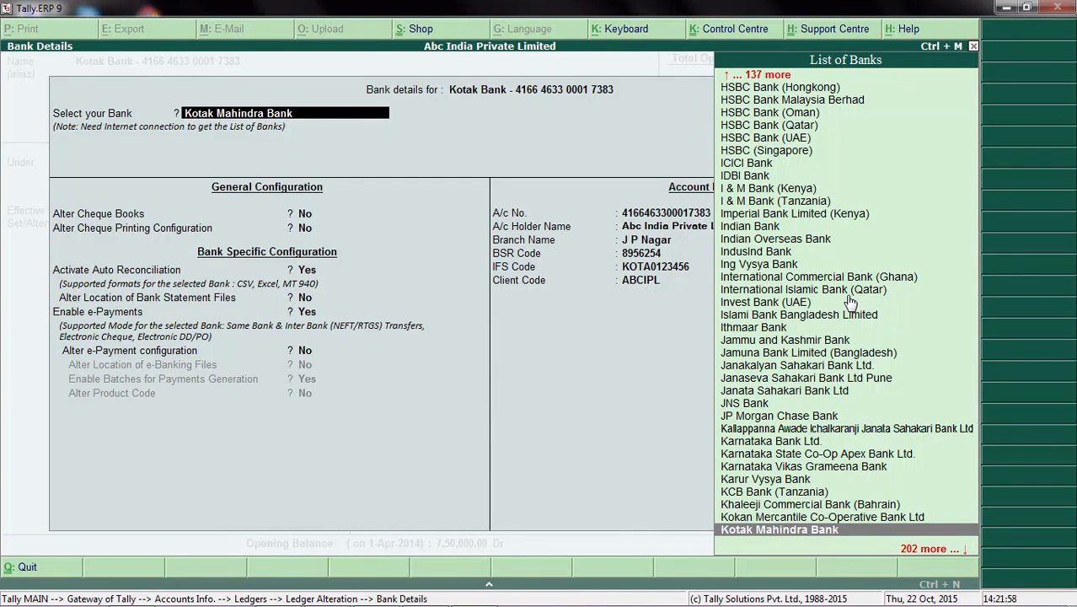
key(Escape)
key(Escape)
key(Escape)
key(Escape)
key(Escape)
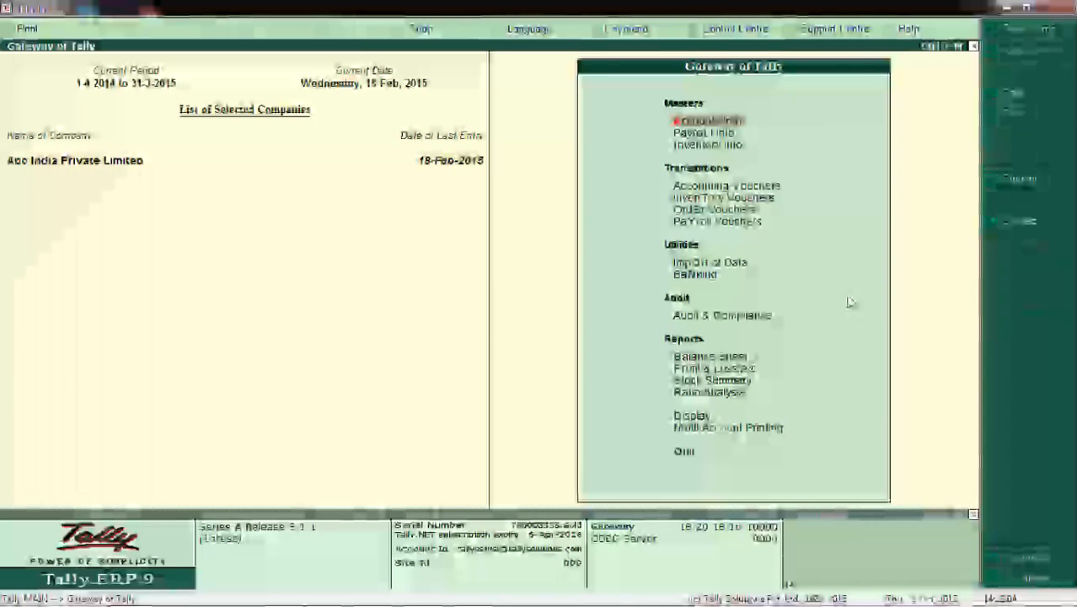
Step: Open the Advanced Configuration settings from the Gateway of Tally
click(1005, 585)
key(Down)
key(Down)
key(Down)
key(Down)
key(Down)
key(Down)
key(Down)
key(Down)
key(Down)
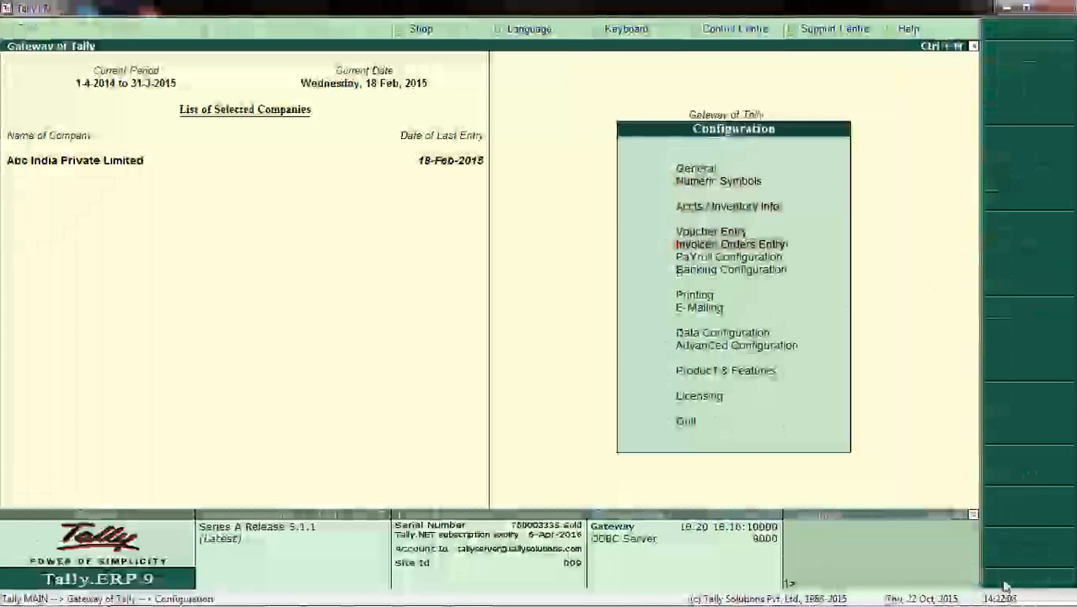
key(Down)
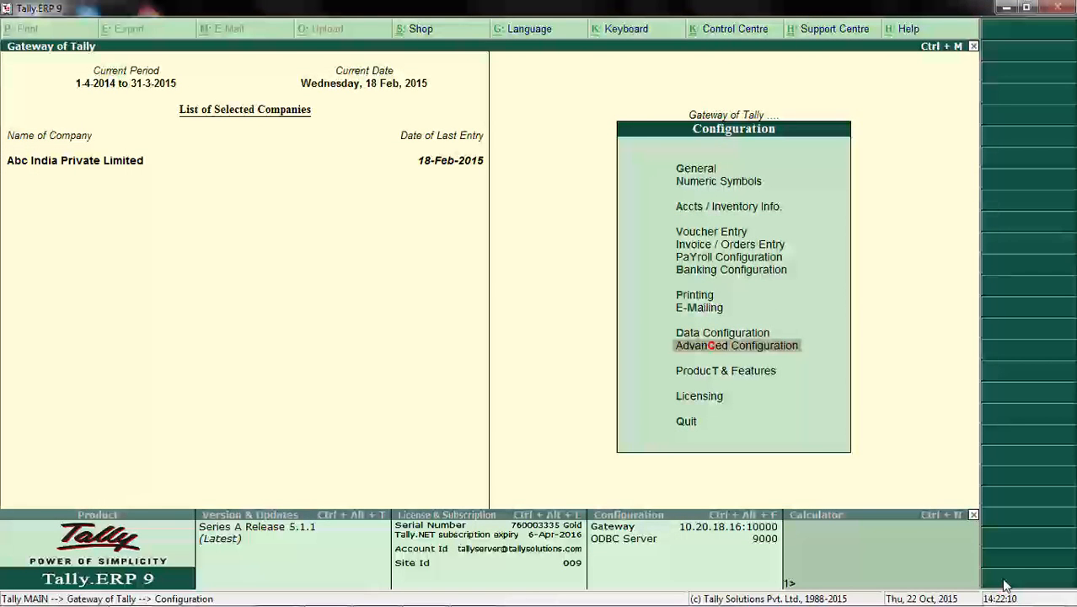
key(Return)
key(Return)
key(Return)
key(Return)
key(Return)
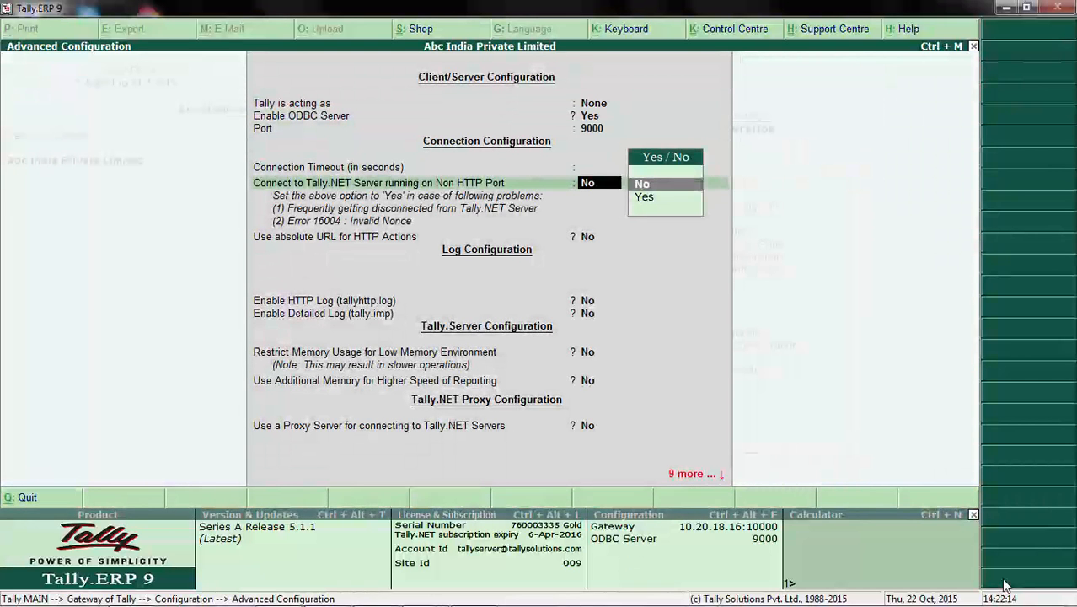
Step: Set both "Connect to Tally.NET Server running on Non HTTP Port" and "Use absolute URL for HTTP Actions" to Yes
key(Down)
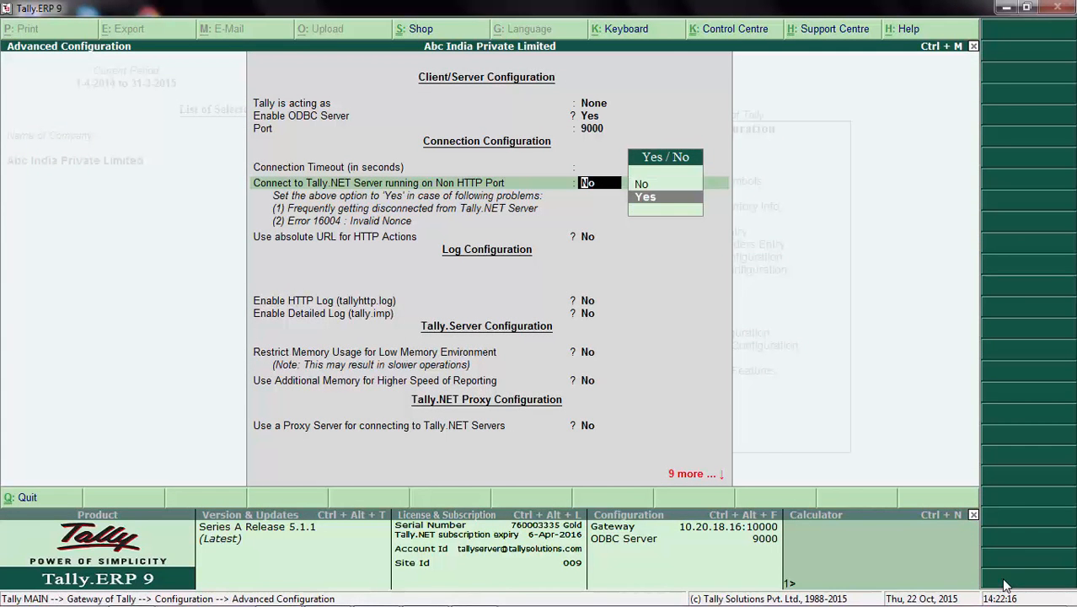
key(Return)
key(Down)
key(Return)
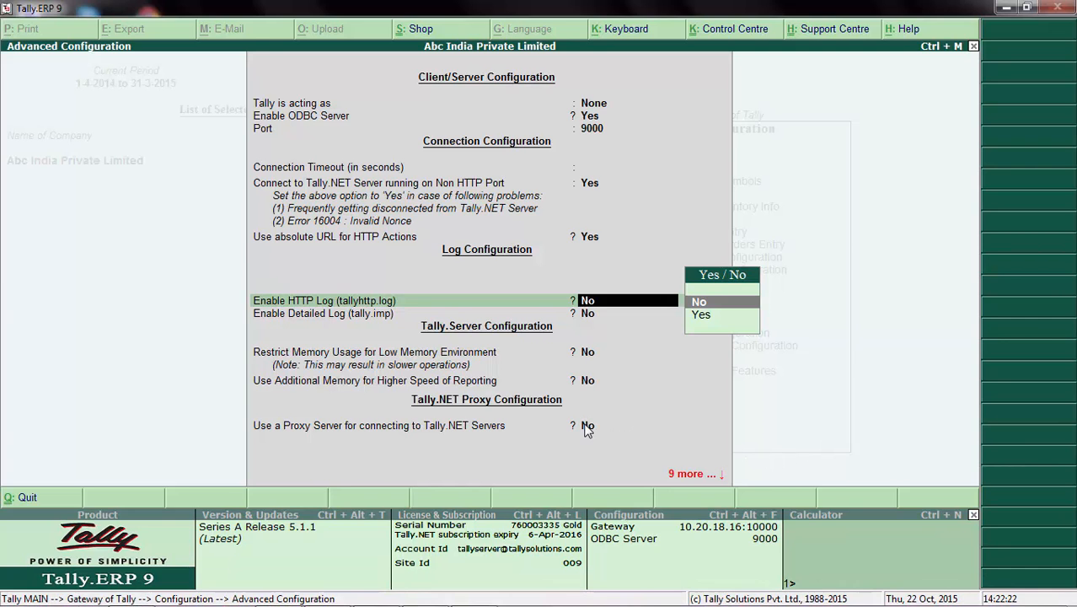
Step: Go to the proxy server option under Tally.NET Proxy Configuration and quit the configuration to the Gateway of Tally without saving
key(Return)
key(Return)
key(Return)
key(Return)
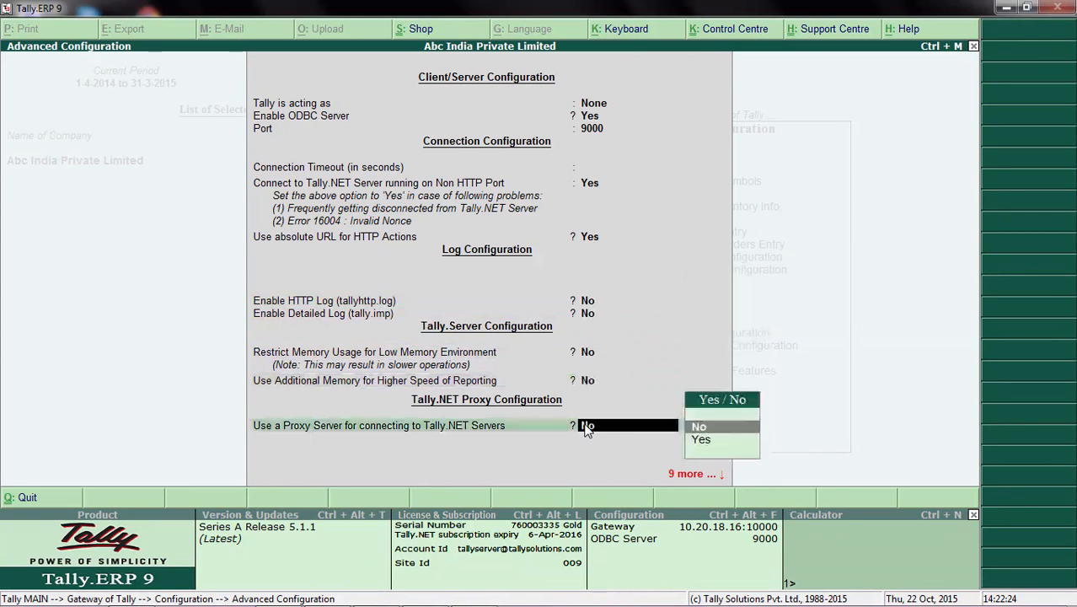
key(Down)
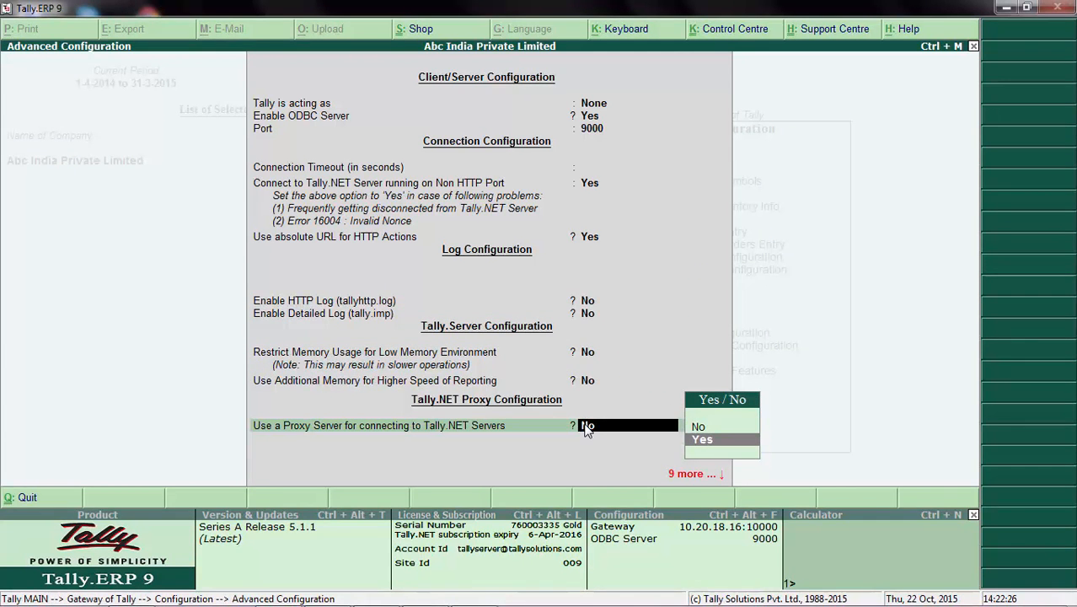
key(Escape)
key(Return)
key(Escape)
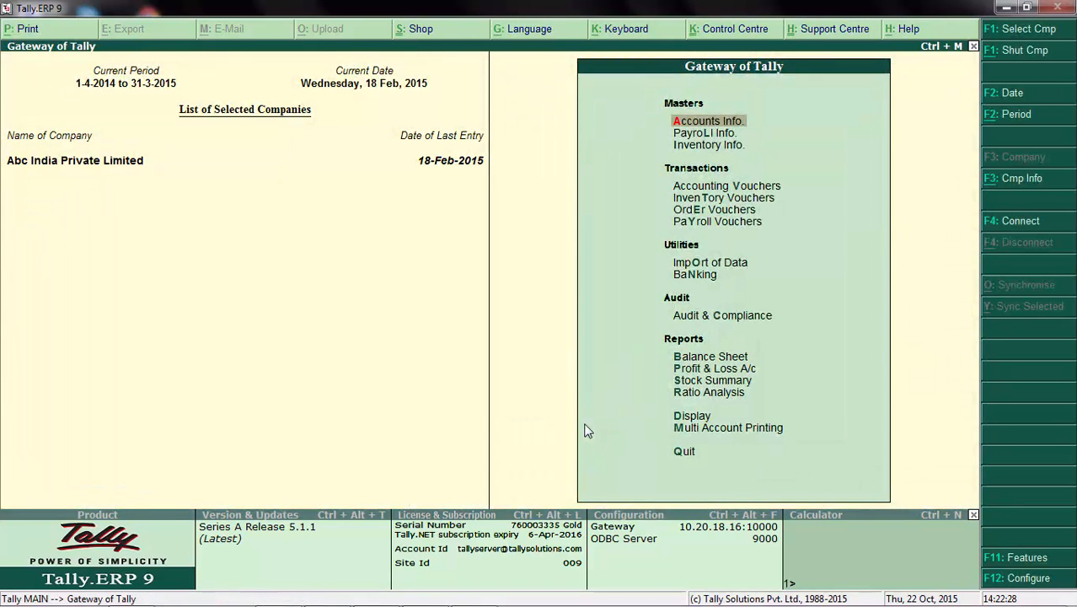
Step: Reopen the Kotak Bank ledger in single ledger alteration
key(Return)
key(Down)
key(Return)
key(Down)
key(Down)
key(Return)
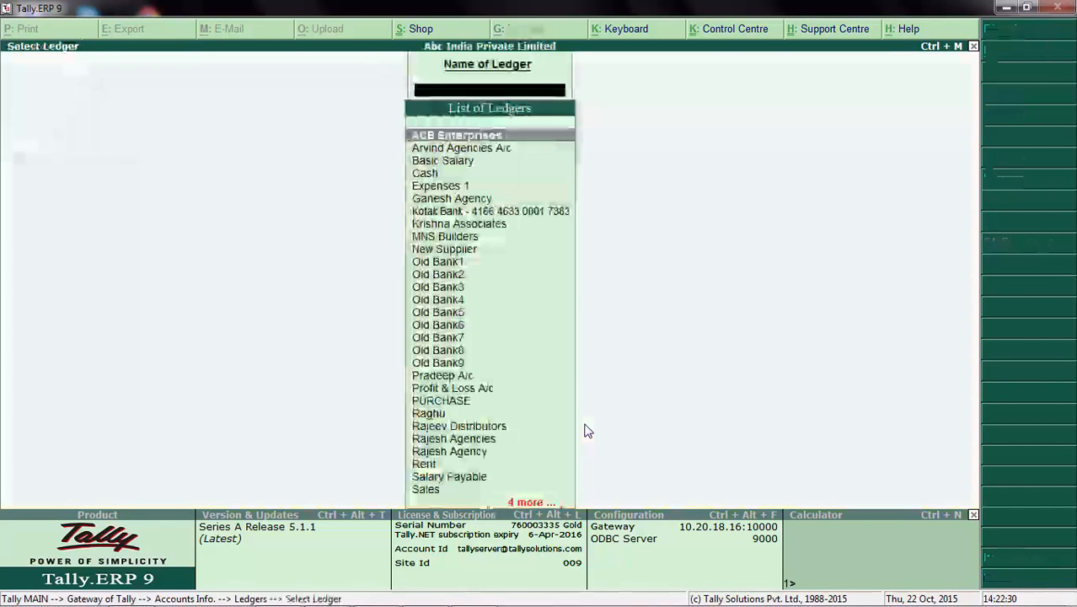
text(Ko)
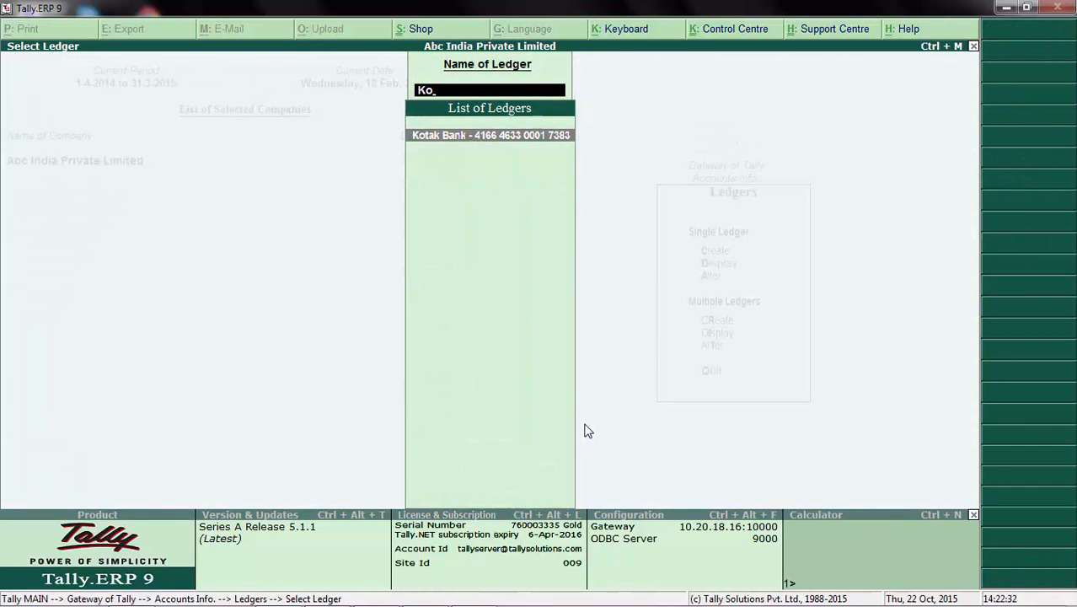
key(Return)
key(Return)
key(Return)
key(Return)
key(Return)
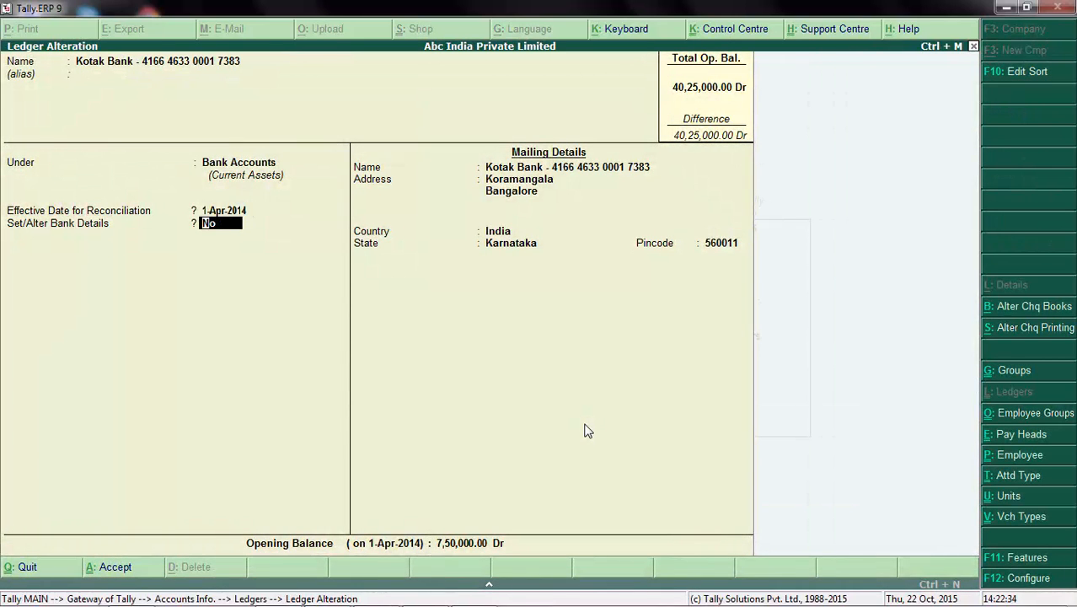
Step: Set Set/Alter Bank Details to Yes and select Kotak Mahindra Bank as the ledger's bank
text(y)
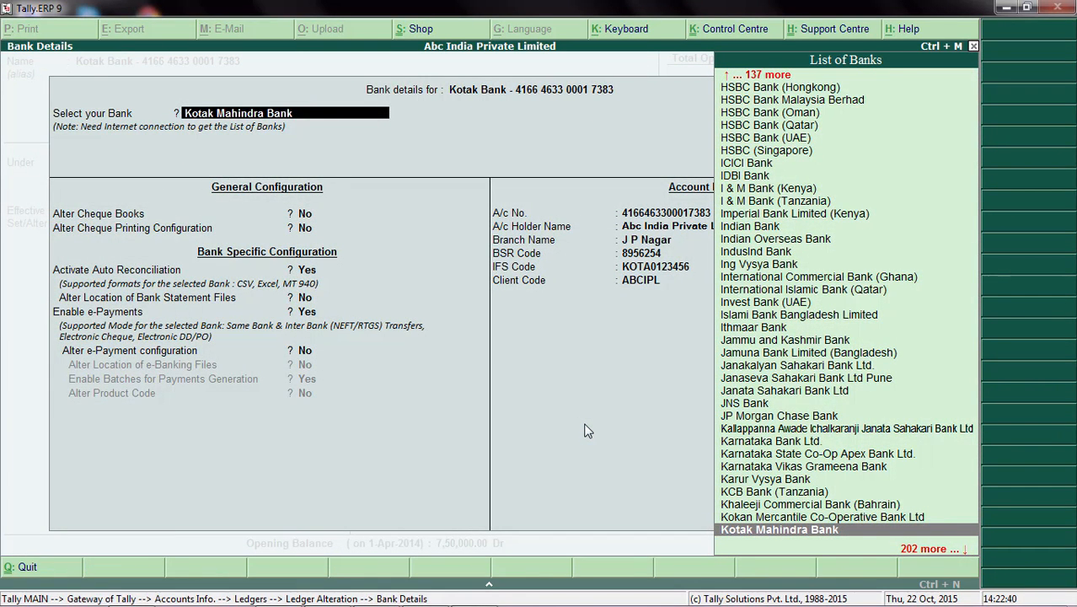
click(745, 533)
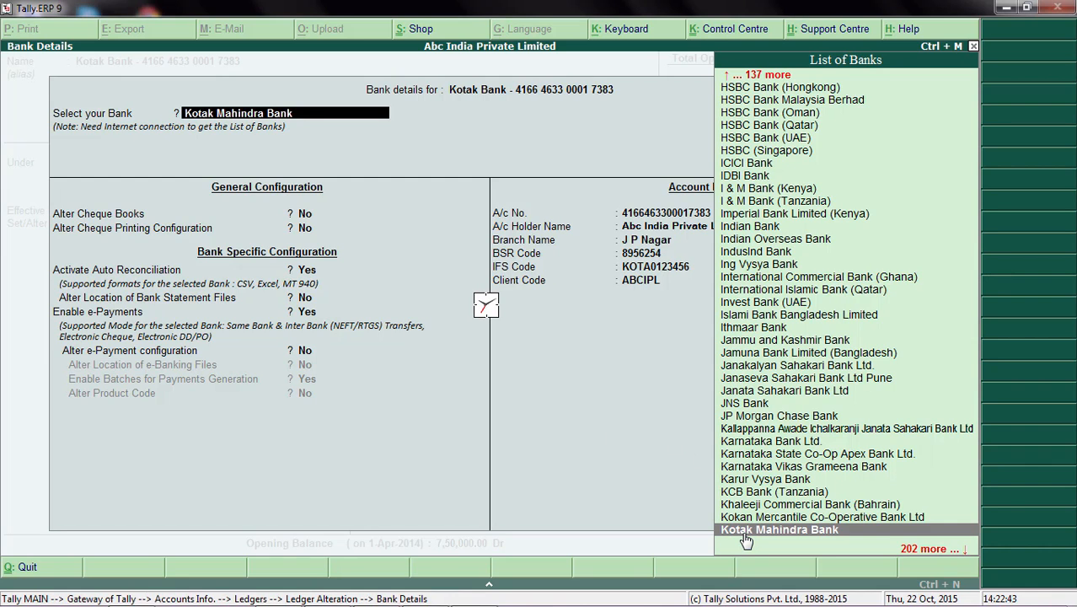
key(Return)
key(Return)
key(Return)
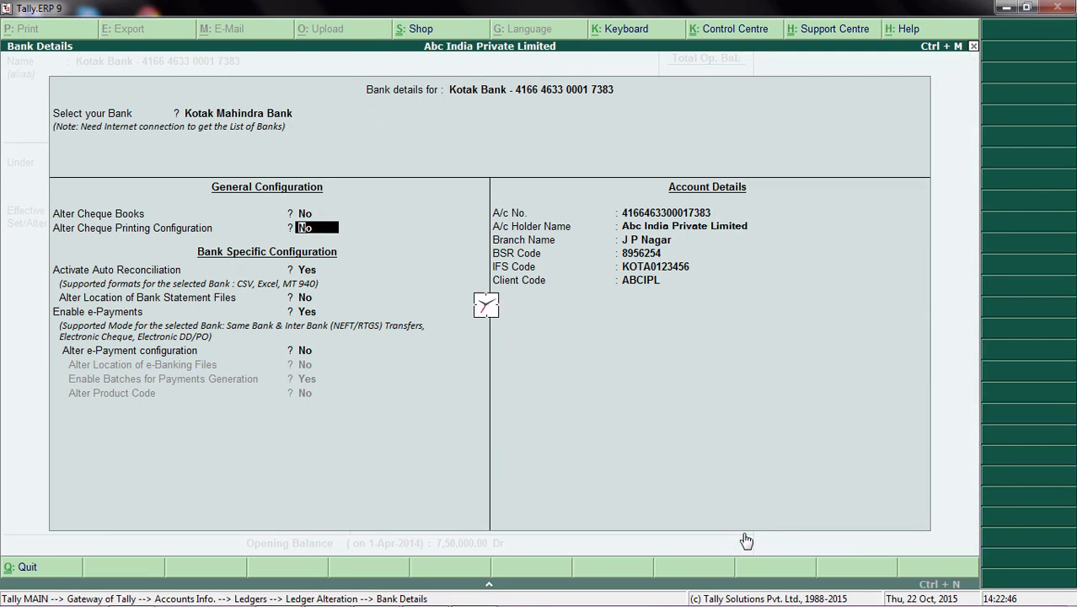
Step: Keep the cheque settings, dismiss the bank contact note, and set Alter e-Payment configuration and Alter Location of e-Banking Files to Yes
key(Return)
key(Return)
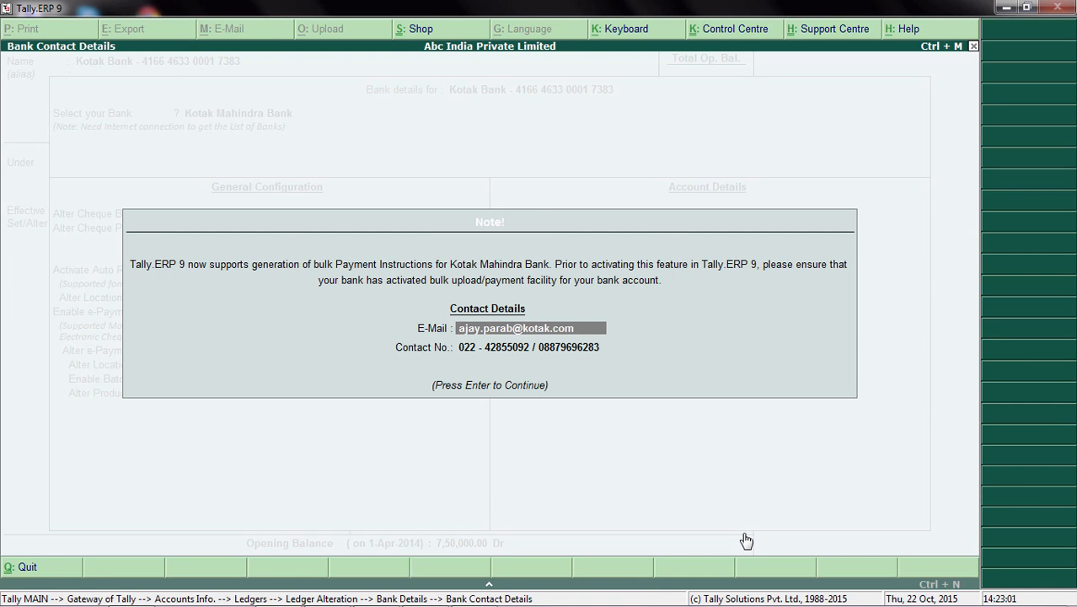
key(Return)
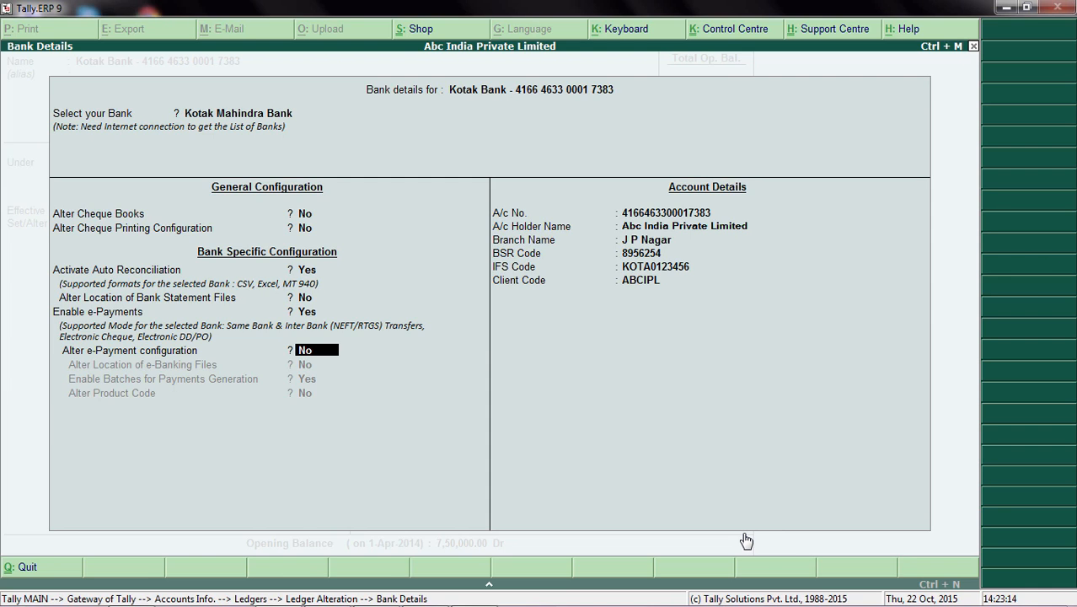
key(y)
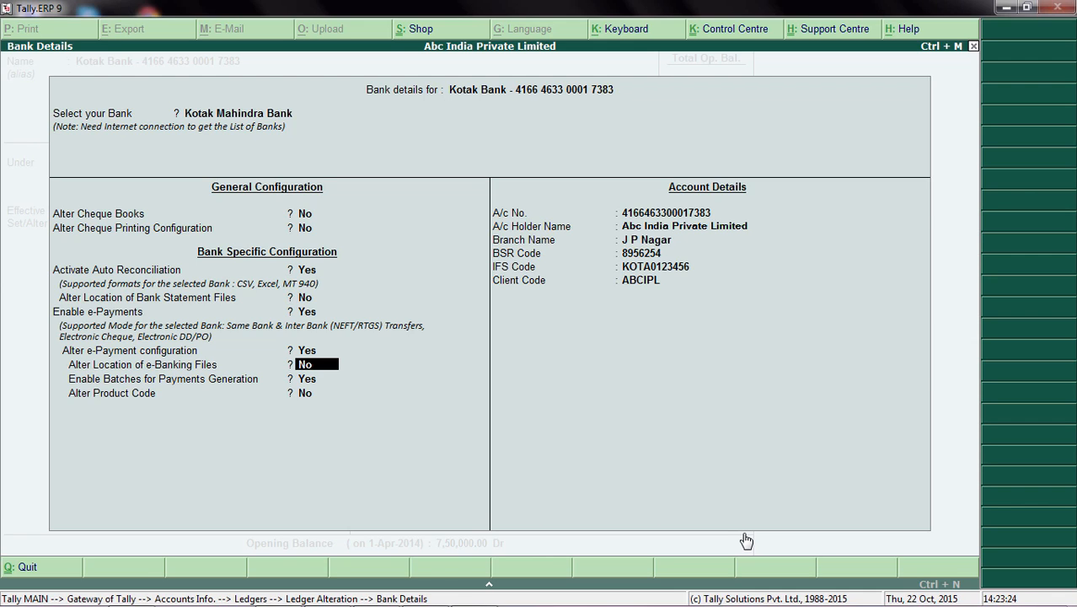
key(y)
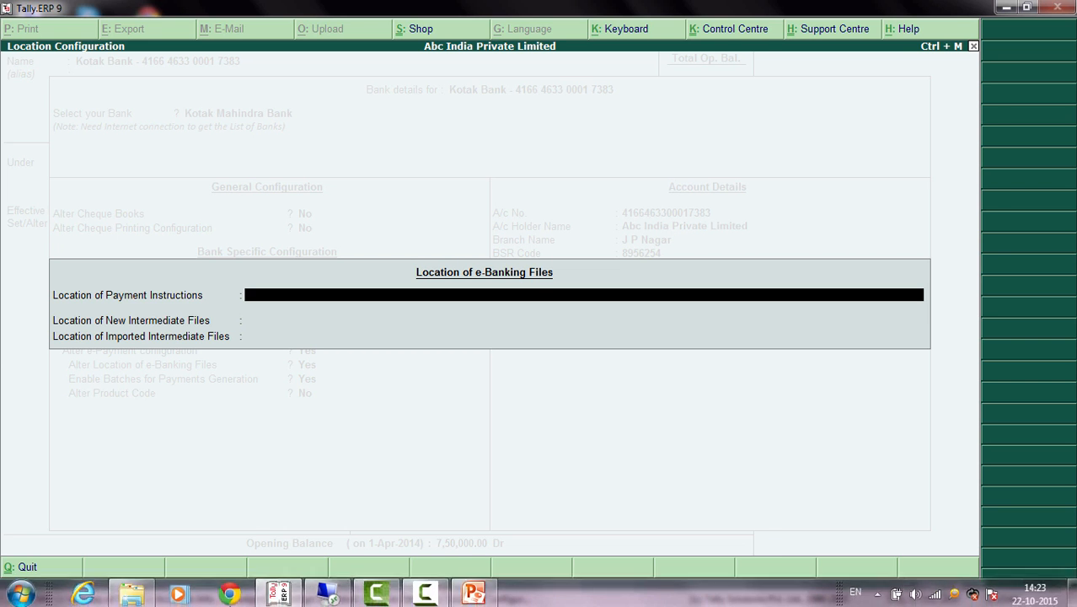
Step: Set the Location of Payment Instructions to D:\Kotak_Bank\Payment_instructions, copying the folder path from Windows Explorer
click(135, 595)
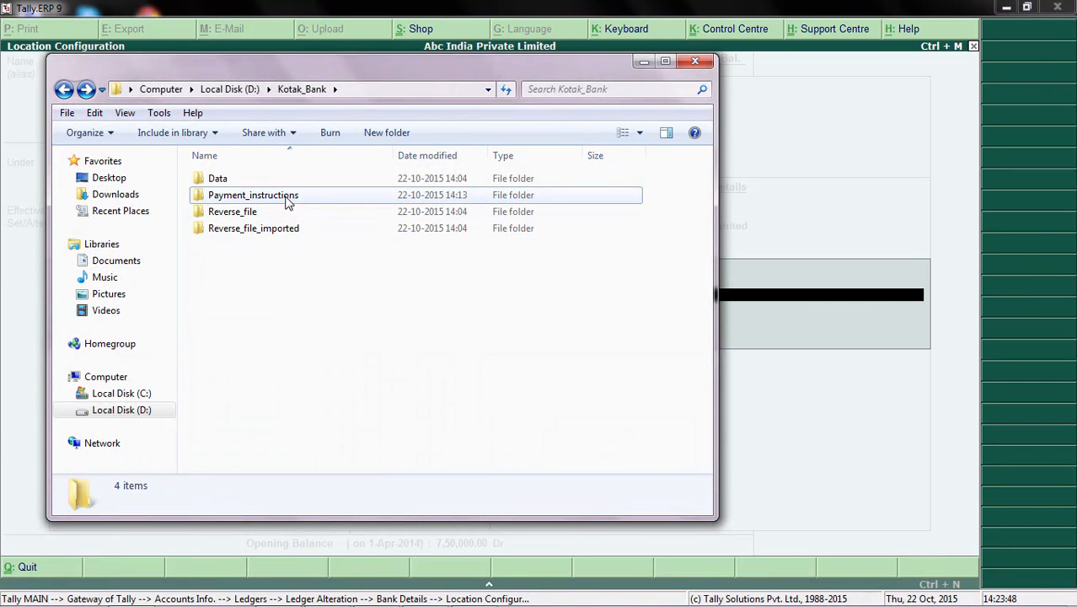
click(388, 95)
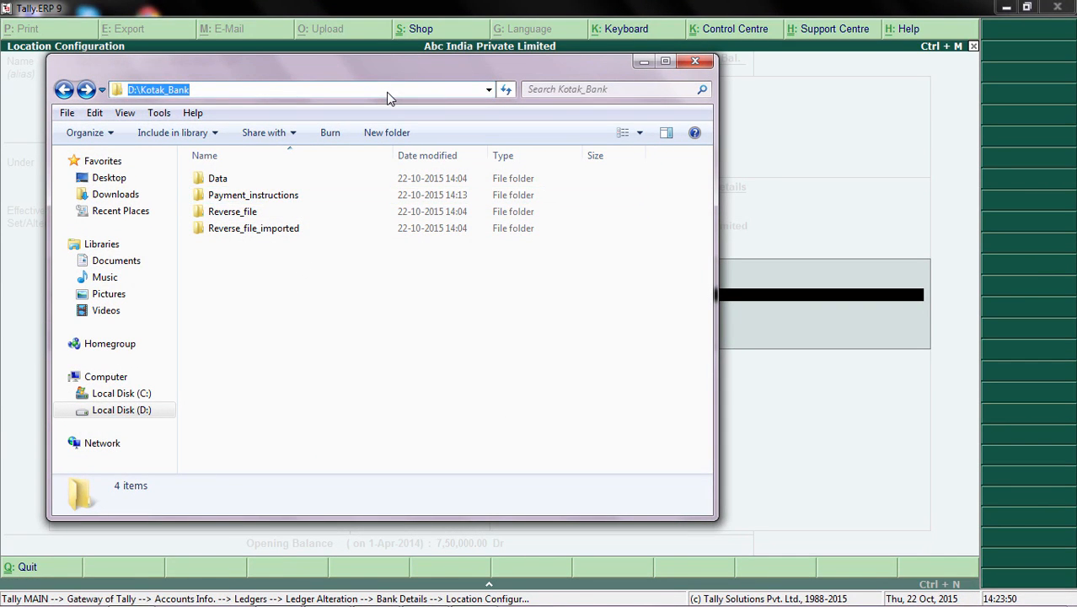
double_click(272, 197)
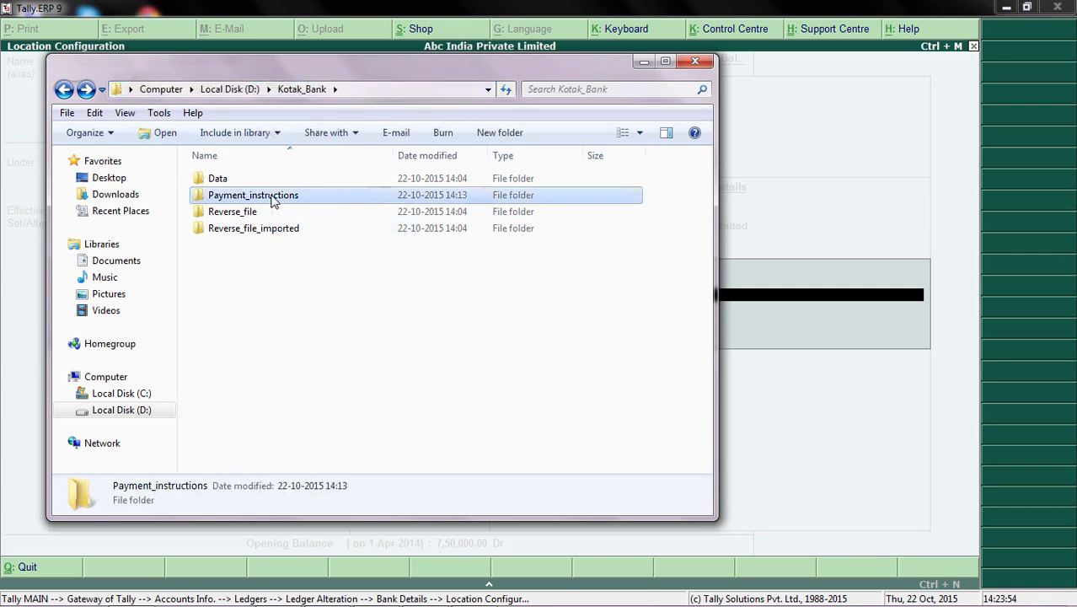
click(440, 93)
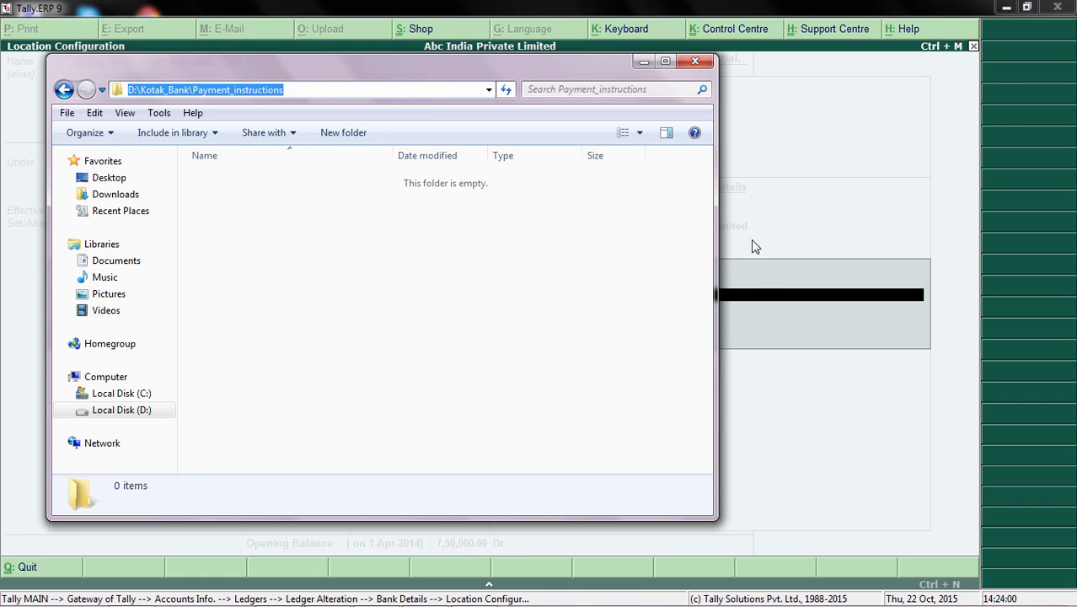
click(746, 308)
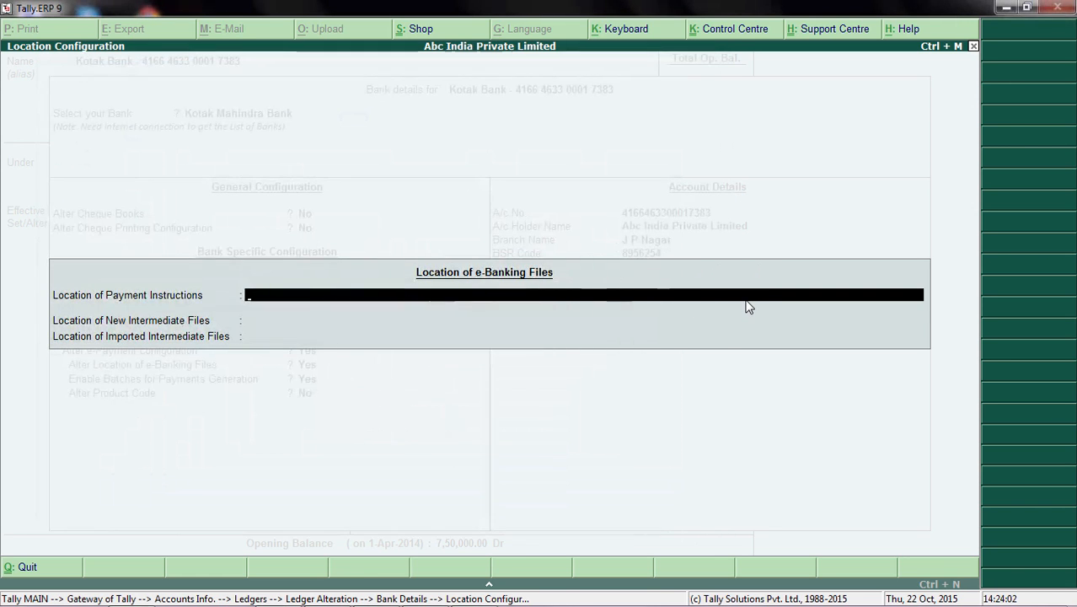
key(ctrl+alt+v)
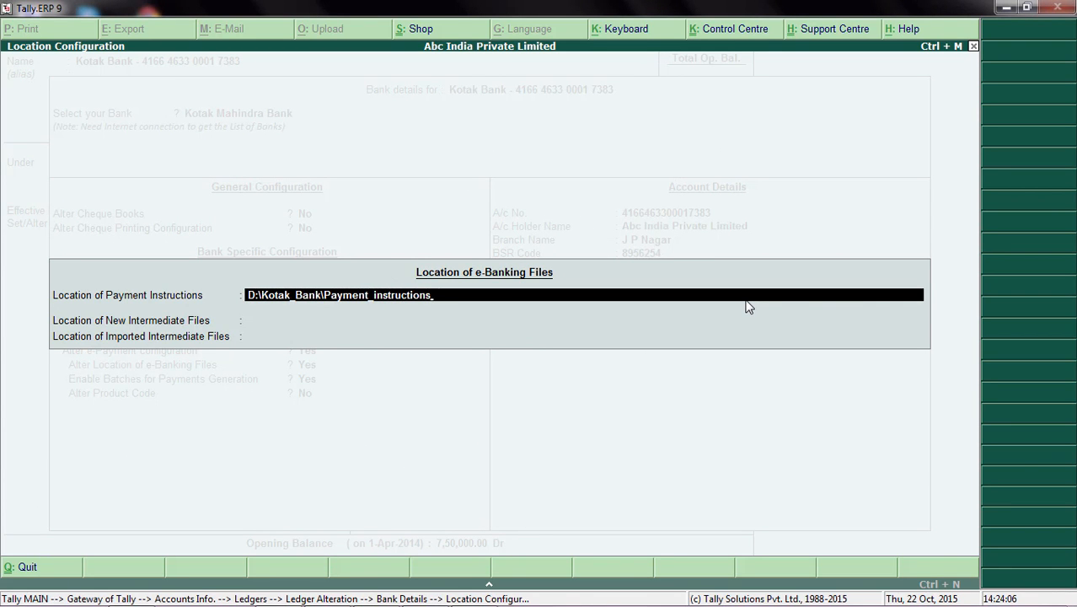
key(Return)
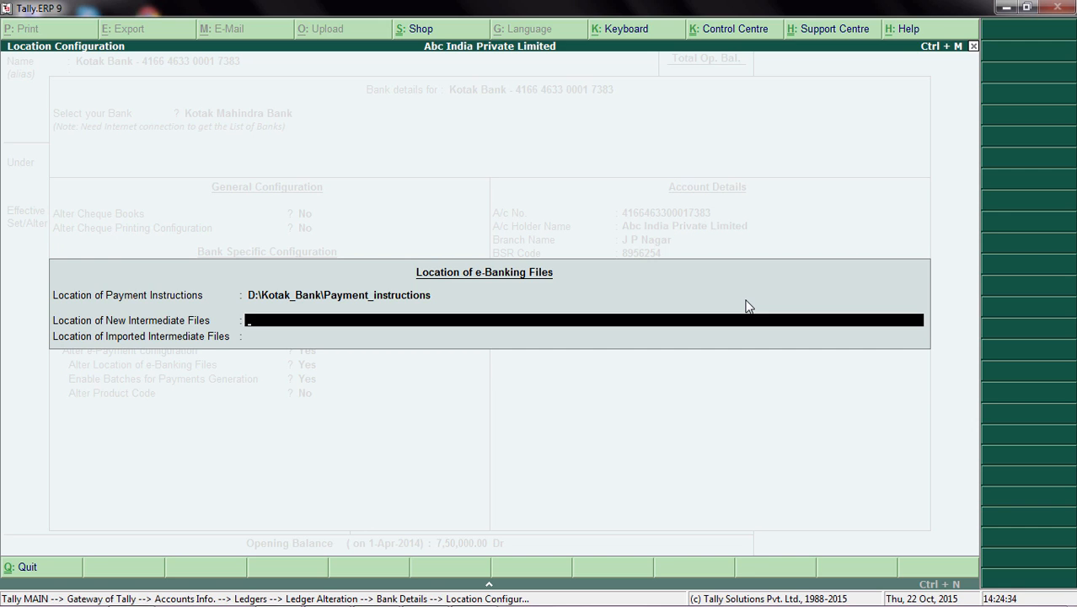
Step: Set the Location of New Intermediate Files to D:\Kotak_Bank\Reverse_file, copying the folder path from Windows Explorer
key(alt+Tab)
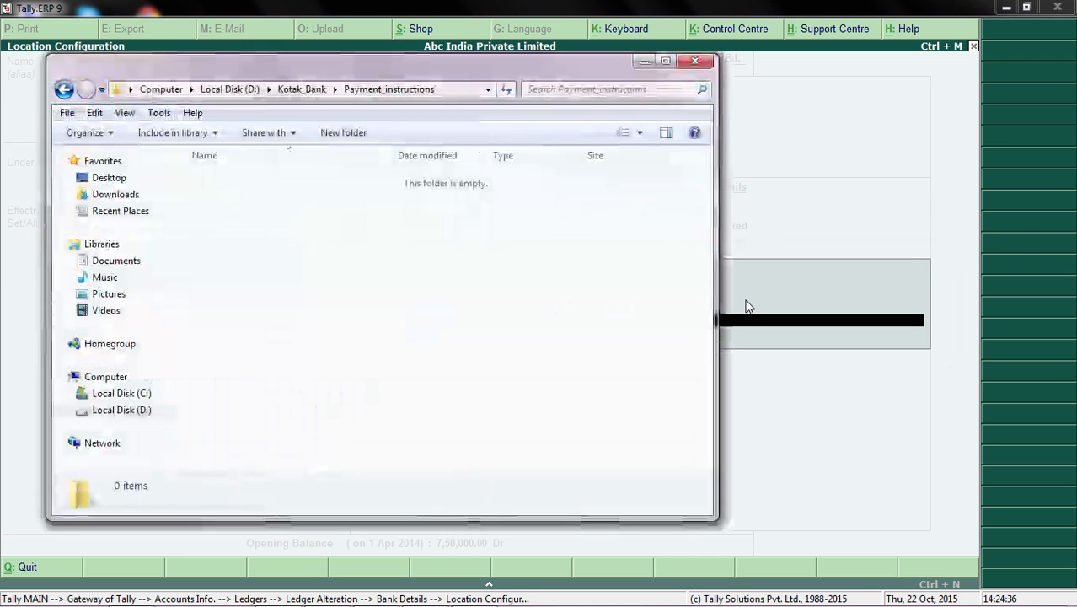
click(302, 90)
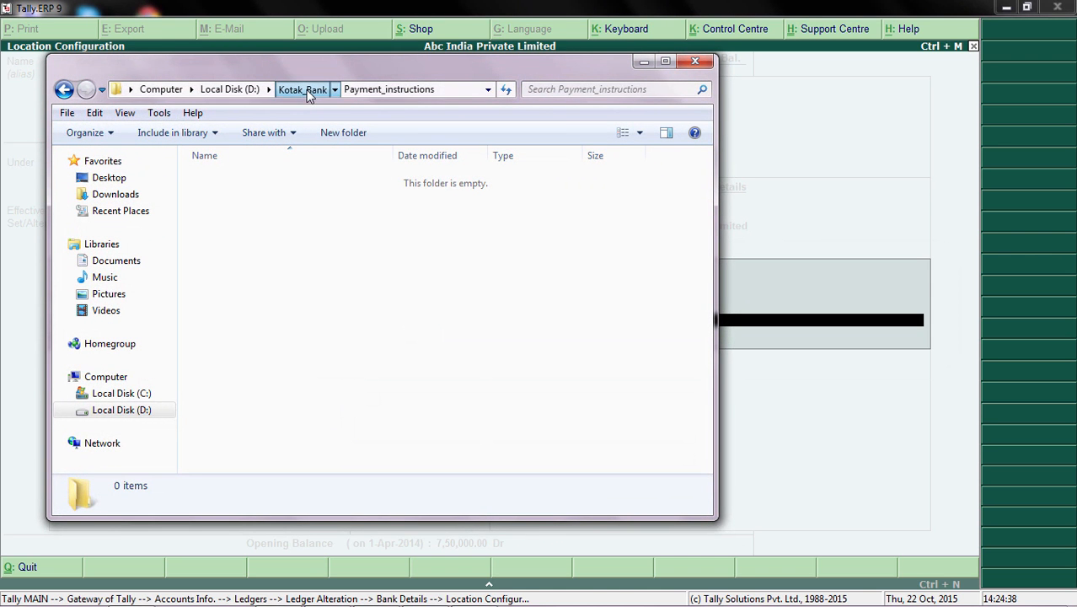
click(253, 216)
double_click(254, 215)
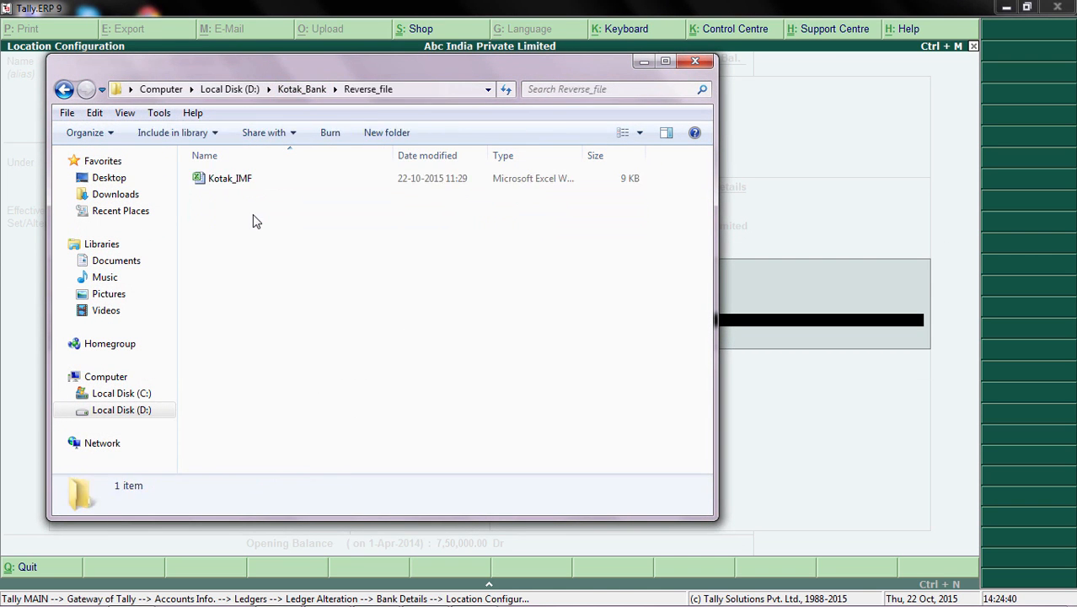
click(441, 92)
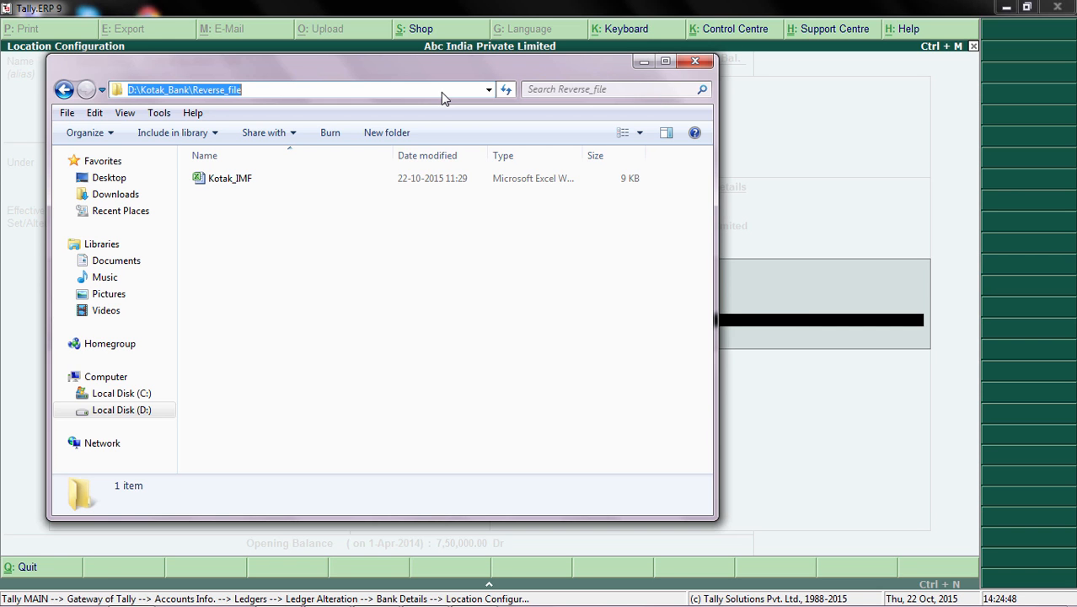
click(750, 322)
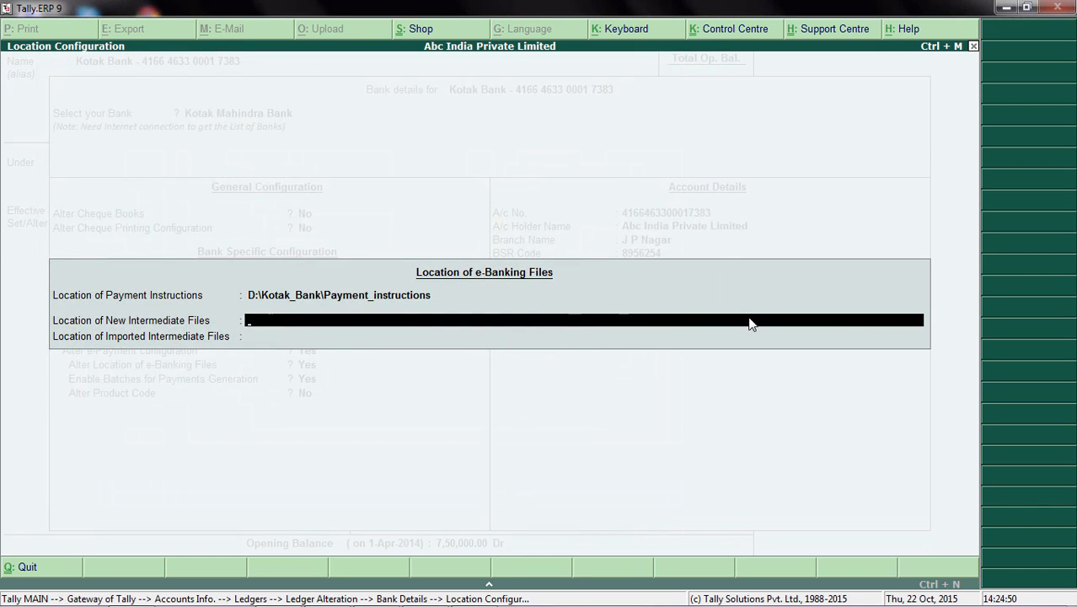
key(ctrl+alt+v)
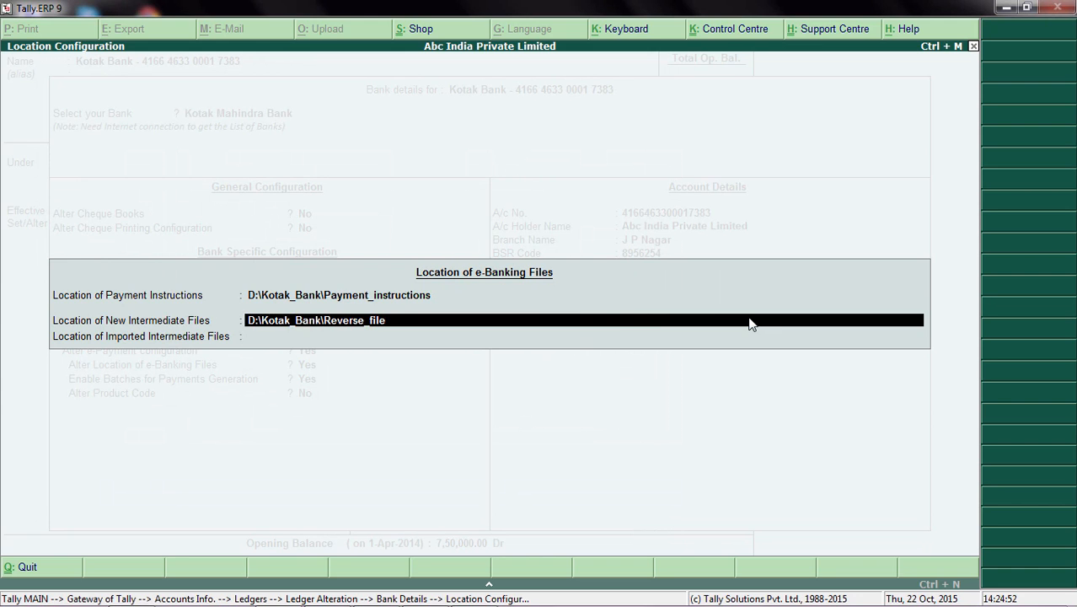
key(Return)
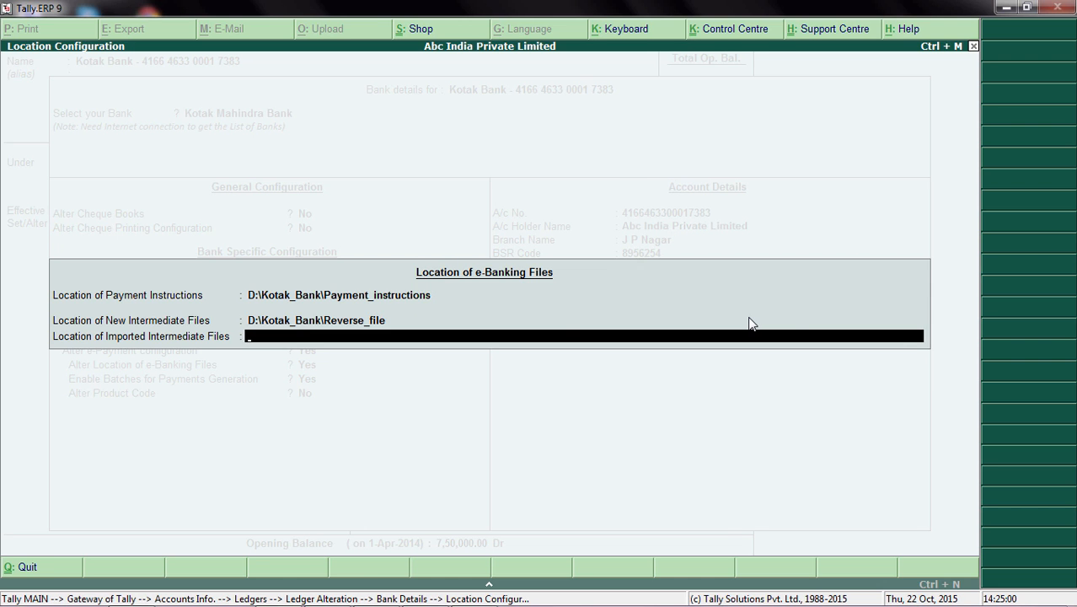
Step: Set the Location of Imported Intermediate Files to D:\Kotak_Bank\Reverse_file_imported, copying the folder path from Windows Explorer
key(alt+Tab)
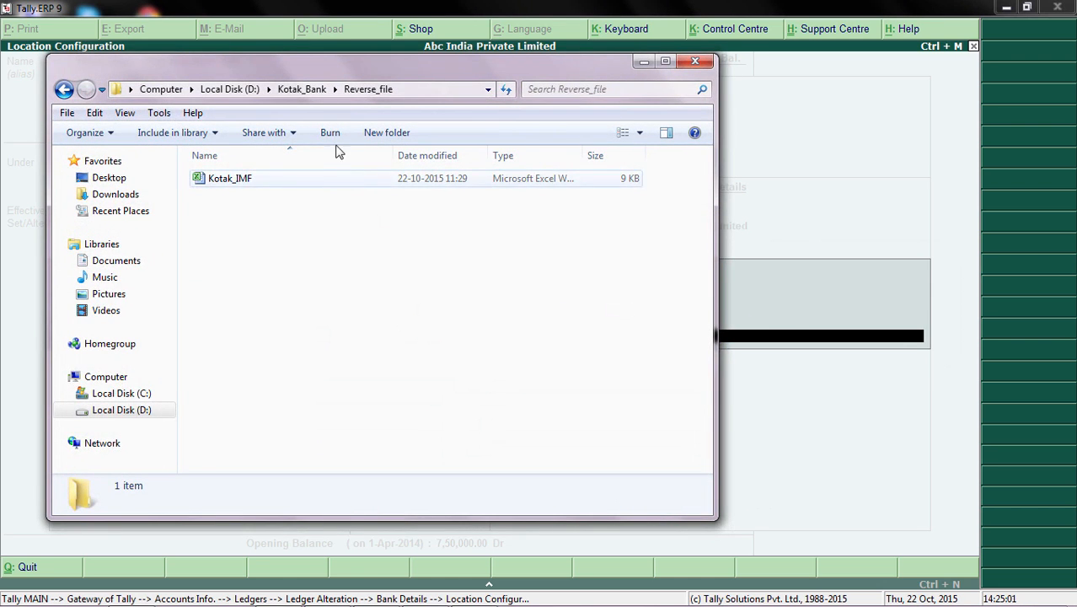
click(312, 89)
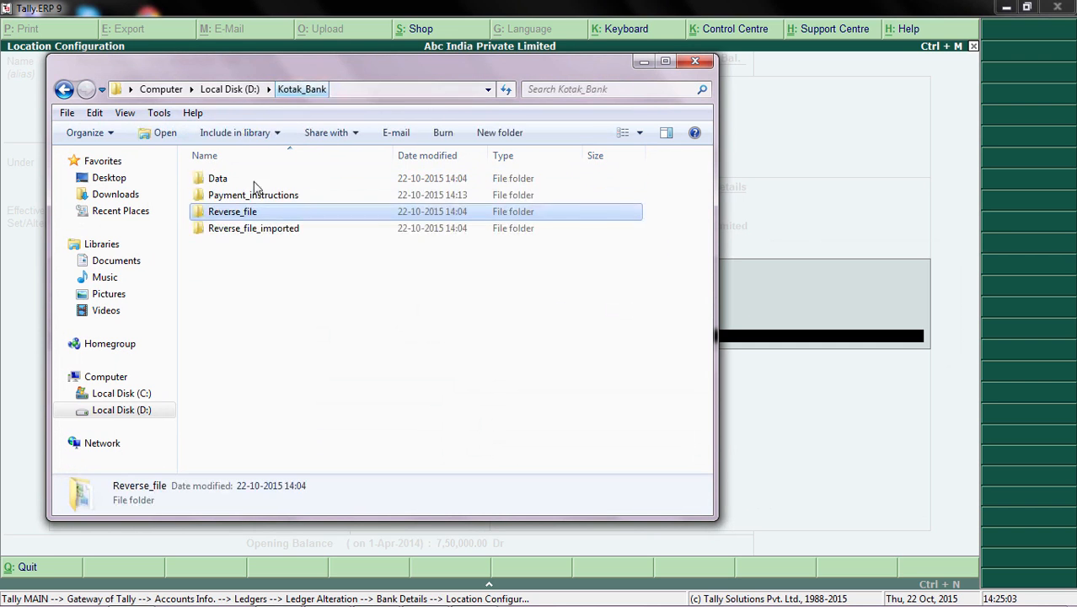
double_click(264, 231)
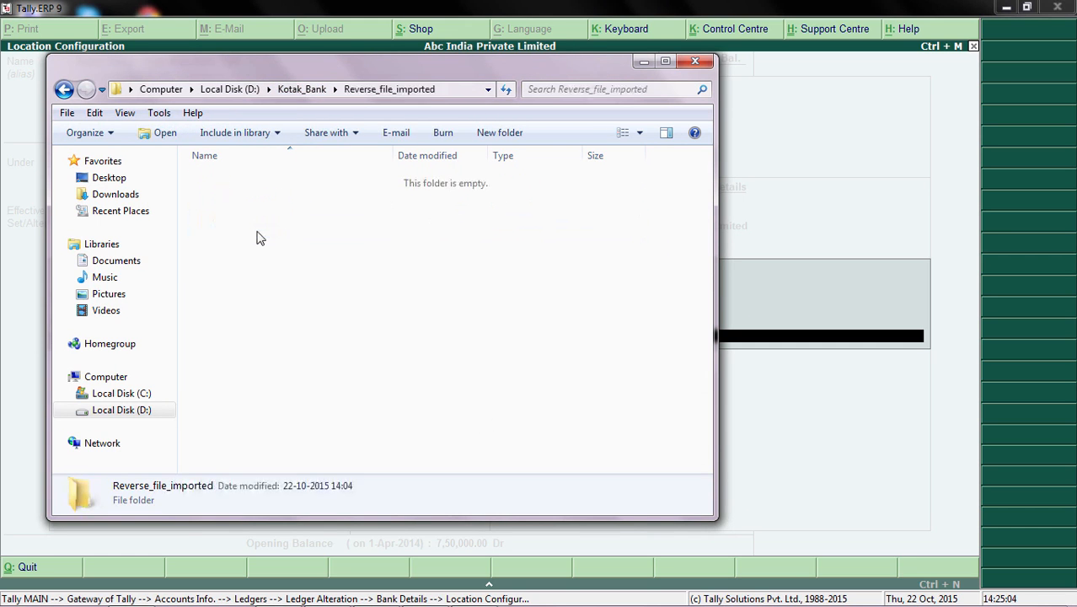
click(452, 91)
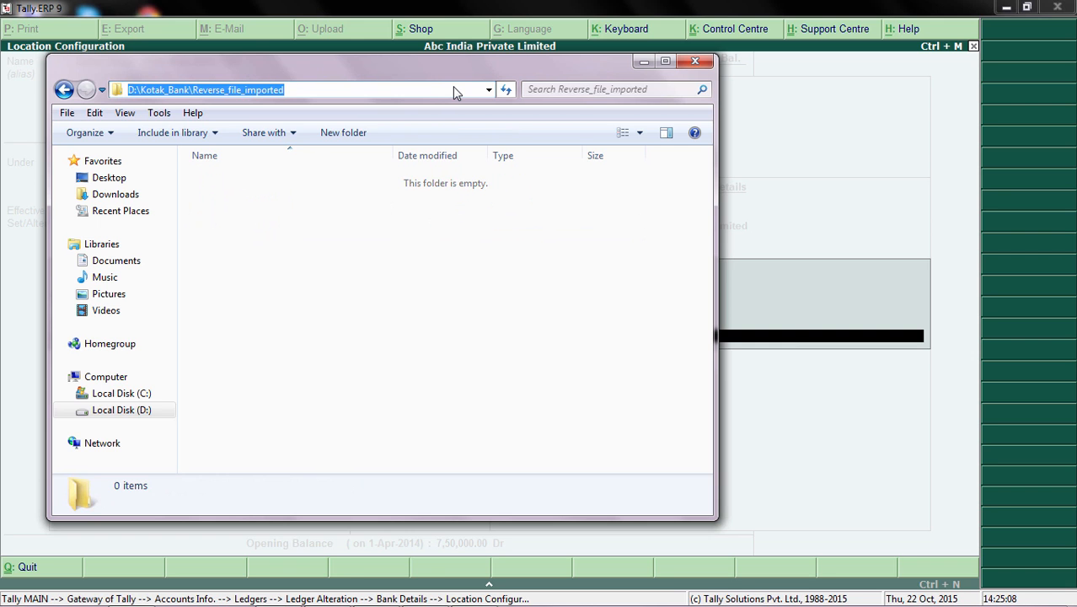
key(alt+Tab)
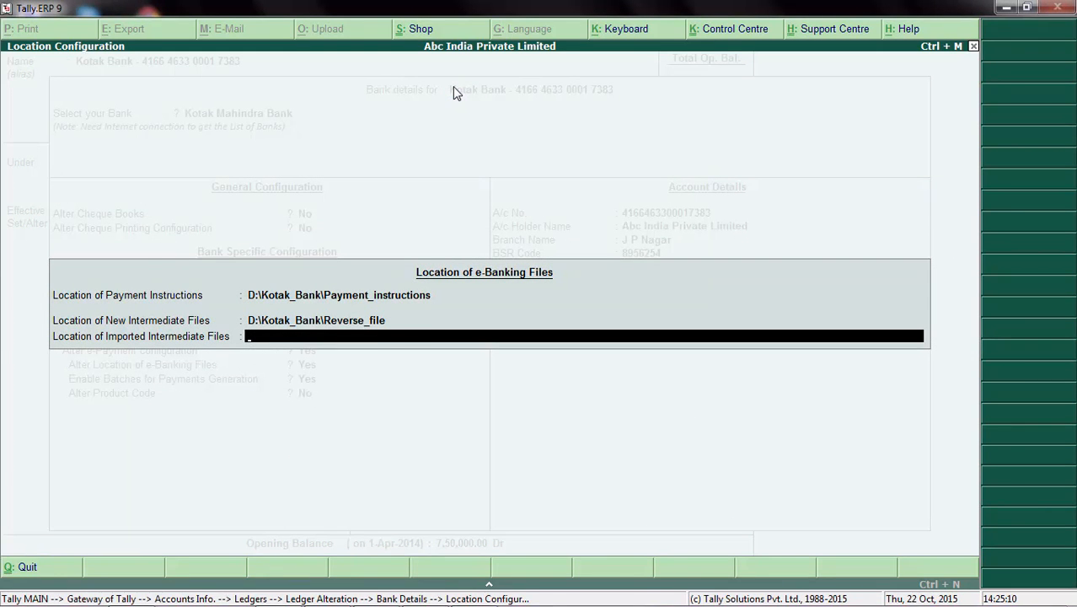
key(ctrl+alt+v)
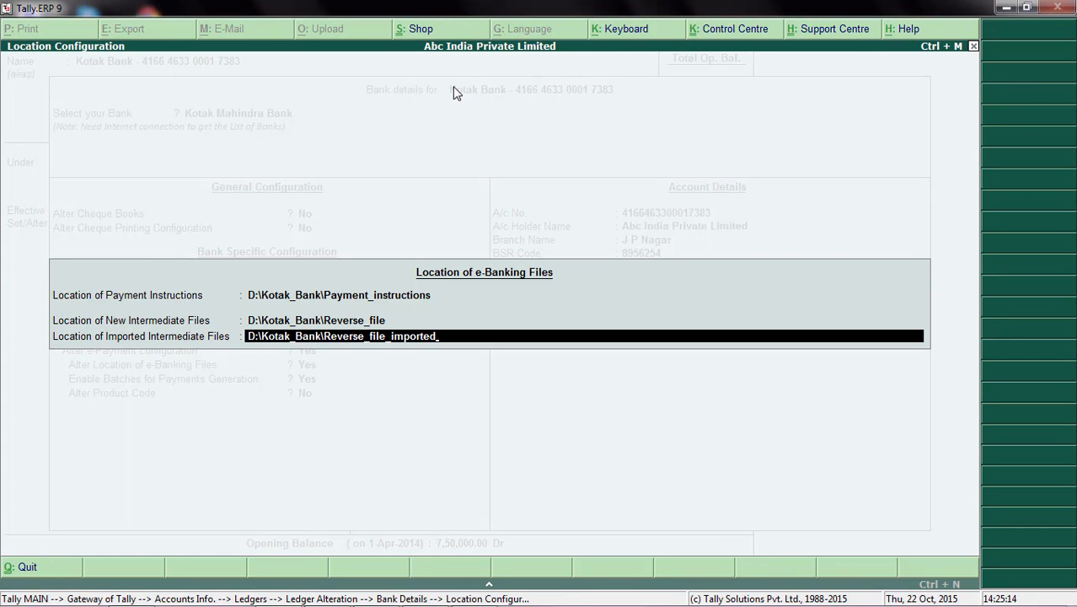
key(Return)
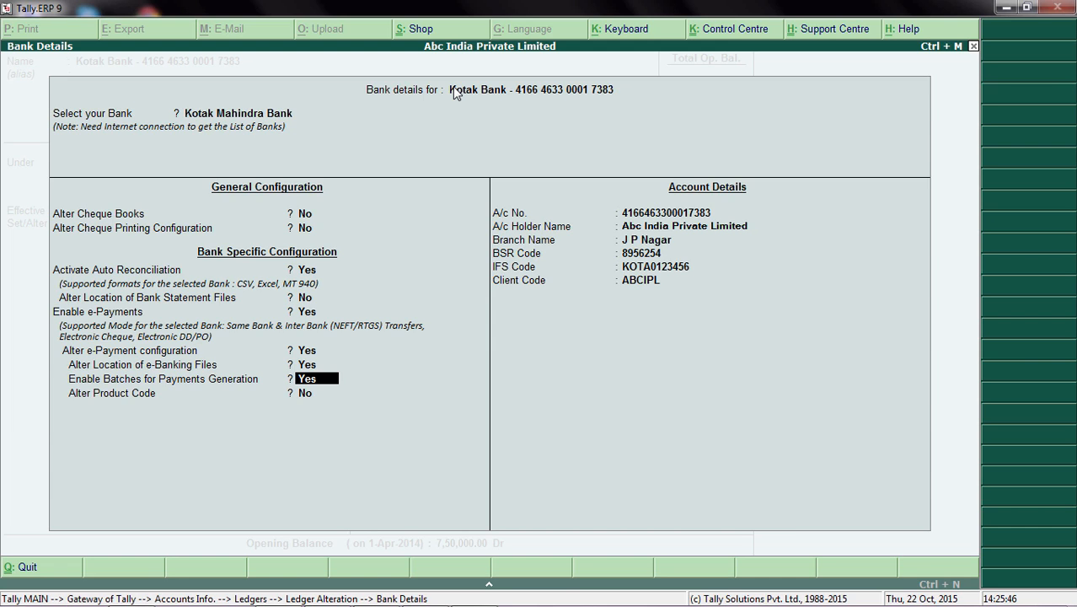
Step: Keep batches enabled, set Alter Product Code to Yes based on Payment Type, and accept SALPAY for salary and VENPAY for other payments
key(Return)
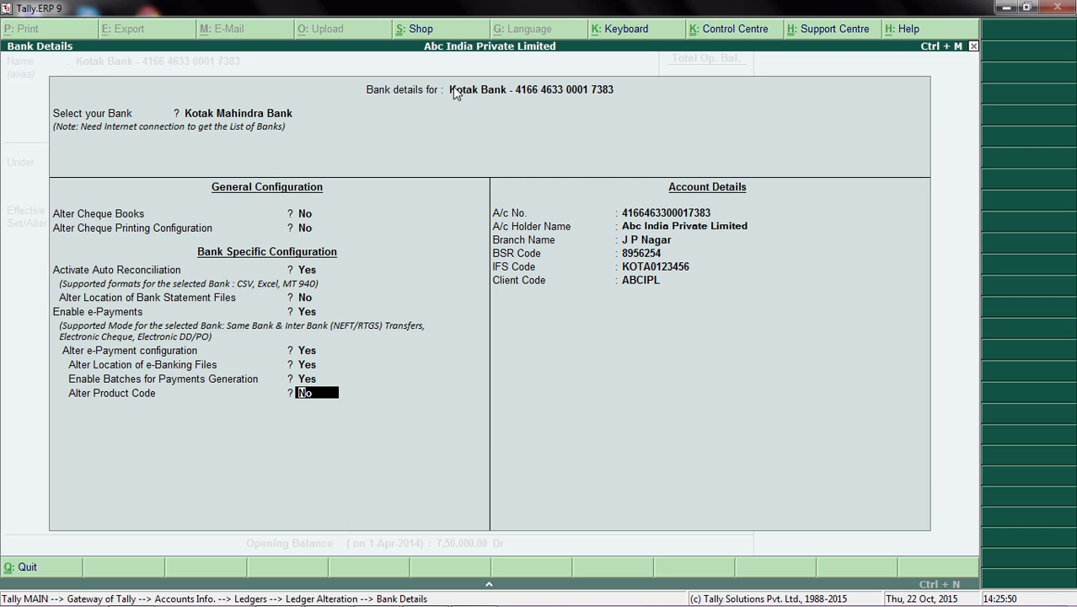
key(y)
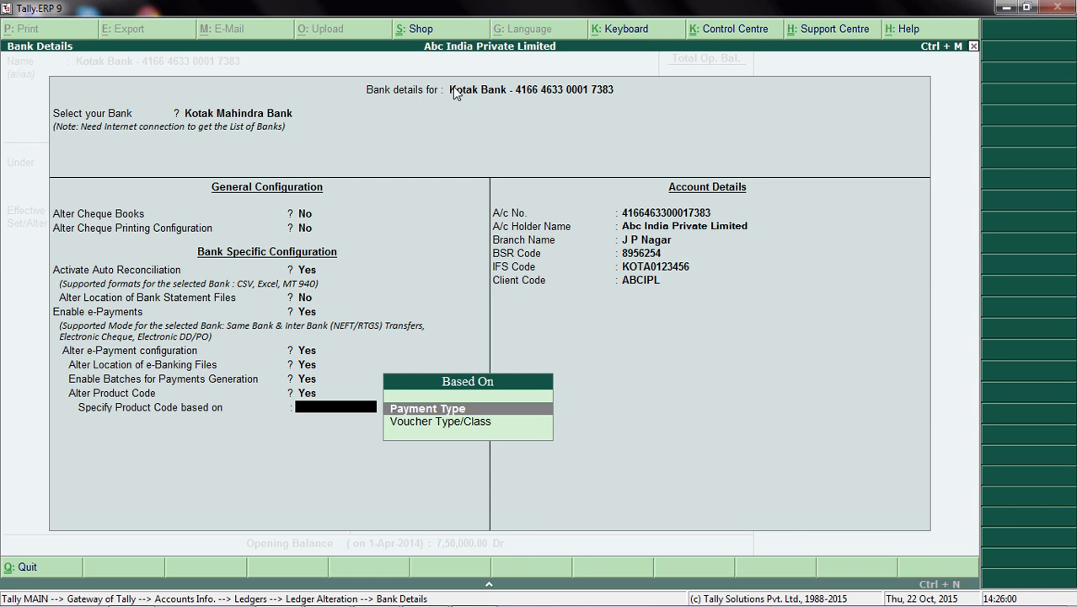
key(Return)
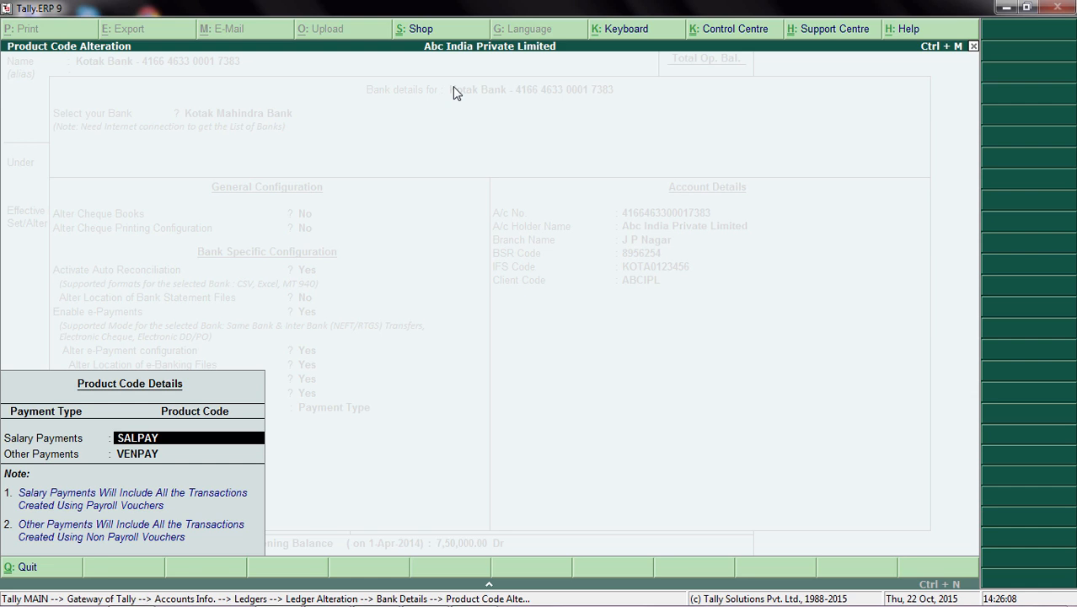
key(Return)
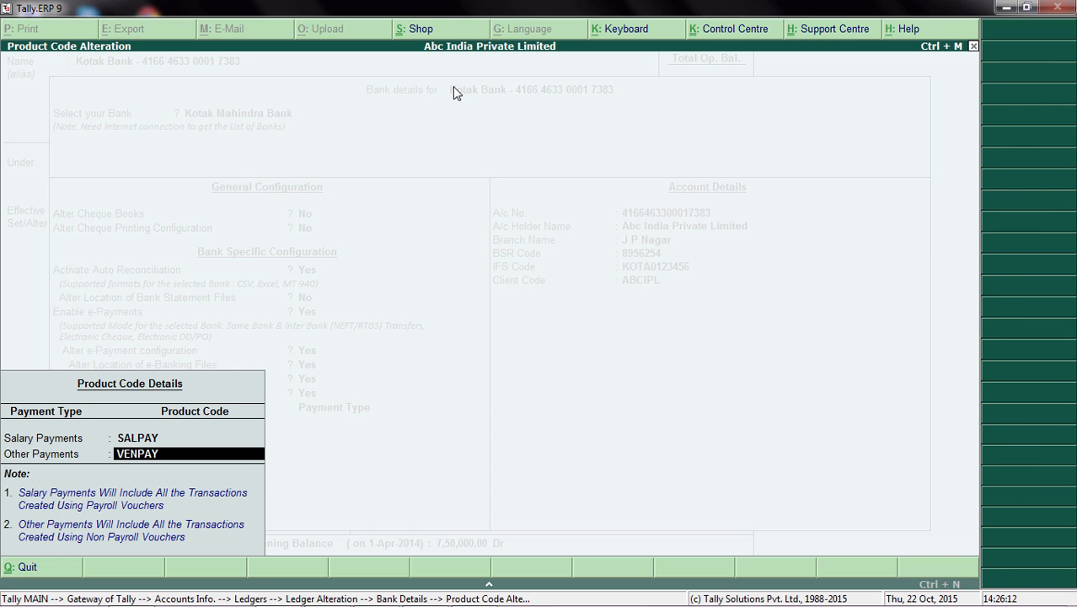
key(Return)
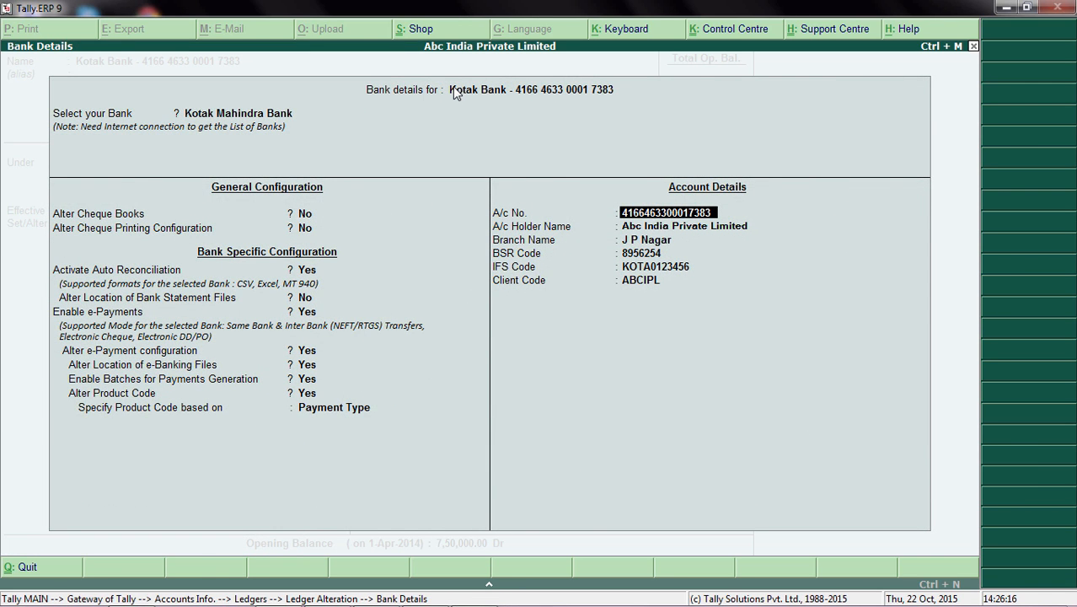
Step: Keep the existing account details, from account number through client code, and accept the bank details
key(Return)
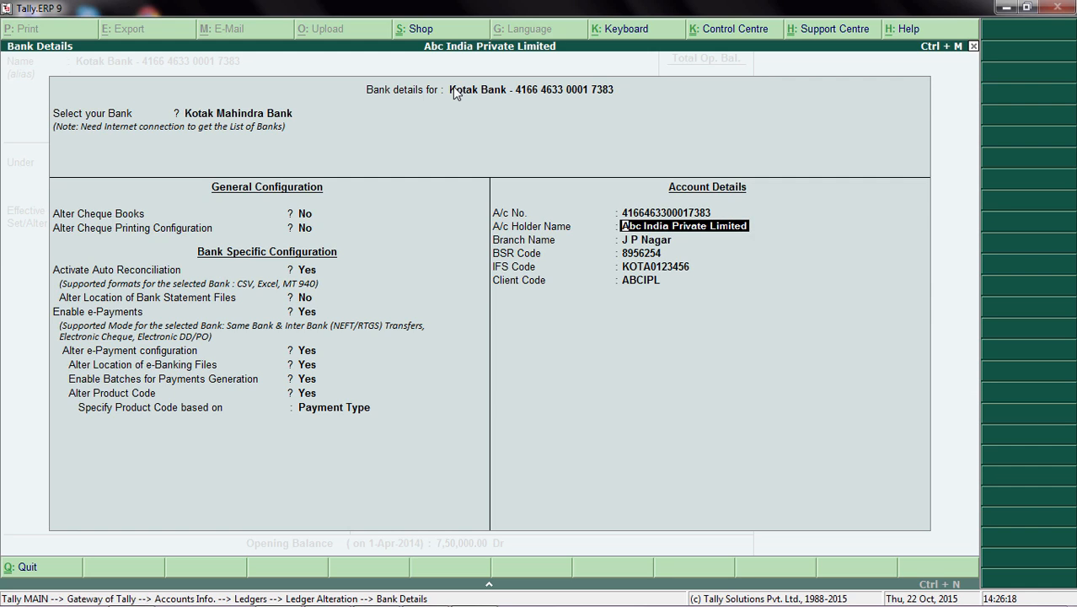
key(Return)
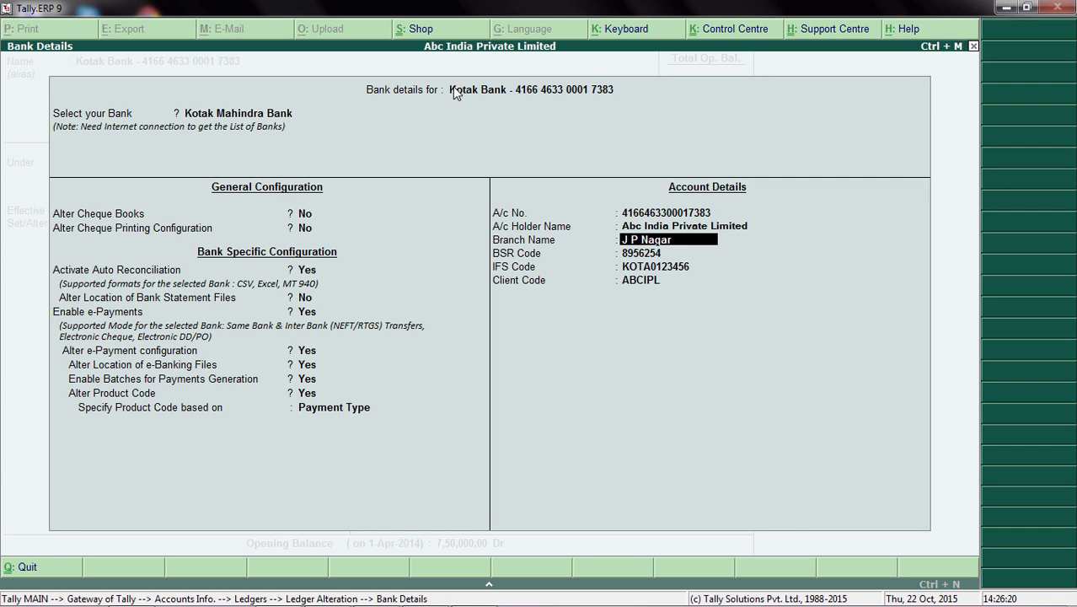
key(Return)
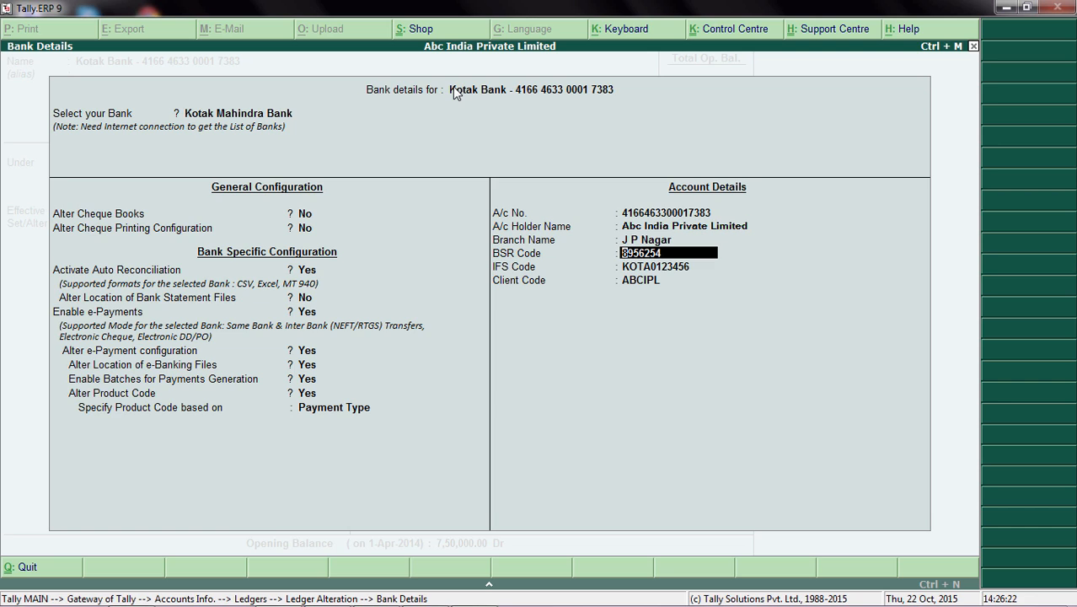
key(Return)
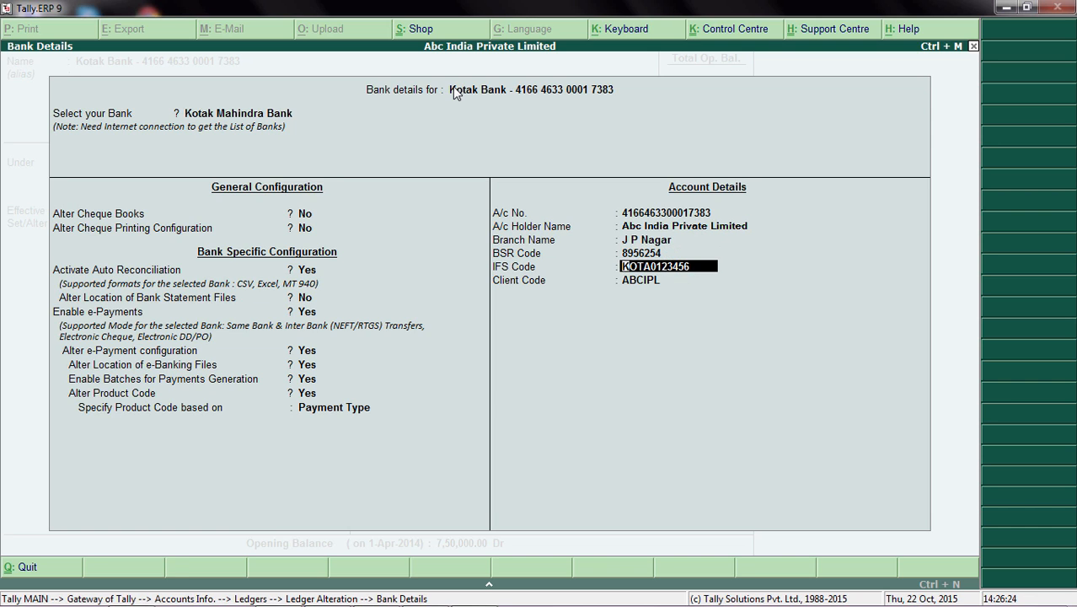
key(Return)
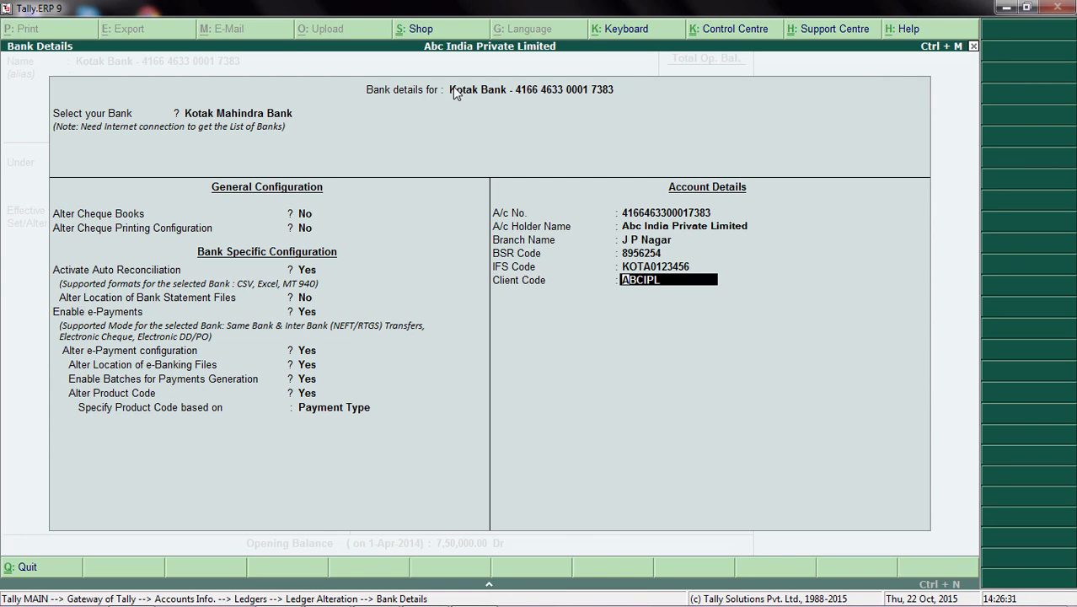
key(Return)
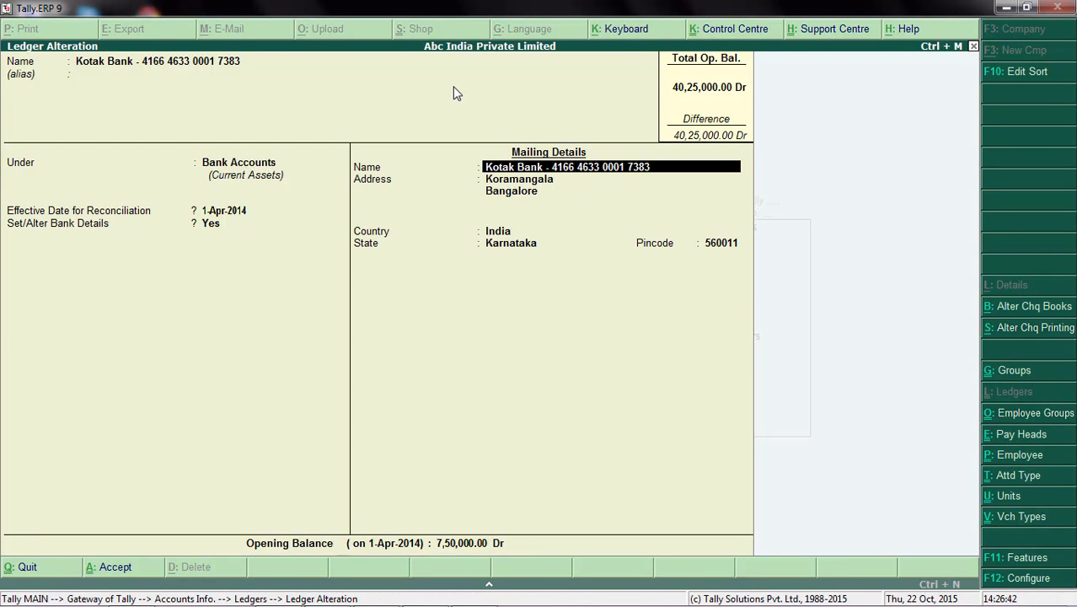
Step: Keep the mailing details and opening balance, save the Kotak Bank ledger, and return to the Gateway of Tally
key(Return)
key(Return)
key(Return)
key(Return)
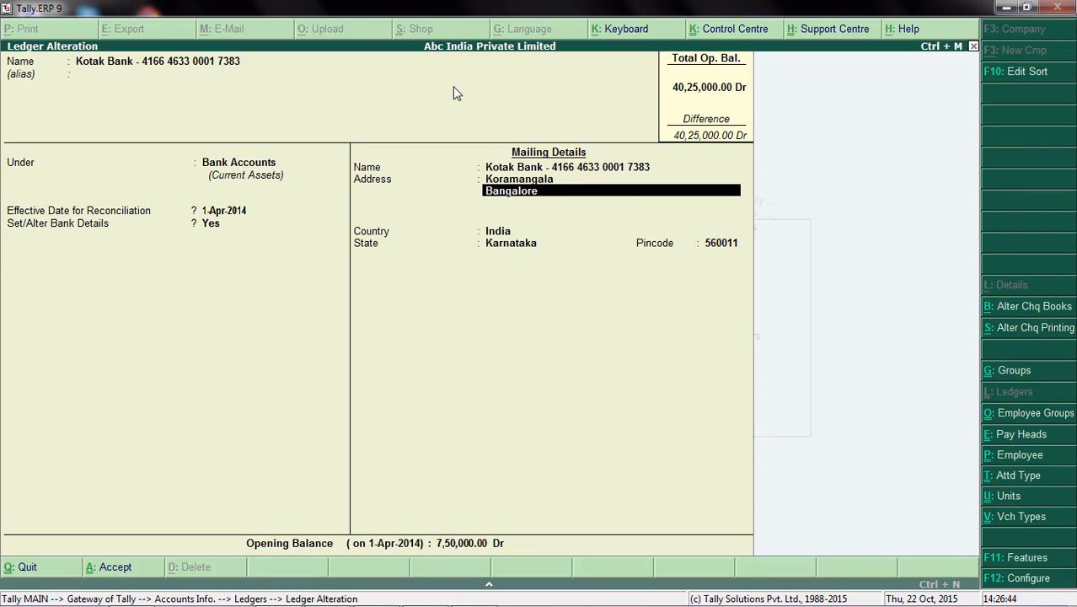
key(Return)
key(Return)
key(Return)
key(Return)
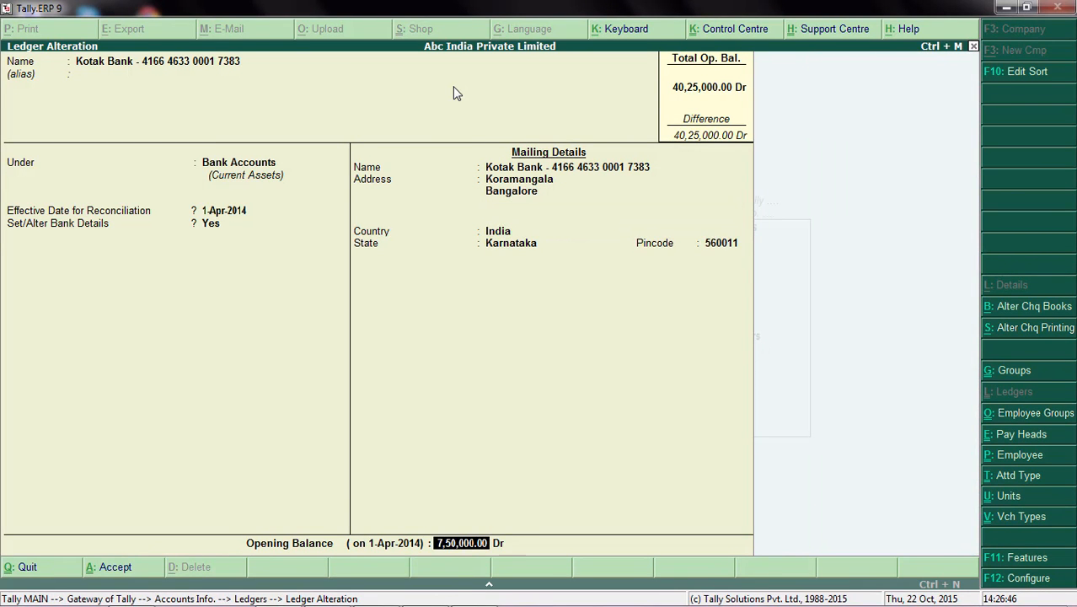
key(Return)
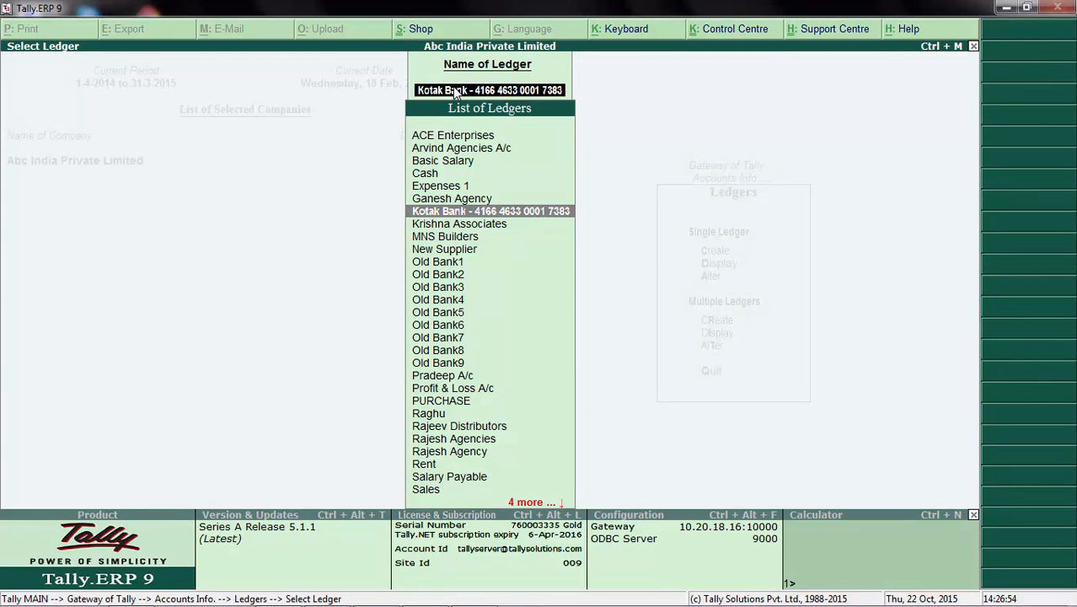
key(Escape)
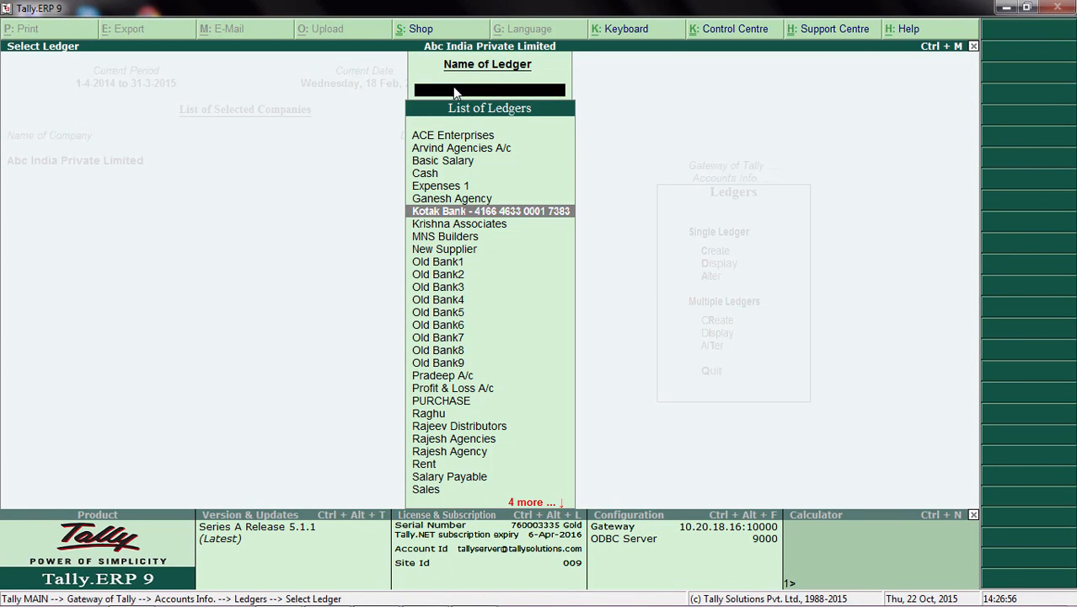
key(Escape)
key(Escape)
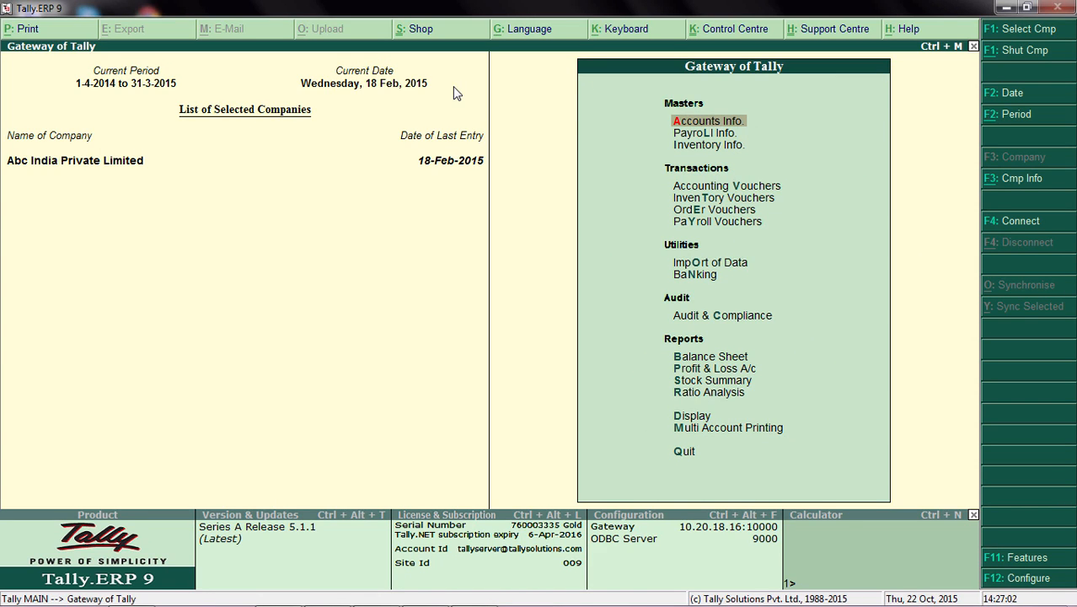
Step: Open the Arvind Agencies A/c ledger for single-ledger alteration
key(Return)
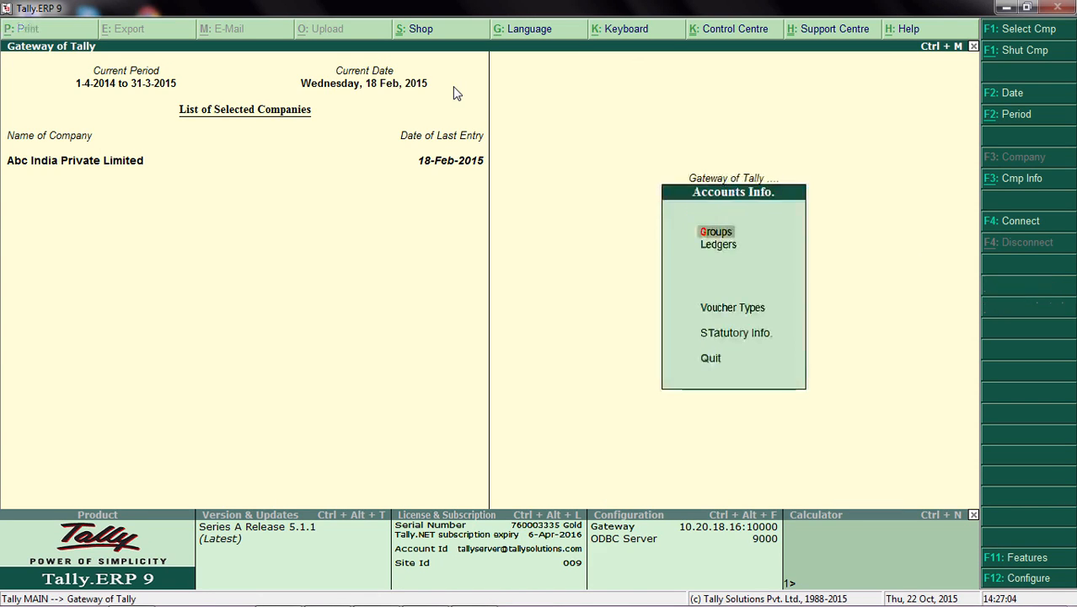
key(Down)
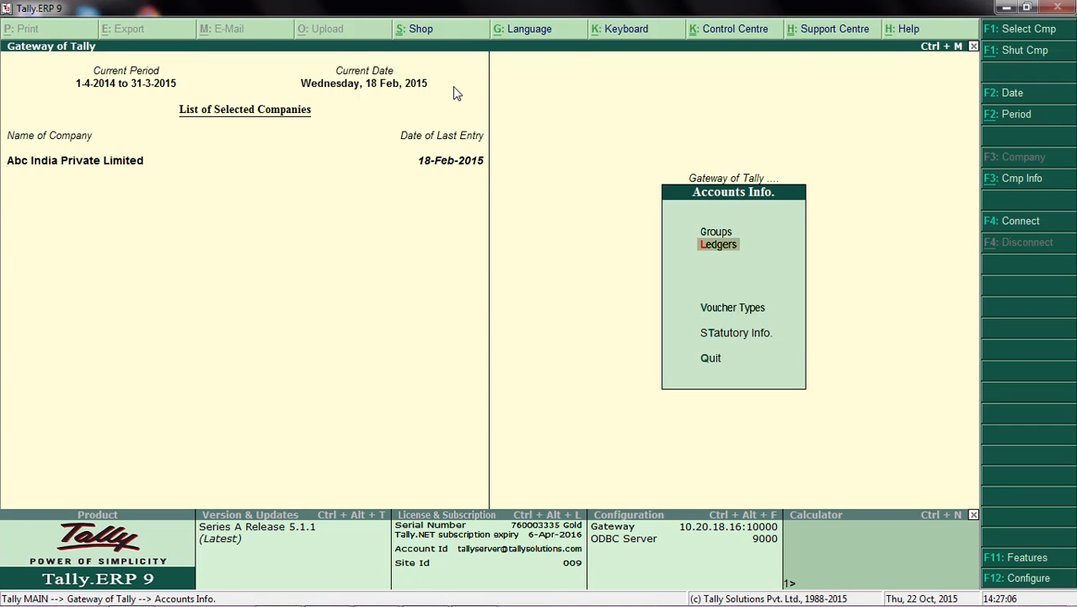
key(Return)
key(Down)
key(Down)
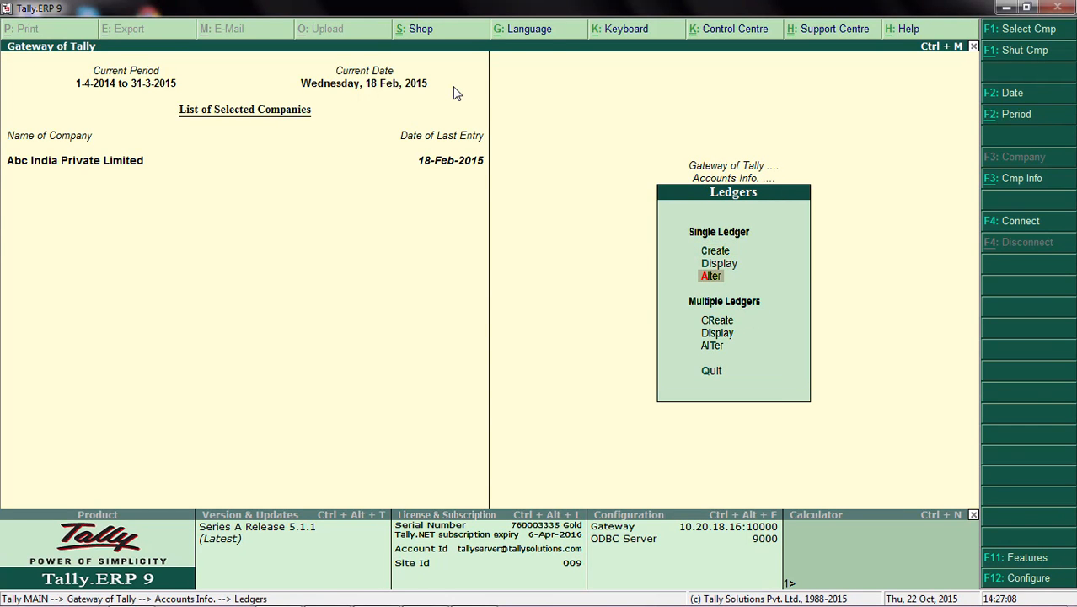
key(Return)
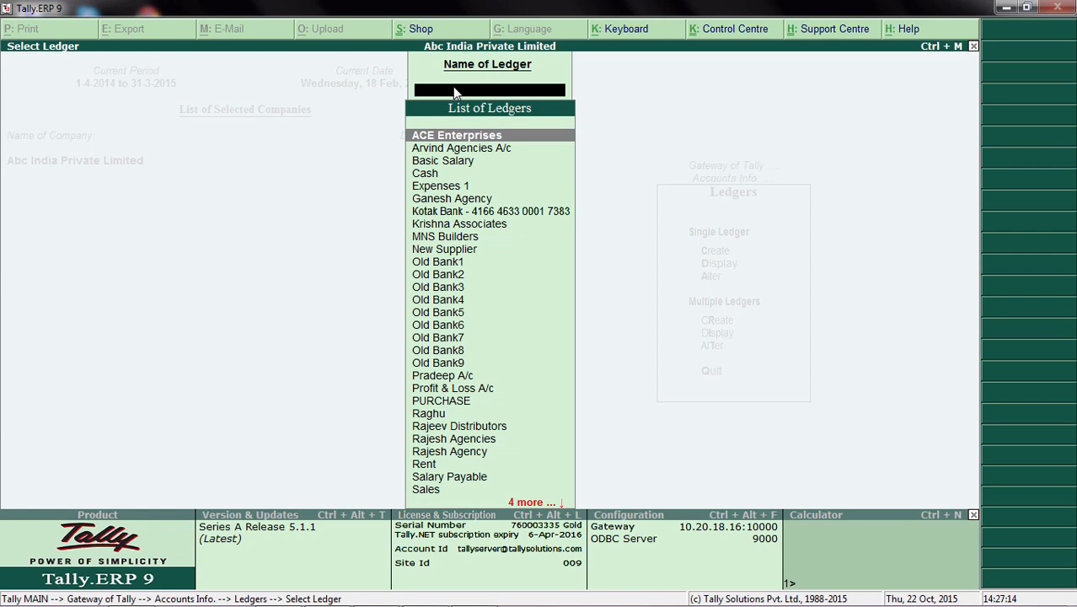
key(Down)
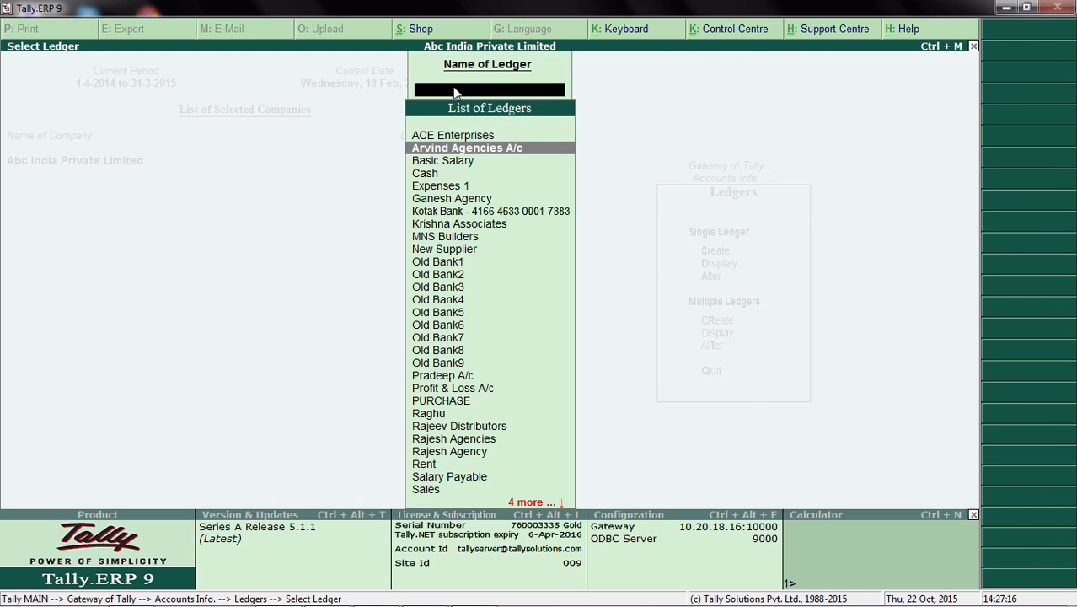
key(Return)
key(Return)
key(Return)
key(Return)
key(Return)
key(Return)
key(Return)
key(Return)
key(Return)
key(Return)
key(Return)
key(Return)
key(Return)
key(Return)
key(Return)
key(Return)
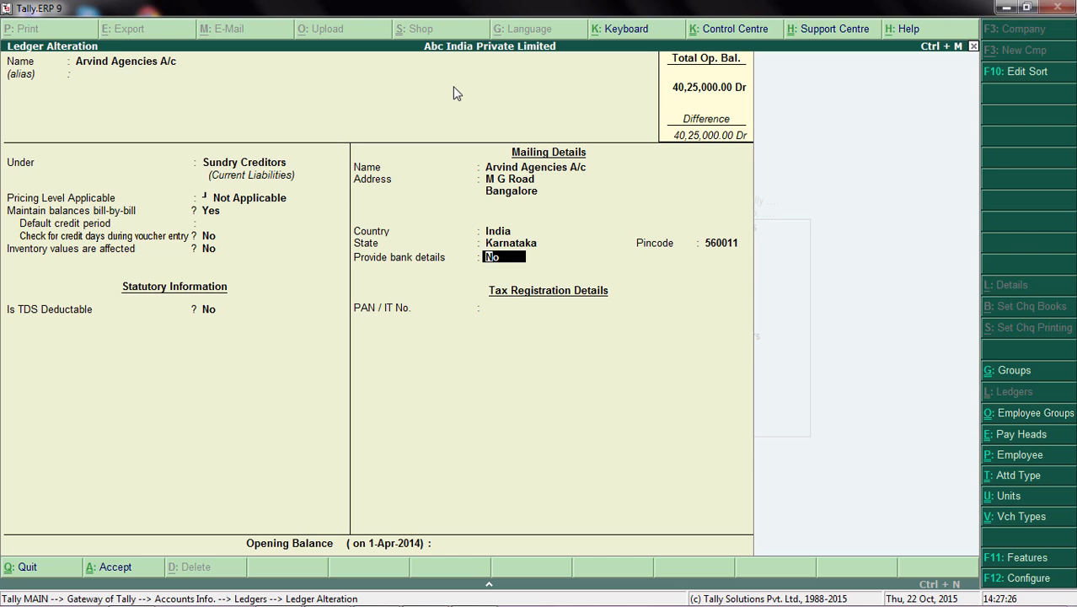
Step: Set Use contact details to Yes in the ledger configuration, keep the other options, and accept it
key(F12)
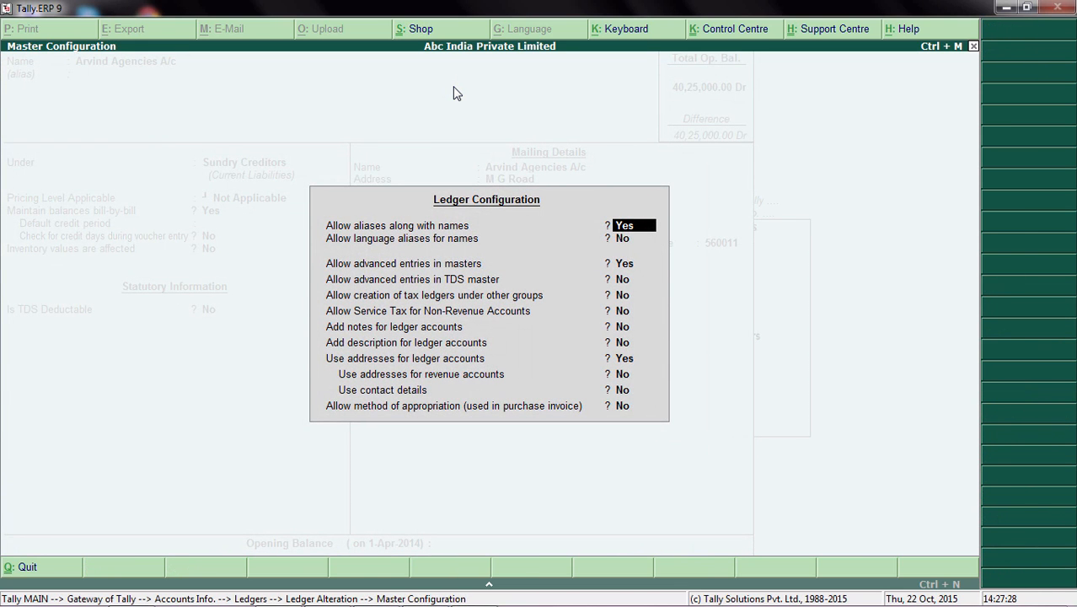
key(Return)
key(Return)
key(Return)
key(Return)
key(Return)
key(Return)
key(Return)
key(Return)
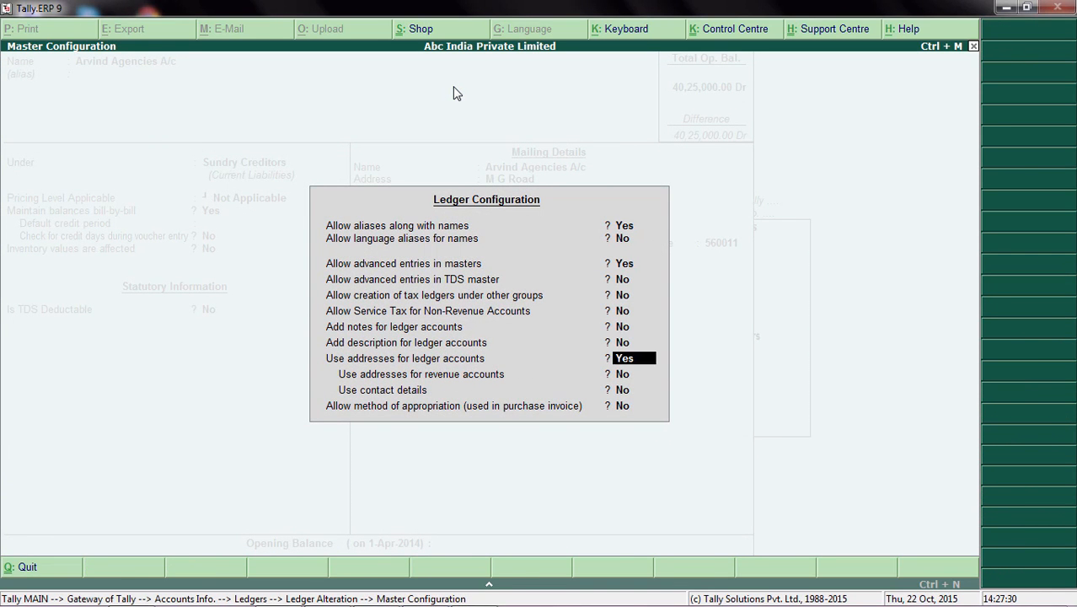
key(Return)
key(Return)
text(y)
key(Return)
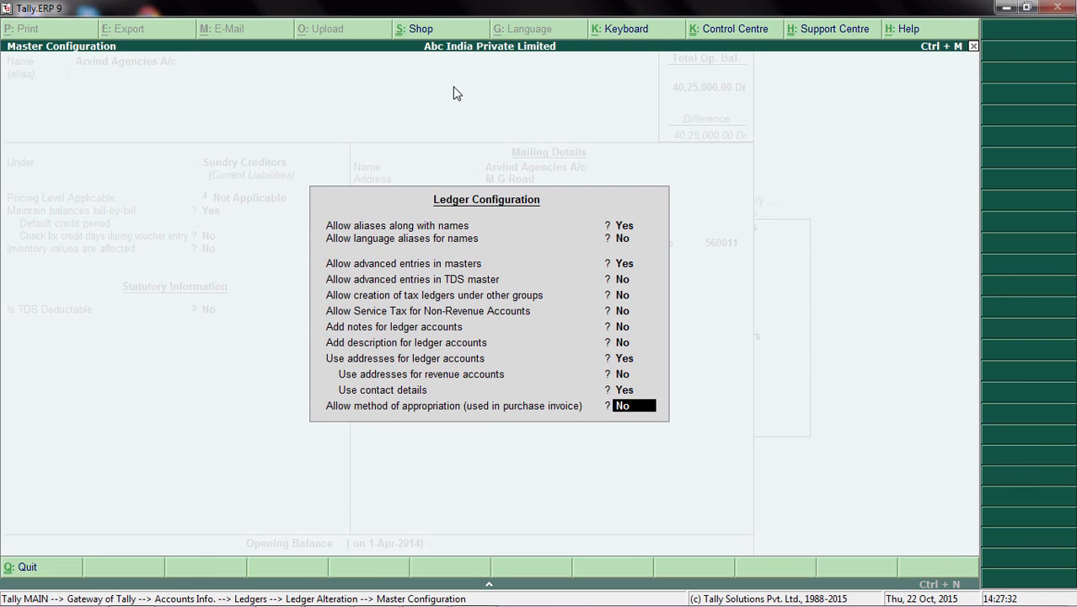
key(Return)
key(Return)
key(Return)
key(Return)
key(Return)
key(Return)
key(Return)
key(Return)
key(Return)
key(Return)
key(Return)
key(Return)
key(Return)
key(Return)
key(Return)
key(Return)
key(Return)
key(Return)
key(Return)
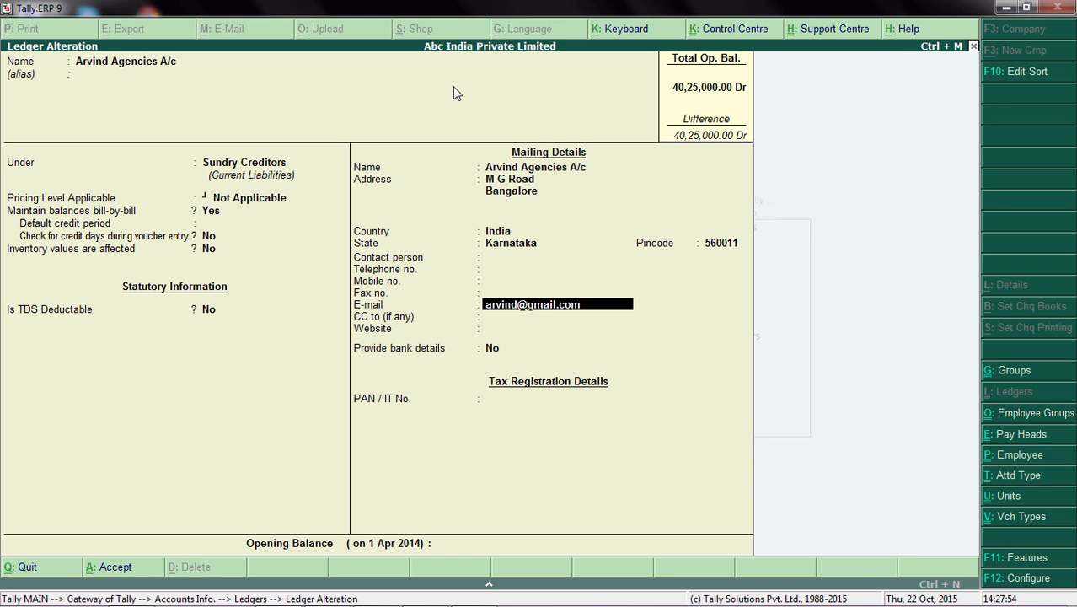
Step: Keep the ledger's general and contact details, including the contact's e-mail, and set Provide bank details to Yes
key(Return)
key(Return)
key(Return)
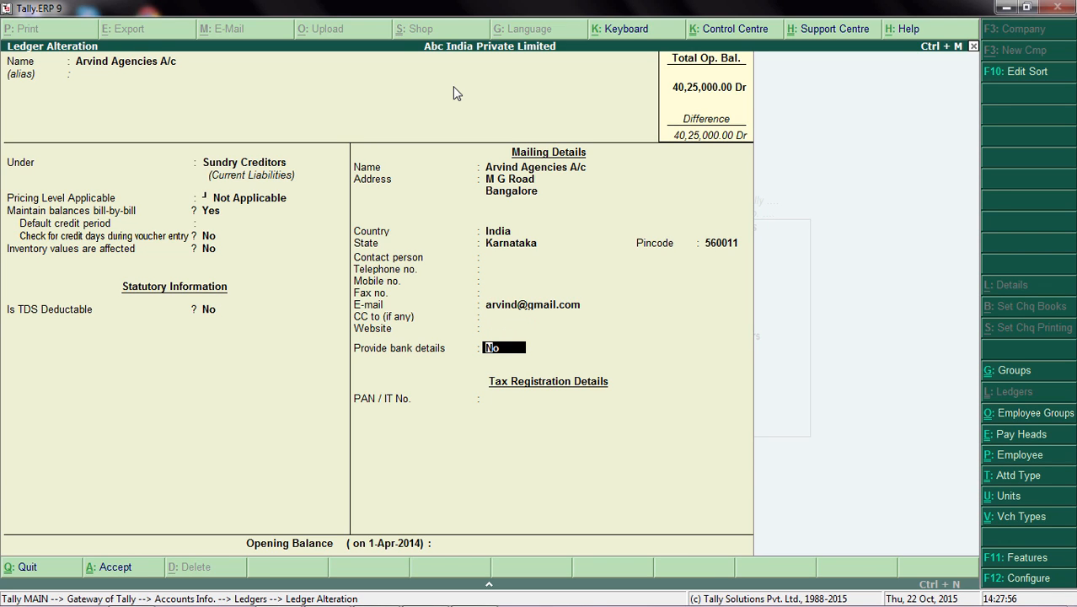
key(y)
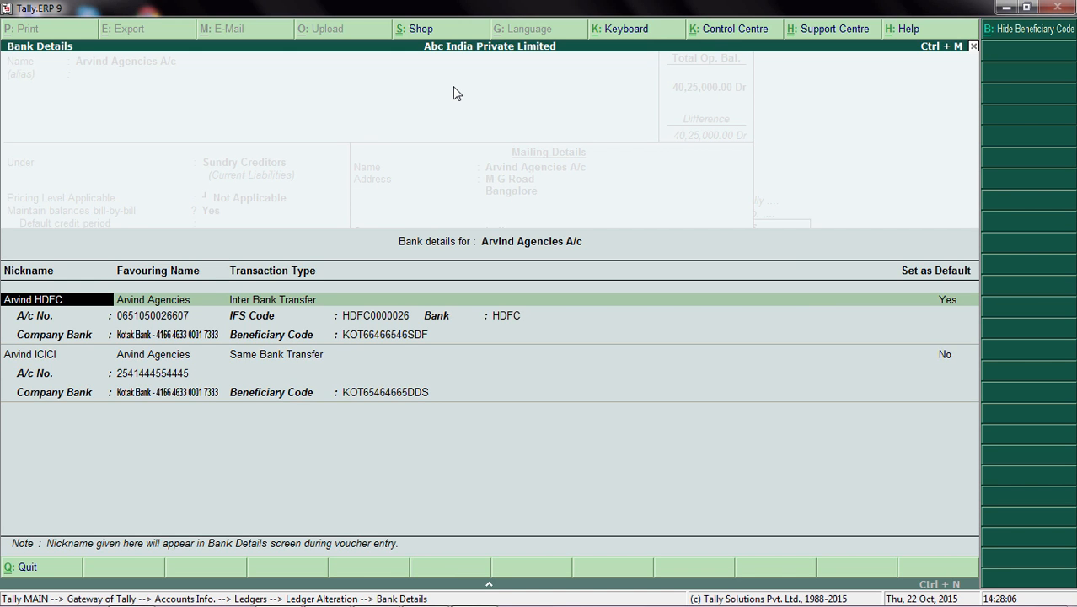
Step: Keep the HDFC bank entry as the default Inter Bank Transfer, with its account, IFS, Kotak Bank and beneficiary details
key(Return)
key(Return)
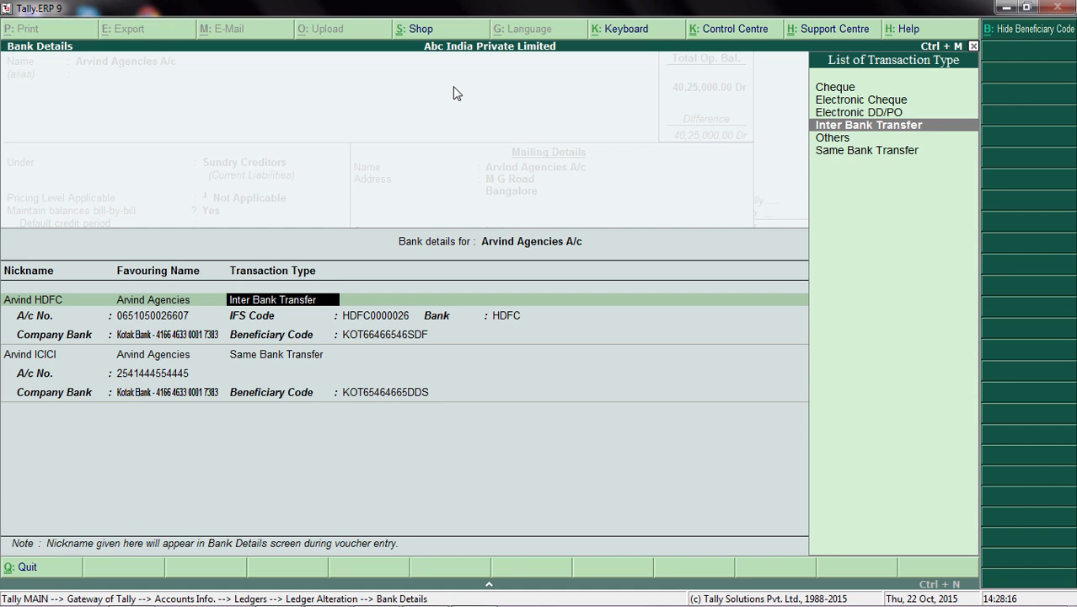
key(Return)
key(Return)
key(Return)
key(Return)
key(Return)
key(Return)
key(Return)
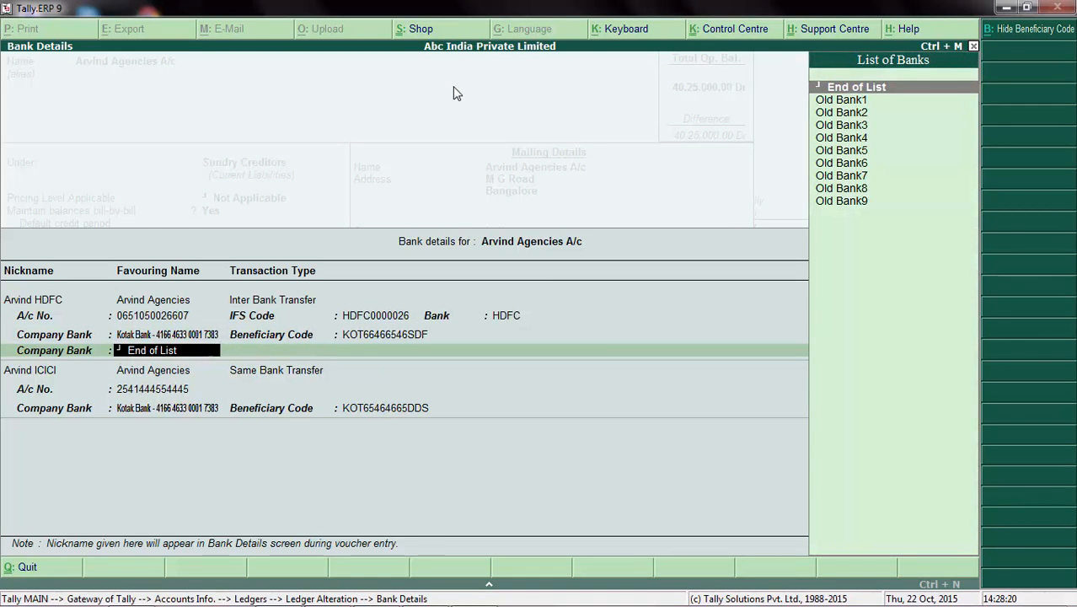
key(Return)
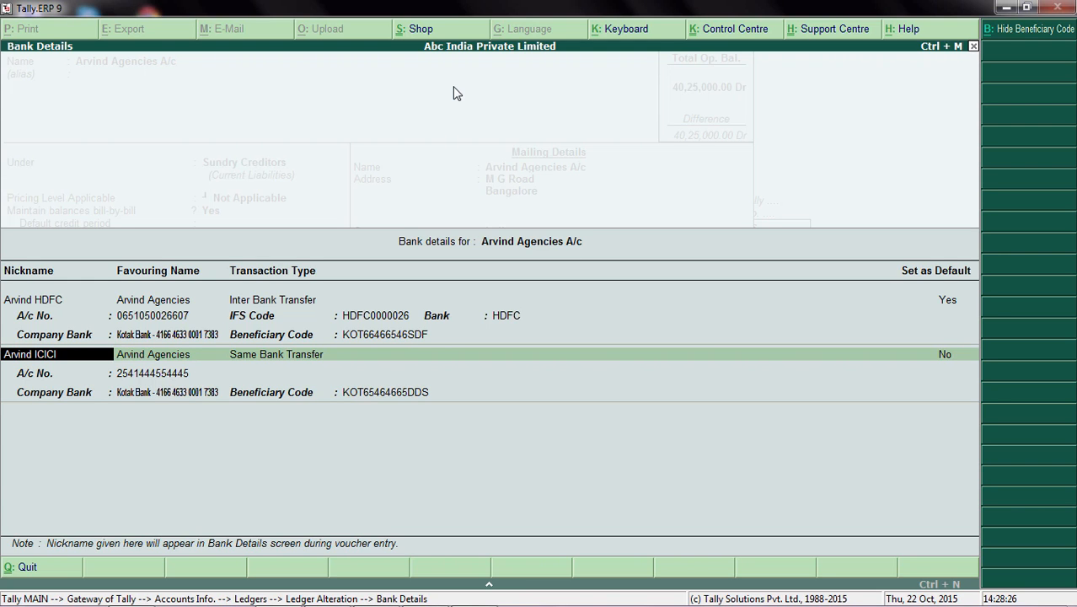
Step: Check the ICICI entry's transaction type and account number, and go back to the HDFC entry's IFS code and bank
key(Return)
key(Return)
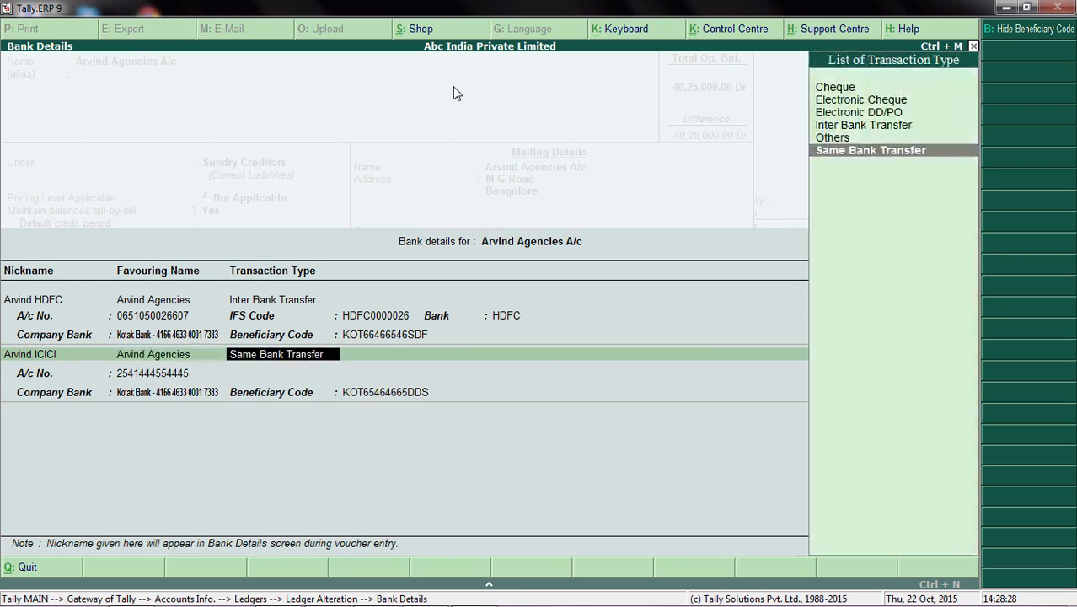
key(Return)
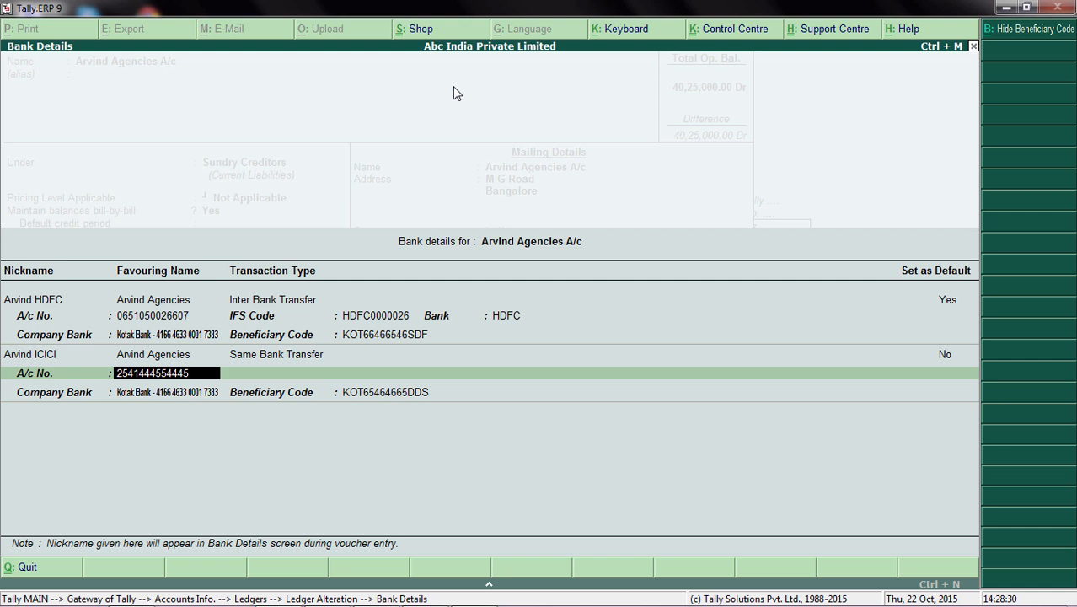
key(BackSpace)
key(BackSpace)
key(BackSpace)
key(BackSpace)
key(BackSpace)
key(BackSpace)
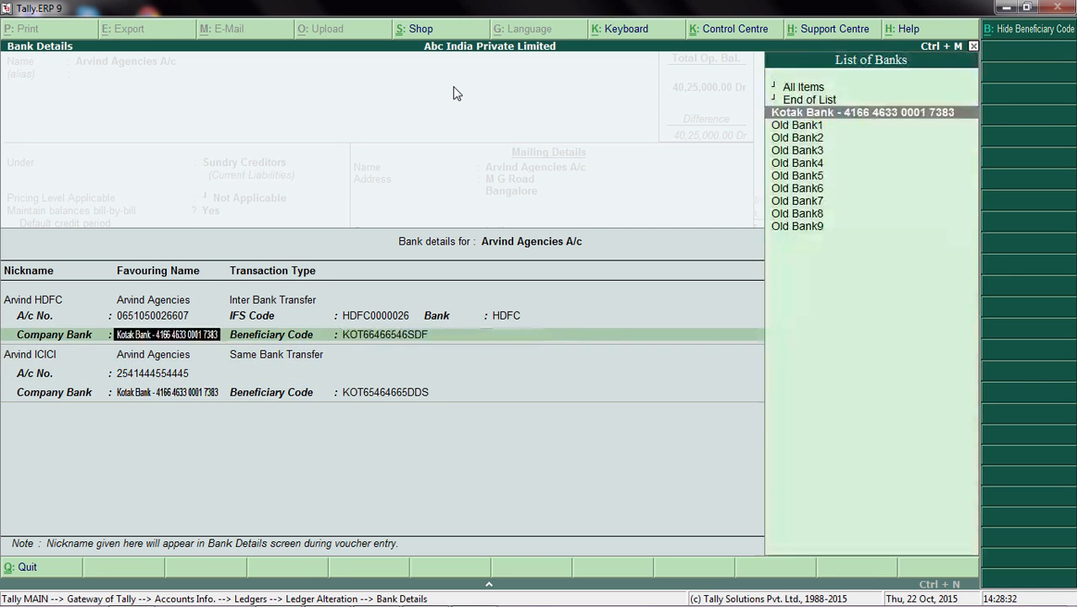
key(BackSpace)
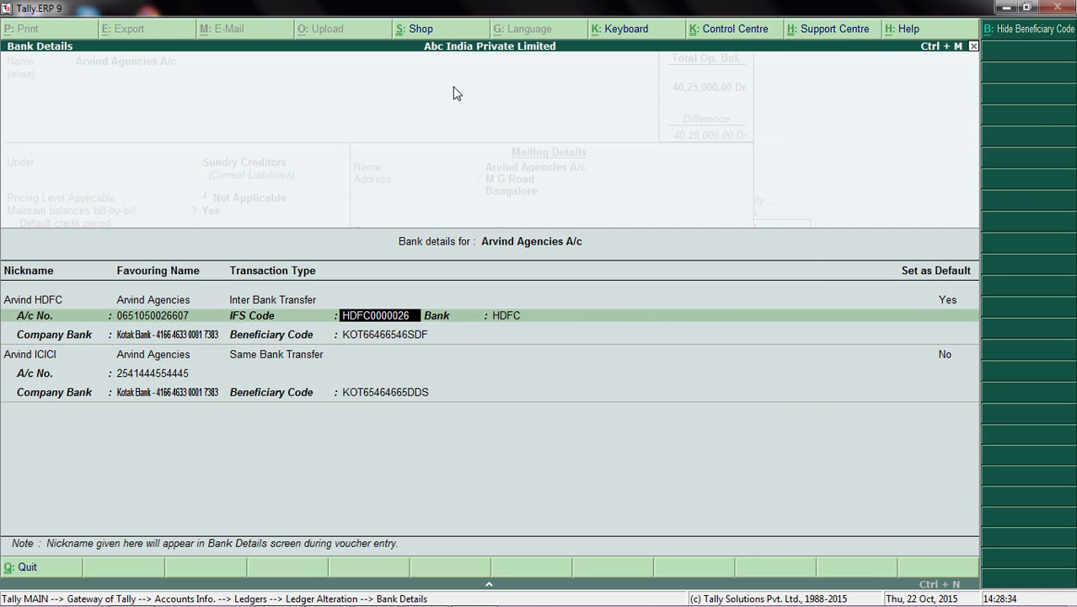
key(Return)
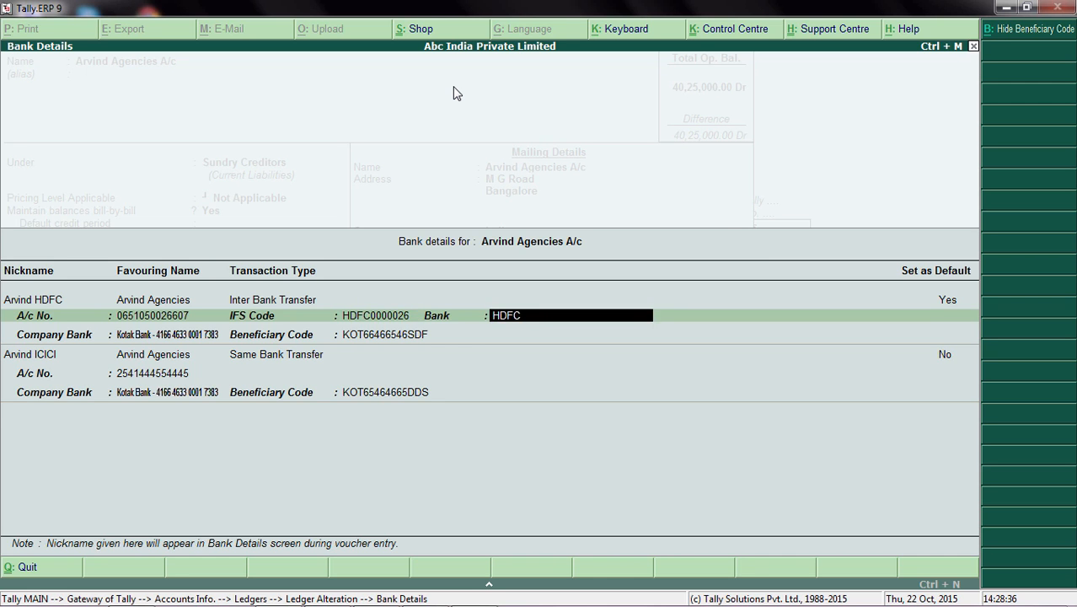
Step: Keep both bank entries, end the company bank list, and save the Arvind Agencies A/c ledger
key(Return)
key(Return)
key(Return)
key(Return)
key(Return)
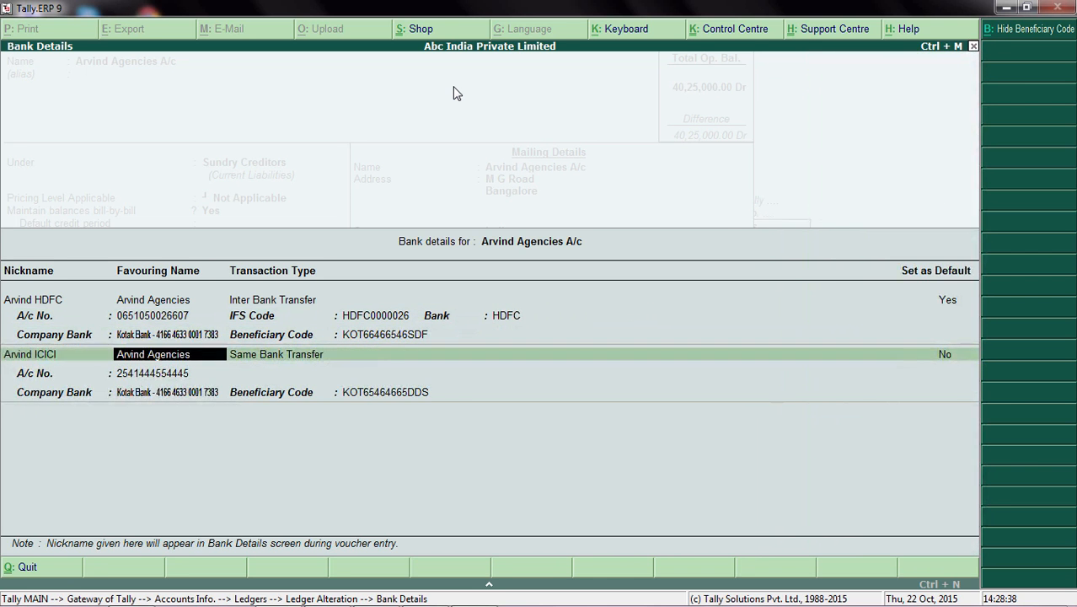
key(Return)
key(Return)
key(Return)
key(Return)
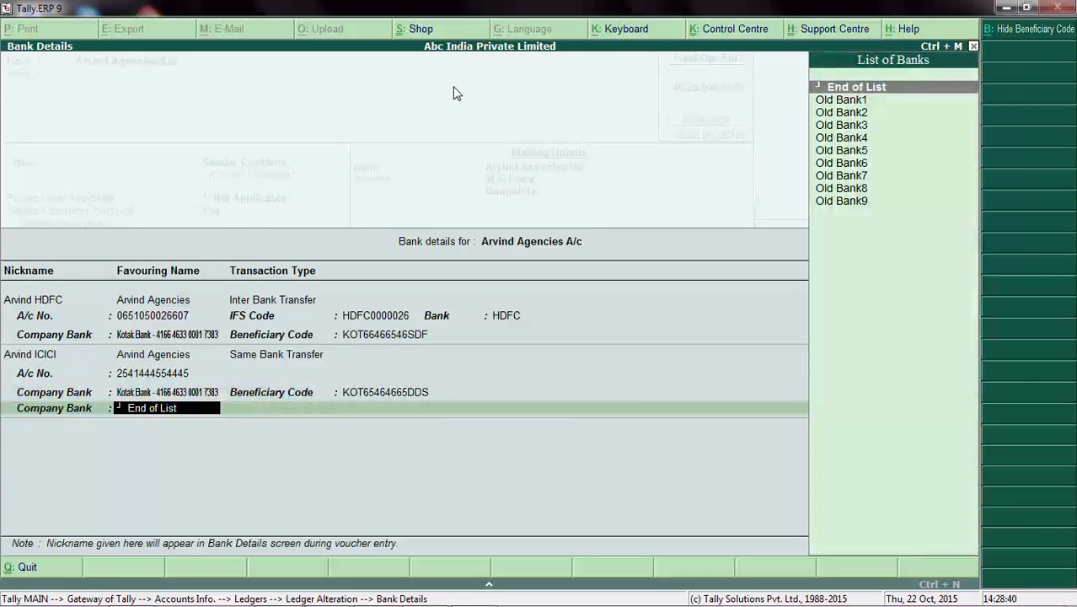
key(Return)
key(Return)
key(Return)
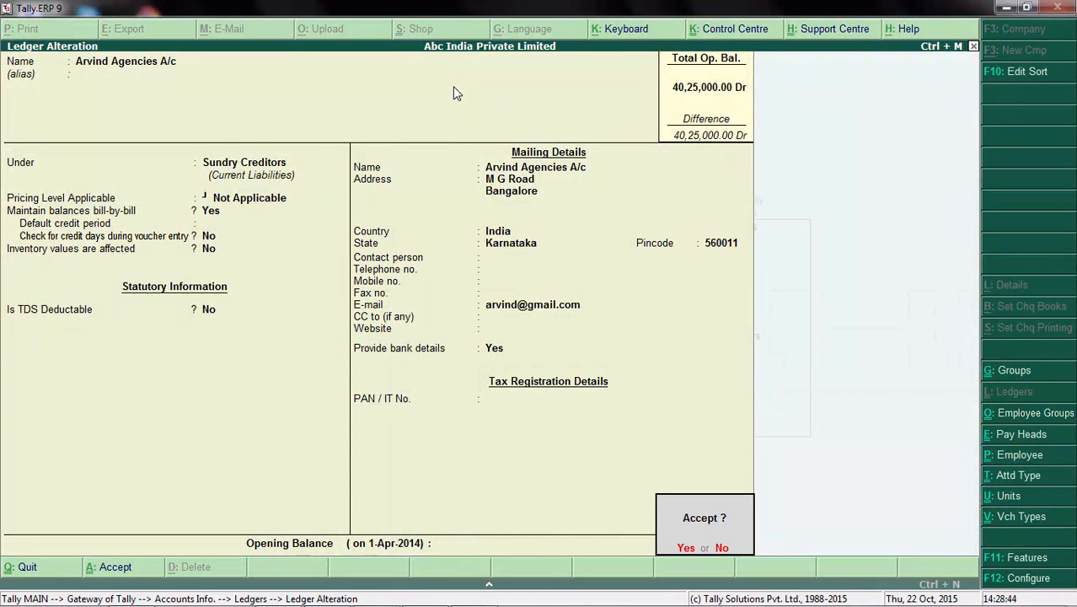
key(Return)
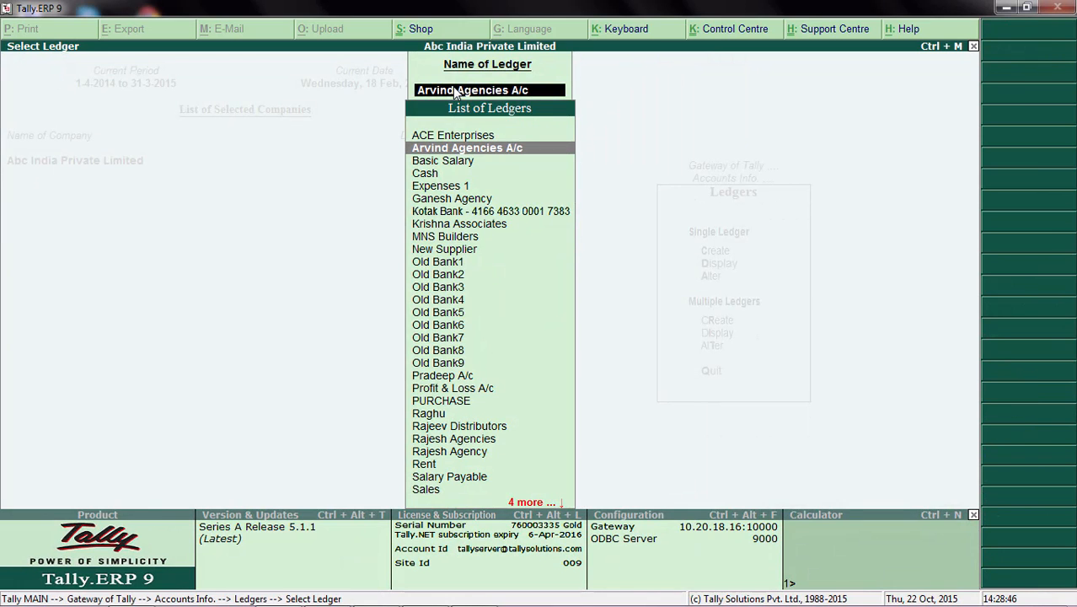
Step: Leave ledger alteration and start a new single ledger named Shahaj Agencies
key(Escape)
key(Up)
key(Up)
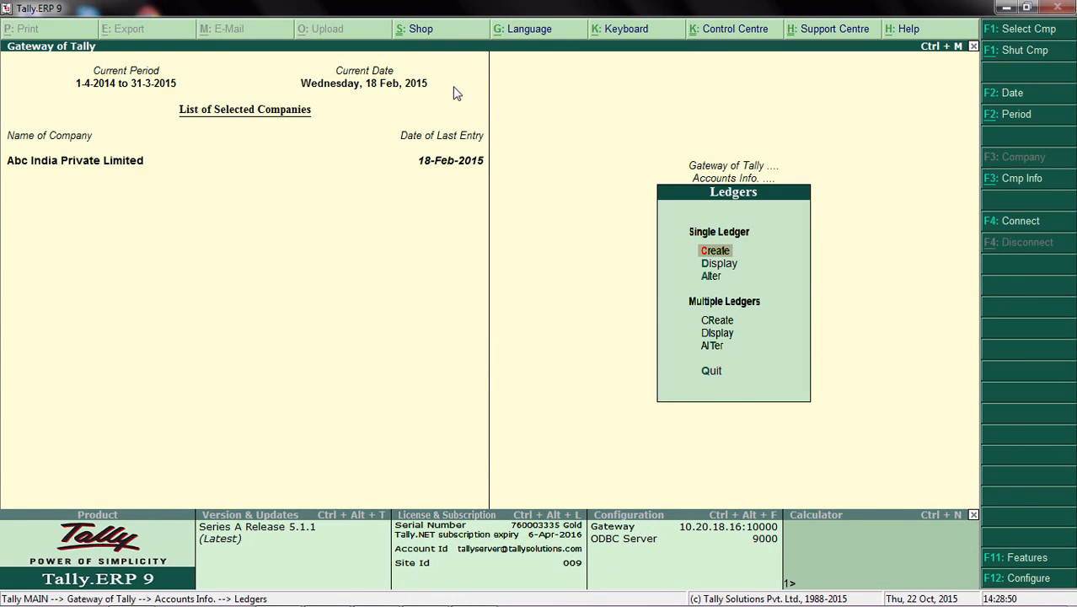
key(Return)
text(Sha)
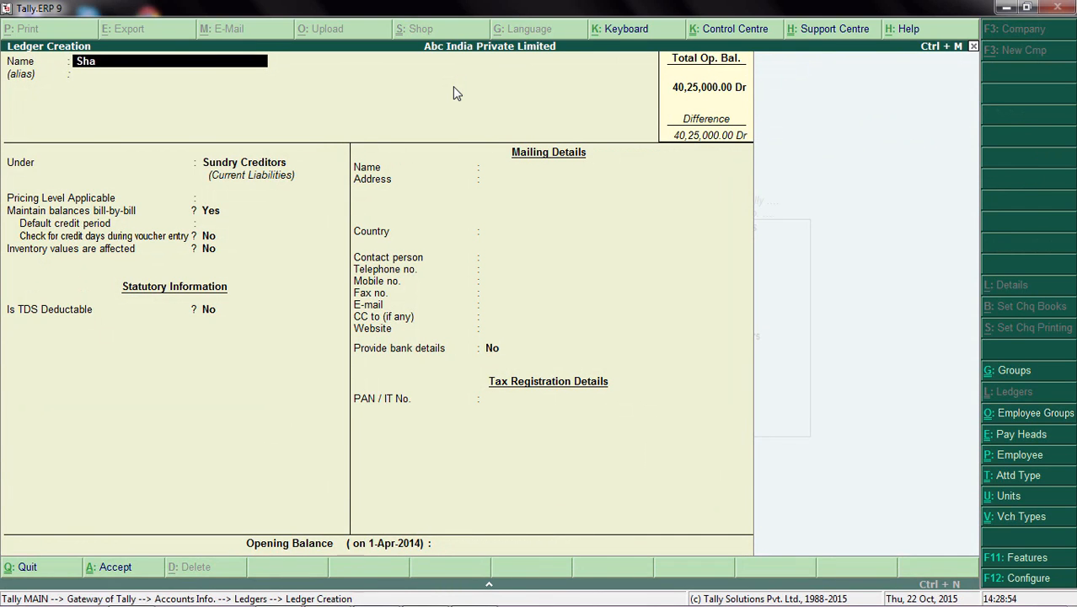
text(haj Agencies)
key(Return)
key(Return)
key(Return)
key(Return)
key(Return)
key(Return)
key(Return)
key(Return)
key(Return)
key(Return)
key(Return)
key(Return)
key(Return)
key(Return)
key(Return)
key(Return)
key(Return)
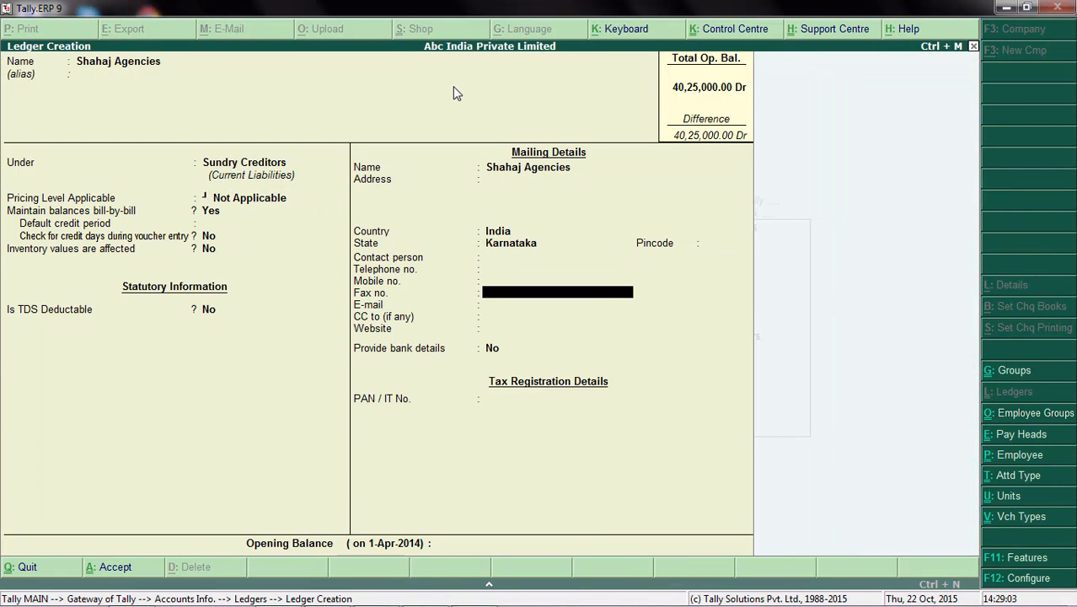
Step: Enter the supplier's e-mail, leave CC and website blank, and set Provide bank details to Yes
key(Return)
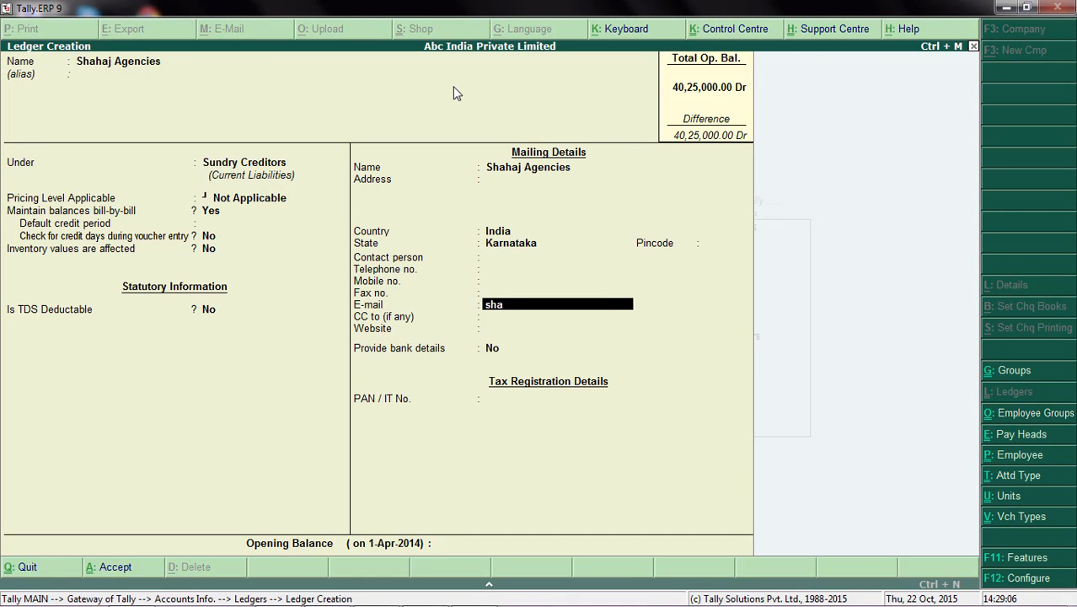
key(Return)
key(Return)
key(Return)
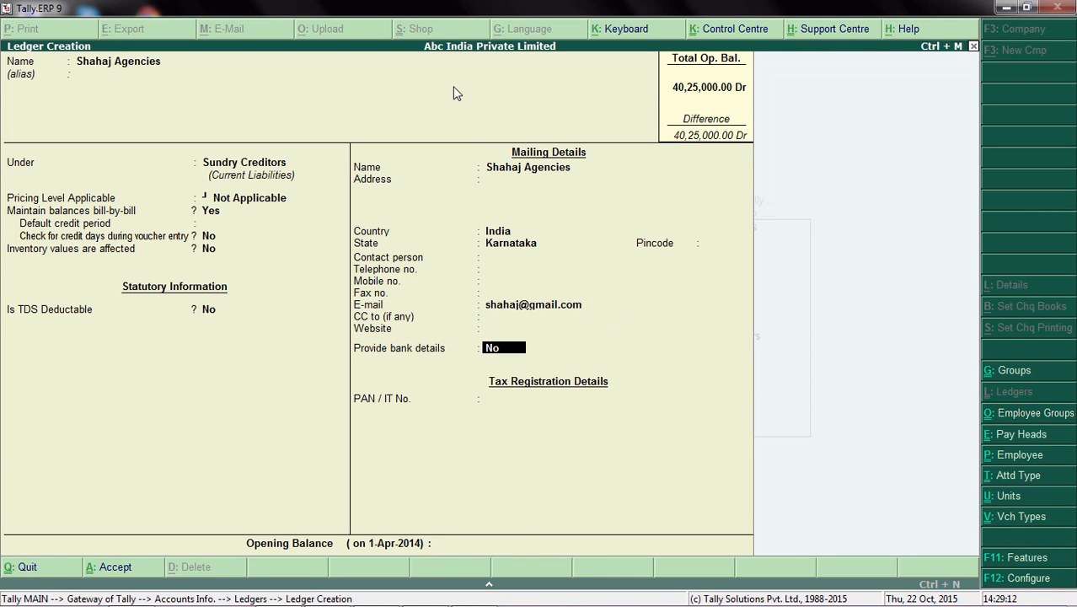
key(y)
Step: Add a bank entry with the nickname Shahaj SBI and keep Shahaj Agencies as the favouring name
key(Return)
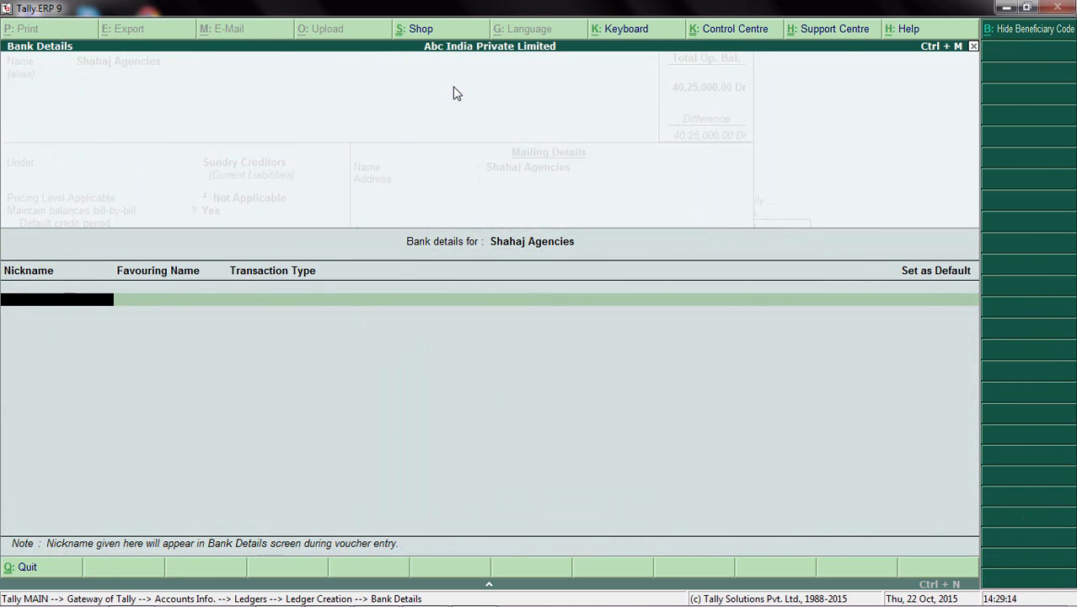
text(Shahaj SBI)
key(Return)
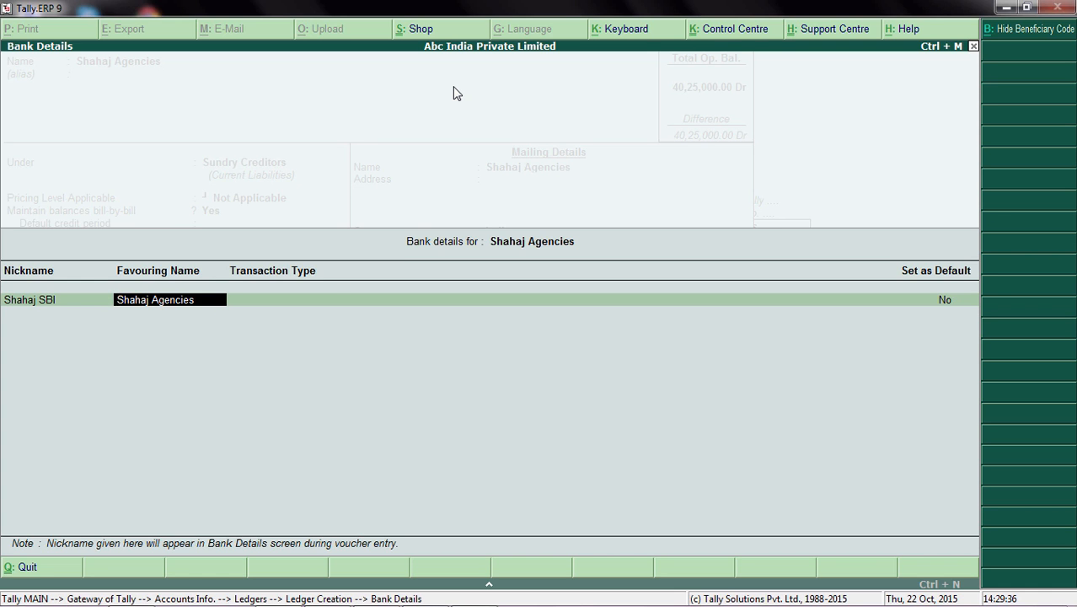
key(Return)
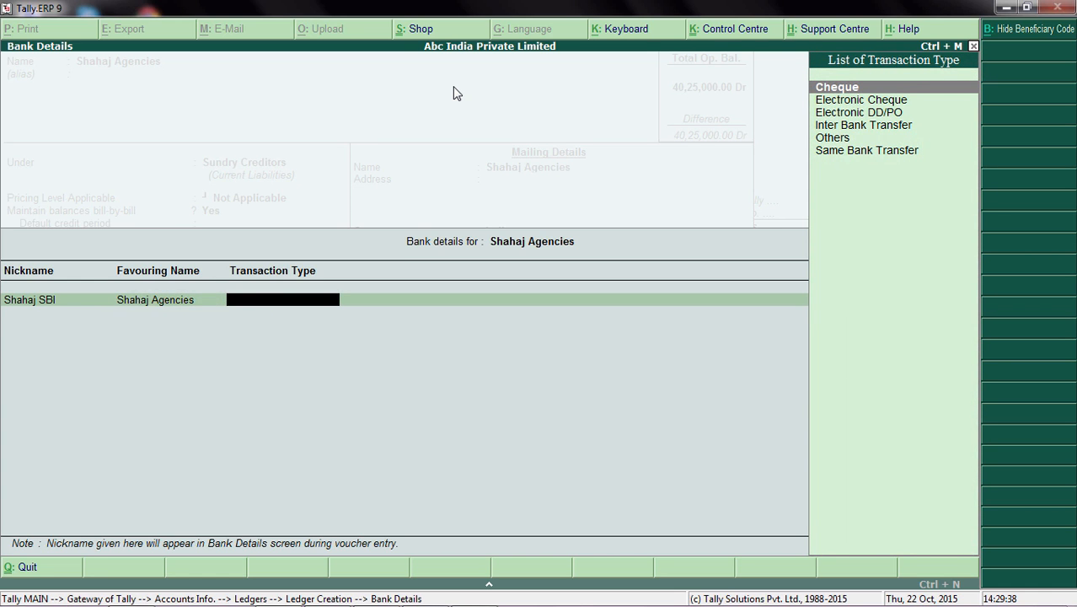
Step: Set the Shahaj SBI entry's transaction type to Inter Bank Transfer and make it the default
key(Down)
key(Down)
key(Down)
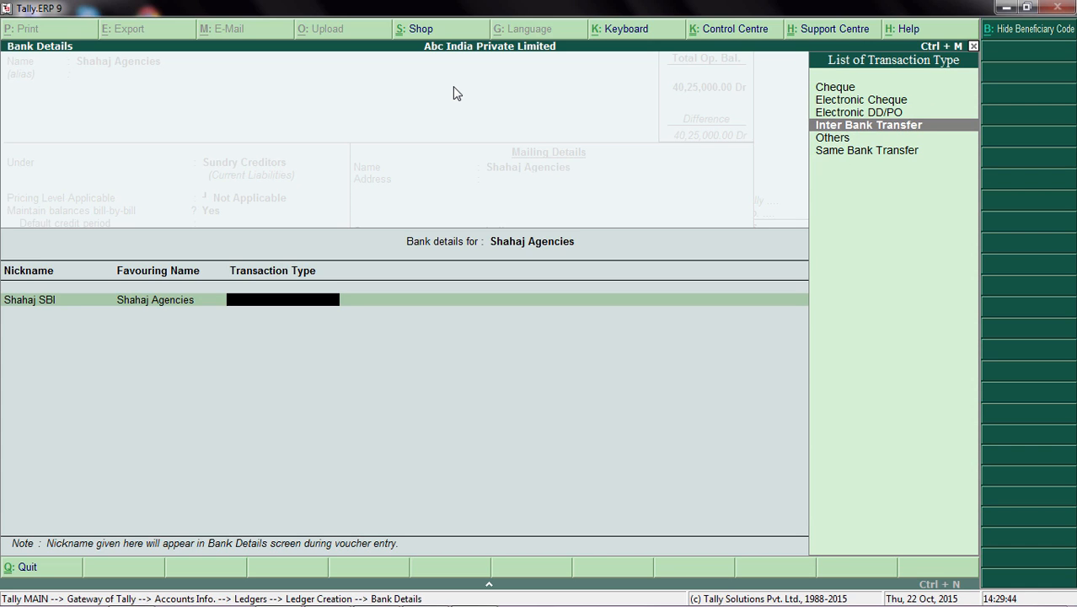
key(Return)
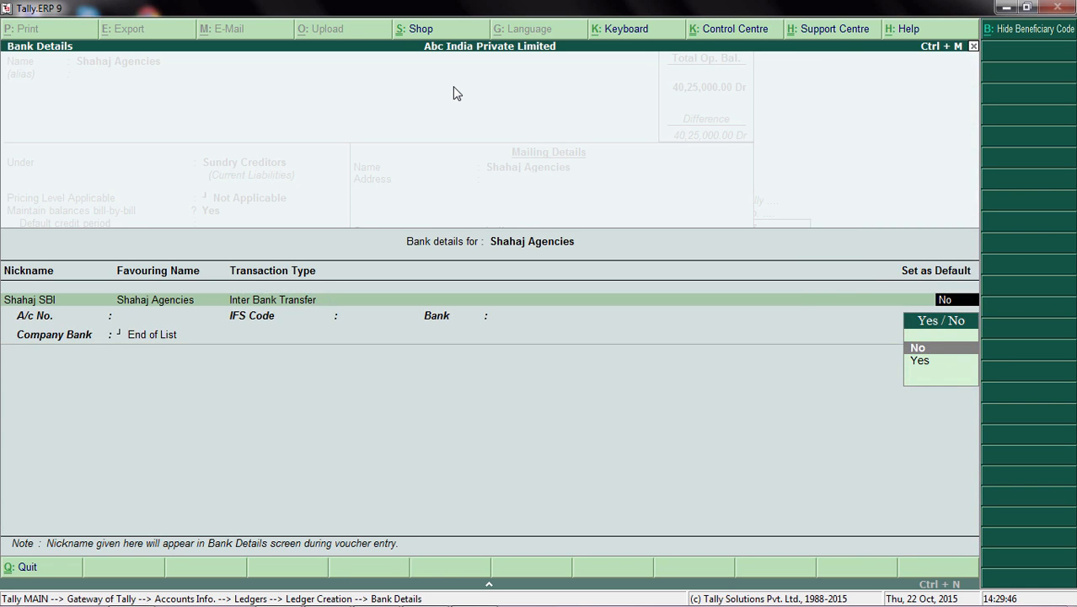
key(Down)
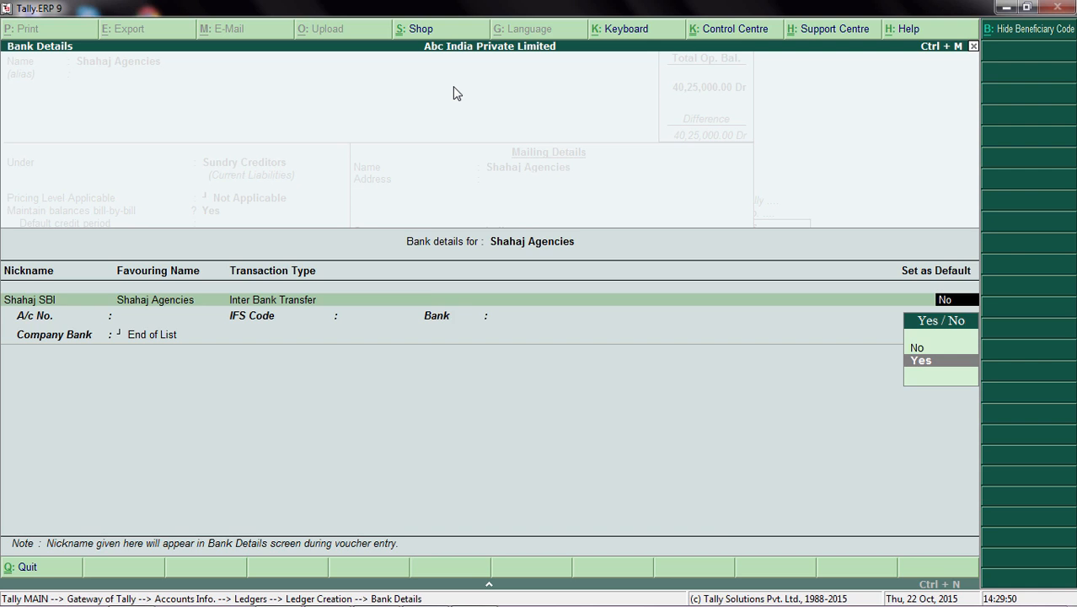
key(Return)
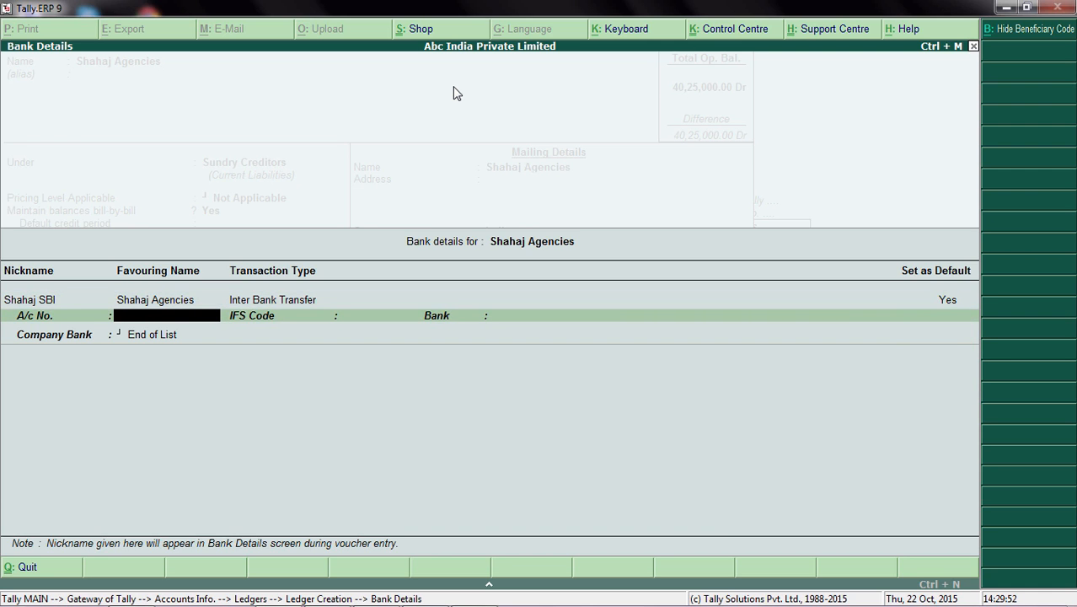
Step: Enter the supplier's bank account number, the IFS code SBIG0878787 and the bank name SBI
key(Return)
key(Caps_Lock)
text(SBI)
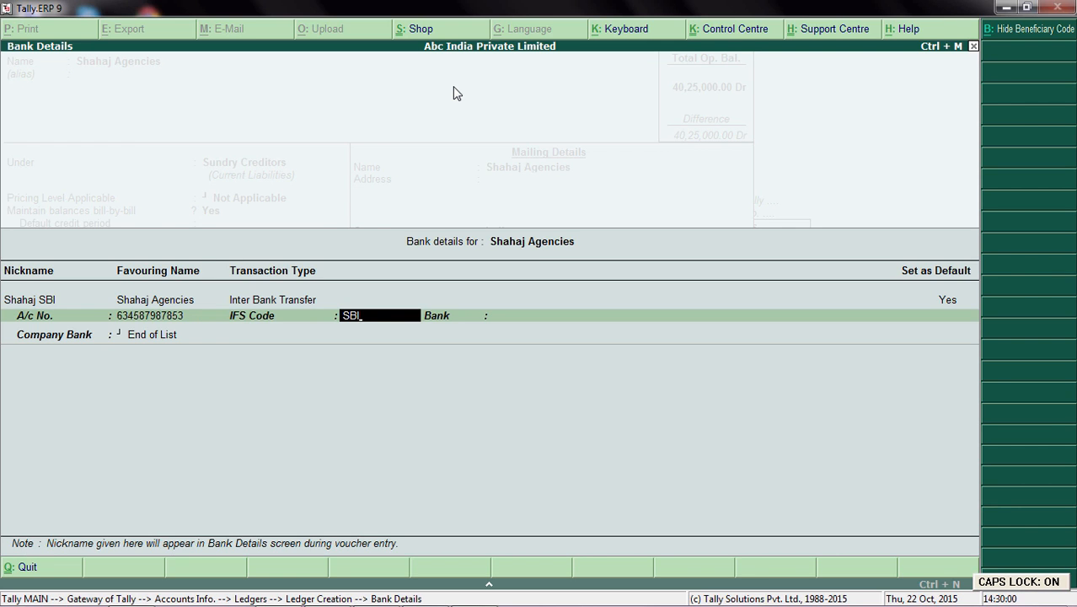
text(G)
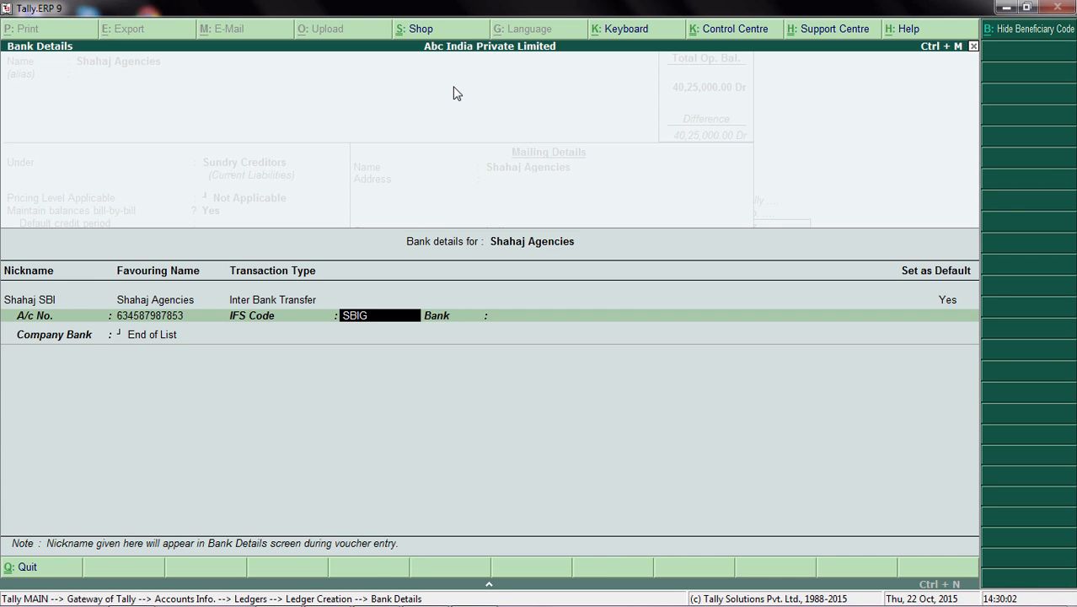
text(0878787)
key(Return)
key(Caps_Lock)
text(S)
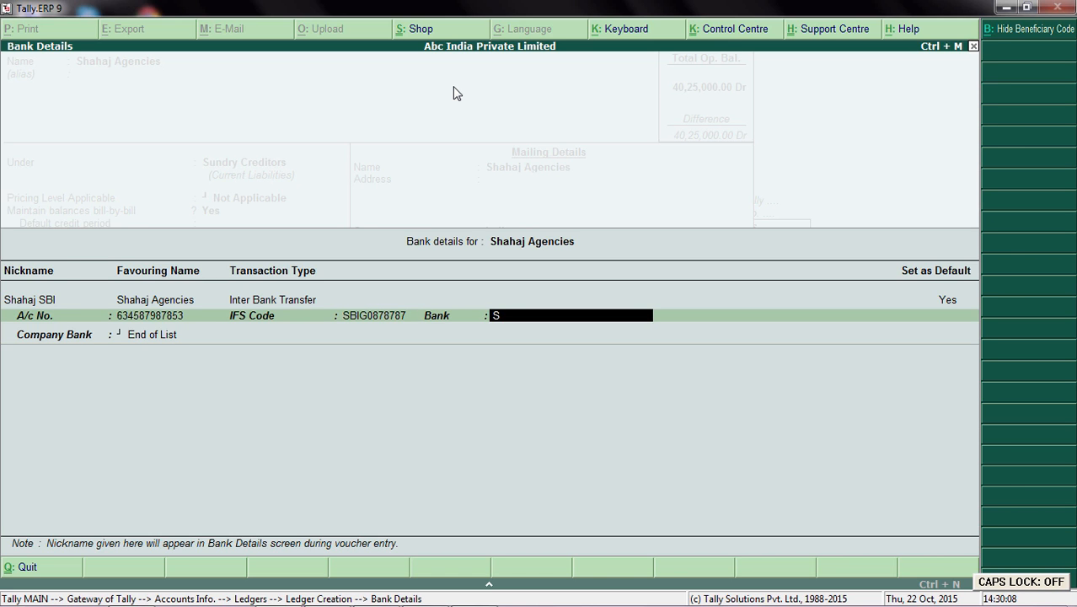
text(BI)
key(Return)
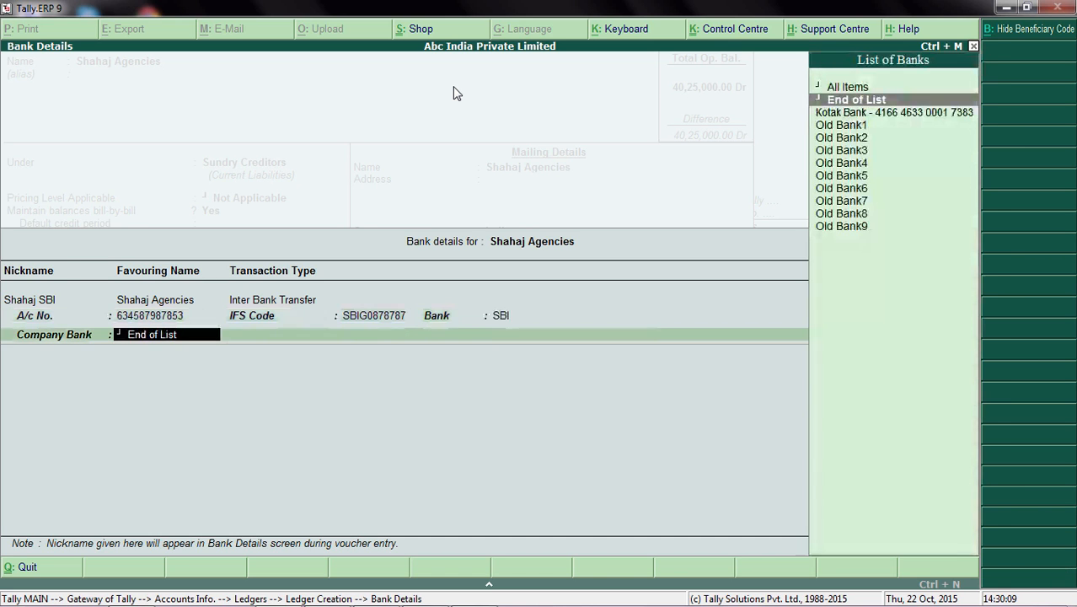
Step: Link the company bank Kotak Bank, enter the beneficiary code, and finish the supplier's bank details
key(Down)
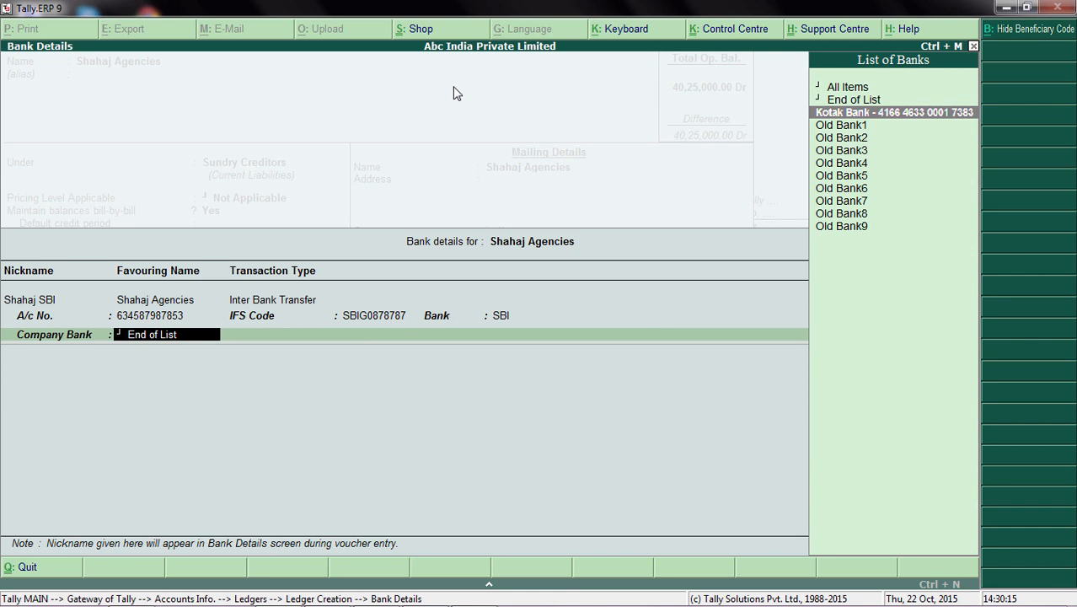
key(Return)
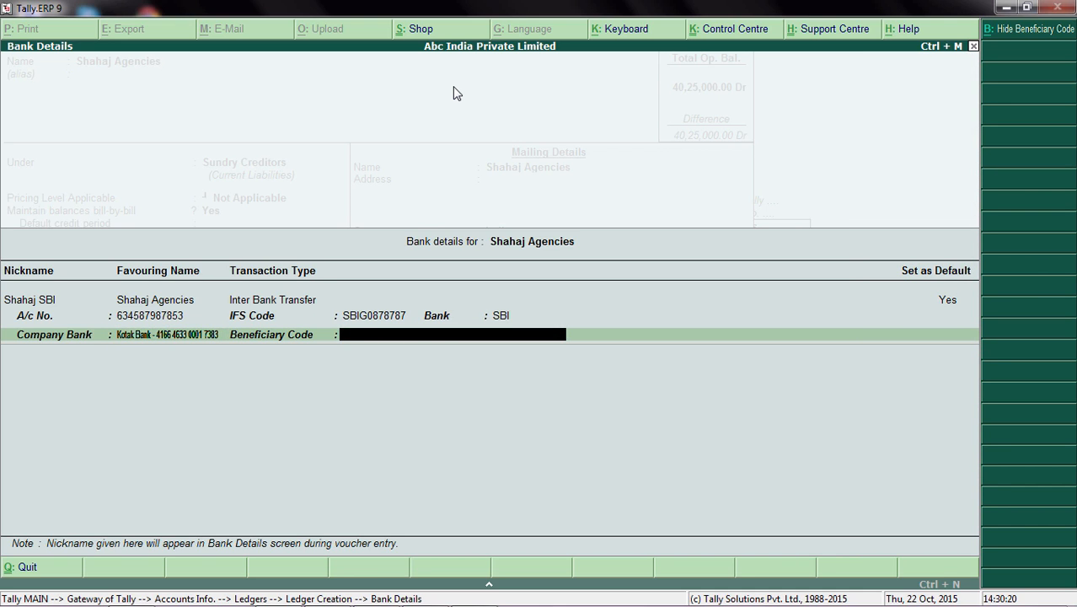
key(Caps_Lock)
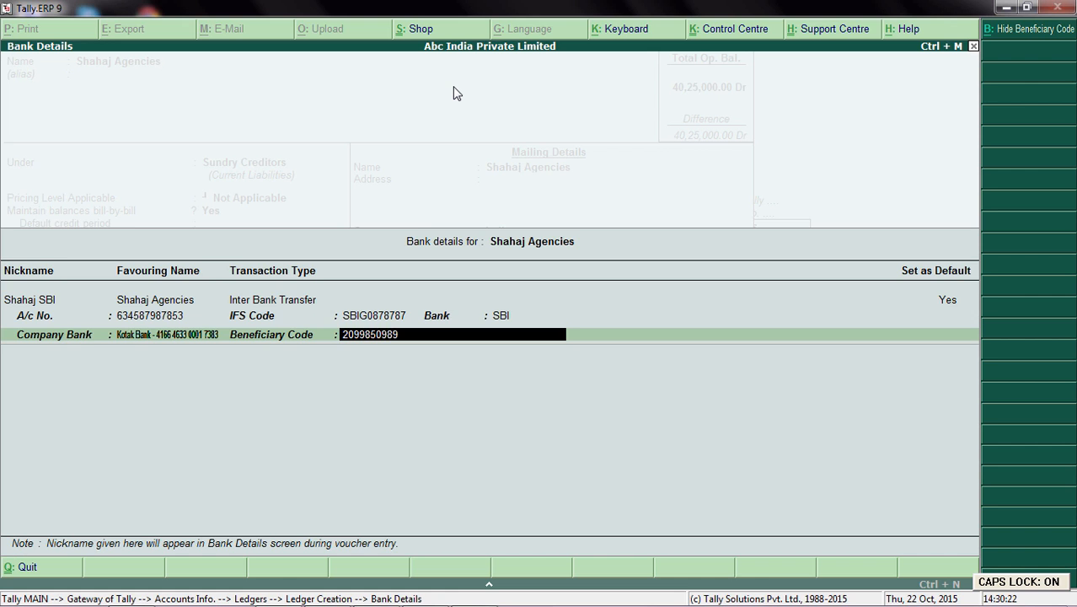
key(Return)
key(Return)
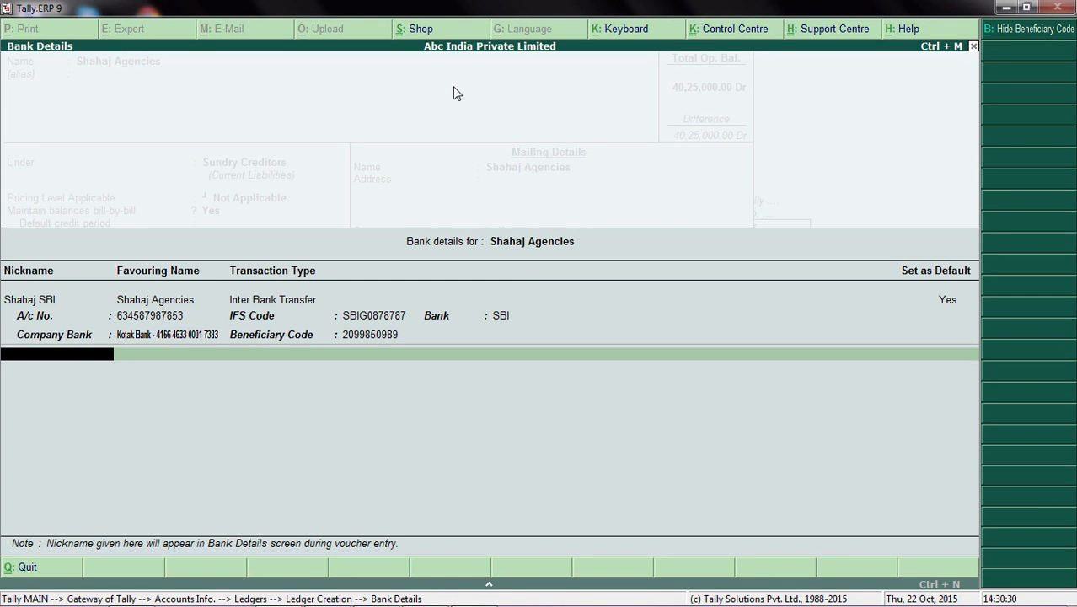
key(Return)
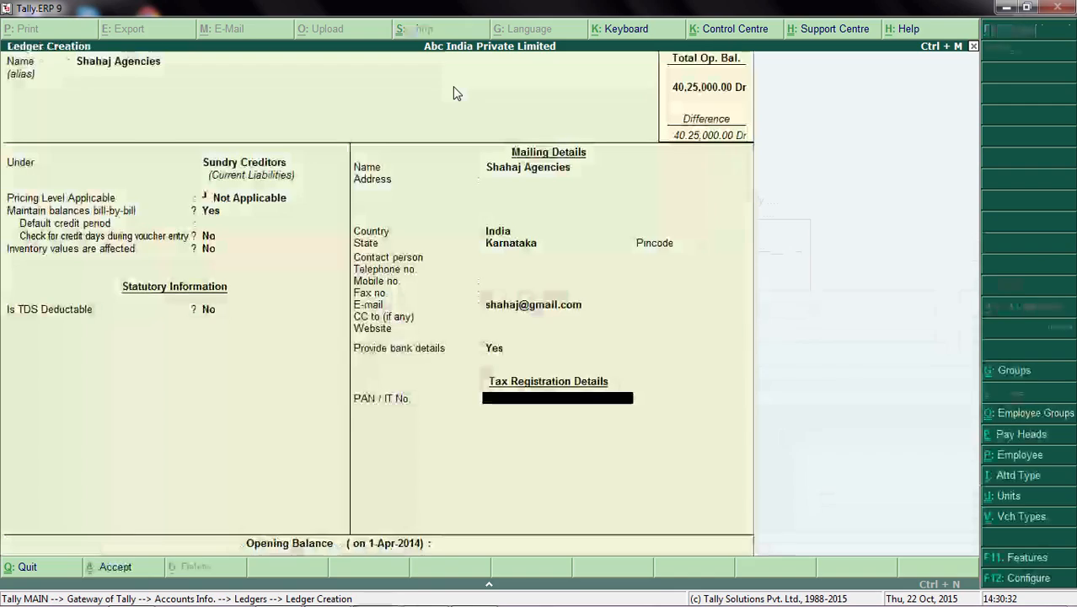
Step: Leave the PAN and opening balance blank, save the Shahaj Agencies ledger, and return to the Gateway of Tally
key(Return)
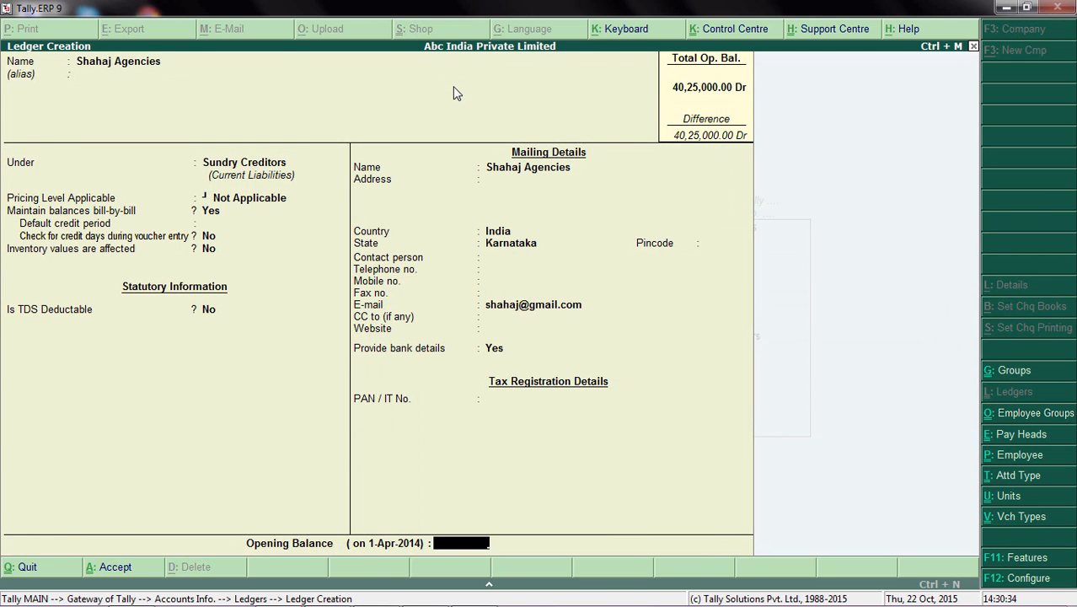
key(Return)
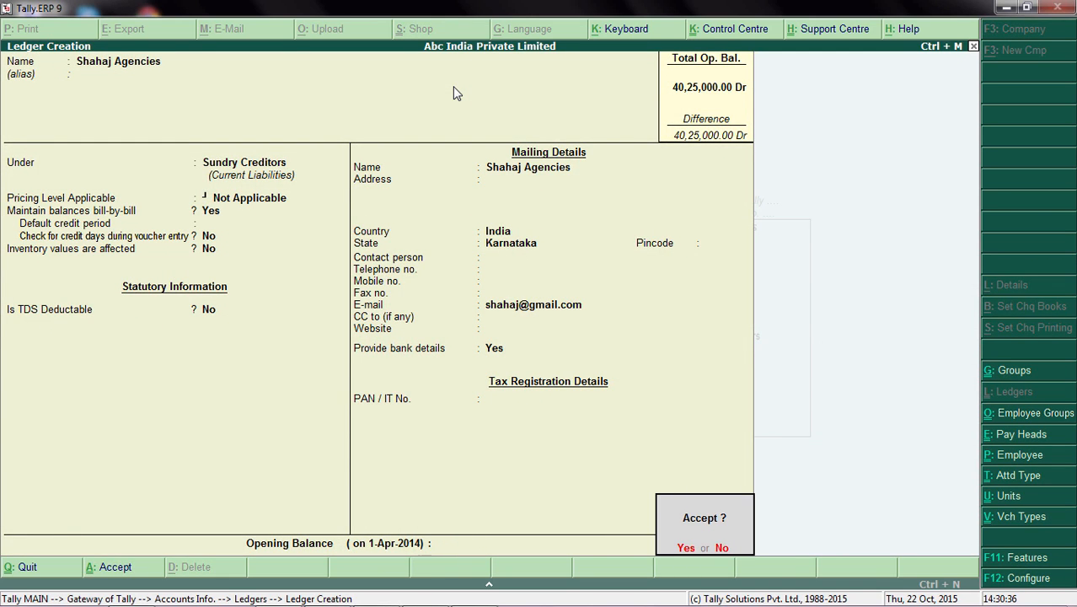
key(Return)
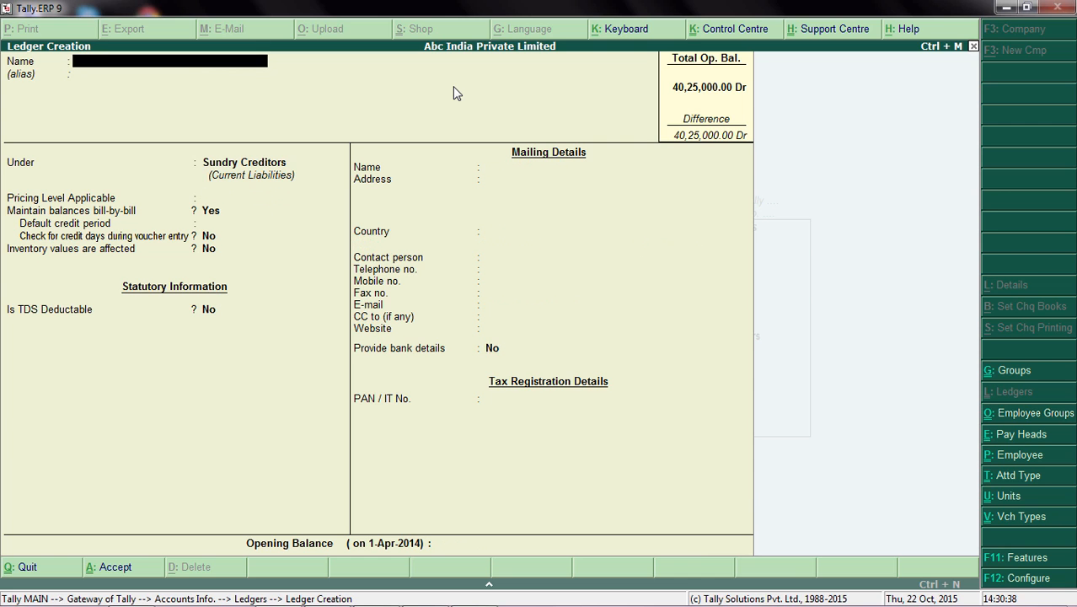
key(Escape)
key(Return)
key(Escape)
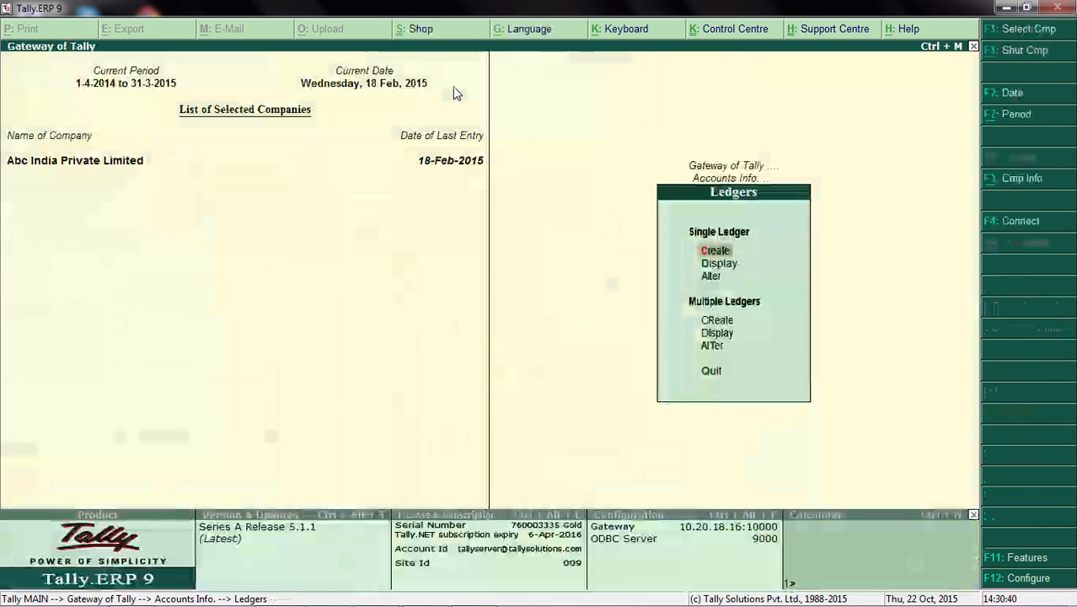
key(Escape)
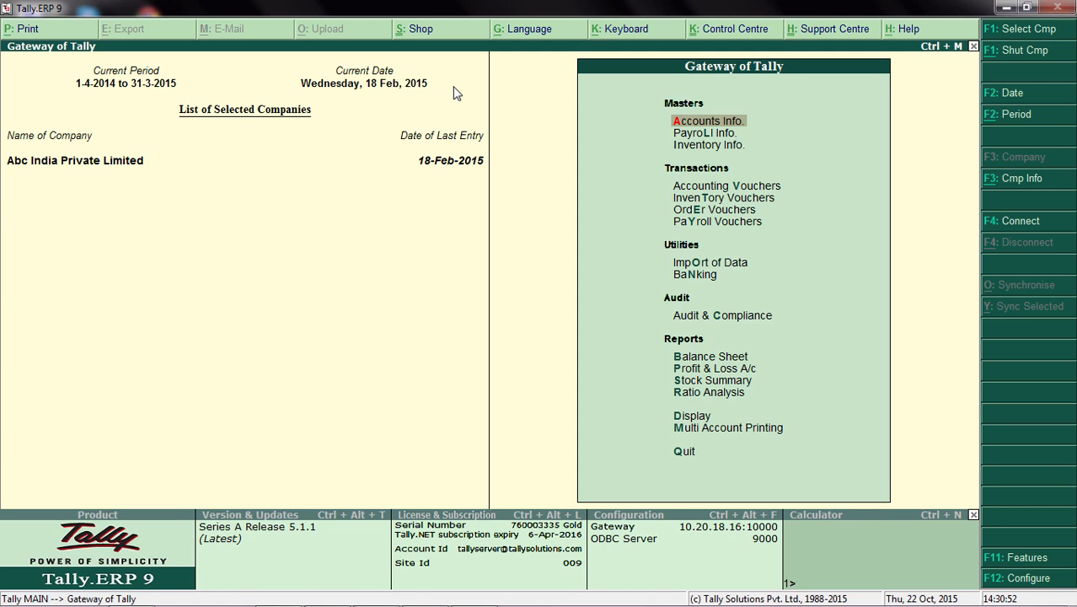
Step: Create a payment voucher from the Kotak Bank account to ACE Enterprises for 12,500
key(Down)
key(Down)
key(Down)
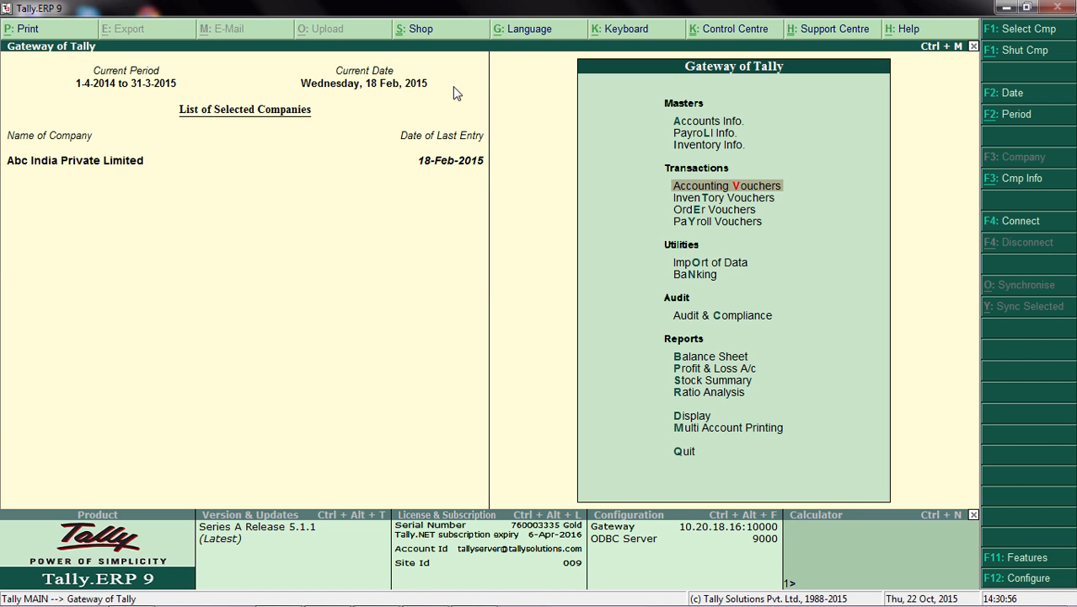
key(Return)
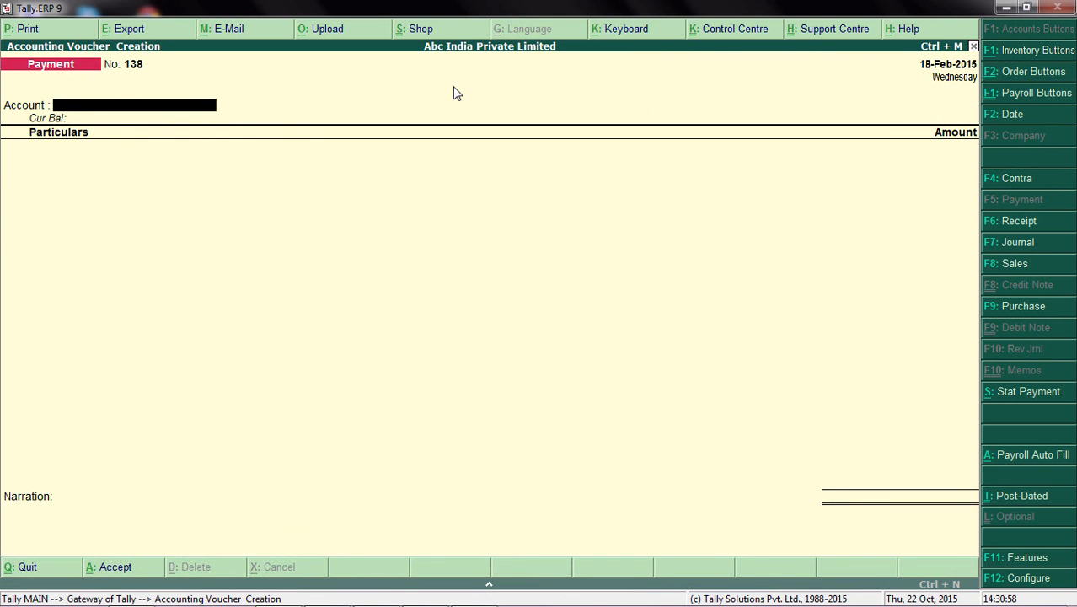
key(Return)
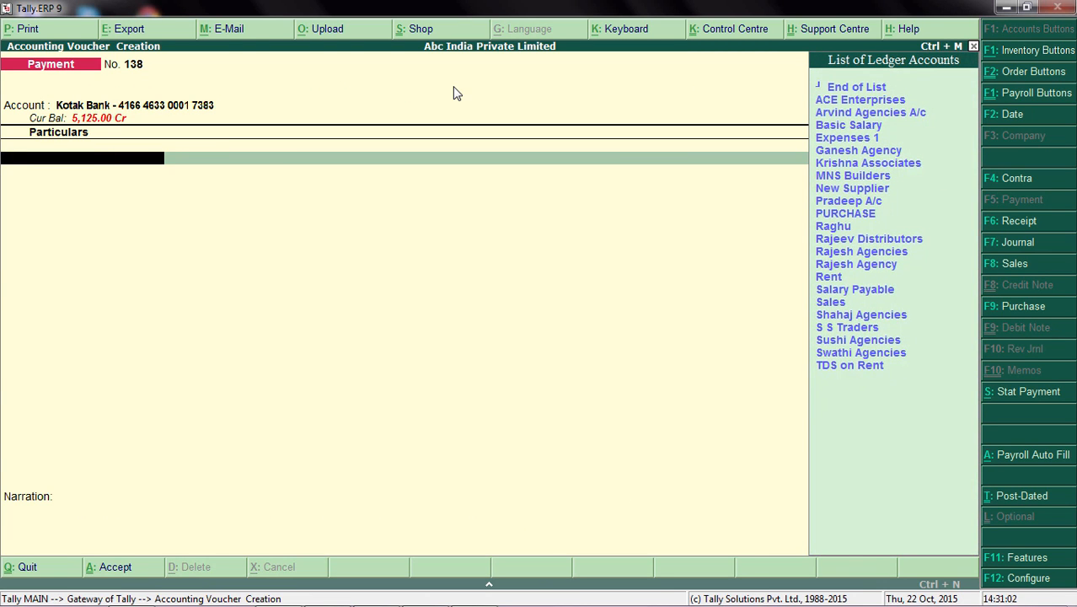
key(Return)
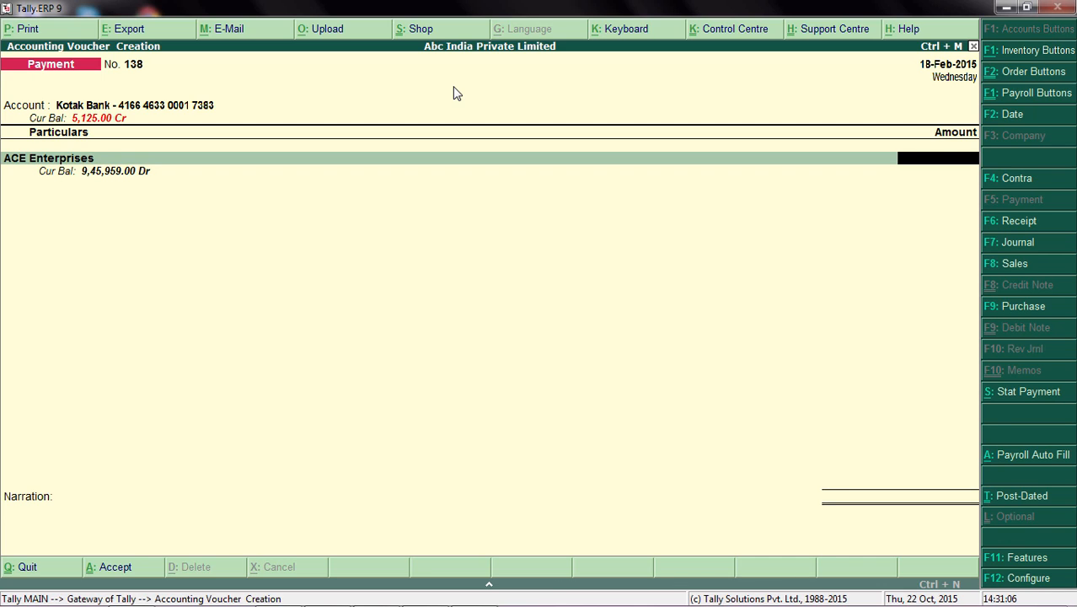
text(12500)
key(Return)
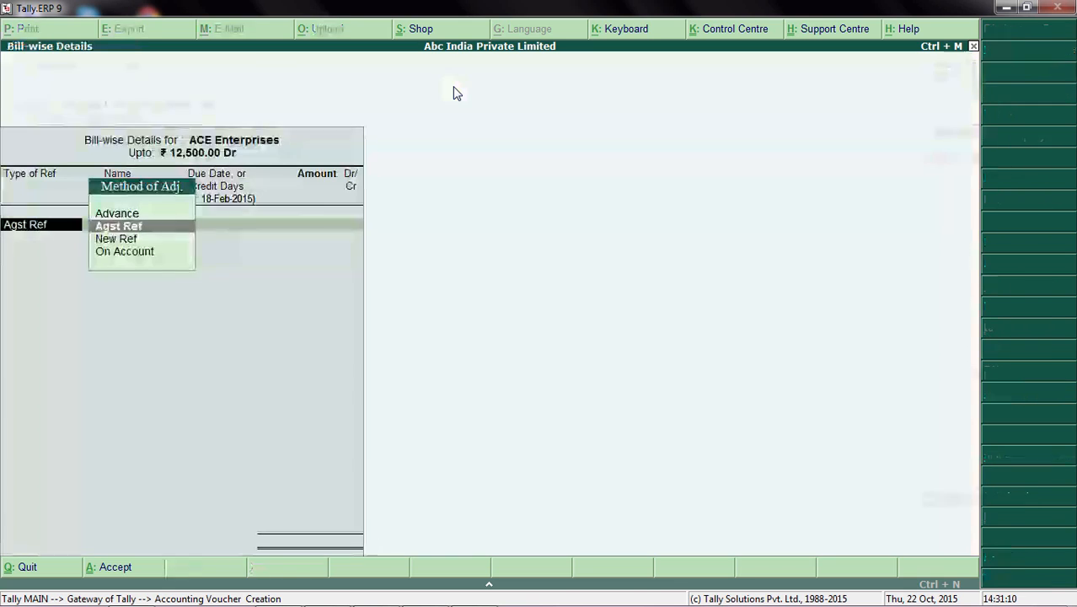
Step: Allocate the full 12,500 Dr to ACE Enterprises as New Ref 138 in the bill-wise details
key(Down)
key(Return)
key(Return)
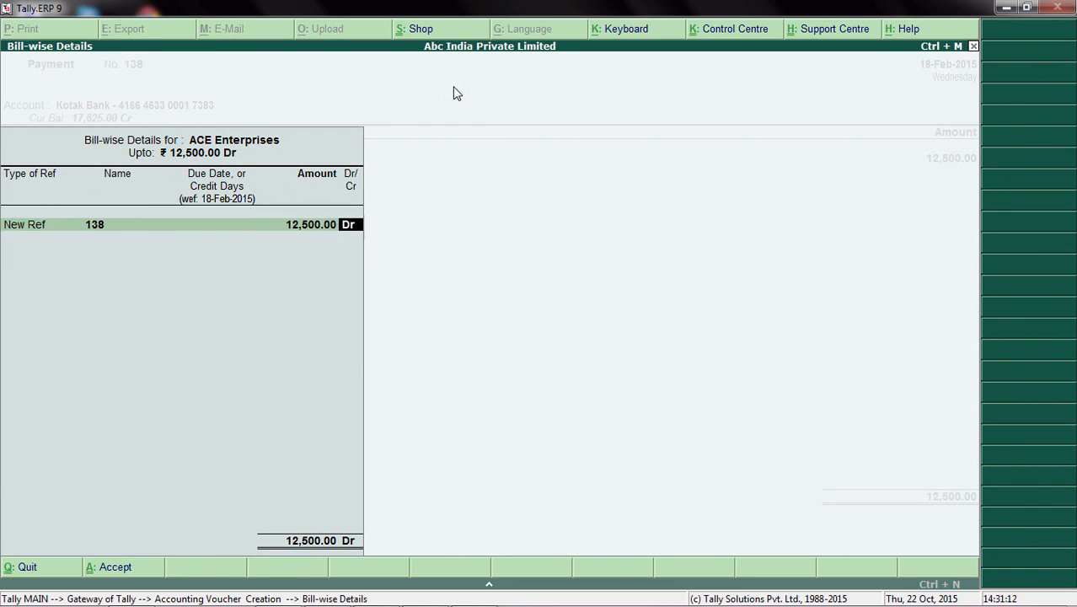
key(Return)
key(Return)
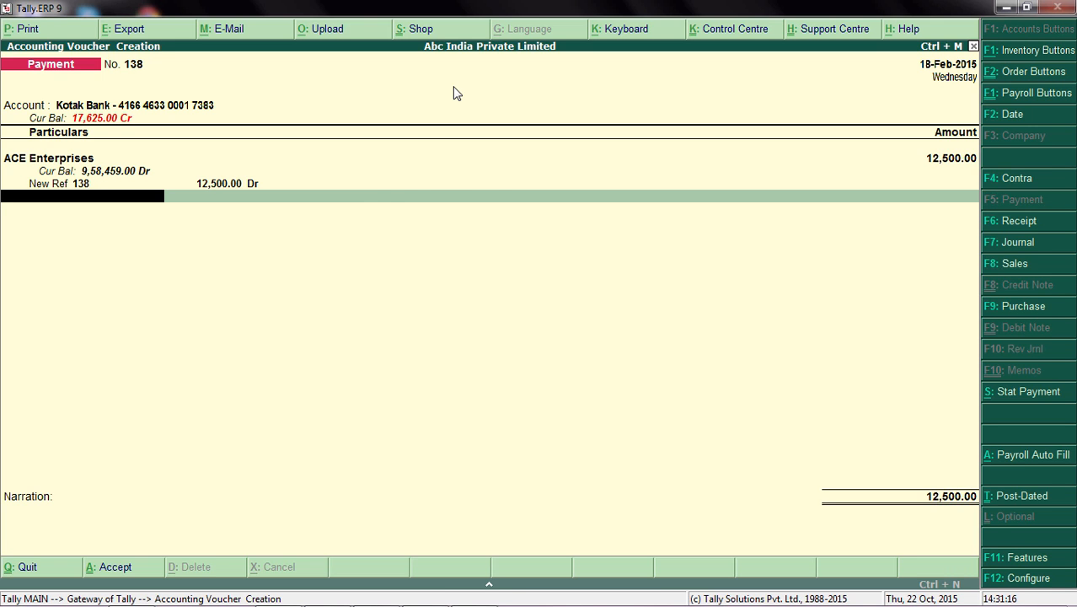
Step: In the payment voucher configuration, set Show Remarks and Show E-mail to Yes for bank allocations
key(F12)
key(Return)
key(Return)
key(Return)
key(Return)
key(Return)
key(Return)
key(Return)
key(Return)
key(Return)
key(Return)
key(Return)
key(Return)
key(Return)
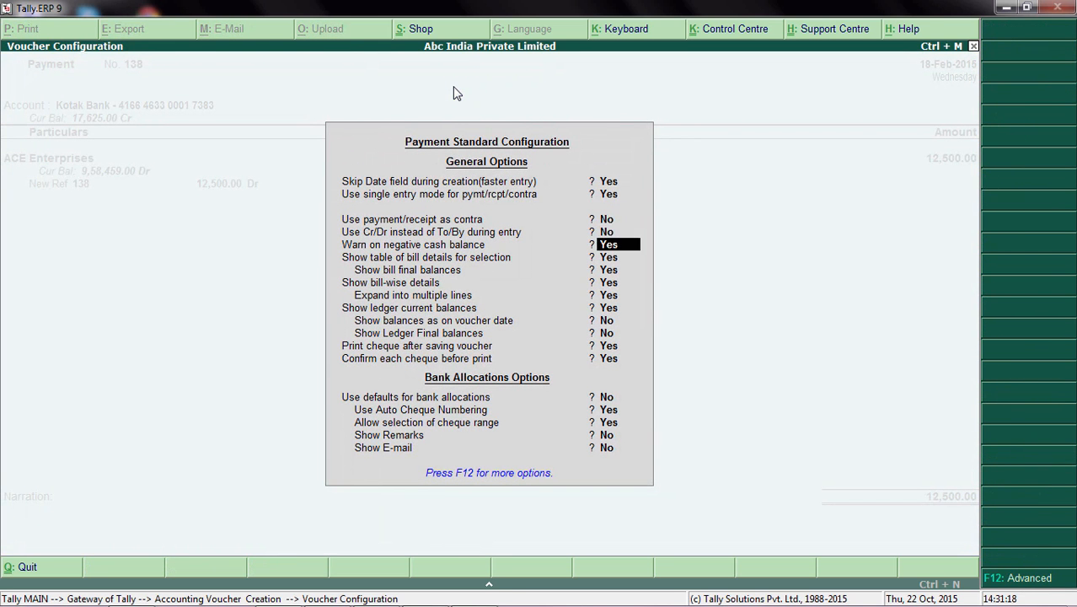
key(Return)
key(Return)
key(Return)
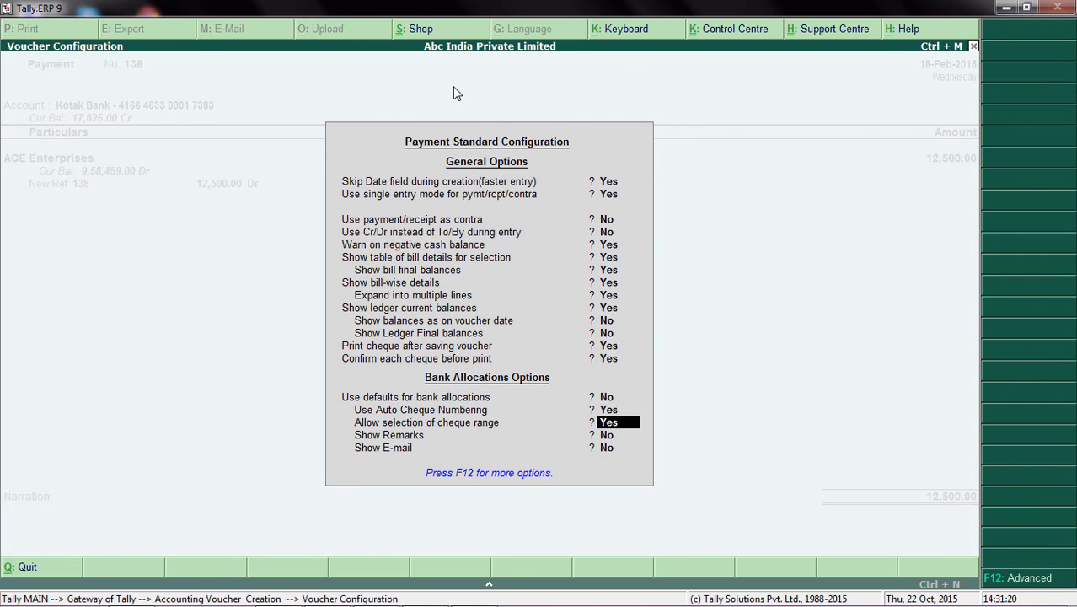
key(Return)
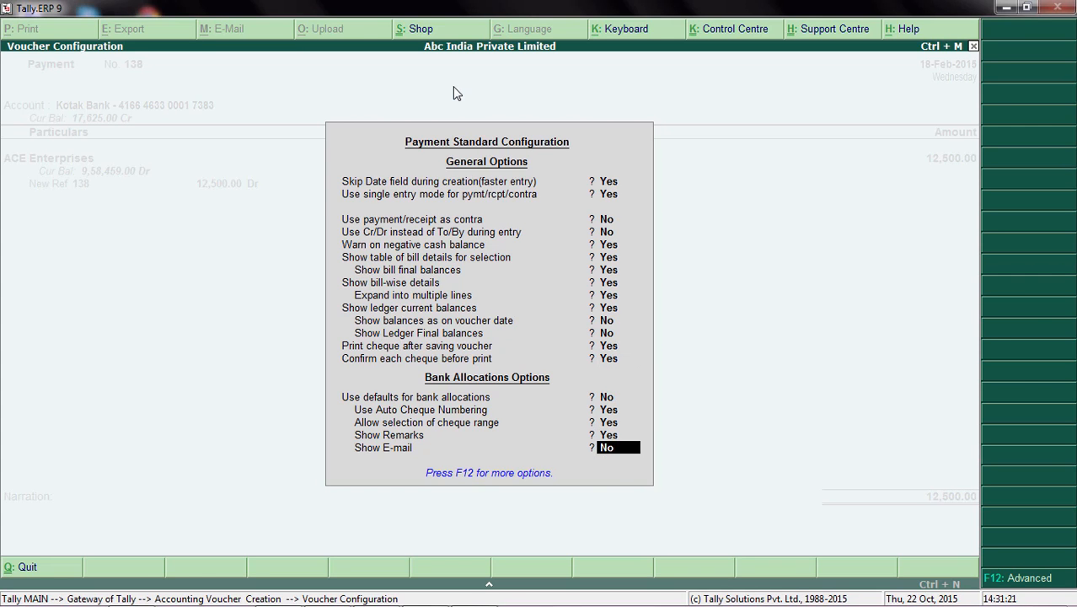
key(Return)
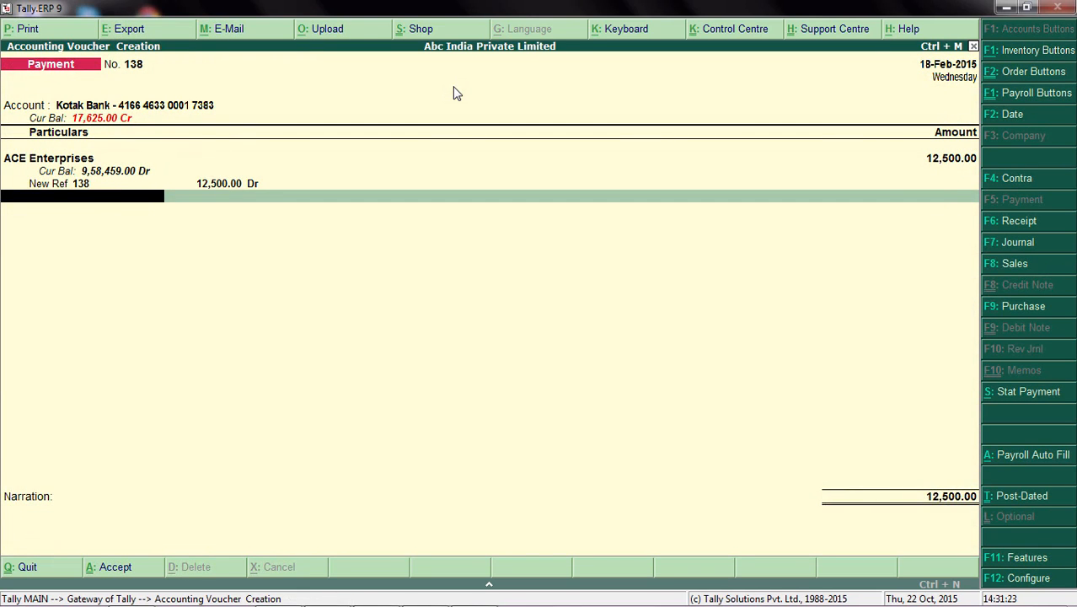
Step: Finish the voucher's particulars and, in the bank allocation, keep the nickname ACE HDFC and enter the remark TEST PAYMENT
key(Return)
key(Return)
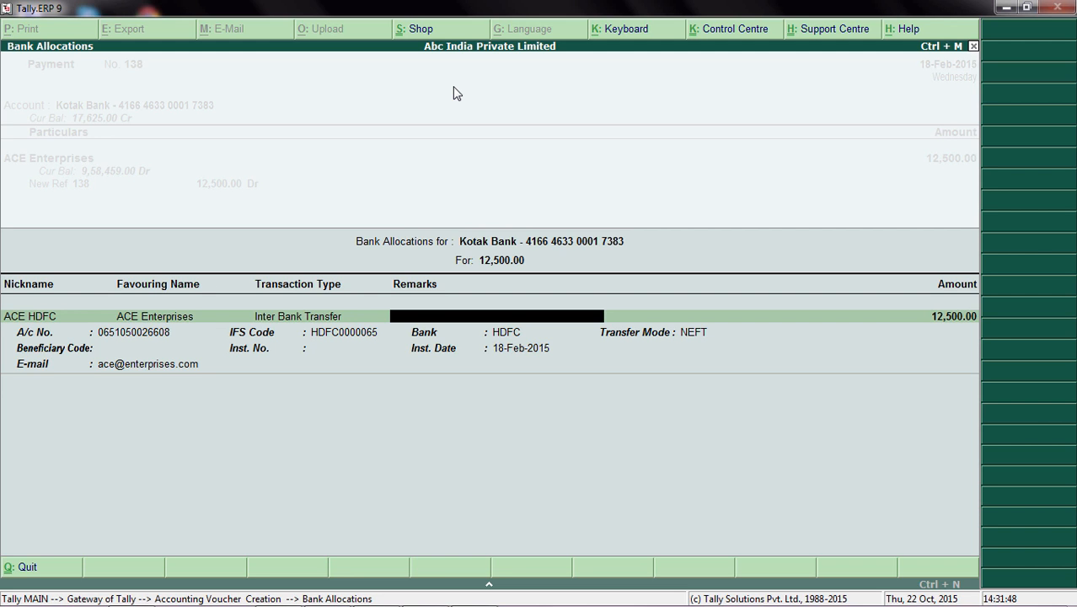
key(BackSpace)
key(BackSpace)
key(BackSpace)
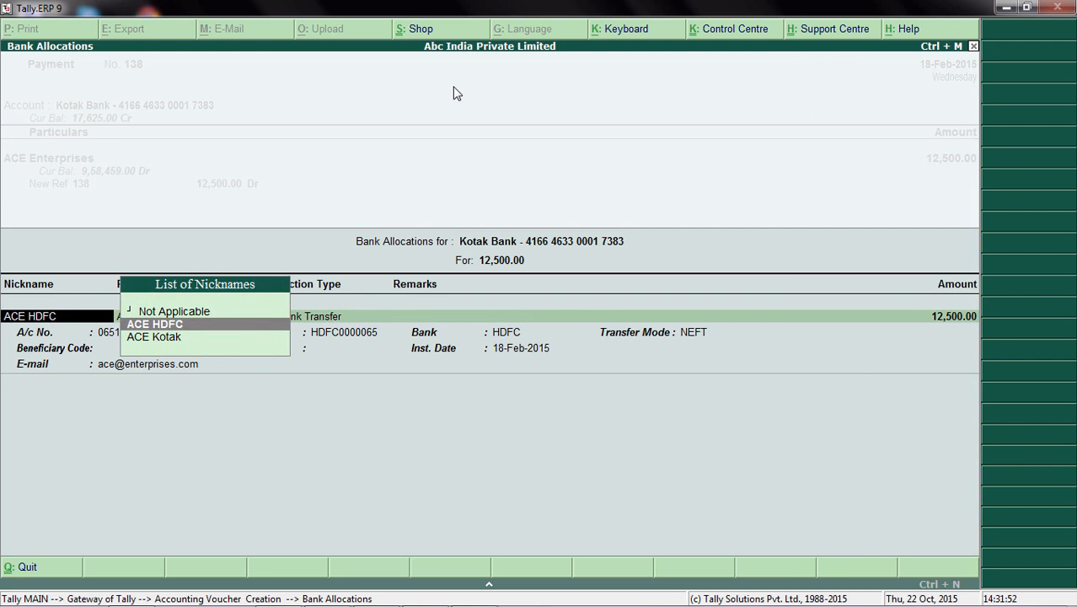
key(Down)
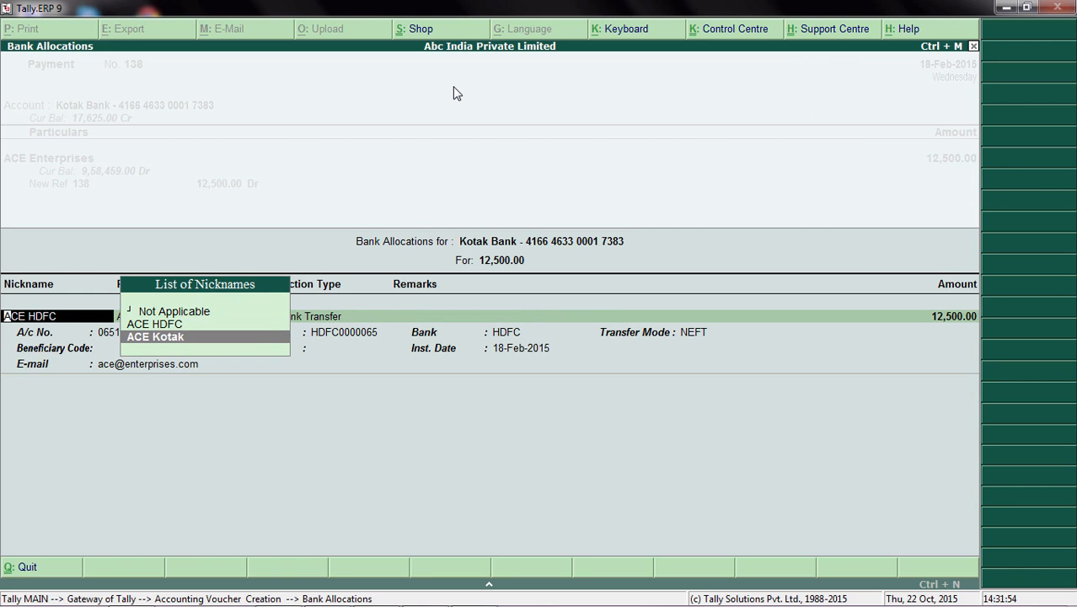
key(Up)
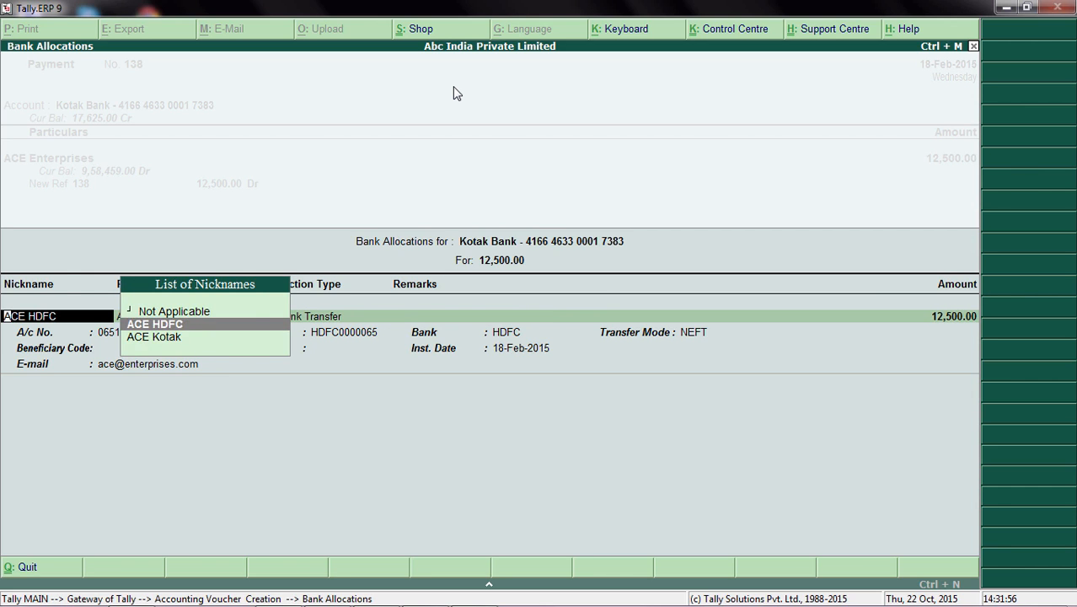
key(Return)
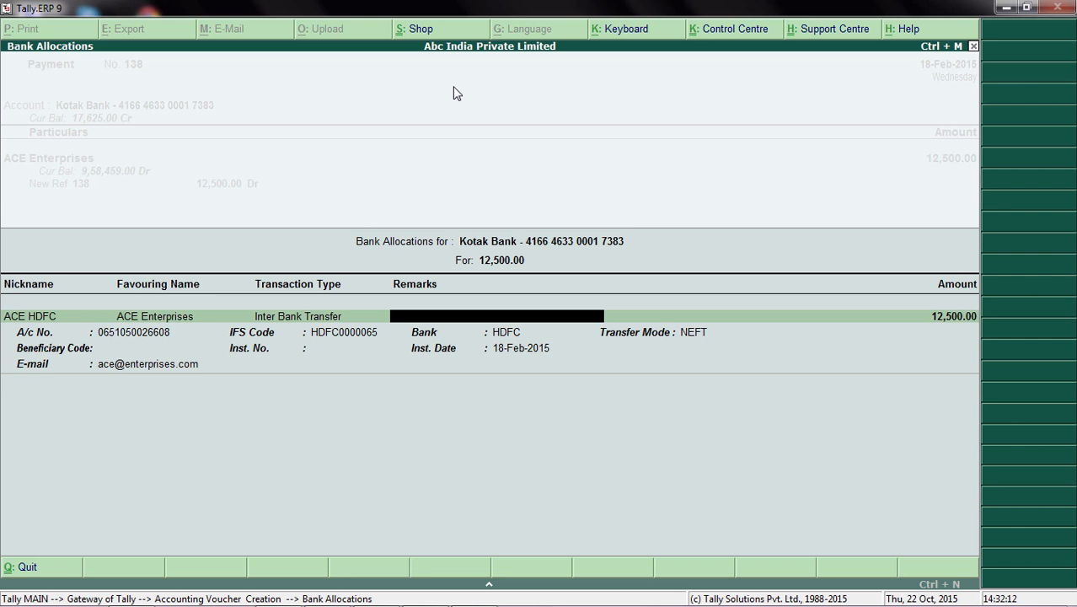
text(TEST PAYMENT)
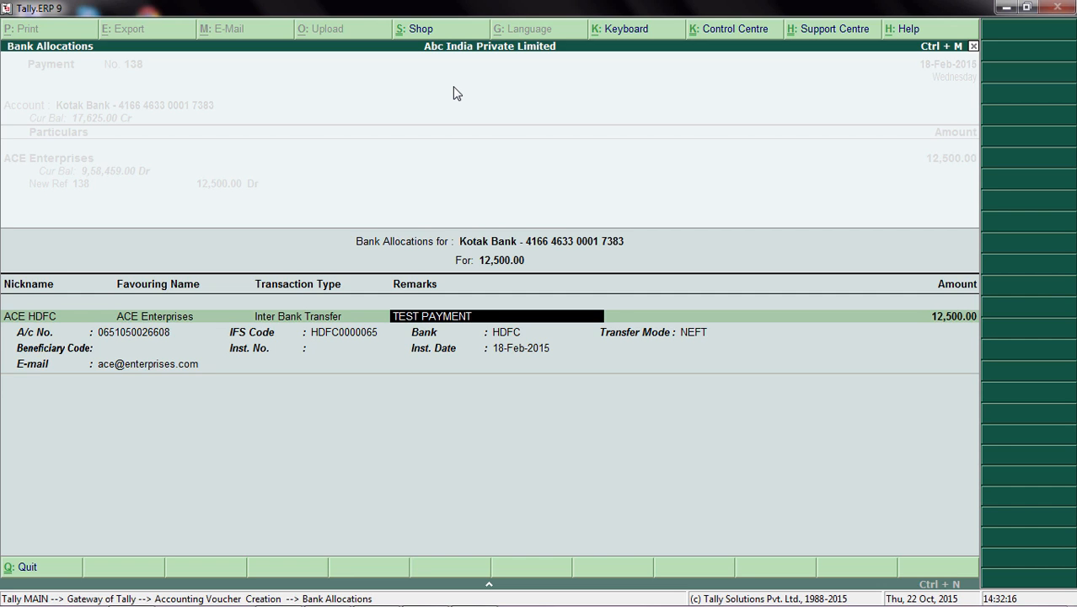
Step: Accept the remaining bank allocation details for ACE Enterprises unchanged, leave the narration blank and save the payment voucher
key(Return)
key(Return)
key(Return)
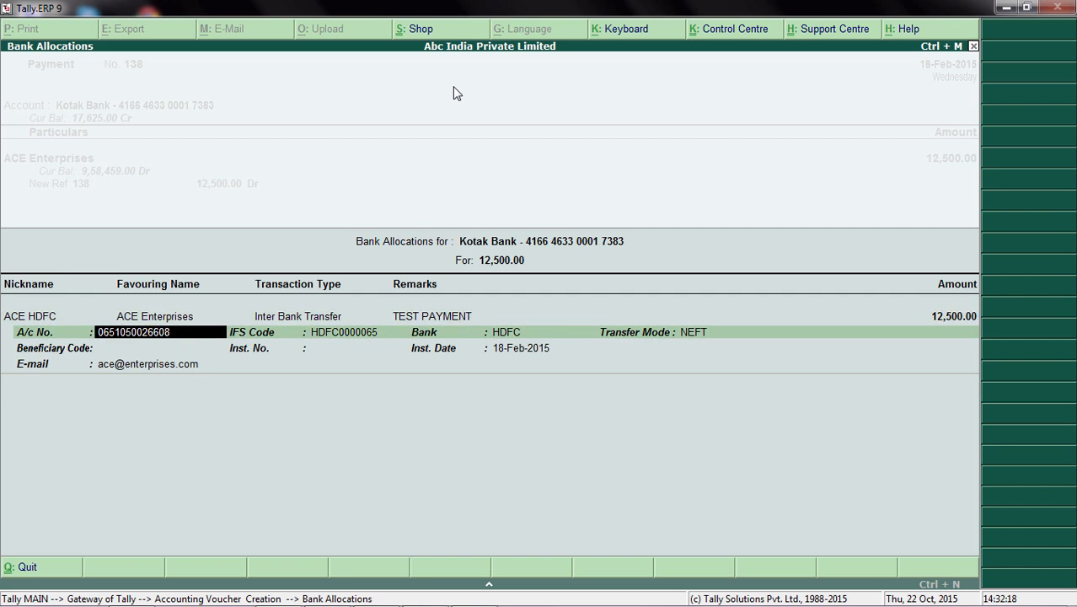
key(Return)
key(Return)
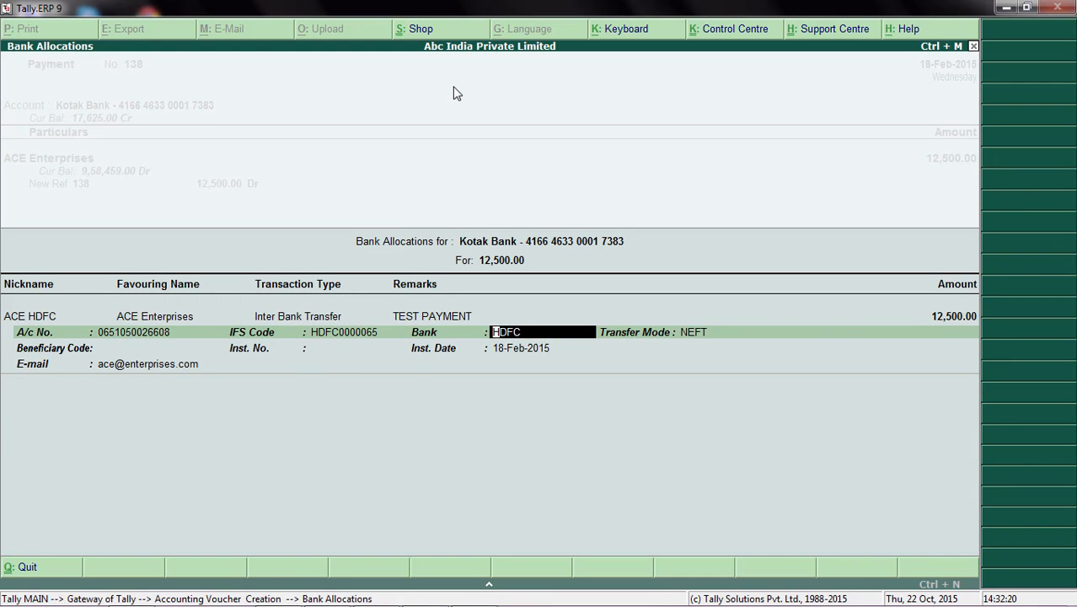
key(Return)
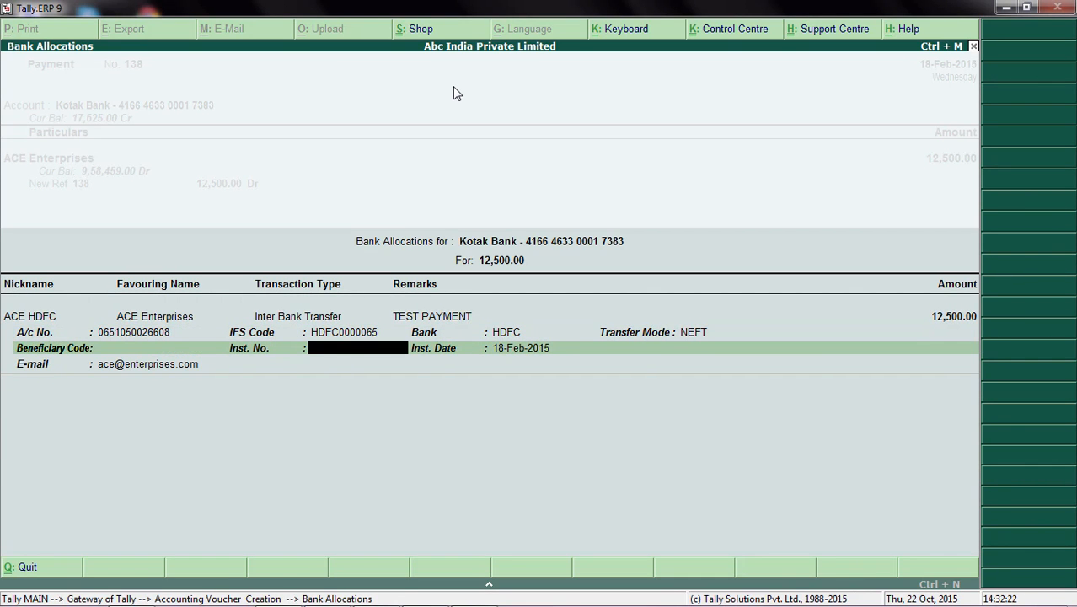
key(Return)
key(Return)
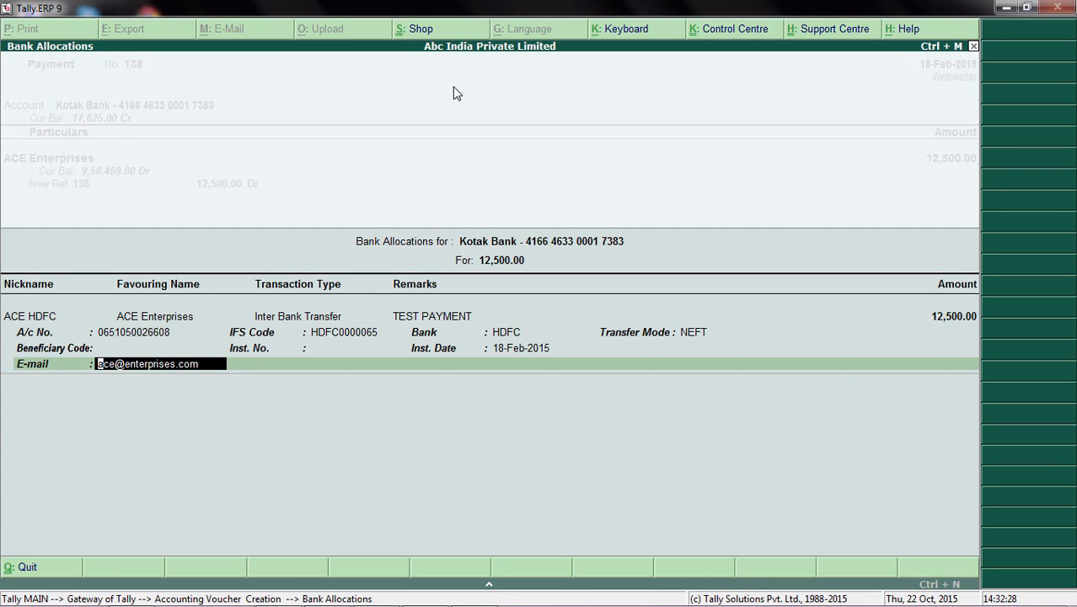
key(Return)
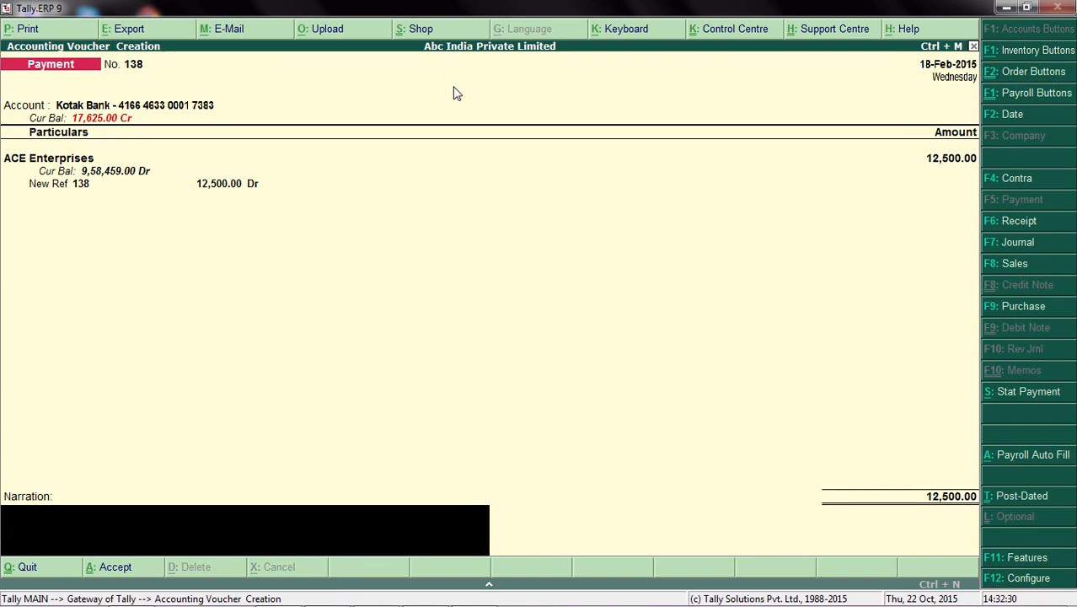
key(Return)
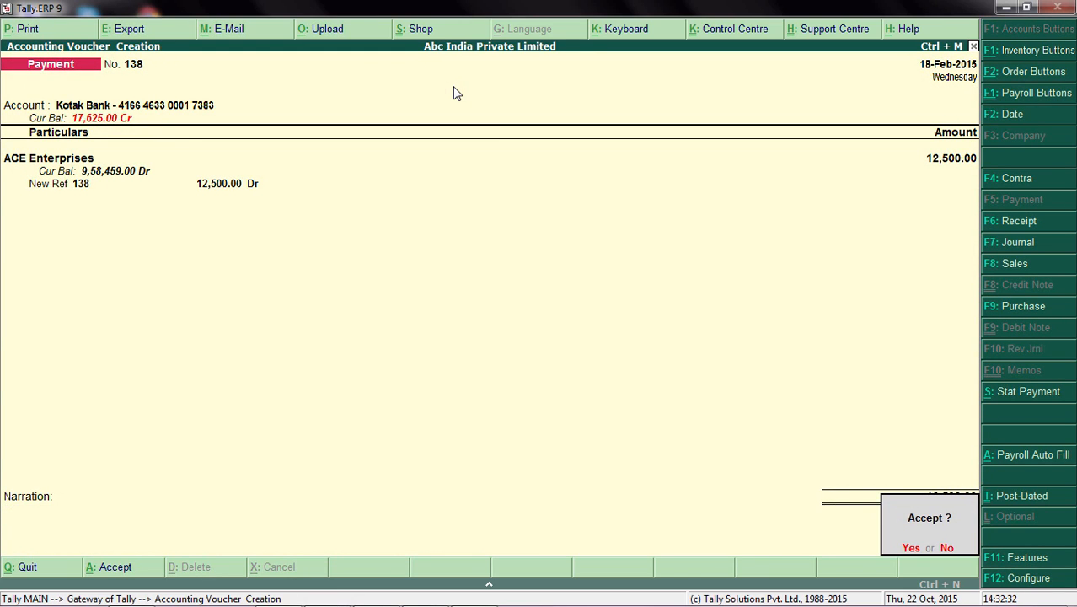
key(Return)
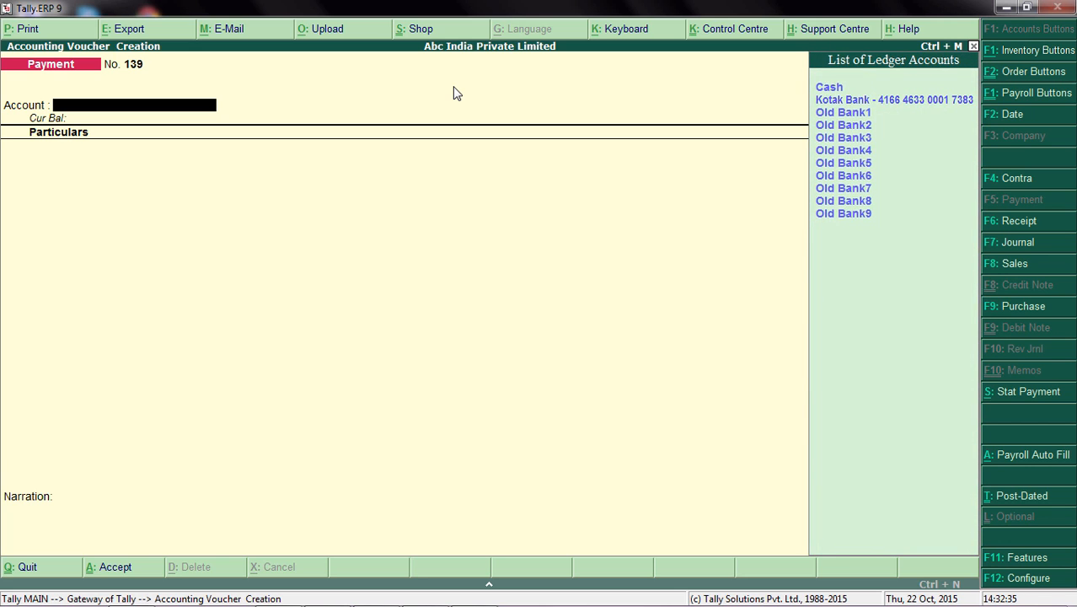
Step: Create a second payment voucher from the Kotak Bank account to Shahaj Agencies for 25,000
key(Down)
key(Return)
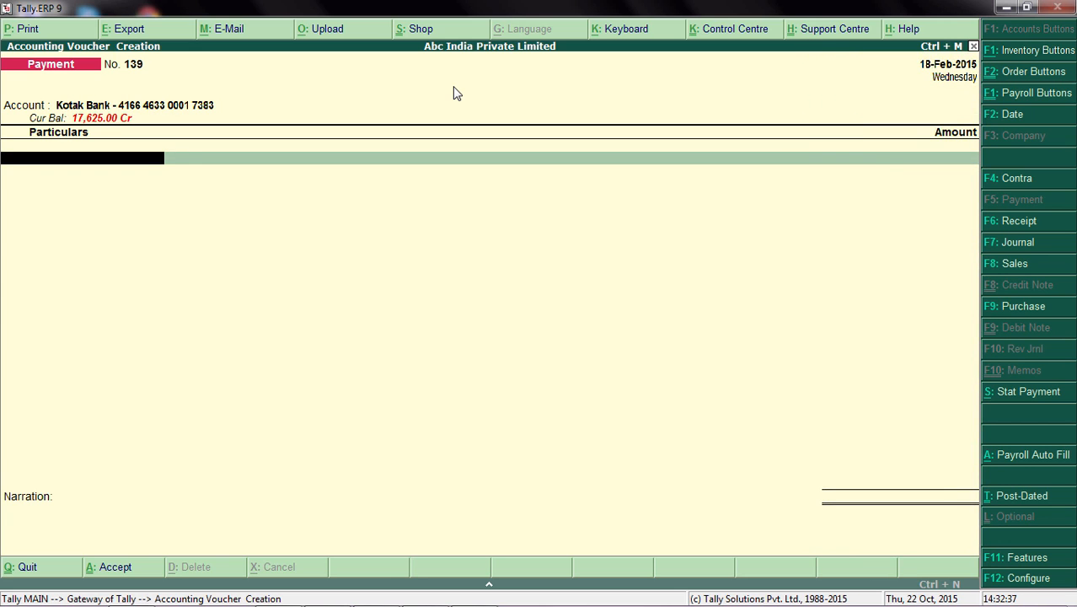
text(SH)
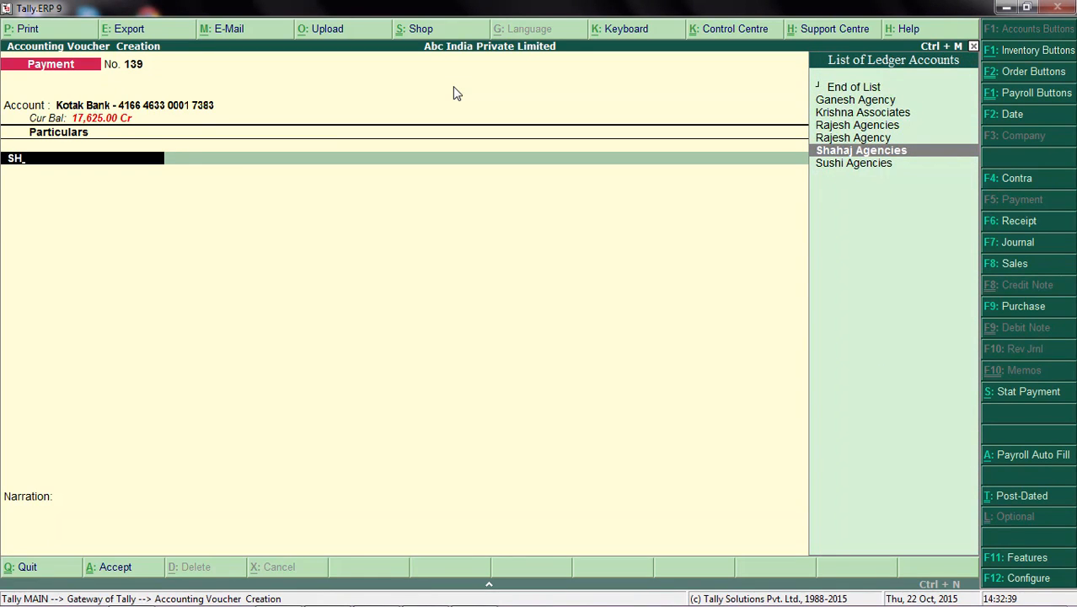
key(Return)
text(25000)
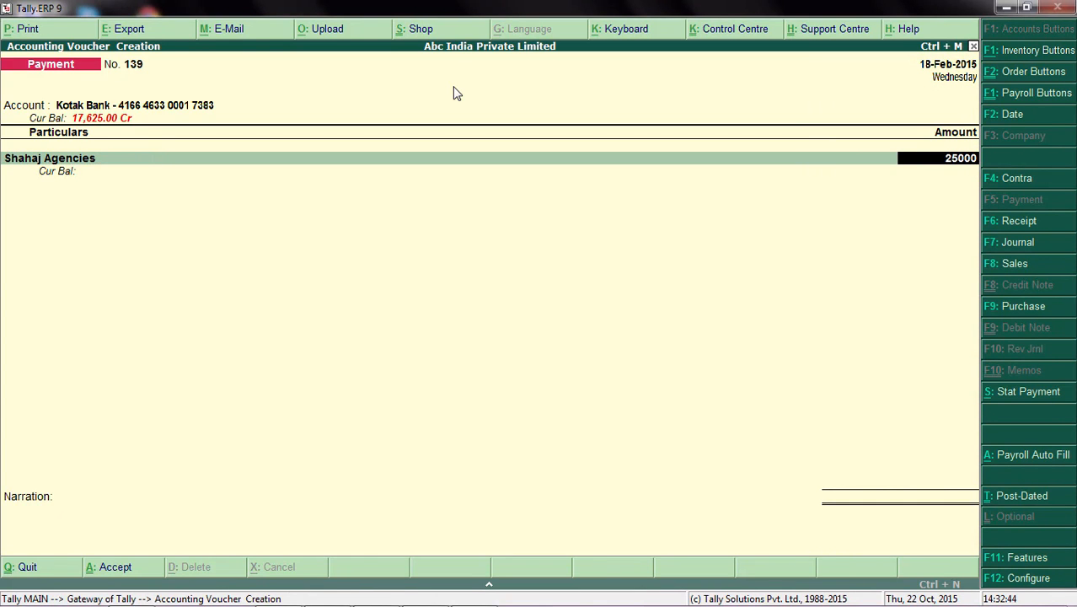
key(Return)
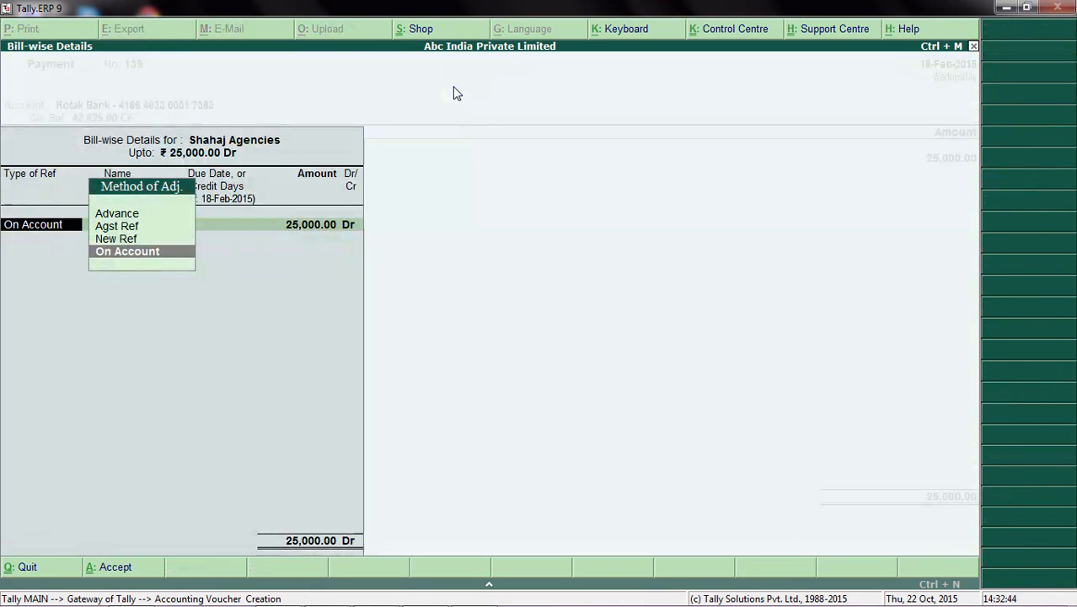
Step: Allocate the full 25,000 Dr to Shahaj Agencies as New Ref 139 and proceed to the bank allocation remarks
key(Up)
key(Return)
key(Return)
key(Return)
key(Return)
key(Return)
key(Return)
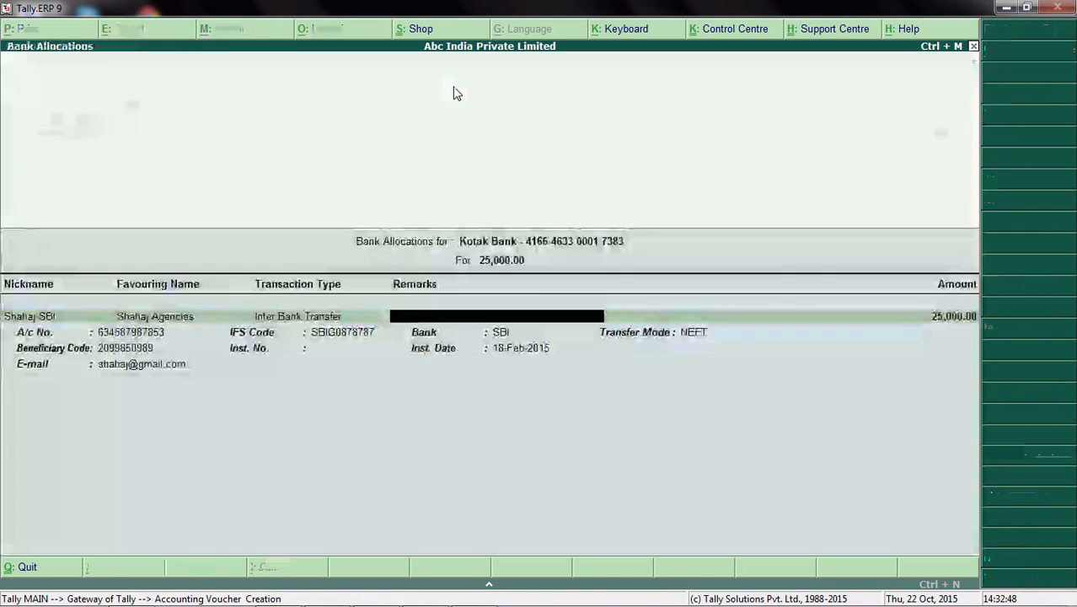
Step: Enter the remark TEST PAYMENT 2, keep the other Shahaj SBI bank details and save the voucher without a narration
text(T)
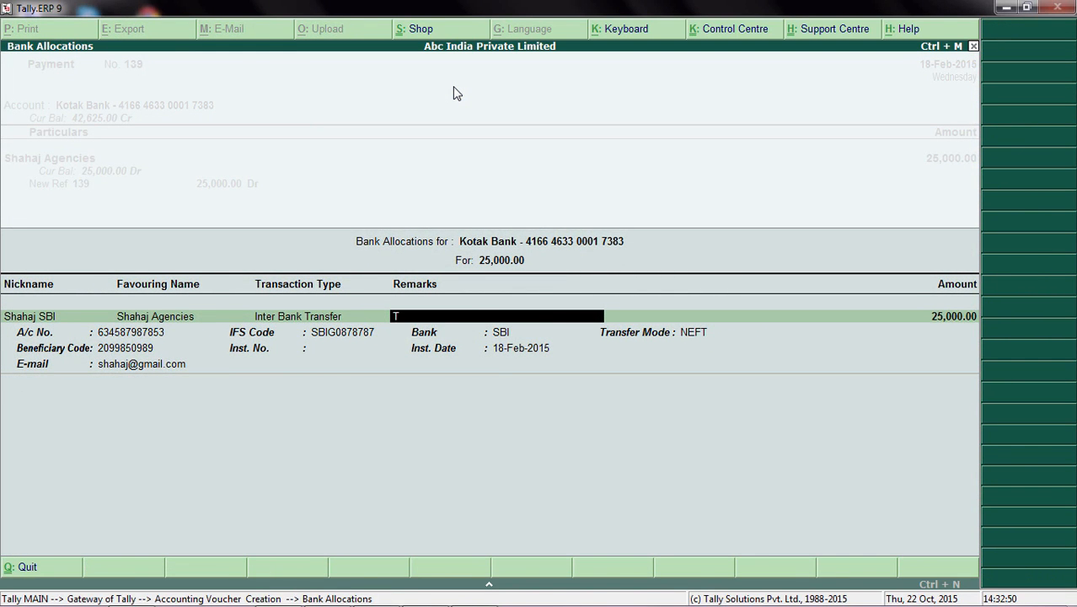
text(EST PAYMENT 2)
key(Return)
key(Return)
key(Return)
key(Return)
key(Return)
key(Return)
key(Return)
key(Return)
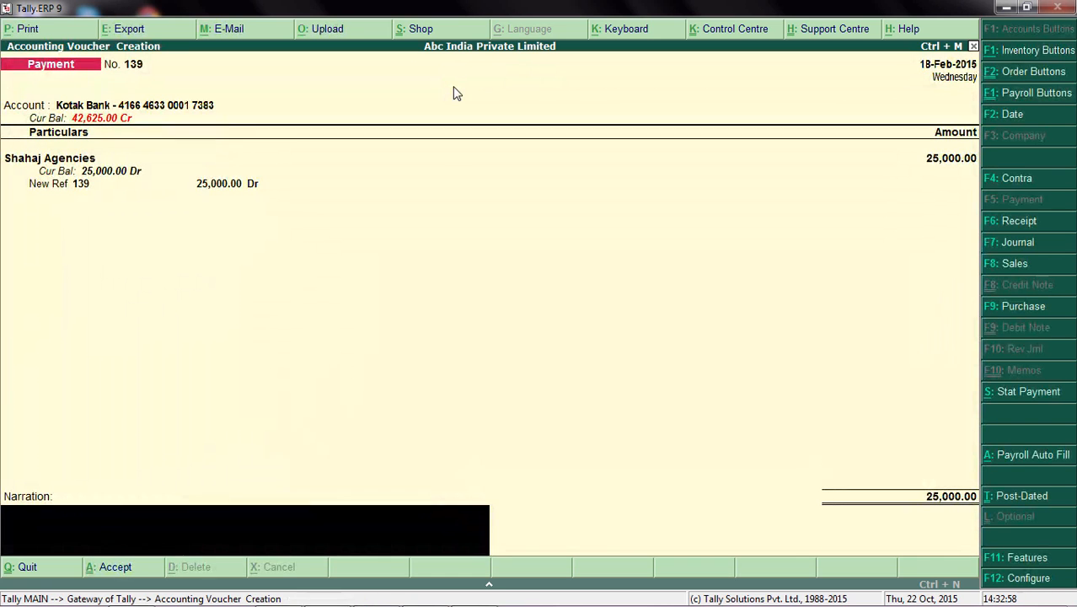
key(Return)
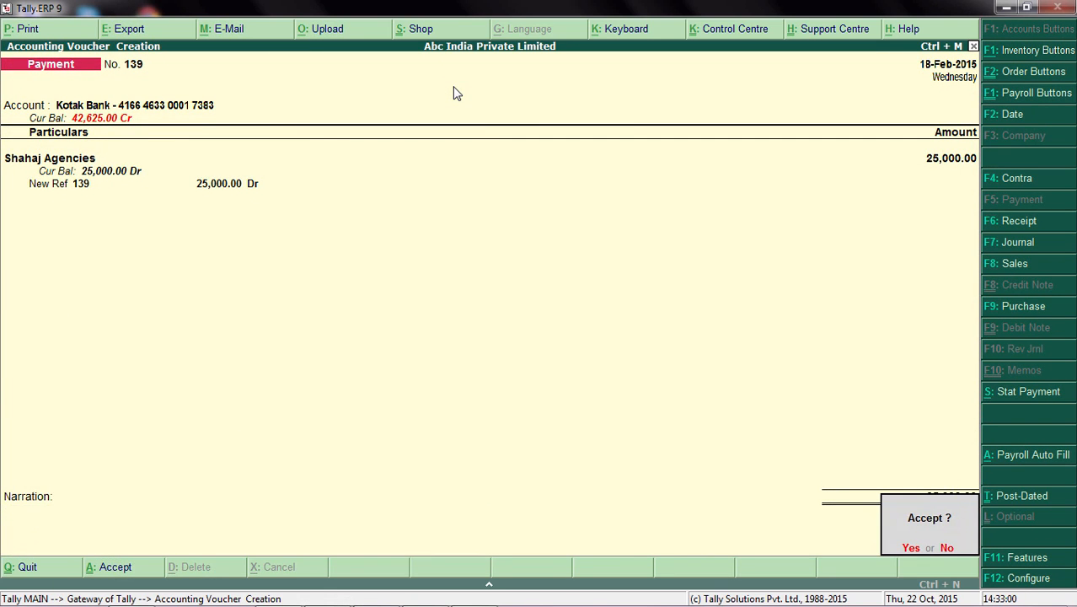
key(Return)
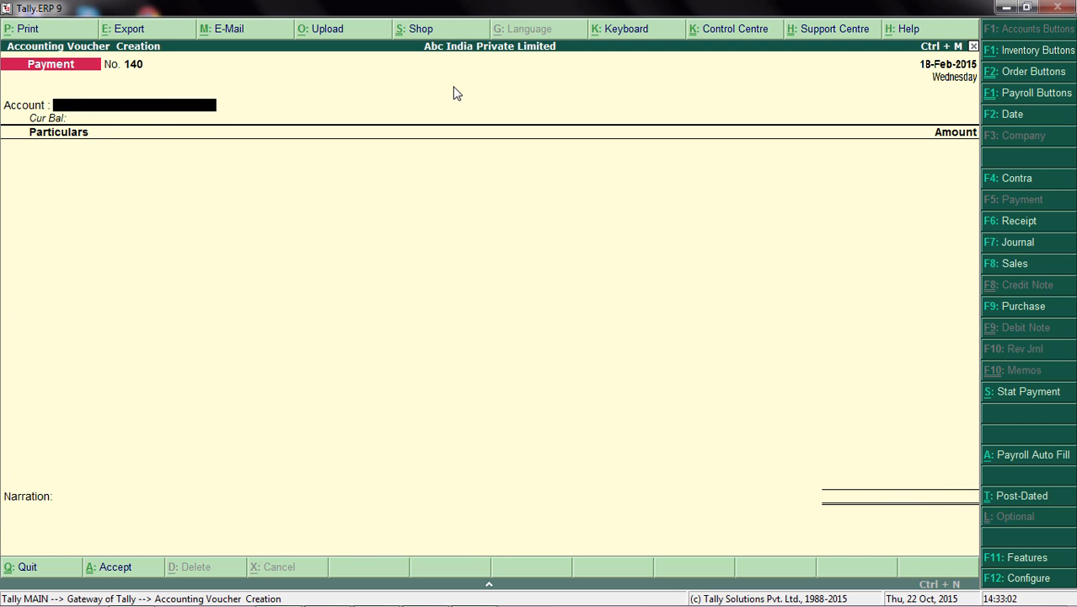
Step: Quit voucher creation and open the banking e-Payments report for Kotak Bank
key(Escape)
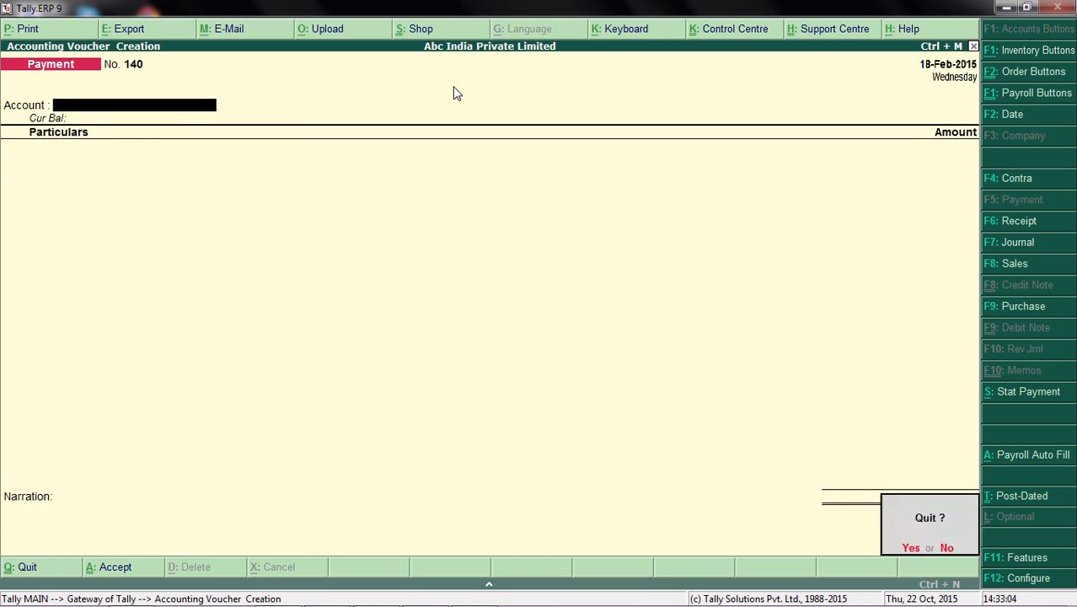
key(Return)
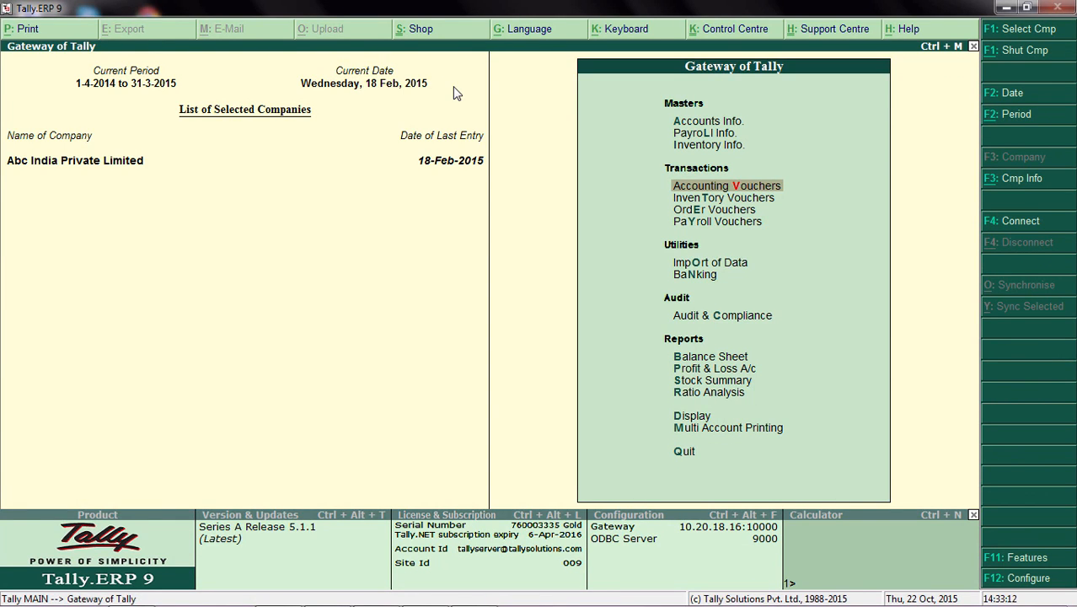
key(Down)
key(Down)
key(Down)
key(Down)
key(Down)
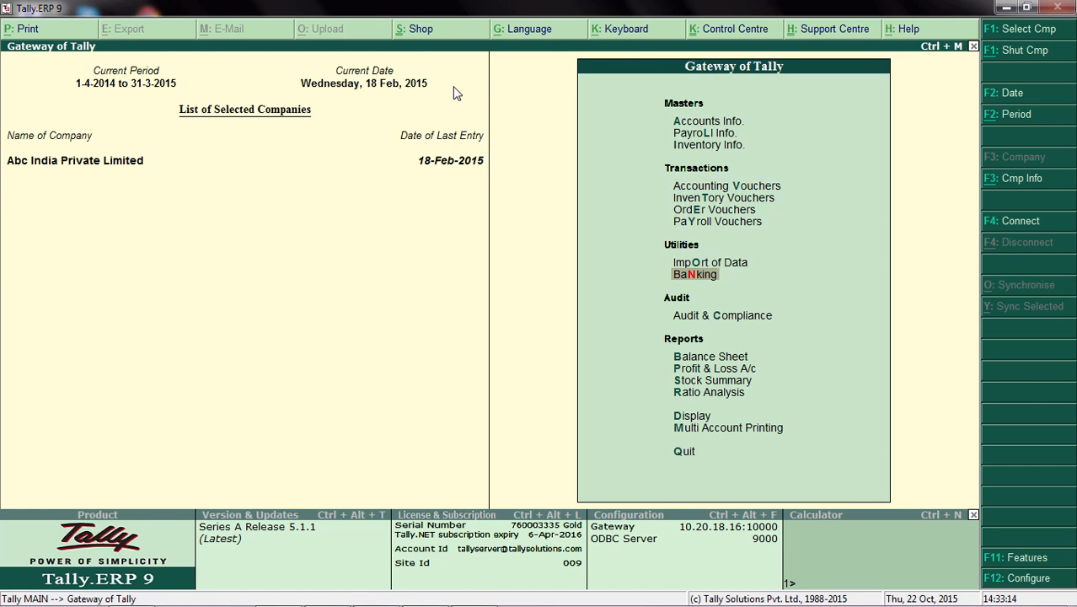
key(Return)
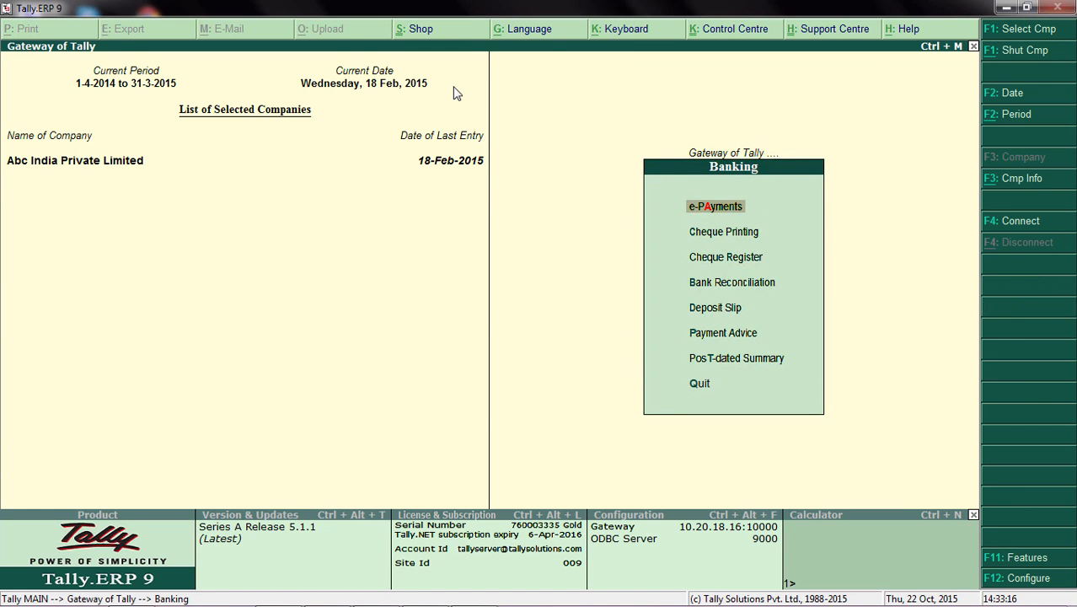
key(Return)
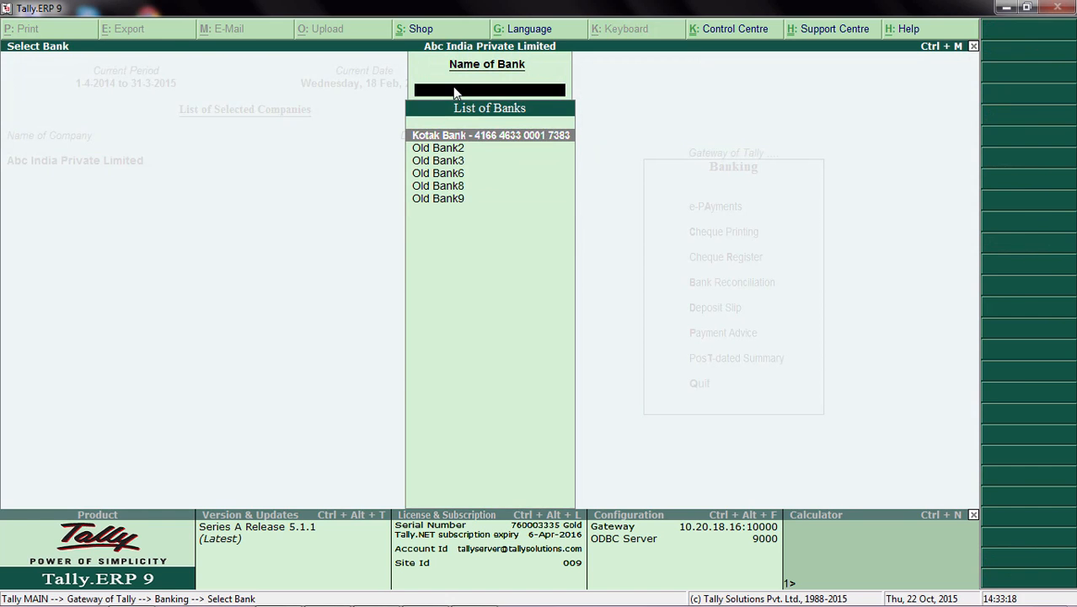
key(Return)
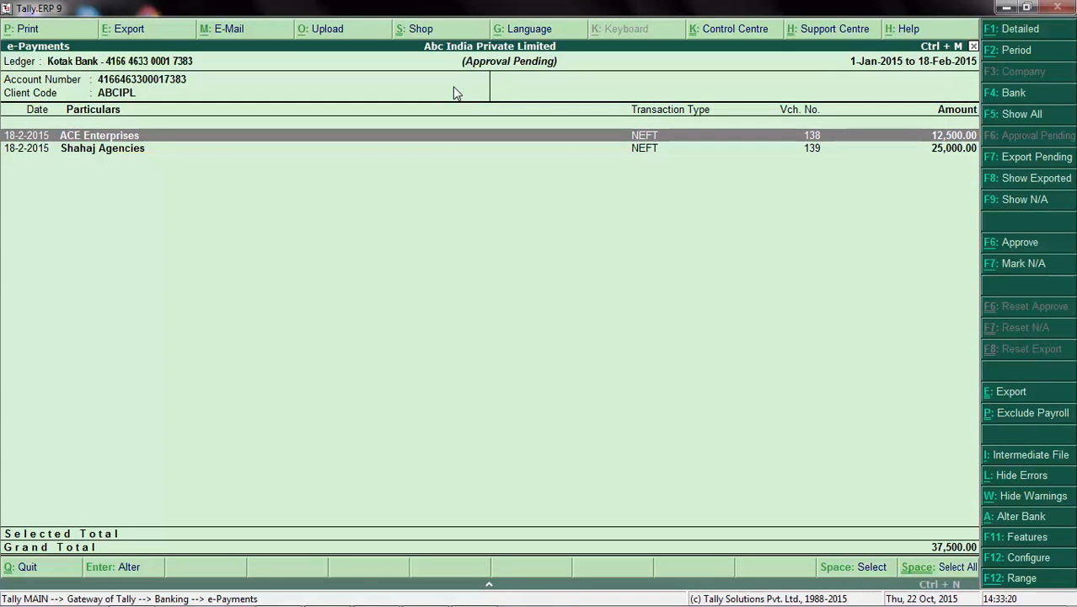
Step: Mark the Shahaj Agencies transaction in the approval-pending list, then return to the Gateway of Tally
key(Up)
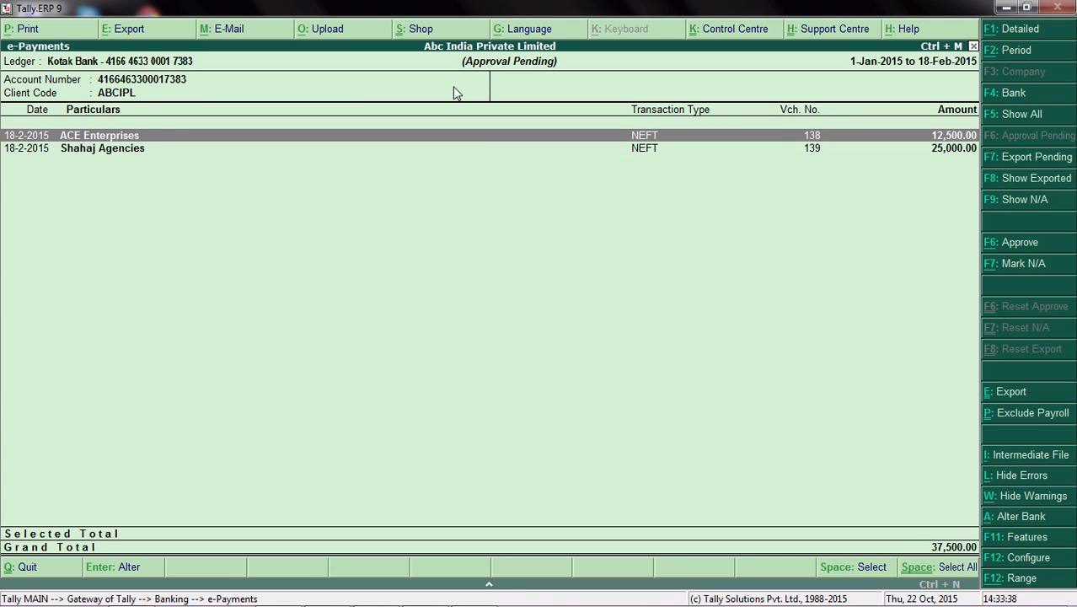
key(Down)
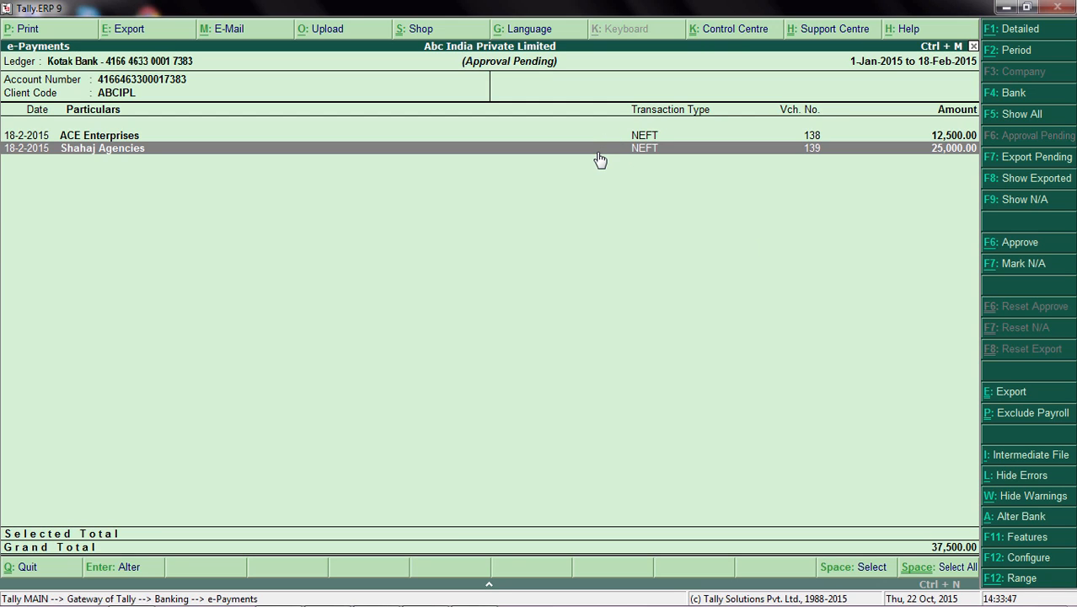
key(space)
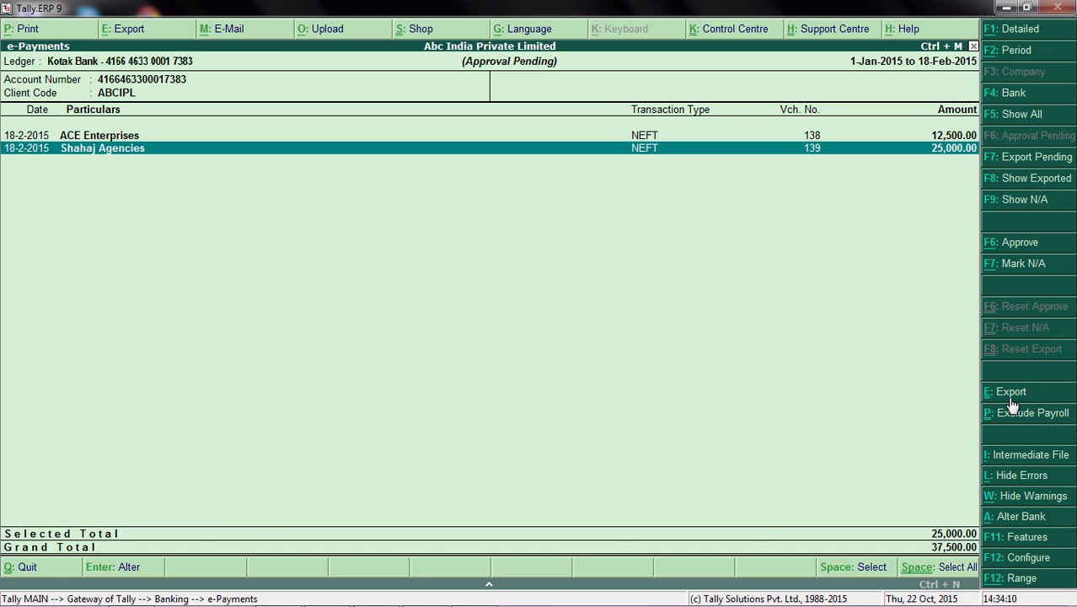
key(Escape)
key(Escape)
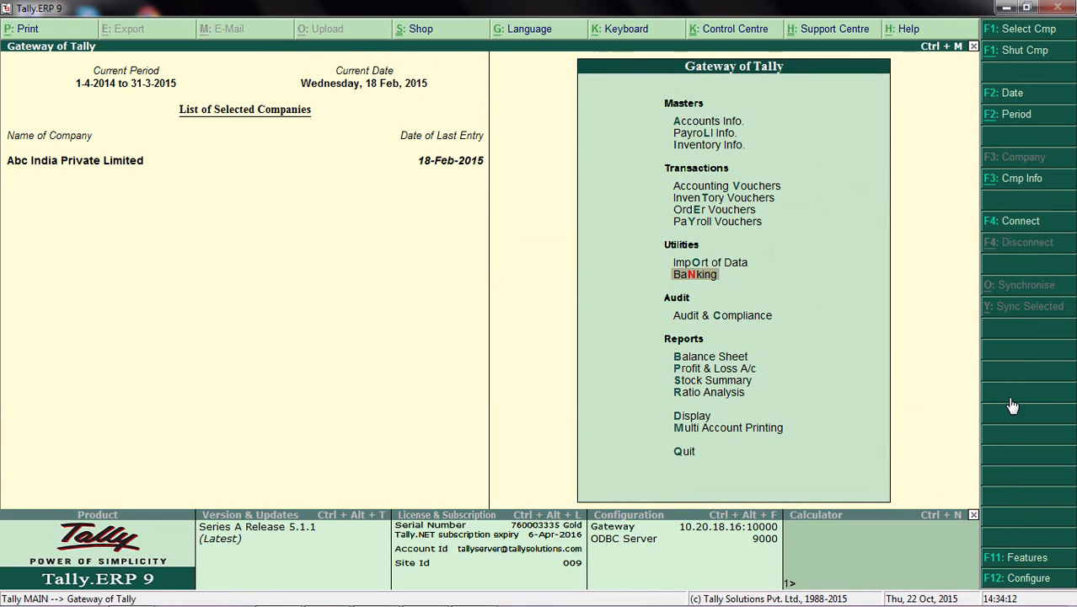
Step: In the company's Accounting Features, set Alter banking features to Yes to open the banking features
key(F11)
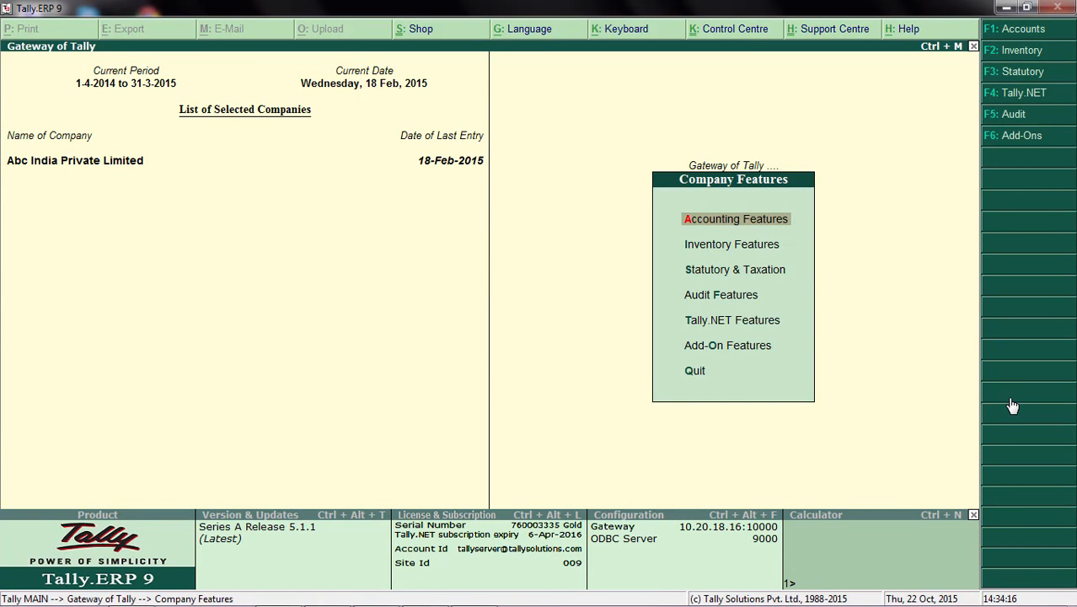
key(Return)
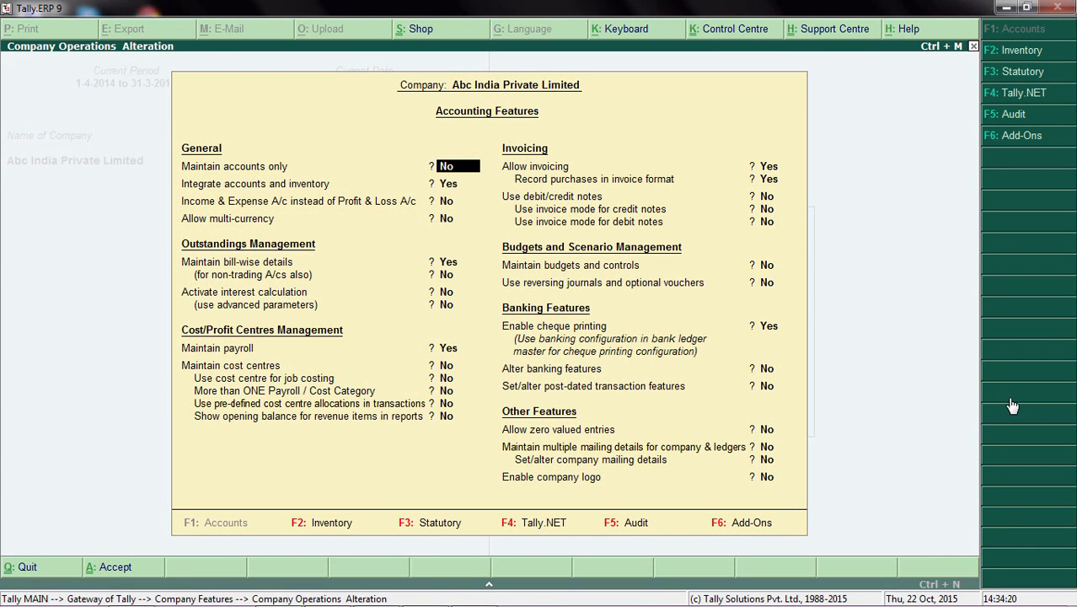
click(767, 368)
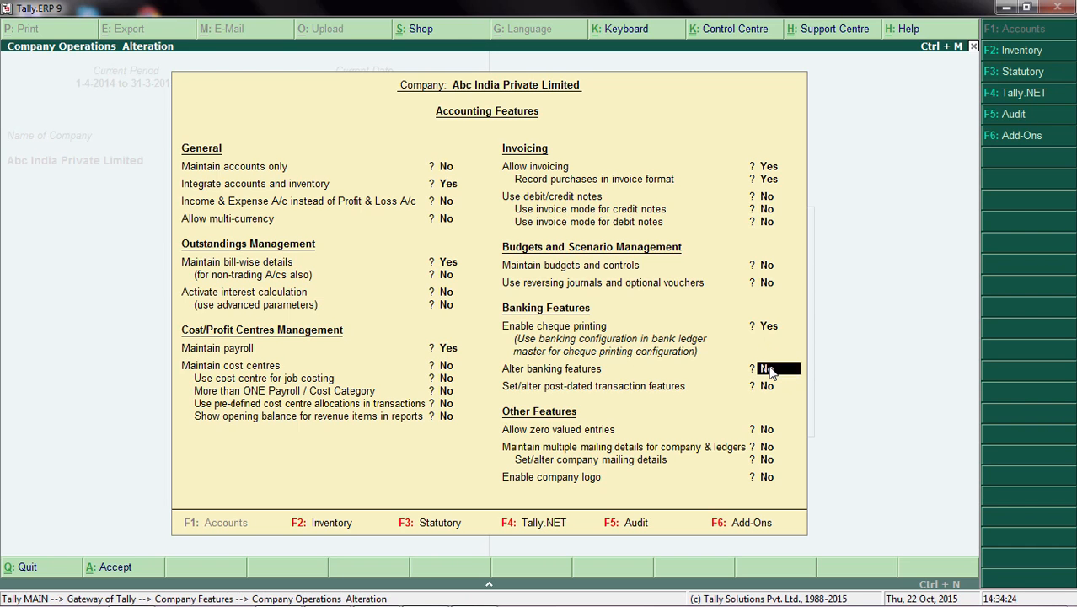
key(y)
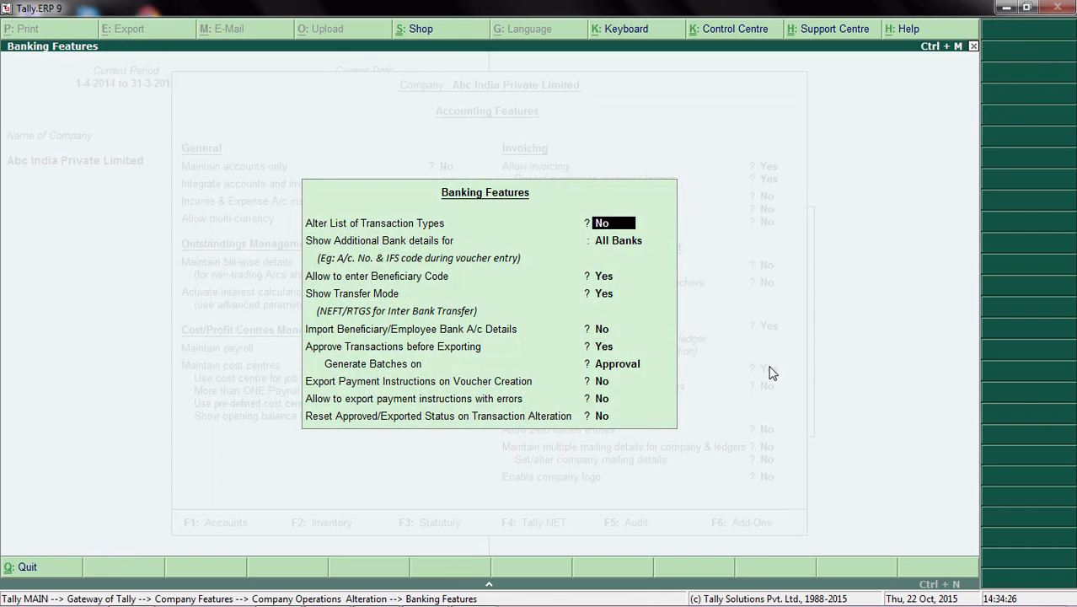
Step: Keep approval of transactions before exporting enabled, batches generated on Approval and the other banking features as set, and accept them
key(Return)
key(Return)
key(Return)
key(Return)
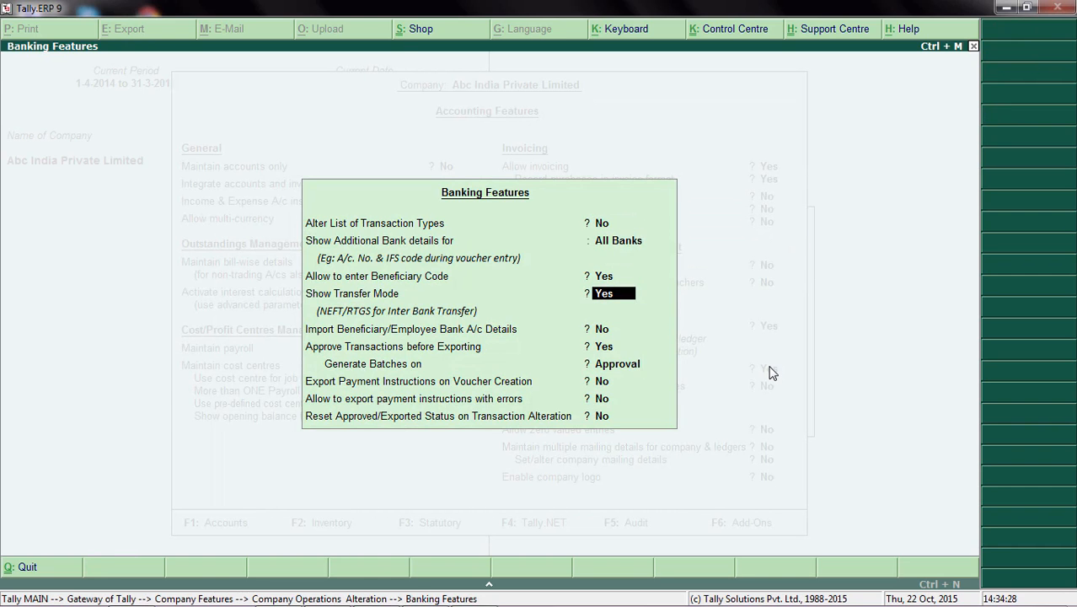
key(Return)
key(Return)
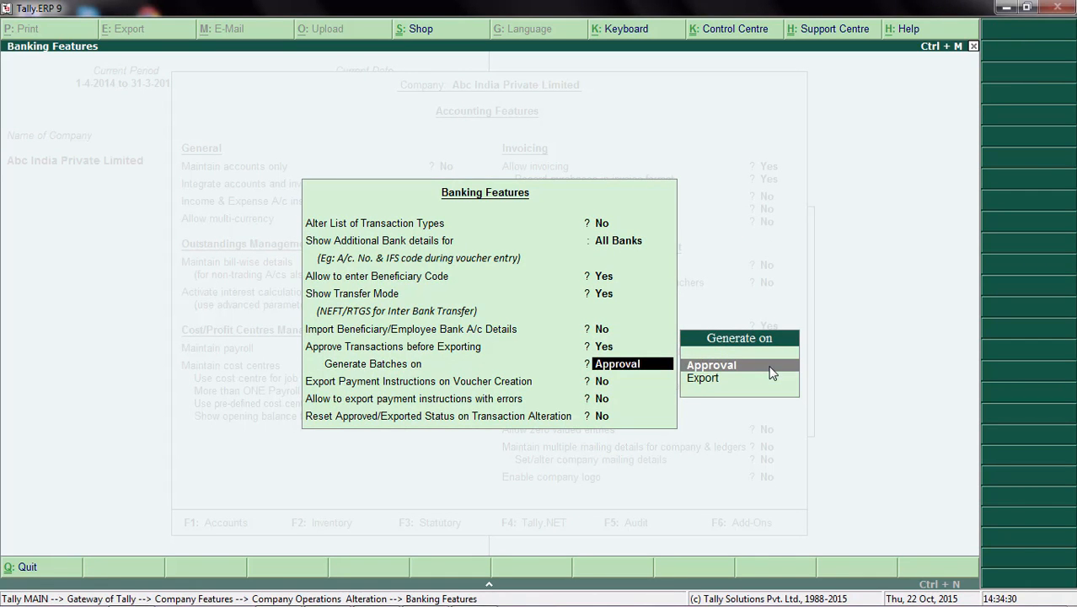
key(BackSpace)
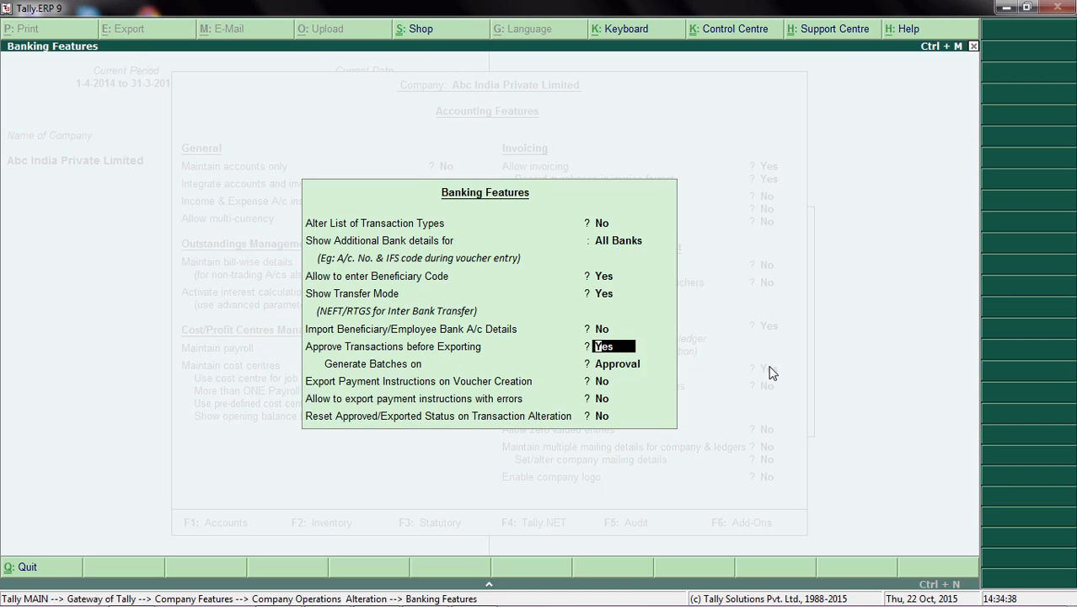
key(Return)
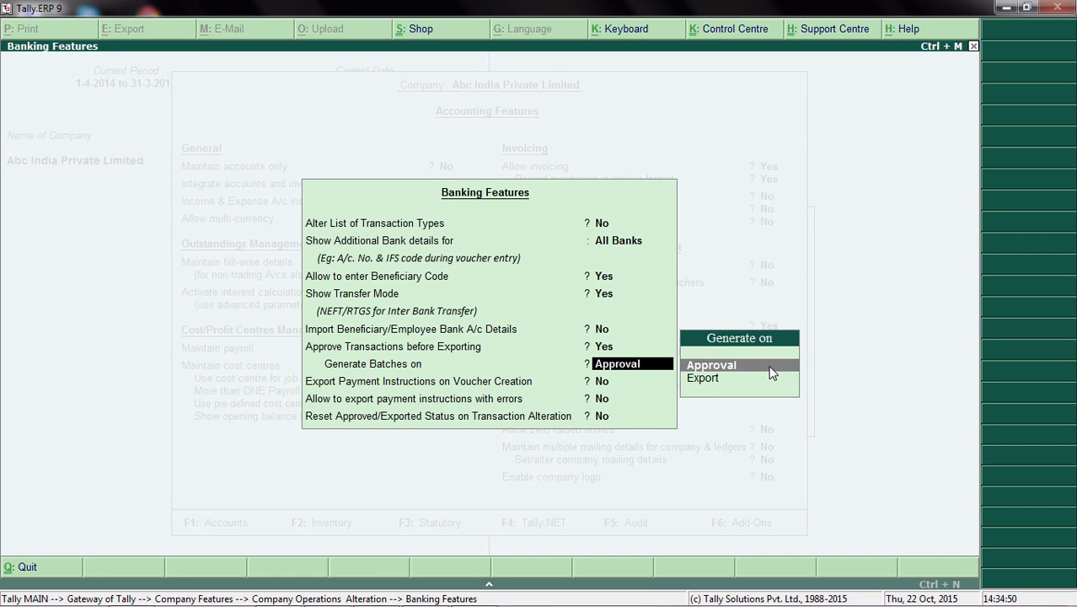
key(Return)
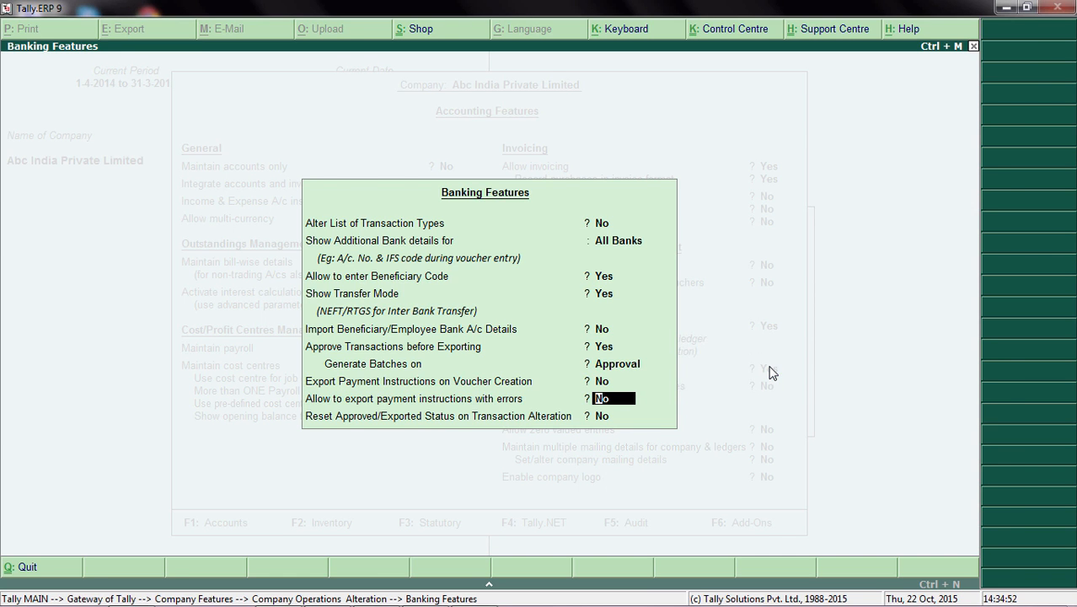
key(Return)
key(Return)
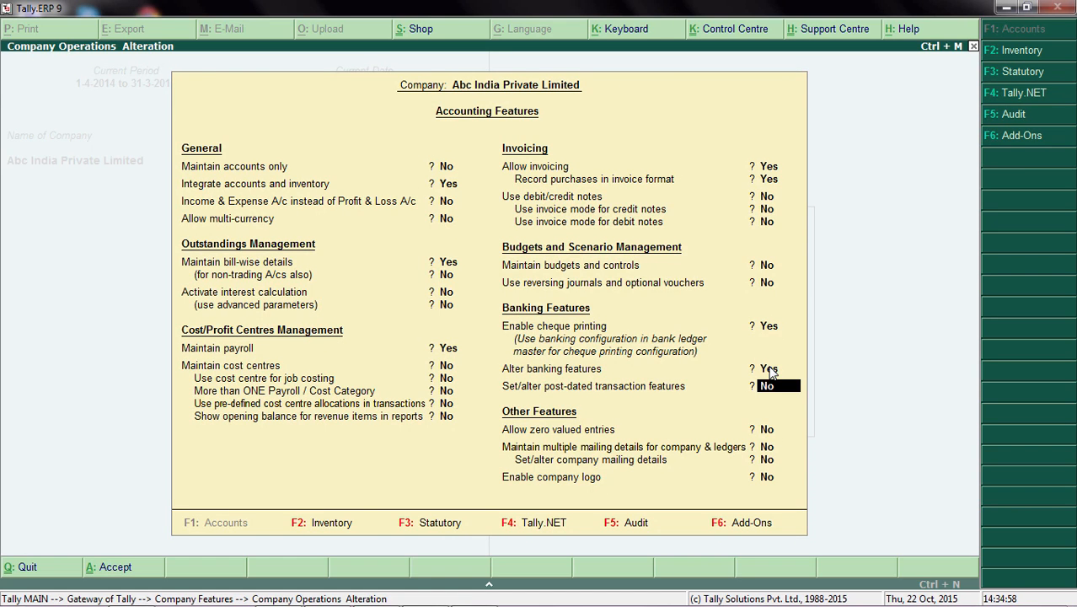
Step: Accept the remaining Accounting Features without changes and return to the Gateway of Tally
key(Return)
key(Return)
key(Return)
key(Return)
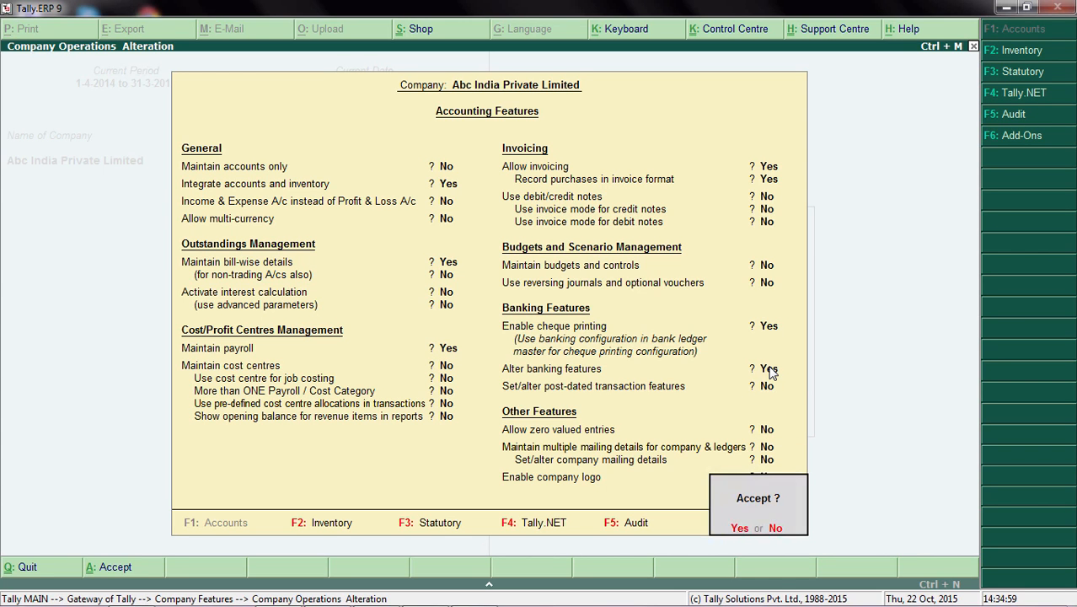
key(Return)
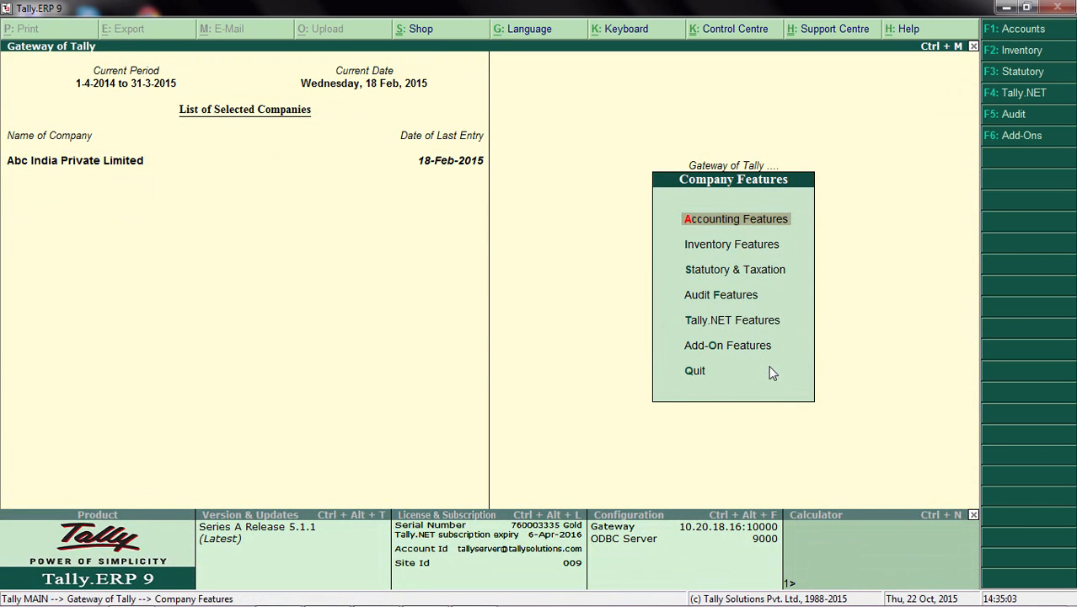
key(Escape)
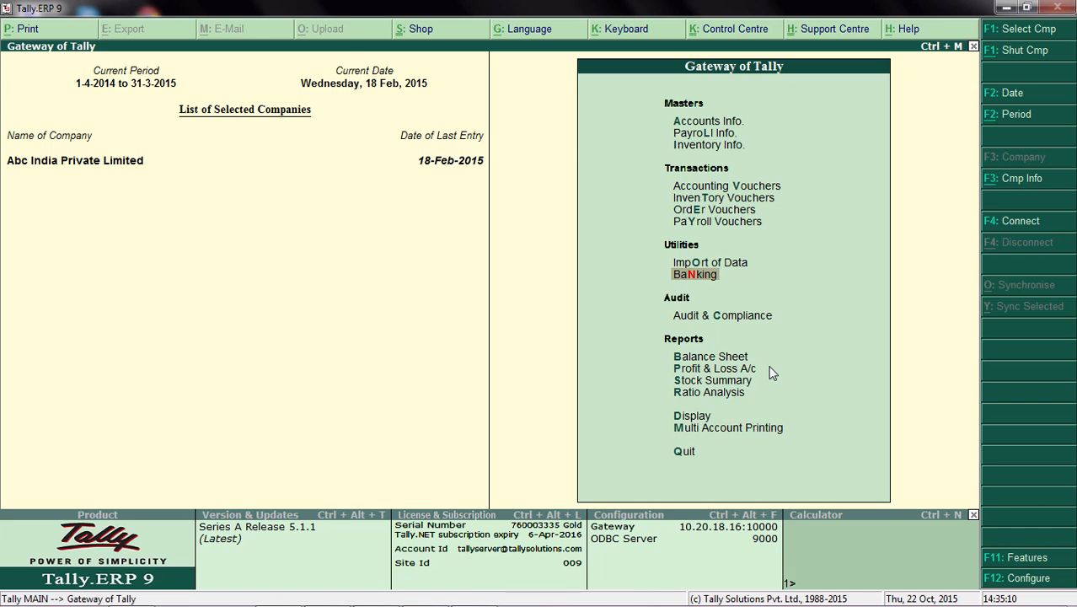
Step: Open the banking e-Payments report for Kotak Bank and approve the Shahaj Agencies transaction
key(Return)
key(Return)
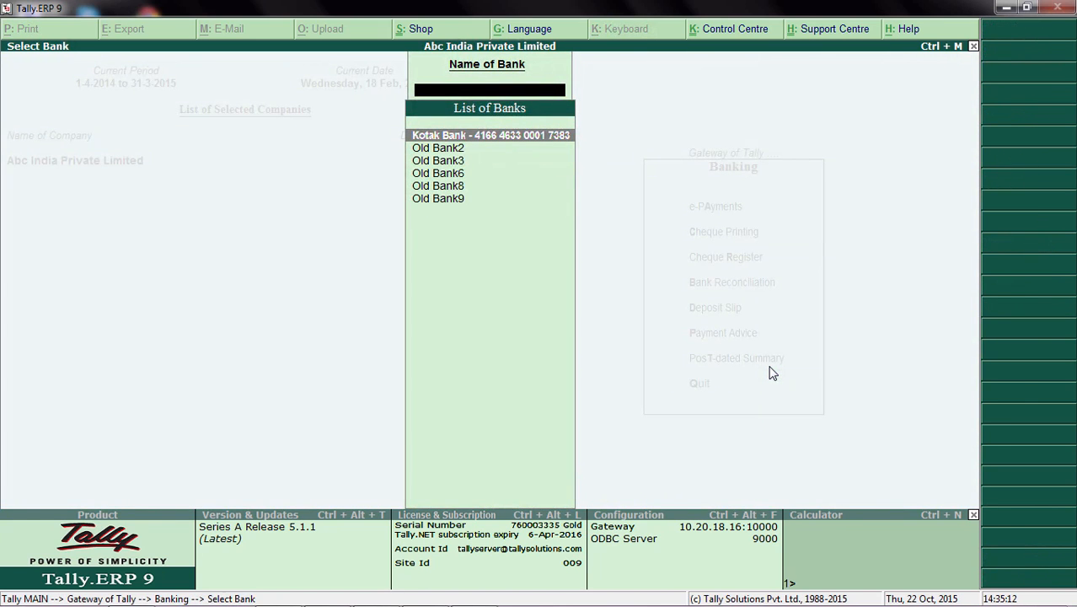
key(Return)
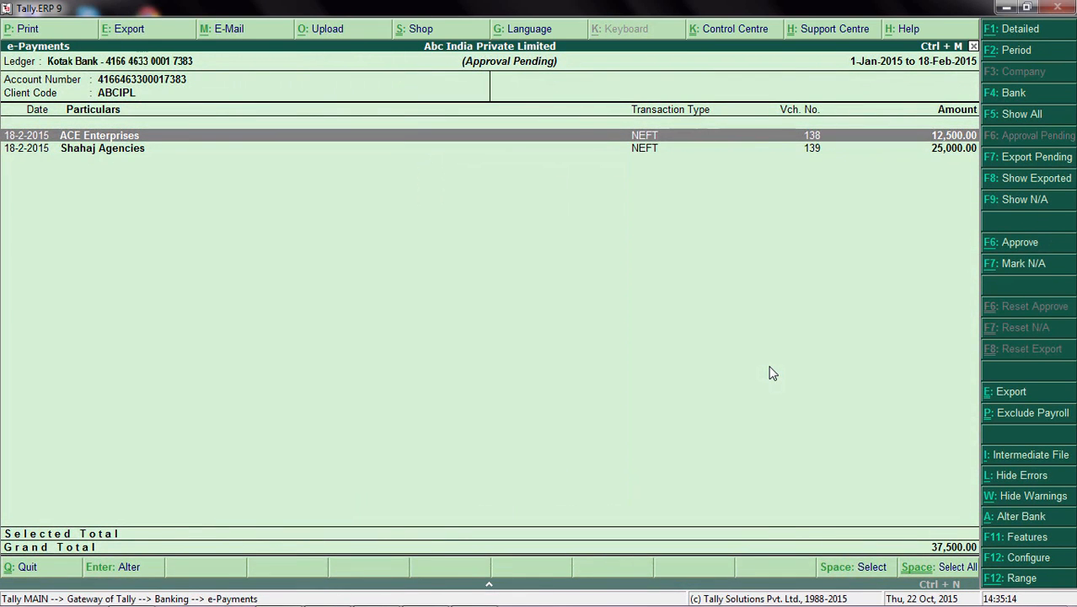
key(Down)
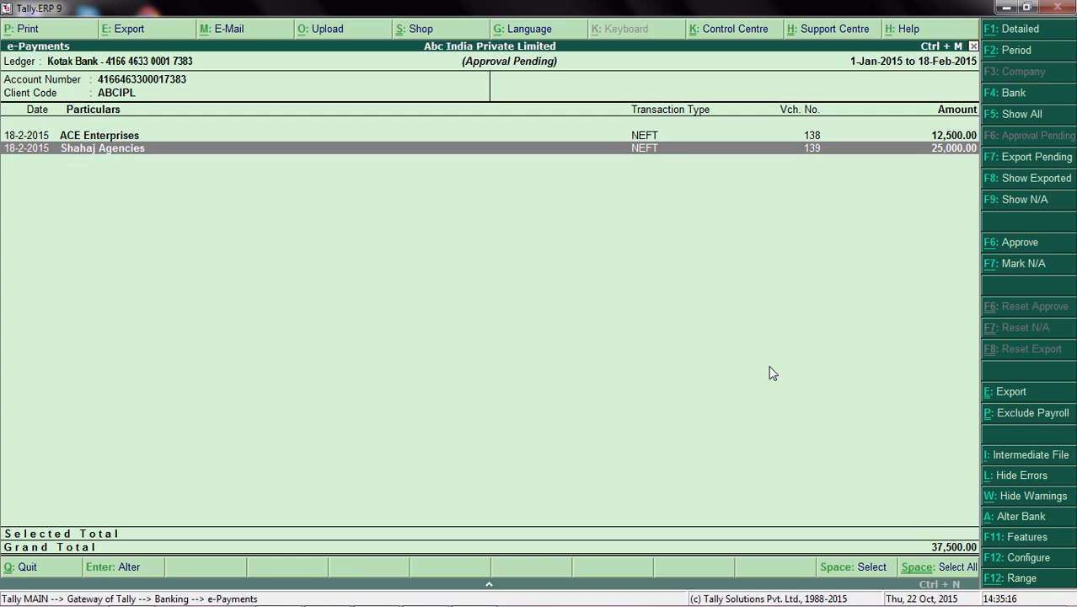
key(space)
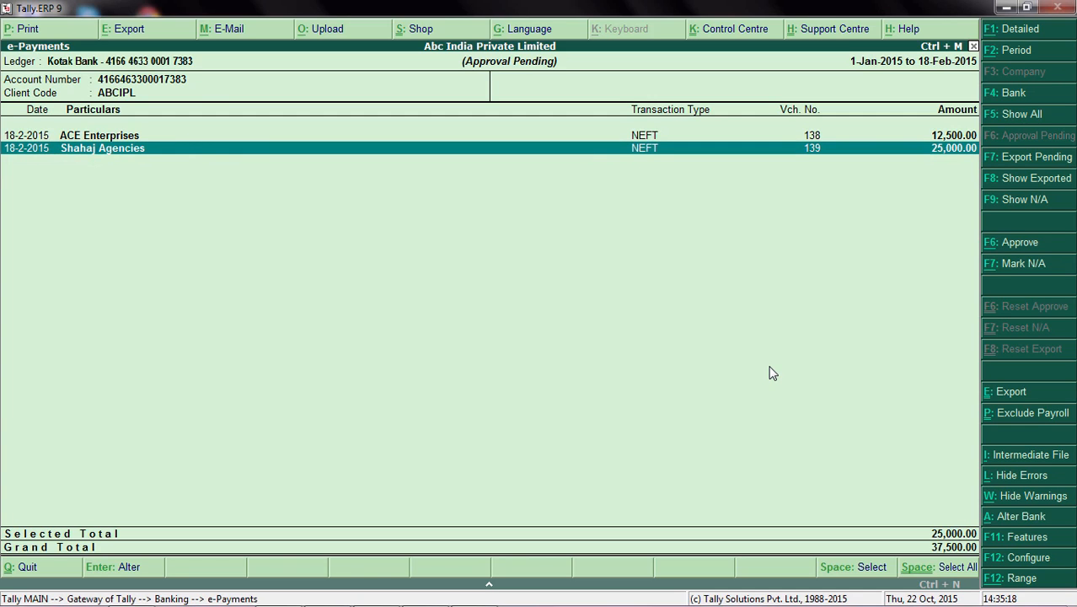
click(1029, 246)
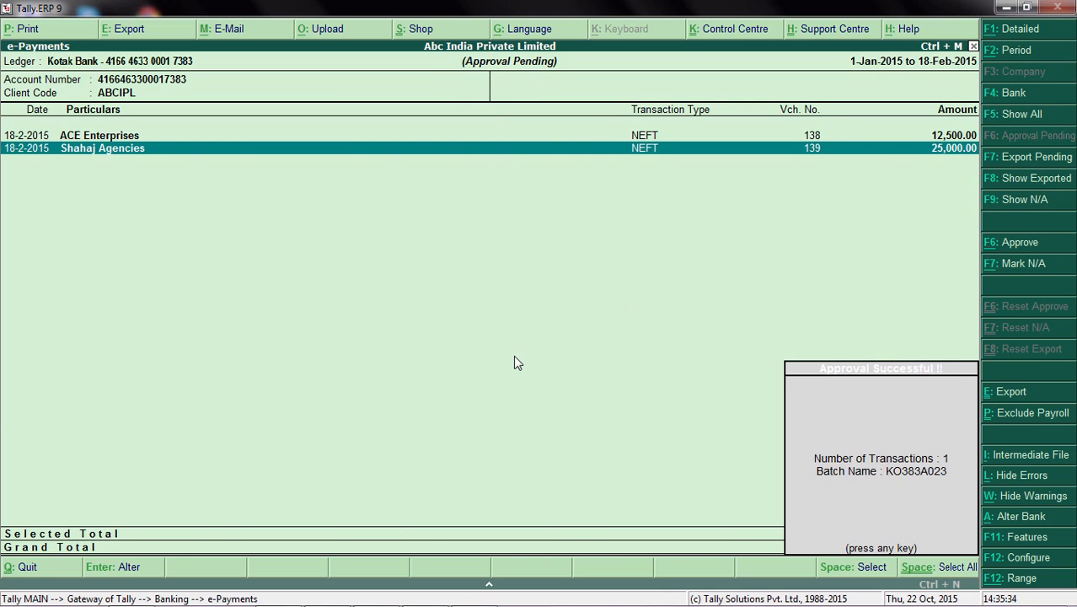
key(Return)
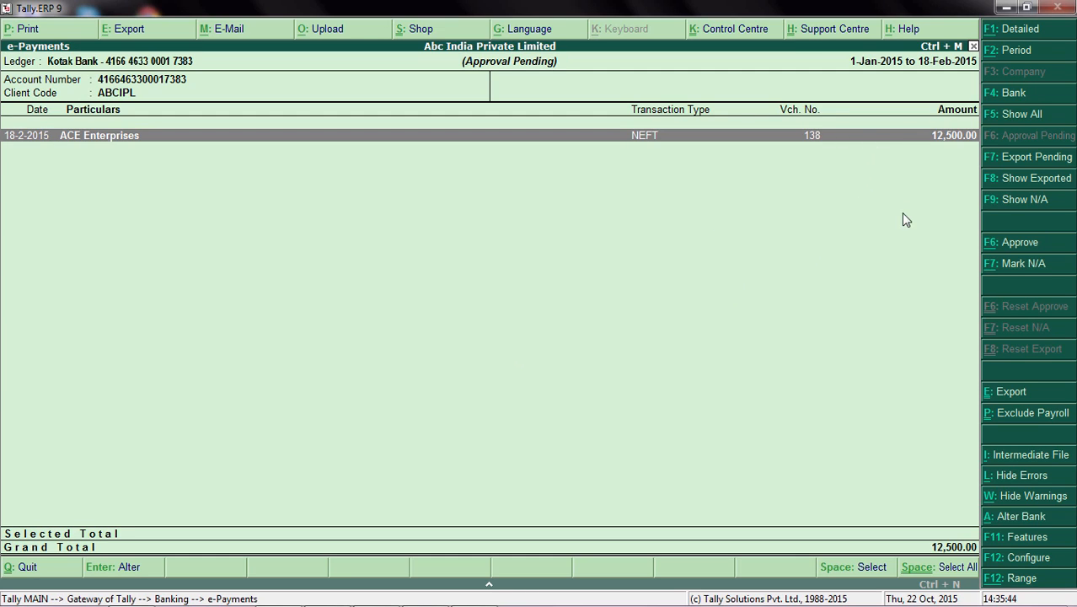
Step: Show the export-pending e-payments and expand the approved batch to its Shahaj Agencies transaction
click(1033, 164)
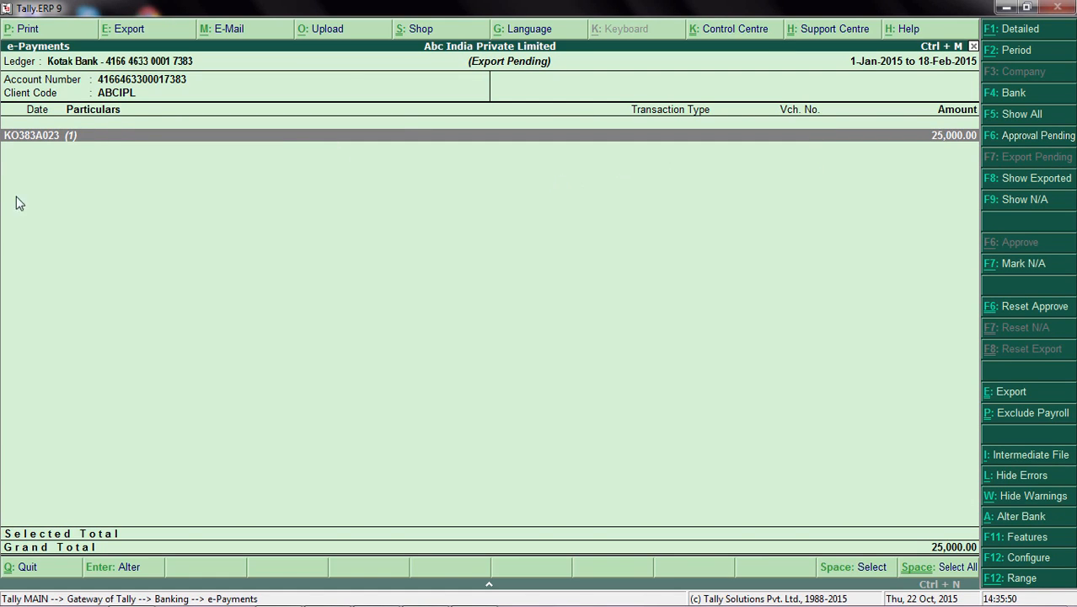
click(45, 139)
click(46, 147)
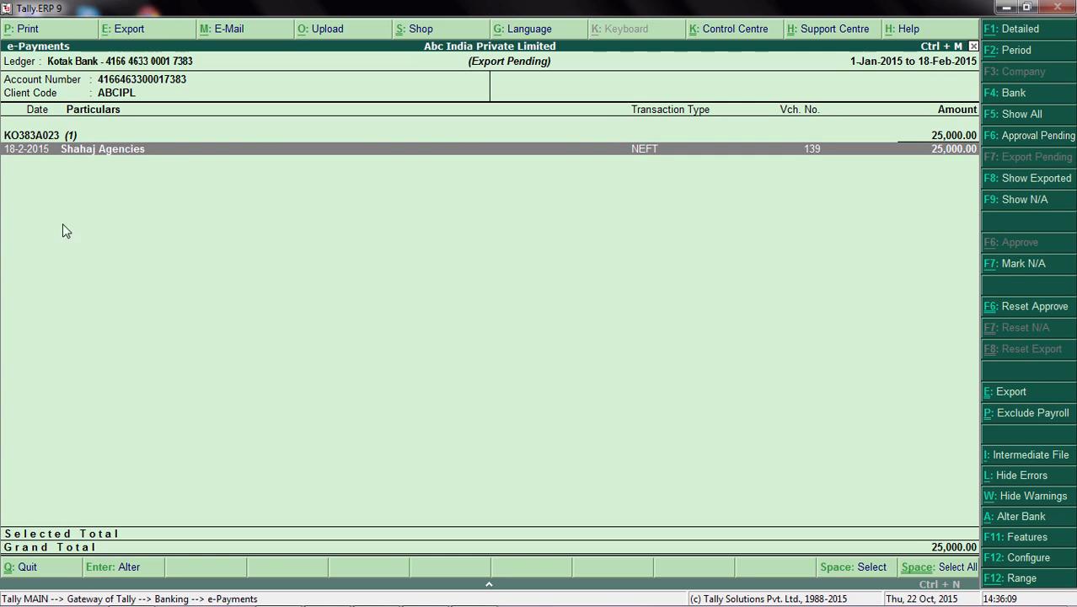
Step: Select the whole Shahaj Agencies batch and export its payment instructions to D:\Kotak_Bank\Payment_instructions with bill details included
click(86, 135)
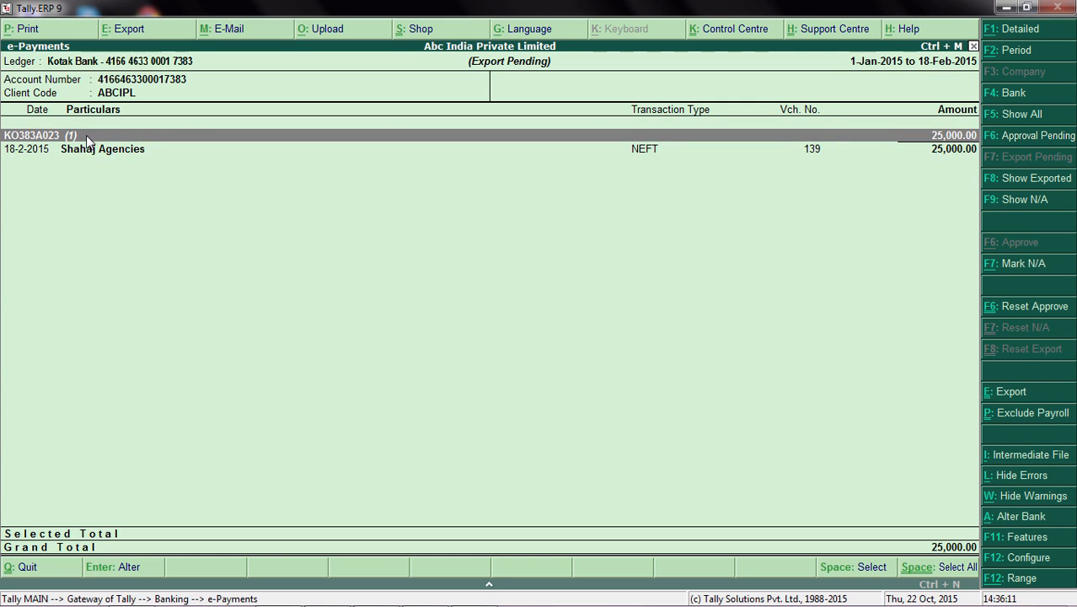
key(space)
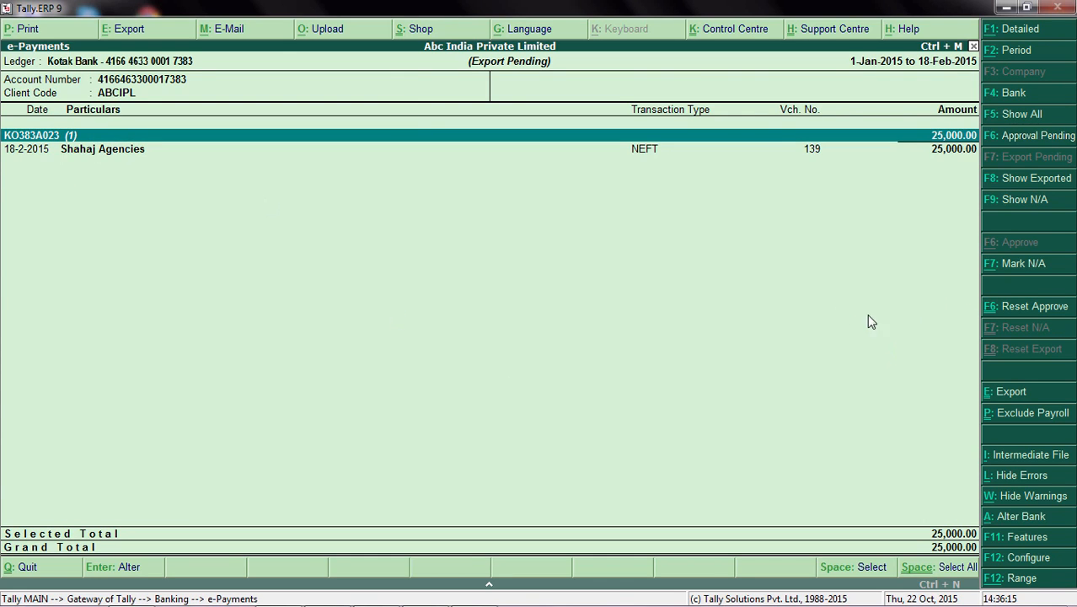
click(1026, 393)
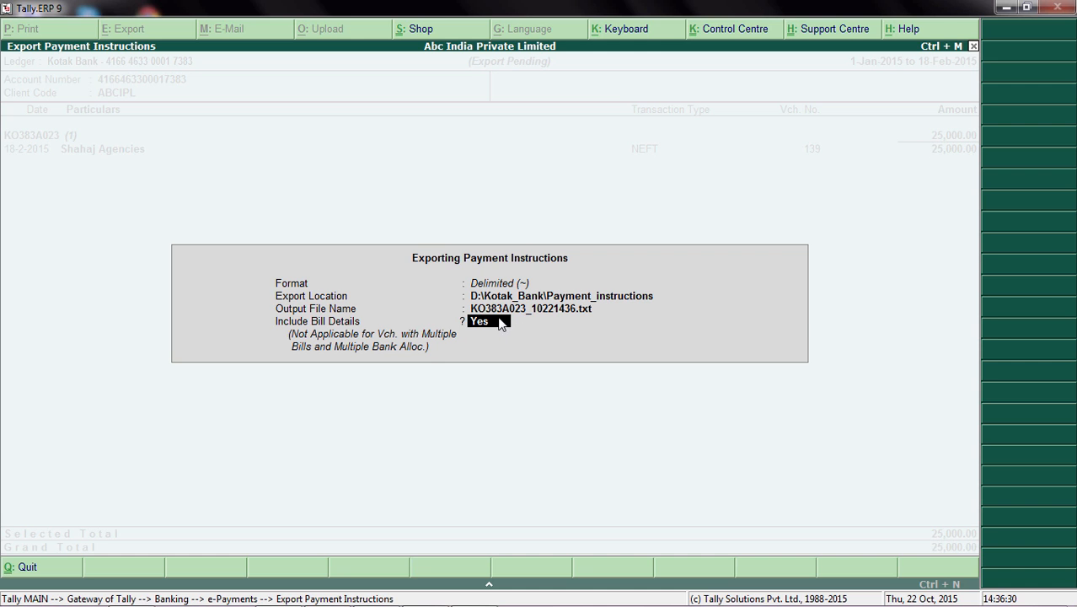
key(Return)
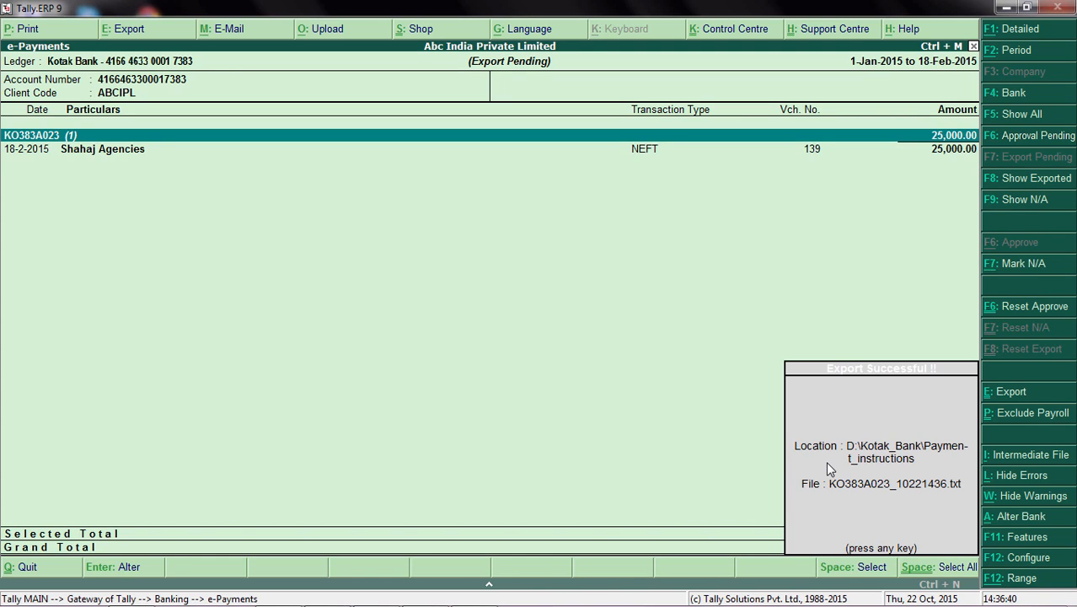
key(Return)
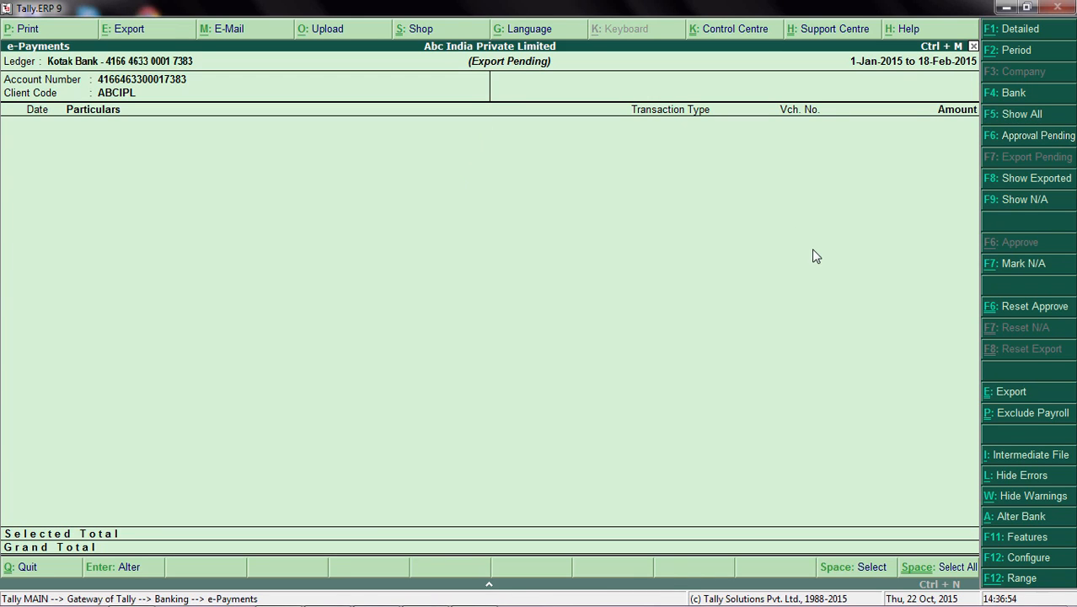
Step: Show the exported e-payments, expand the Shahaj Agencies batch to check its transaction, and return to the Gateway of Tally
click(1022, 179)
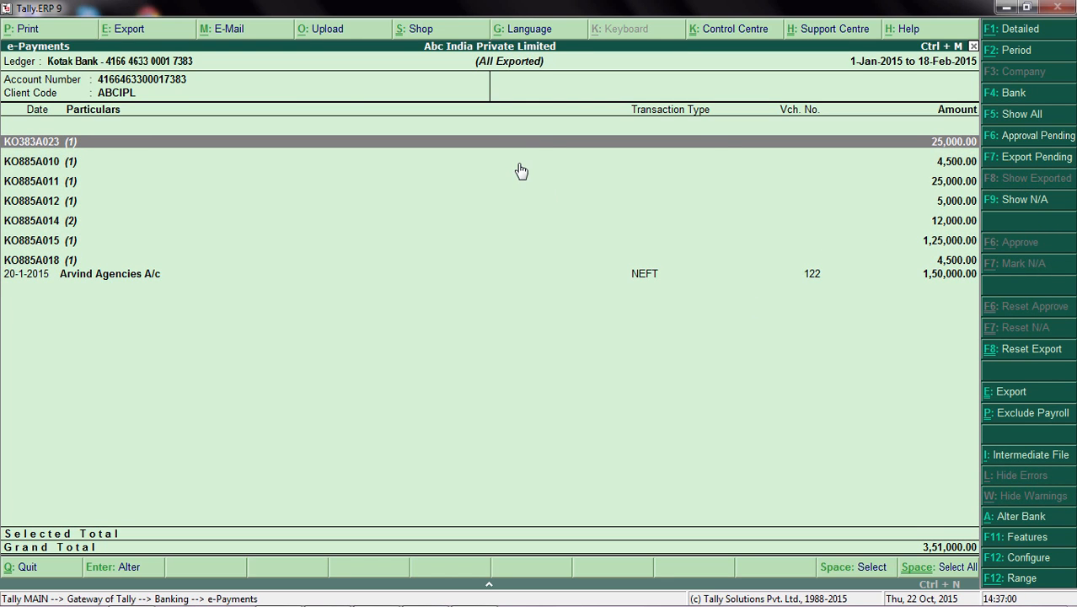
key(shift+Return)
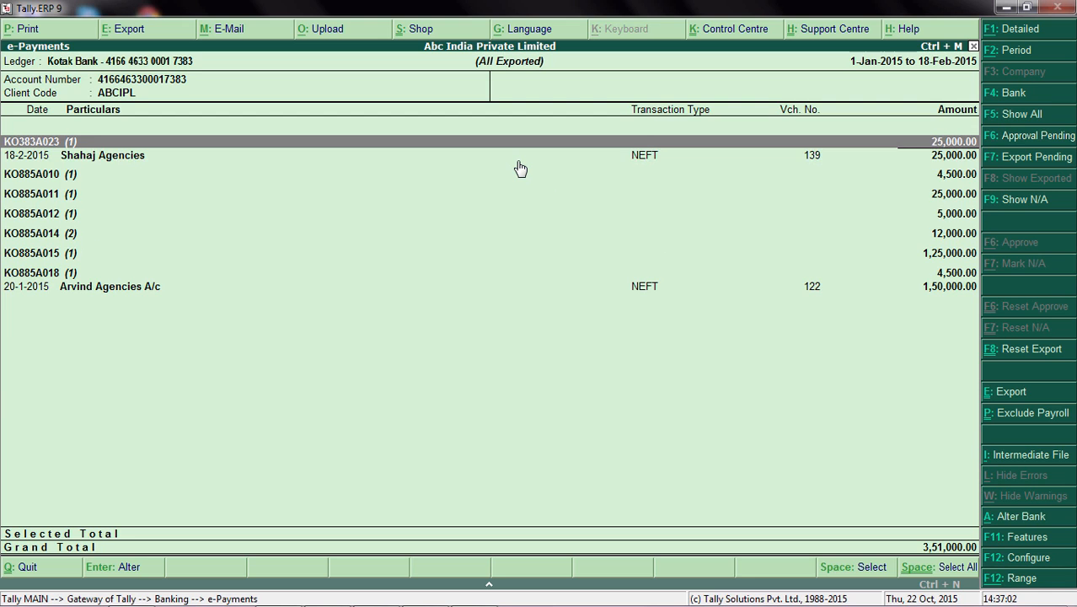
key(Down)
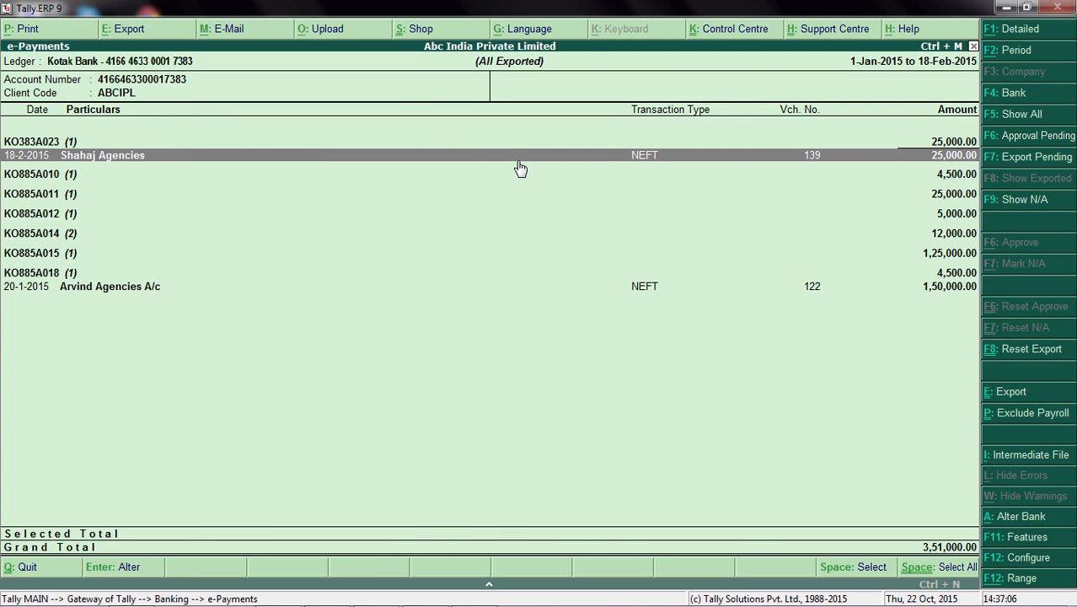
key(Escape)
key(Escape)
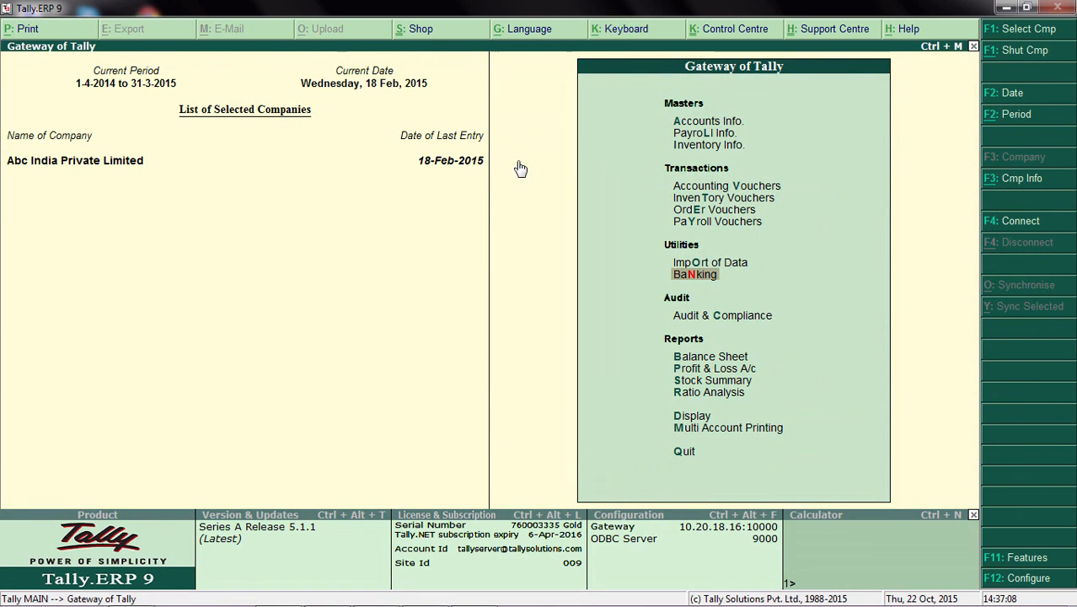
Step: Switch to Windows Explorer, go to Kotak_Bank\Payment_instructions and open the exported KO383A023_10221436 text file
mouse_move(214, 573)
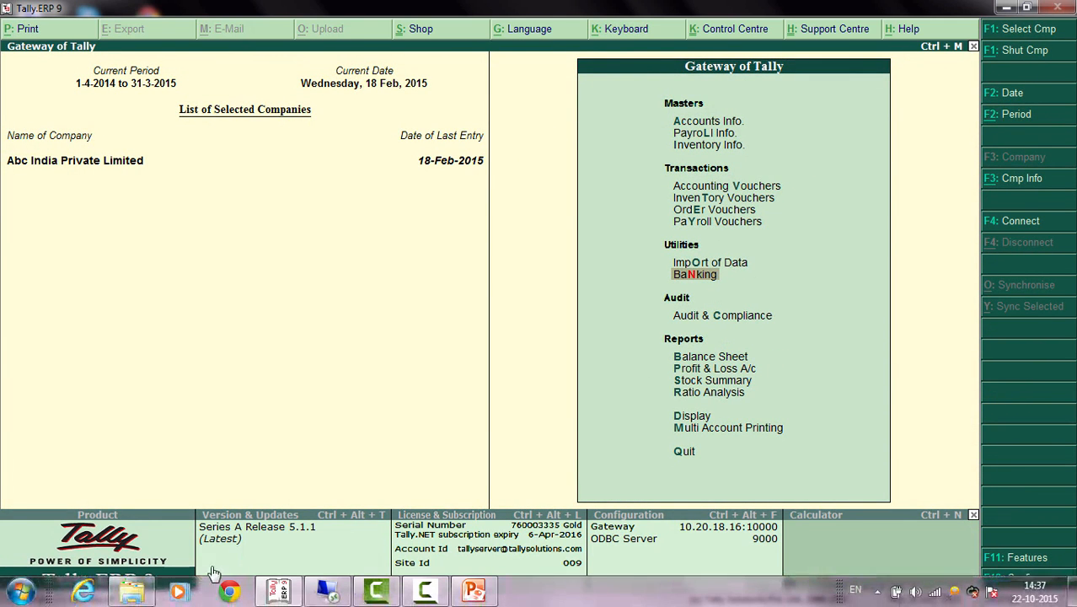
click(130, 589)
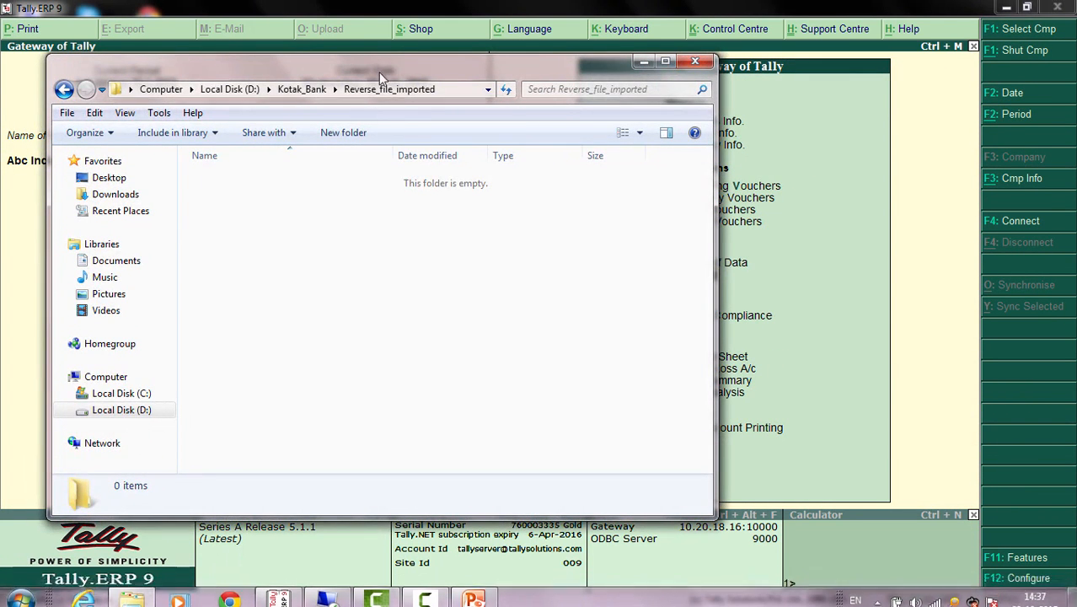
click(300, 90)
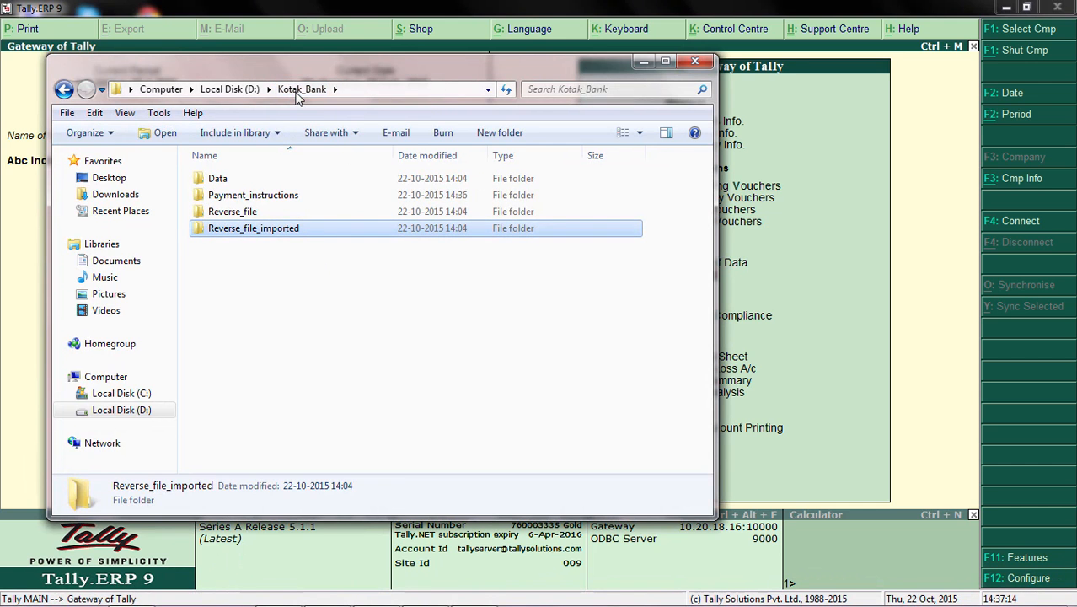
double_click(289, 199)
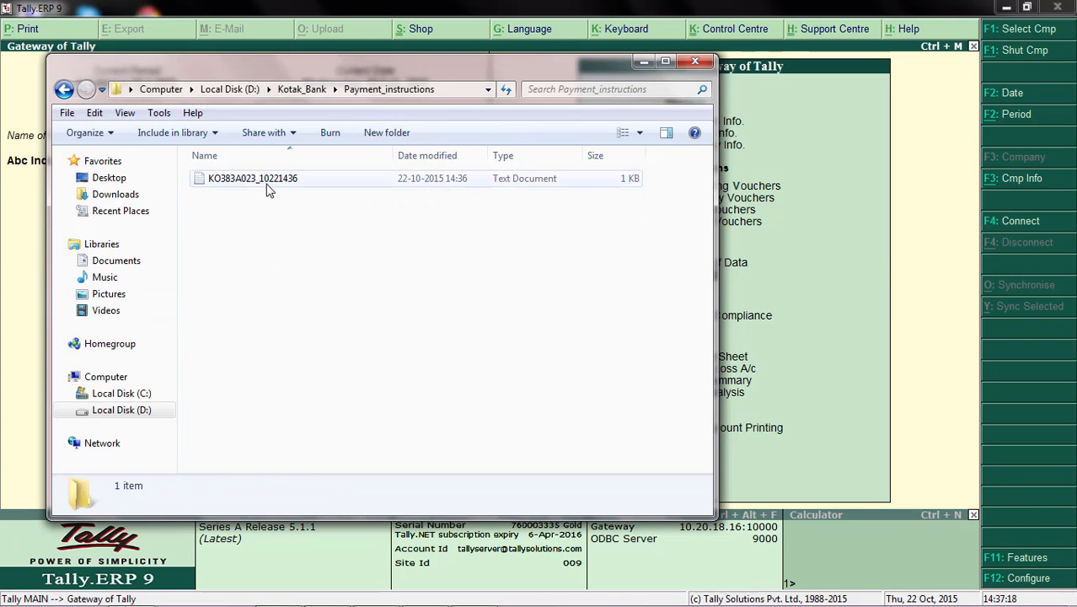
double_click(274, 185)
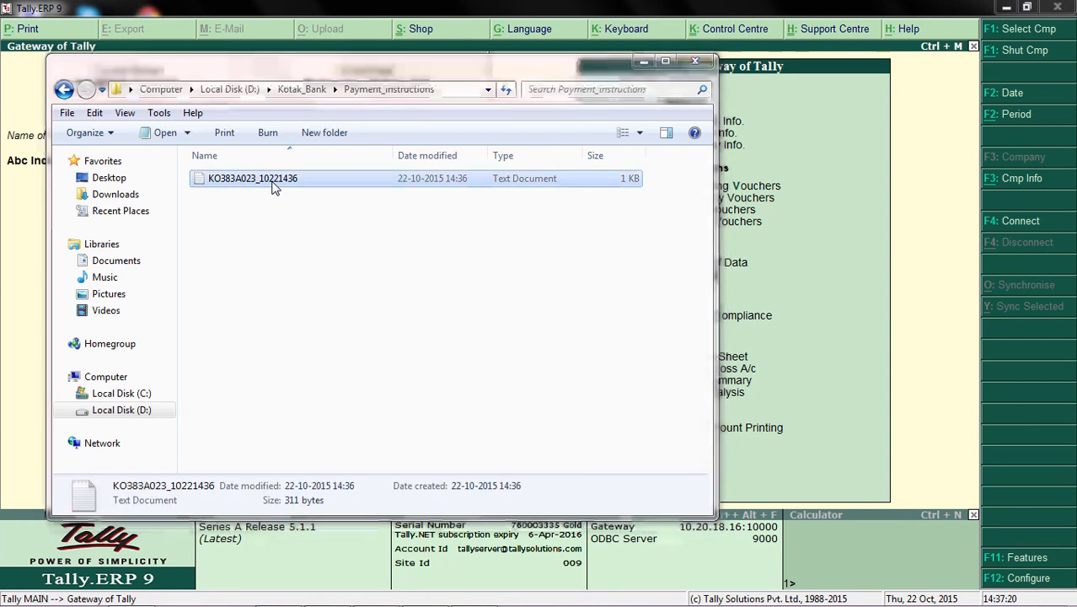
Step: Reposition and widen the Notepad window and examine the payment detail line of the exported file
drag(803, 149, 402, 120)
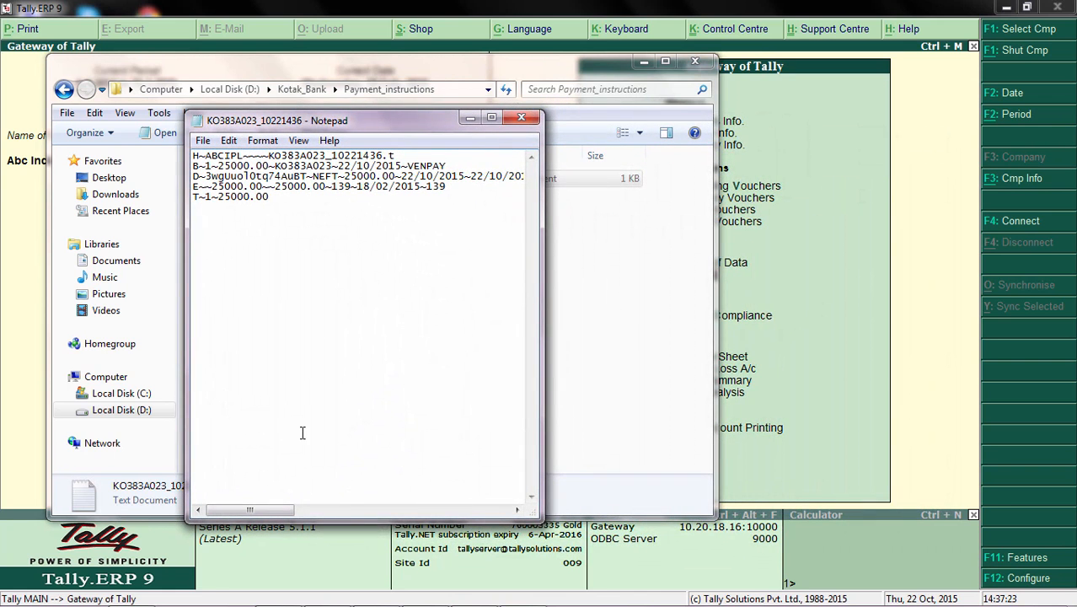
drag(543, 336, 901, 337)
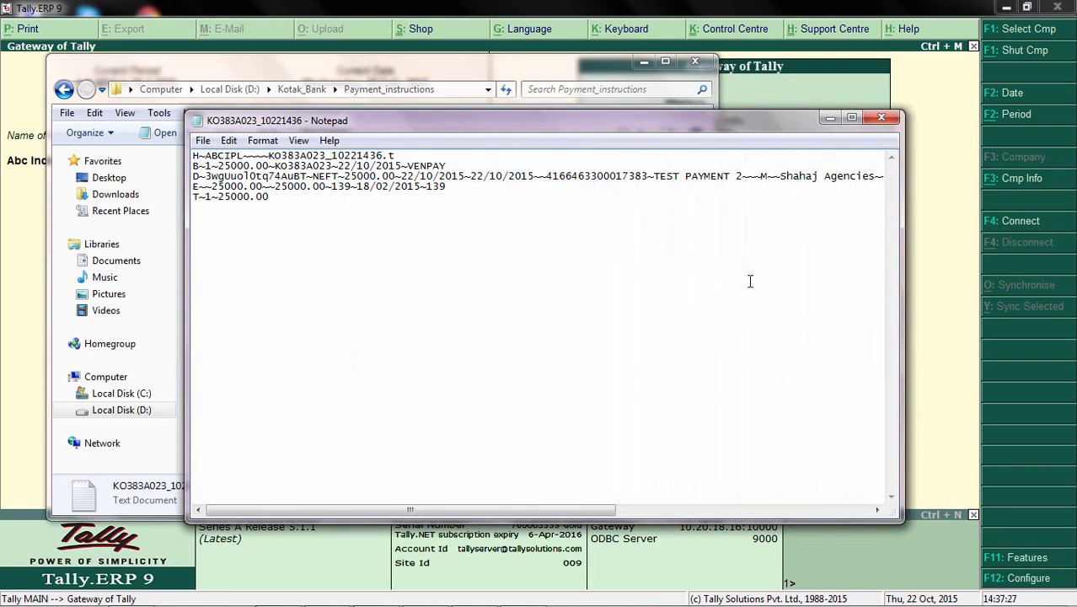
double_click(654, 175)
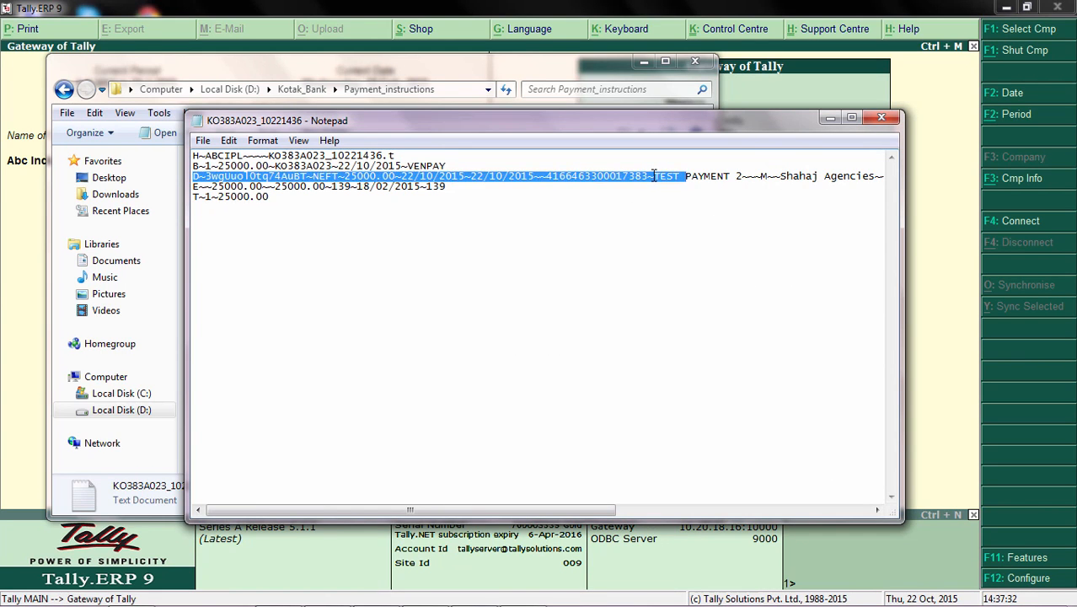
double_click(654, 176)
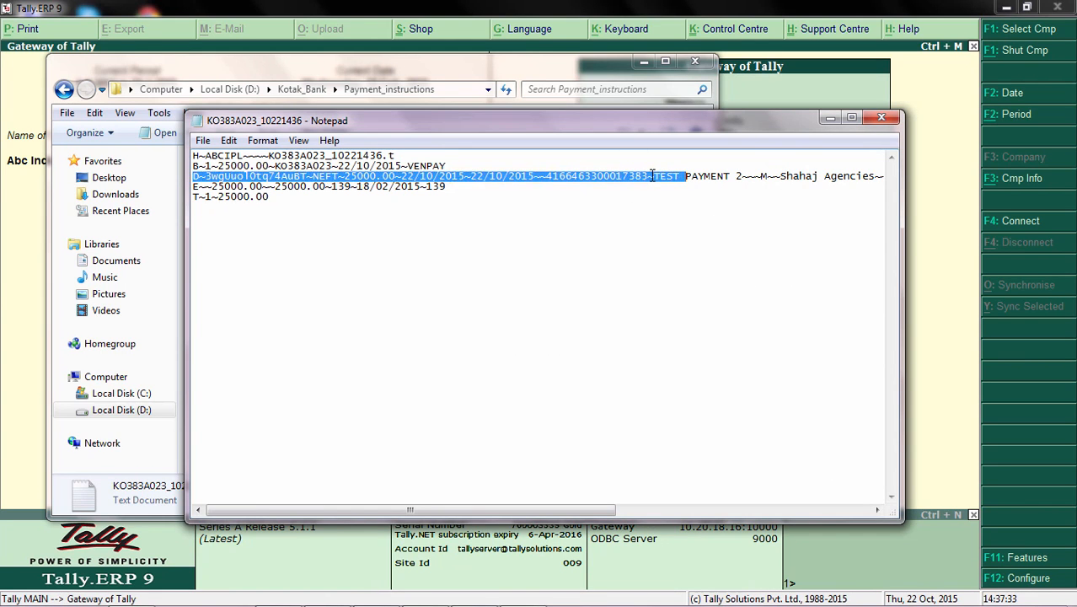
click(727, 175)
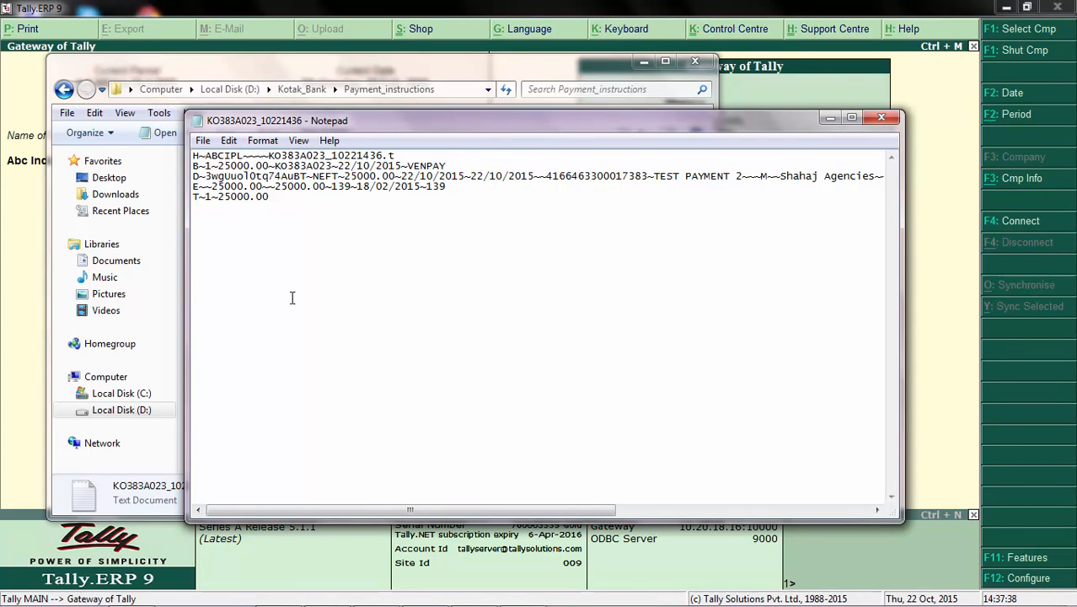
Step: Examine the unique transaction reference in the payment detail line, close the file, go back to the Kotak_Bank folder and minimize Explorer
drag(305, 176, 206, 177)
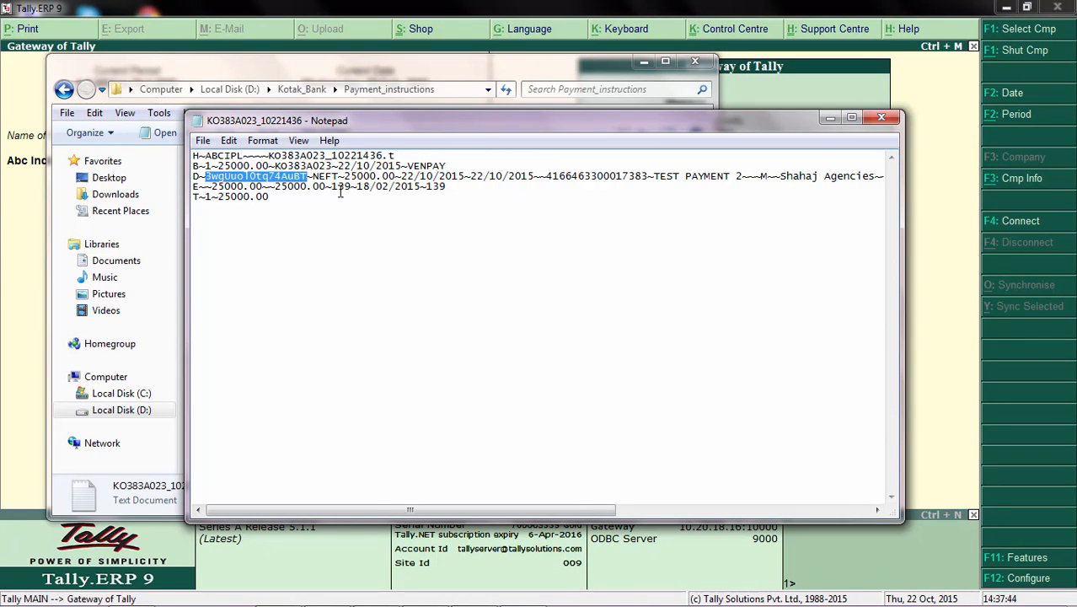
click(341, 192)
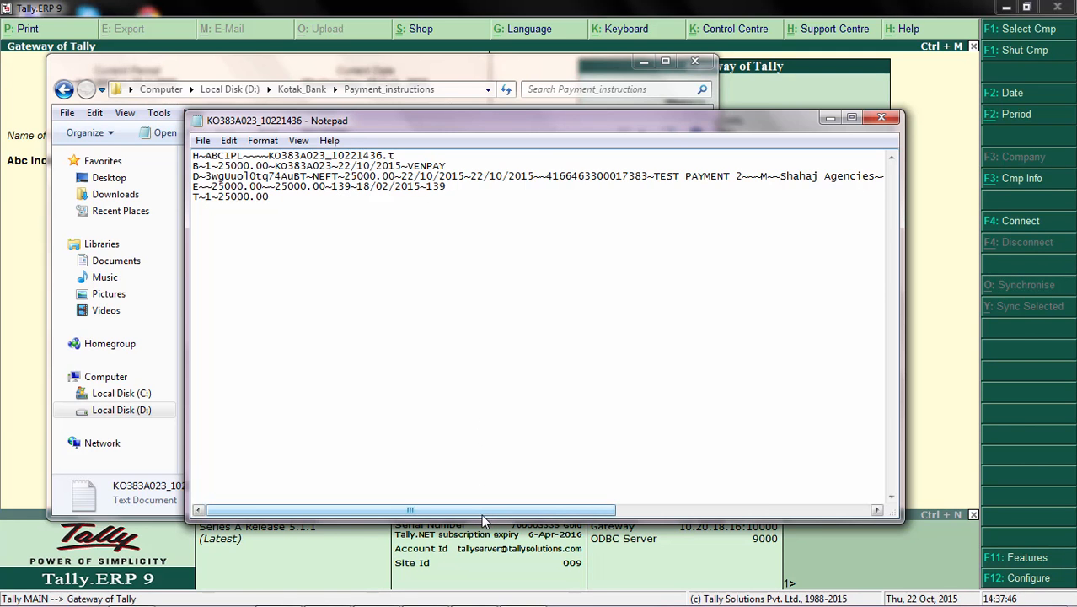
drag(483, 520, 388, 527)
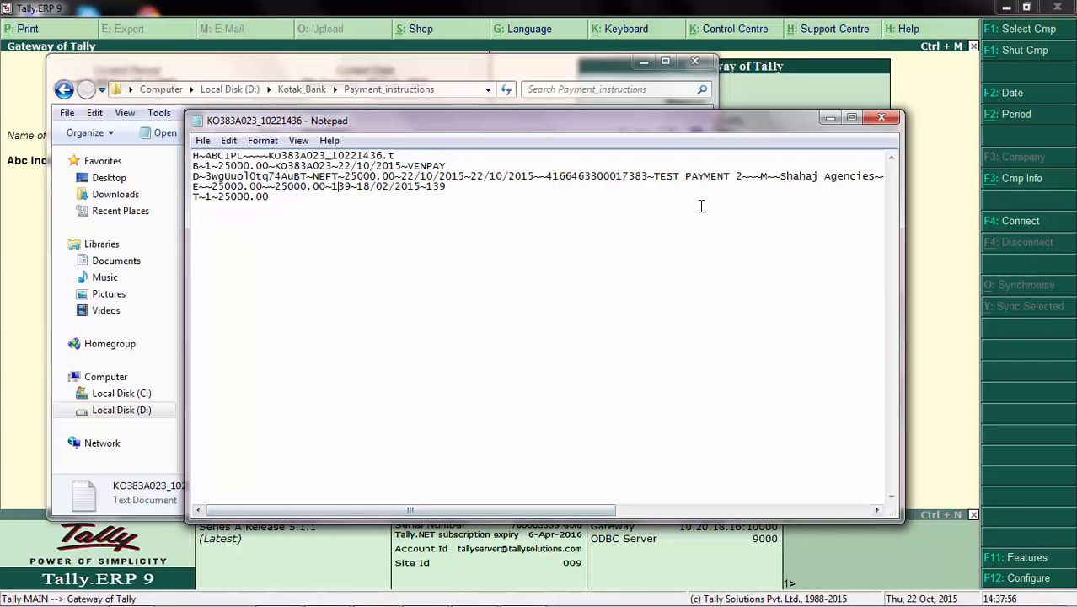
click(894, 124)
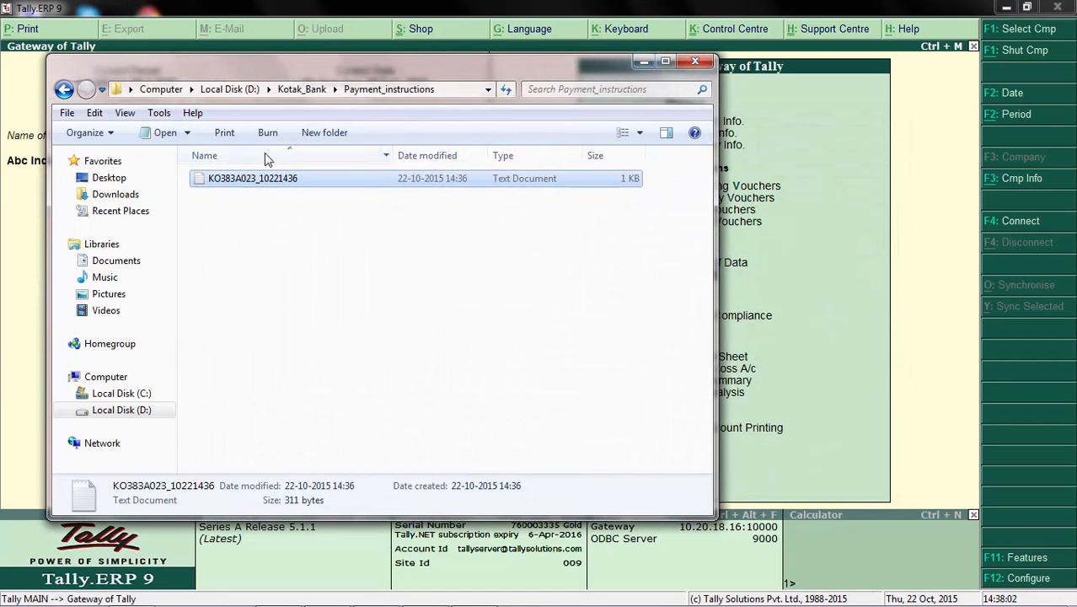
click(303, 92)
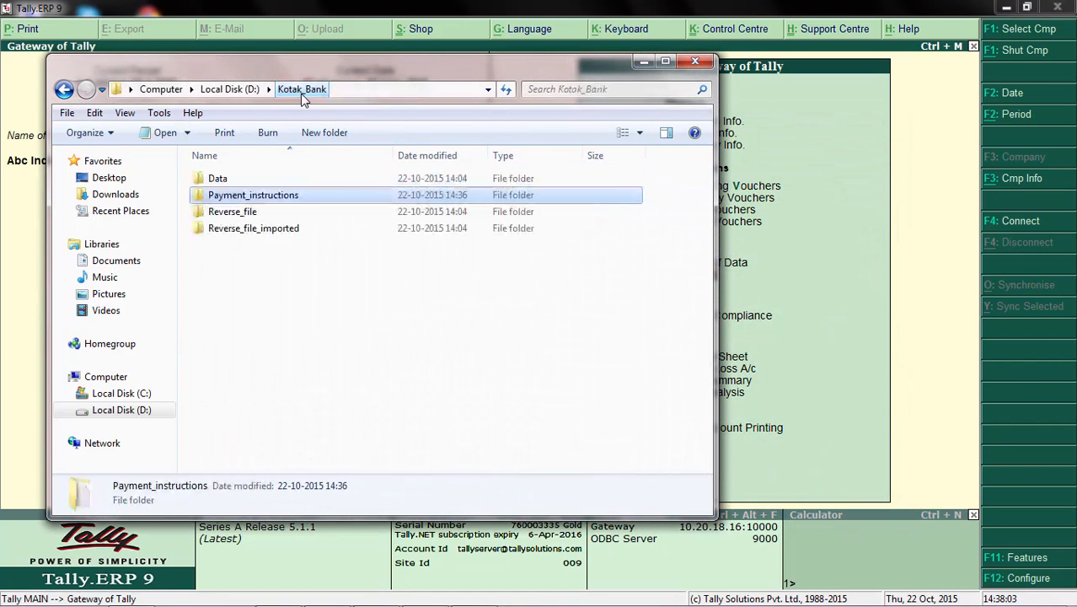
click(643, 62)
Step: Open the Banking e-Payments report for the Kotak Bank ledger in Tally.ERP 9
key(Up)
key(Up)
key(Up)
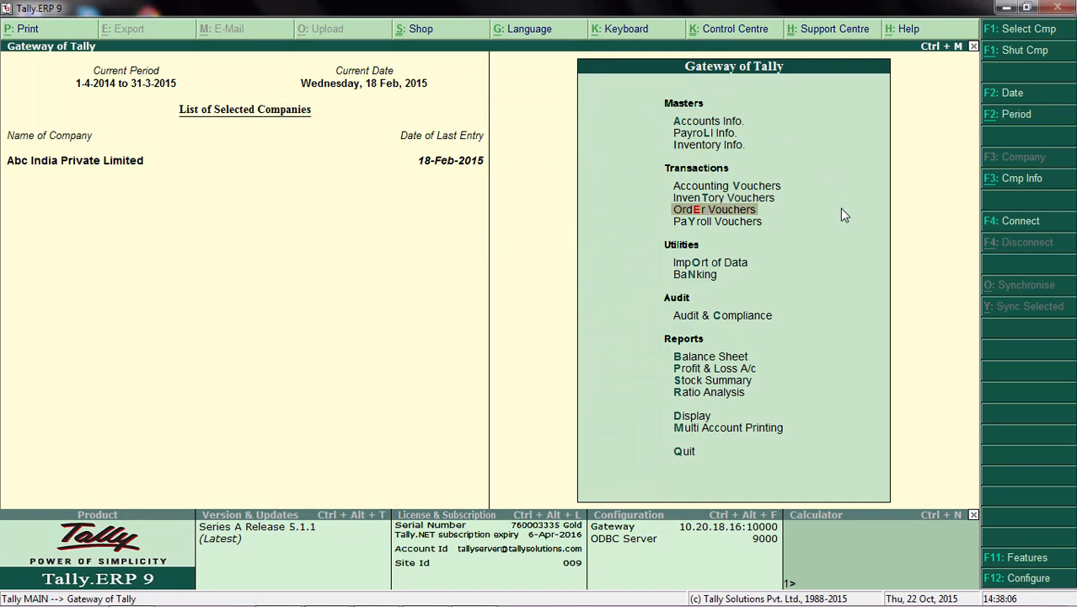
key(Down)
key(Down)
key(Down)
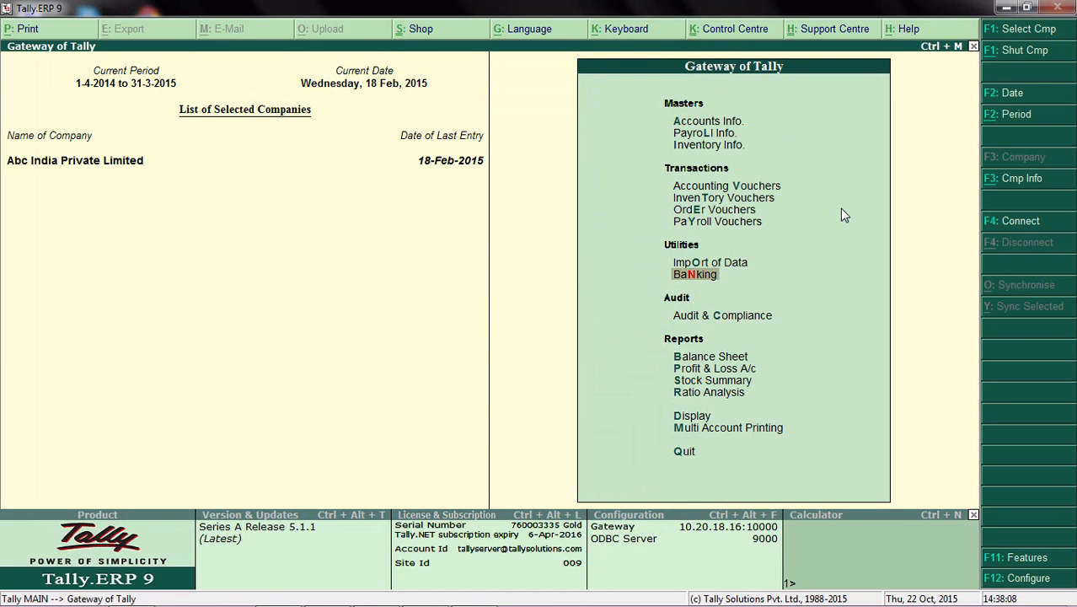
key(Return)
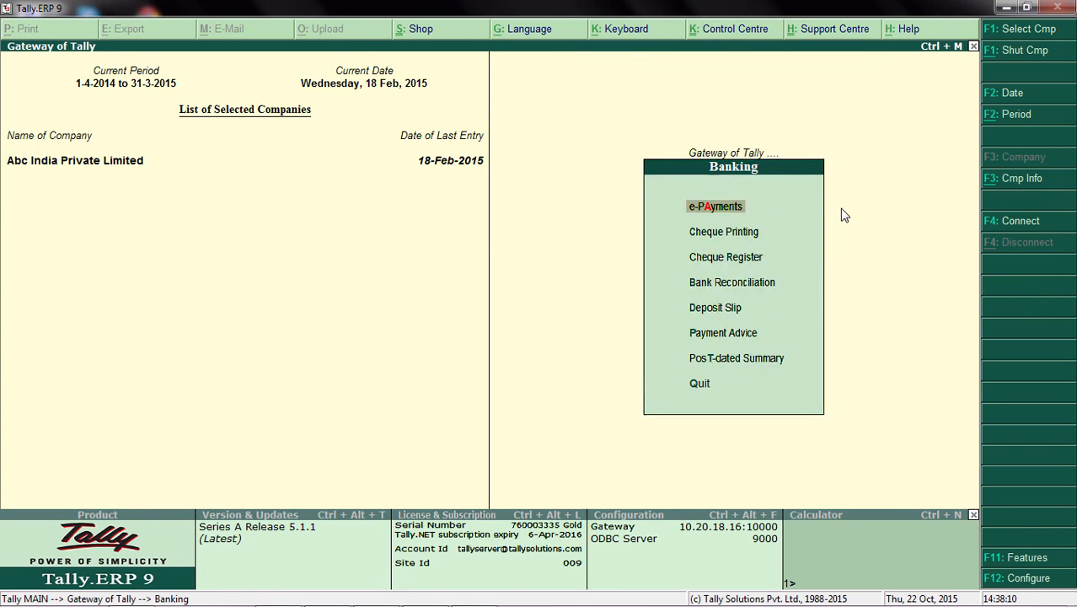
key(Return)
key(Return)
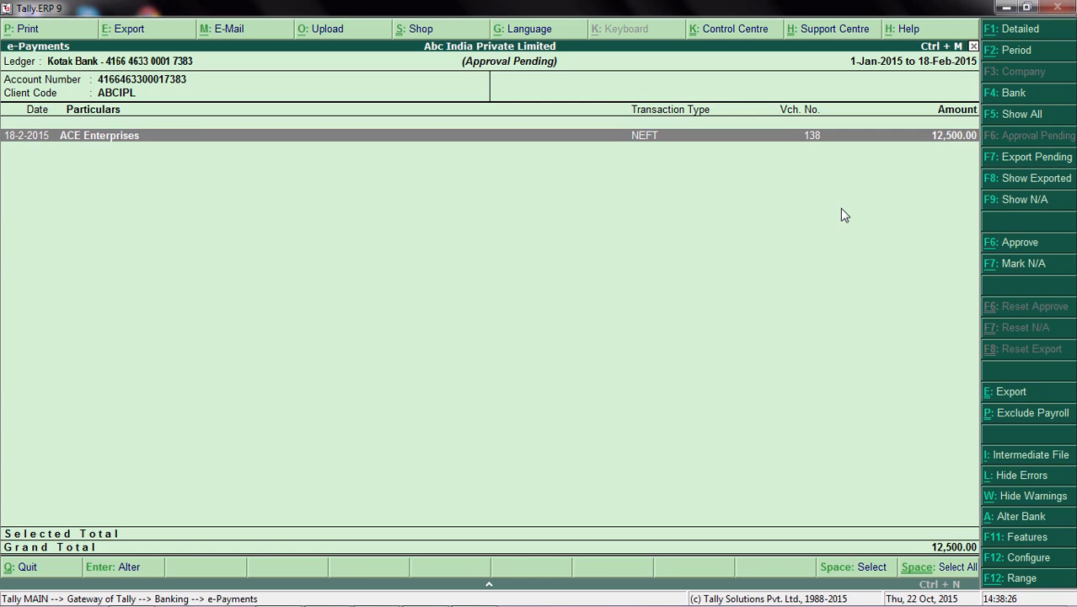
Step: Show the exported e-payments, expand the KO383A023 batch of Shahaj Agencies, select the whole batch and reset its export
click(1027, 190)
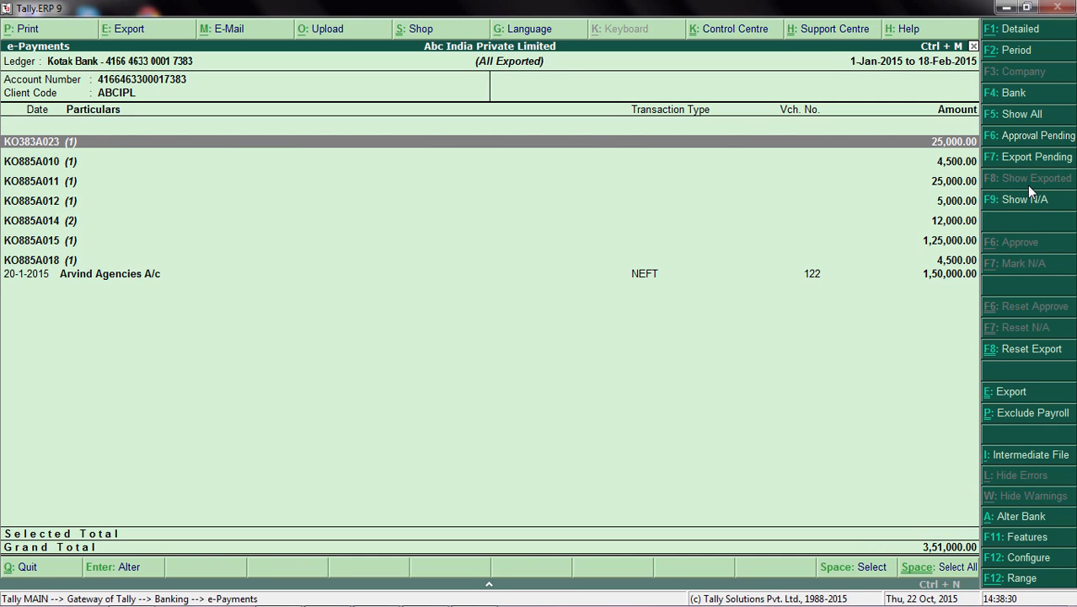
key(shift+Return)
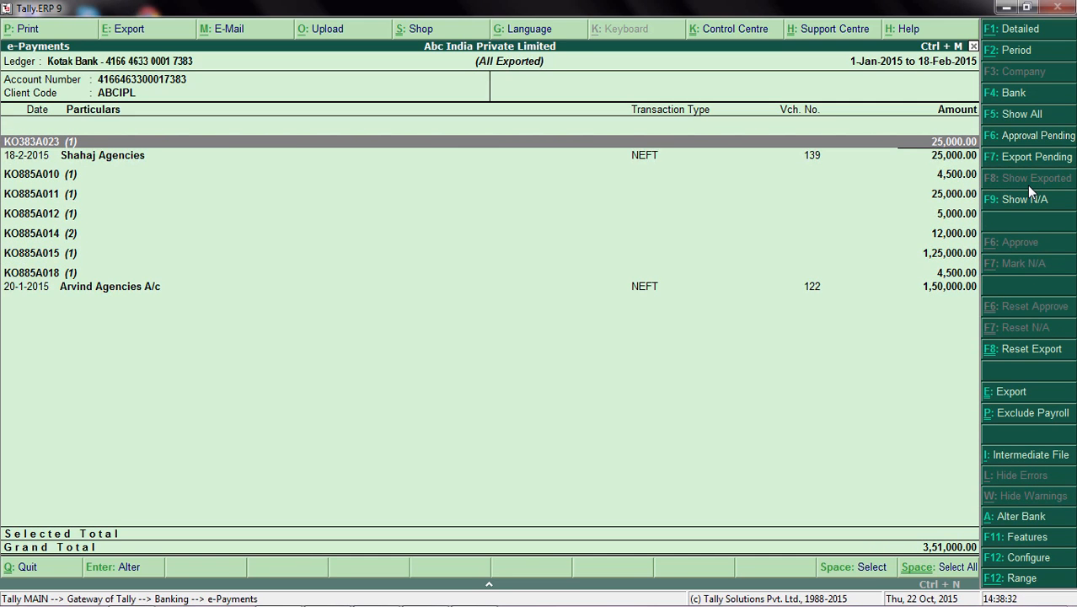
key(Down)
key(Up)
key(space)
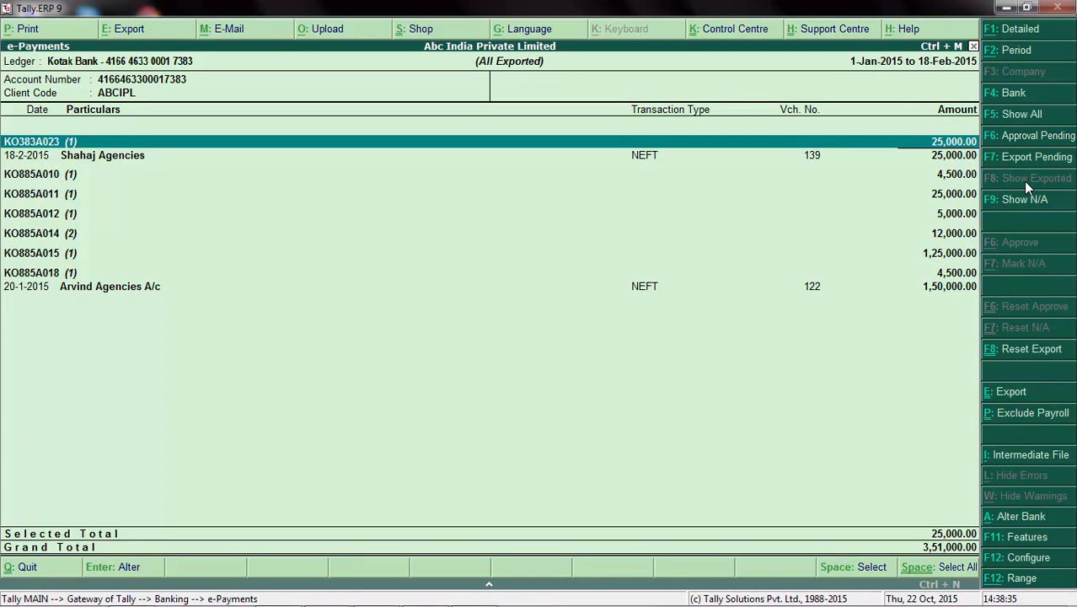
click(1017, 353)
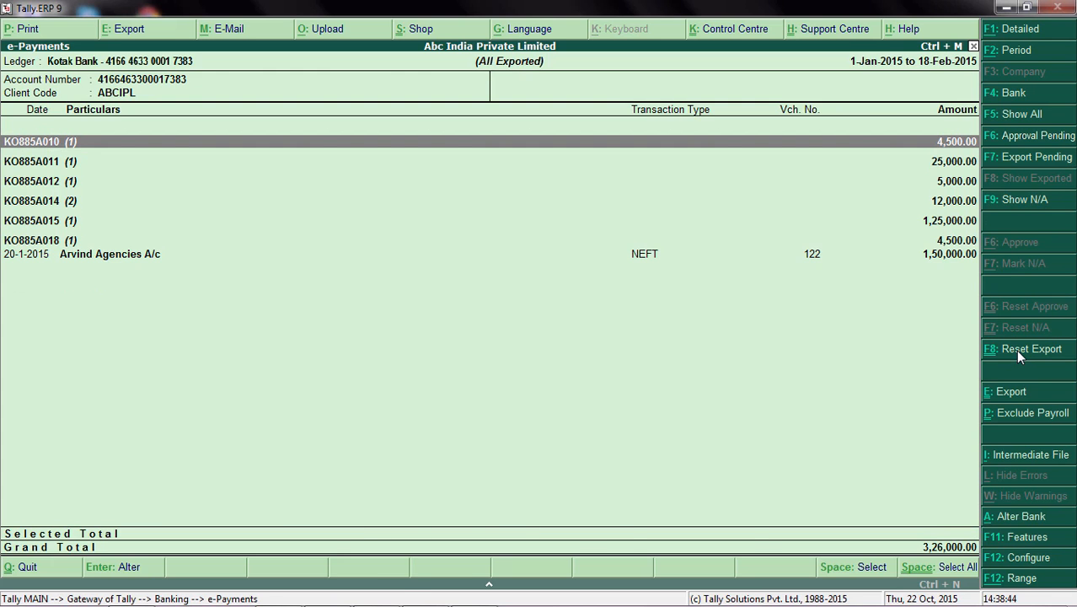
Step: Leave and reopen the Kotak Bank e-Payments report and show the export-pending payments
key(Escape)
key(Escape)
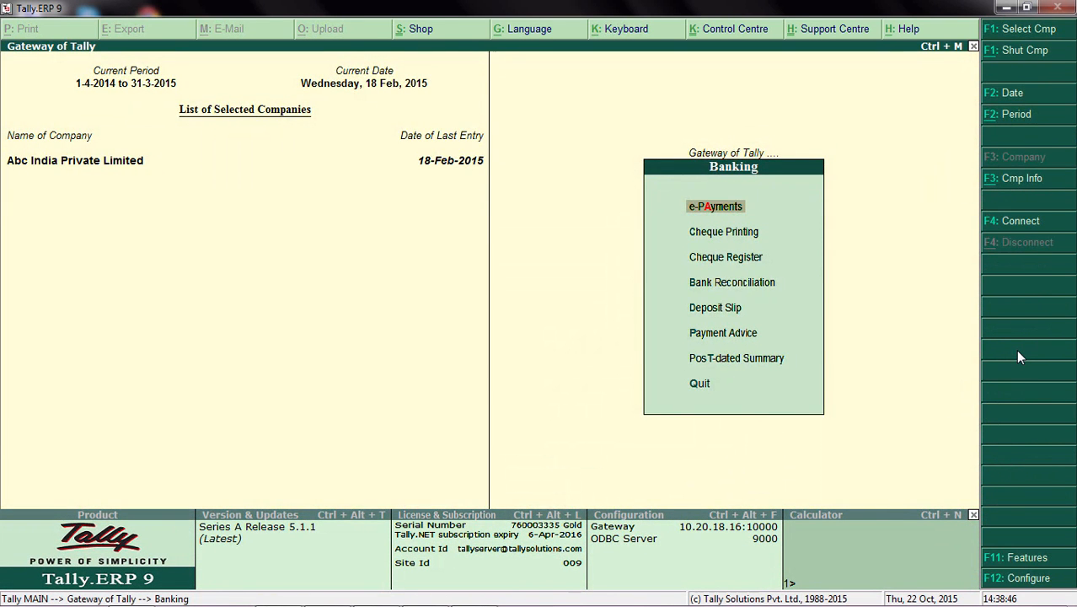
key(Return)
key(Return)
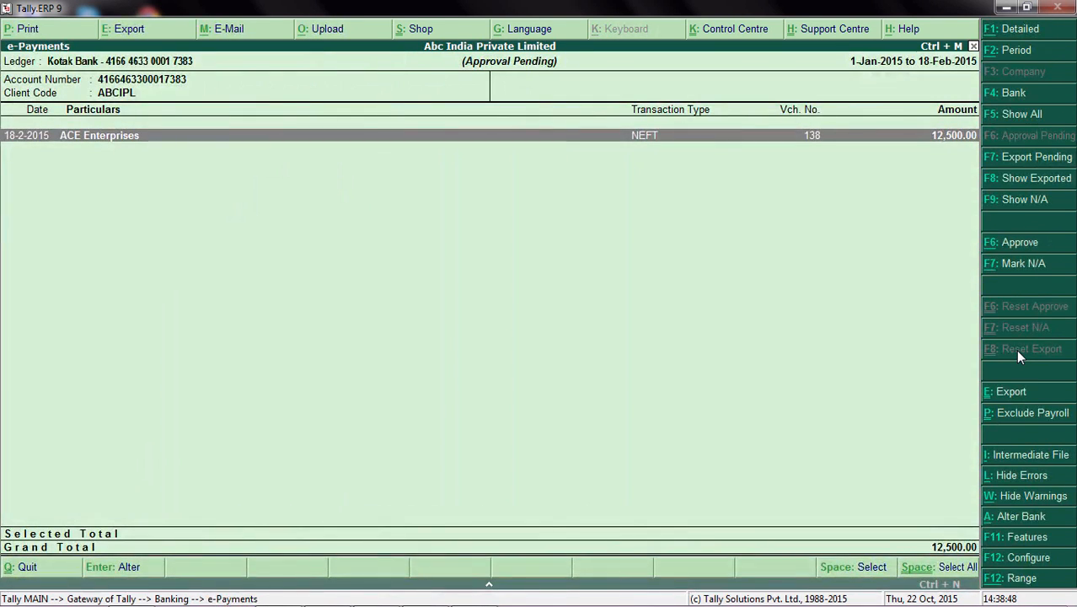
click(1034, 165)
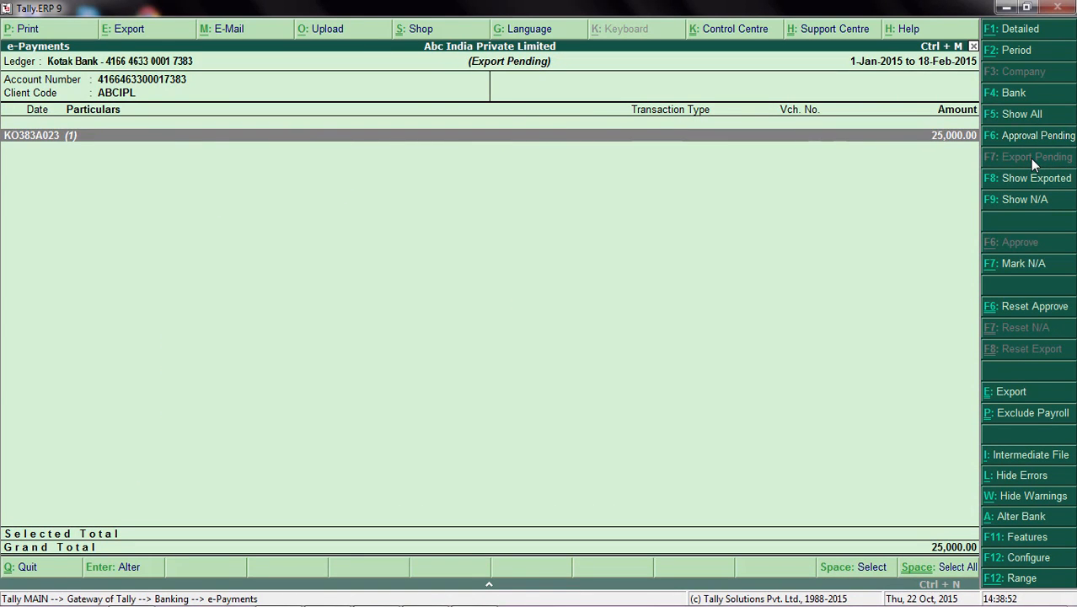
Step: Open the Shahaj Agencies payment voucher for alteration, set its amount to 30,000, keep the bill and bank allocation details and save it
key(Down)
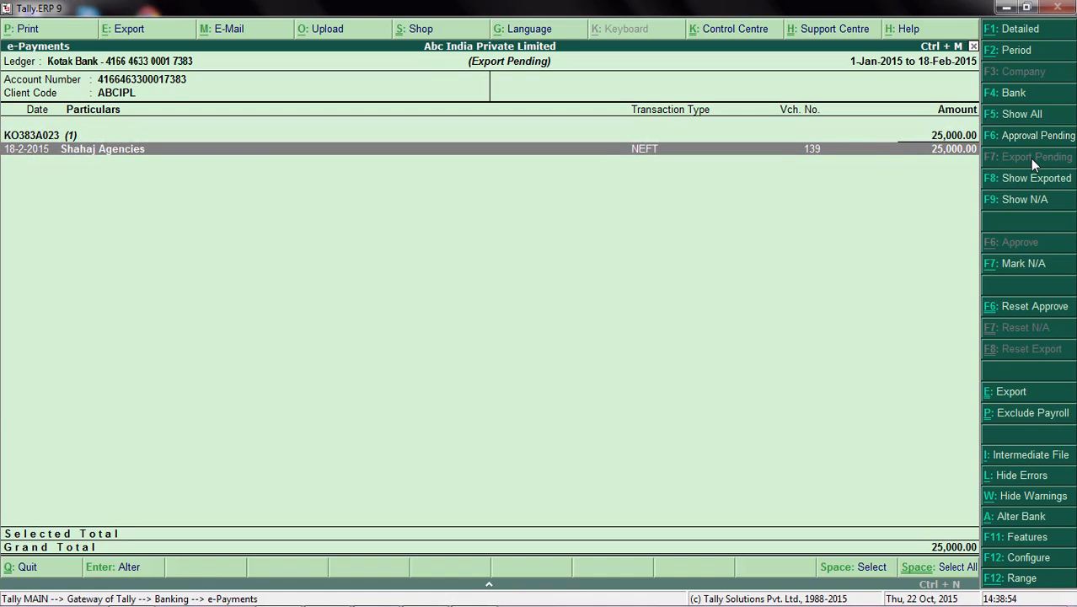
key(Return)
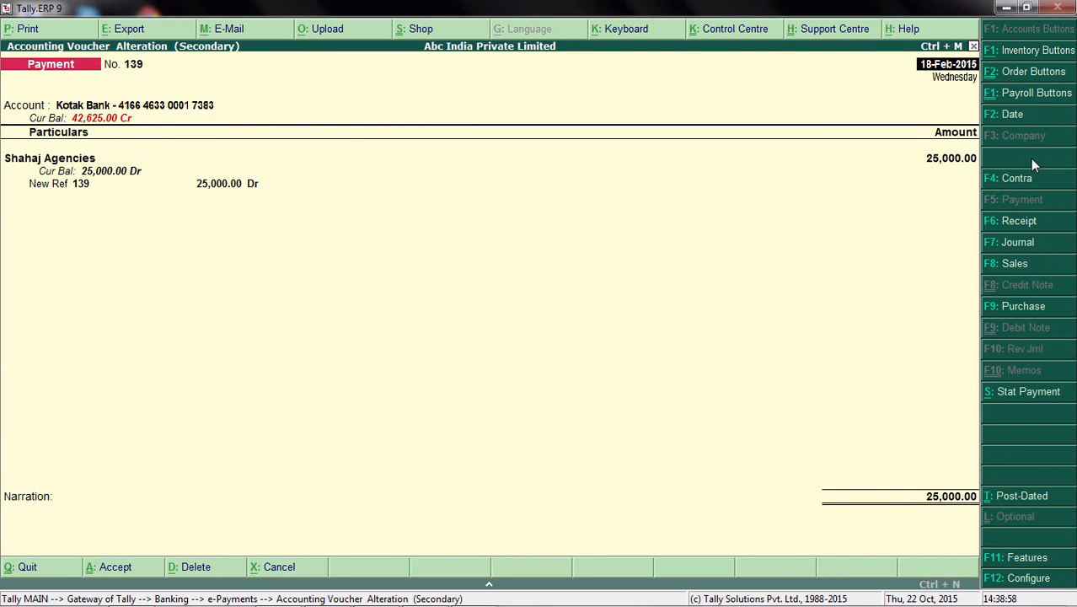
key(Return)
key(Return)
key(Return)
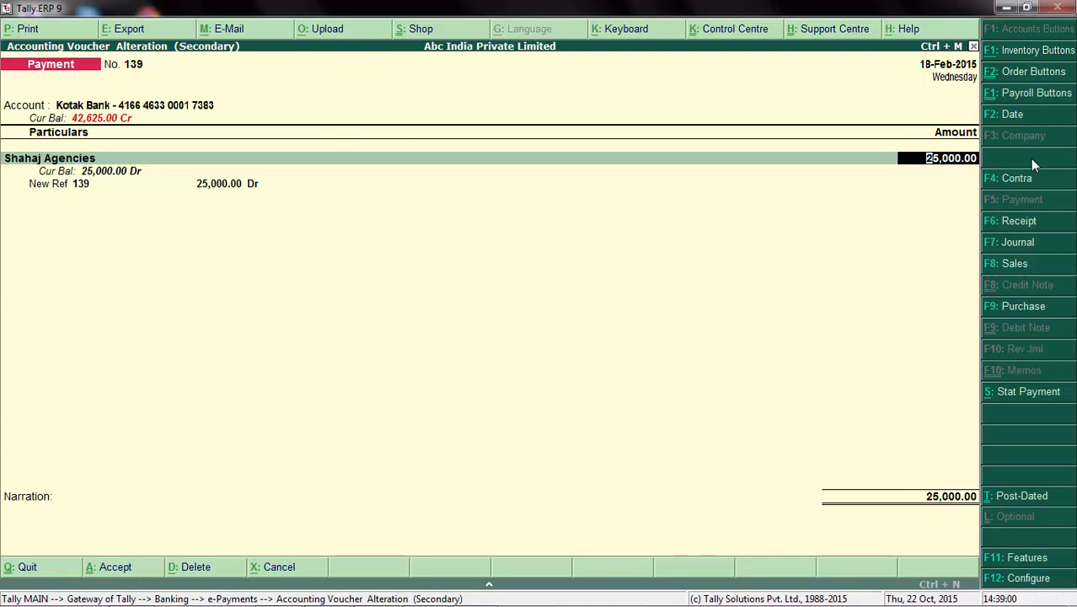
text(30000)
key(Return)
key(Return)
key(Return)
key(Return)
key(Return)
key(Return)
key(Return)
key(Return)
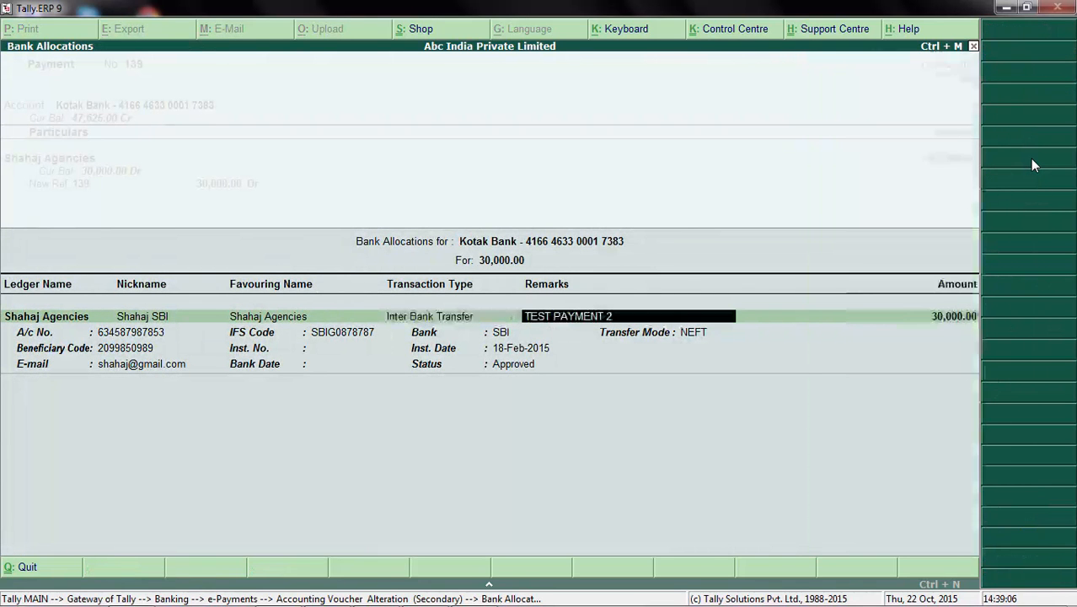
key(Return)
key(Return)
key(Return)
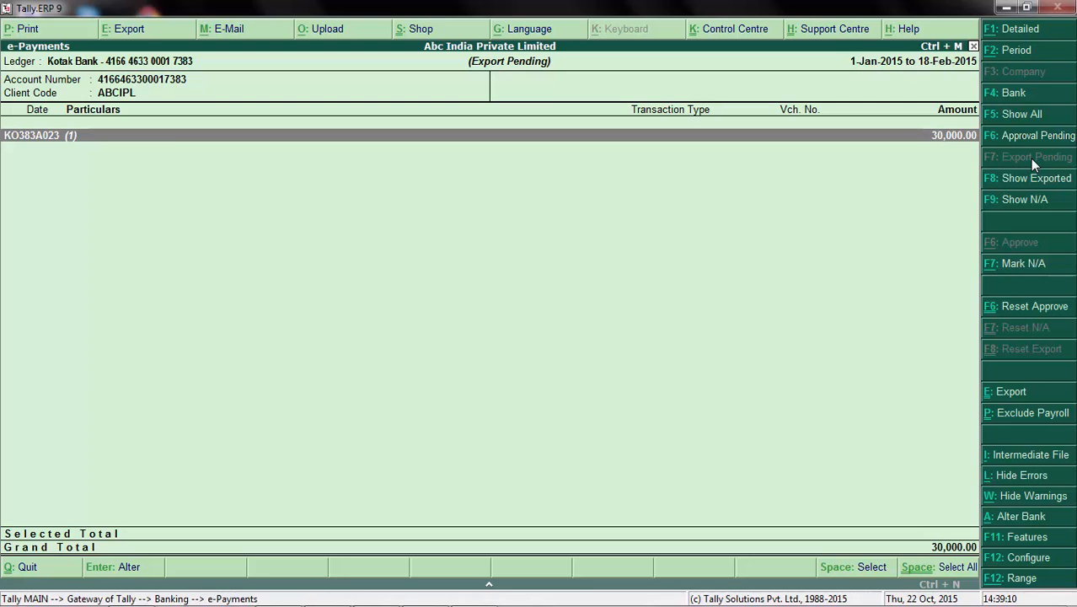
Step: Select the KO383A023 batch and export its payment instructions to D:\Kotak_Bank\Payment_instructions as KO383A023_10221439.txt with bill details included
key(space)
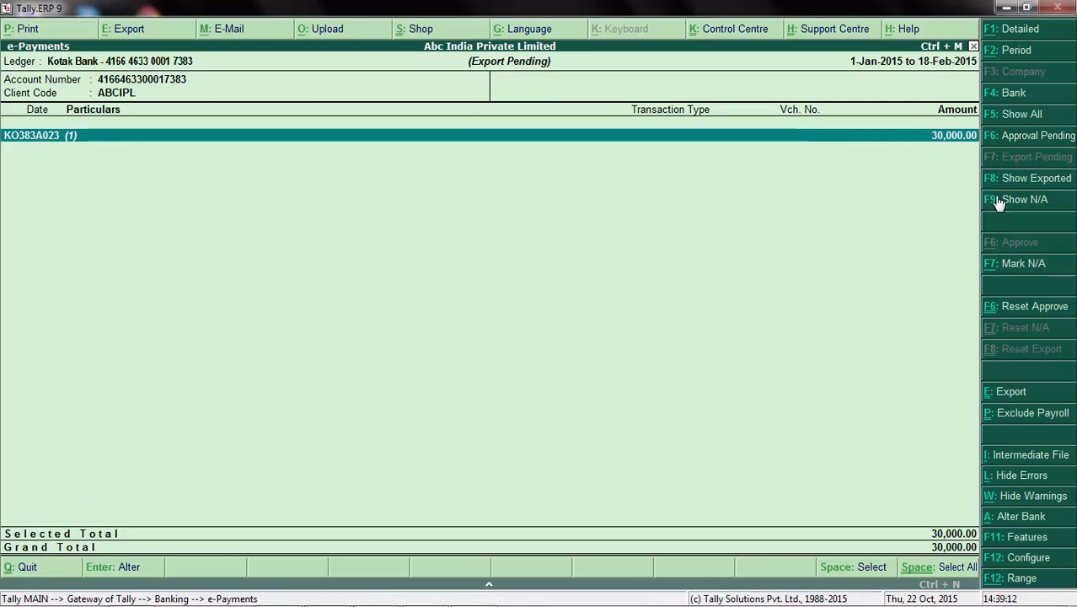
click(1022, 395)
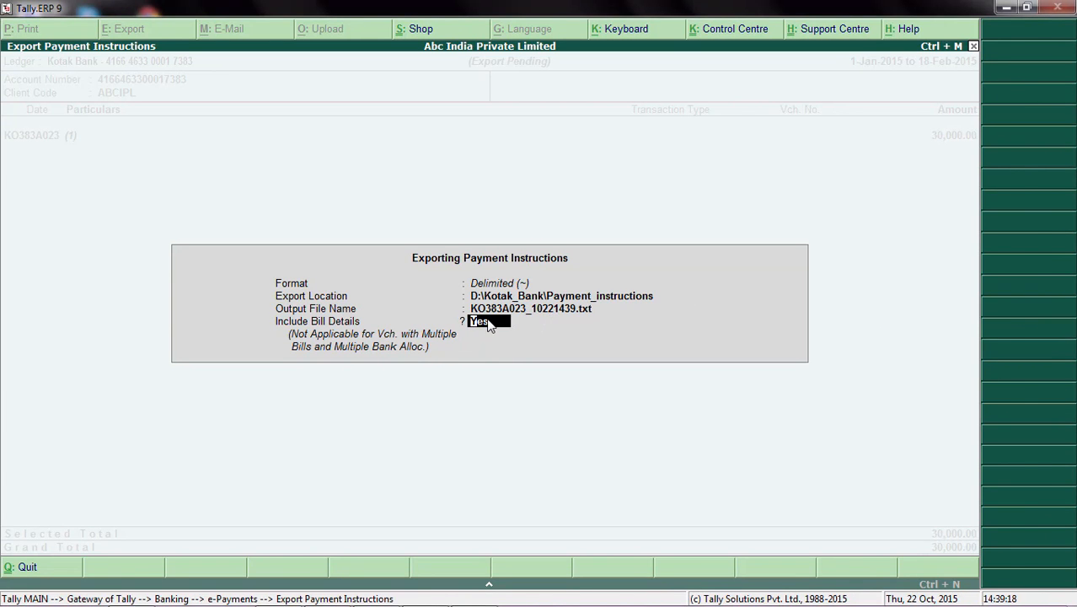
key(Return)
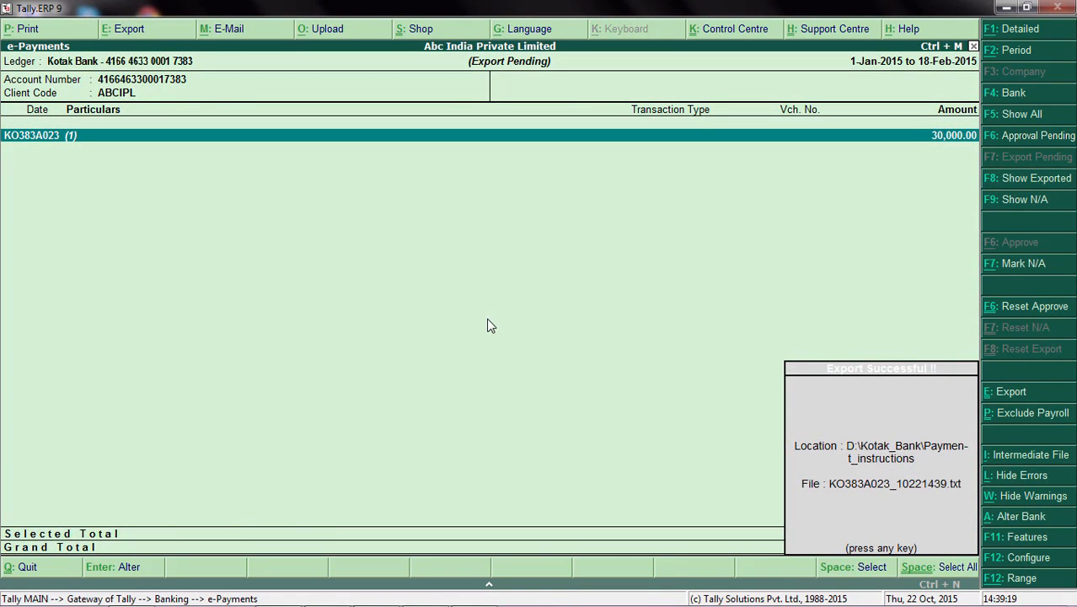
key(Return)
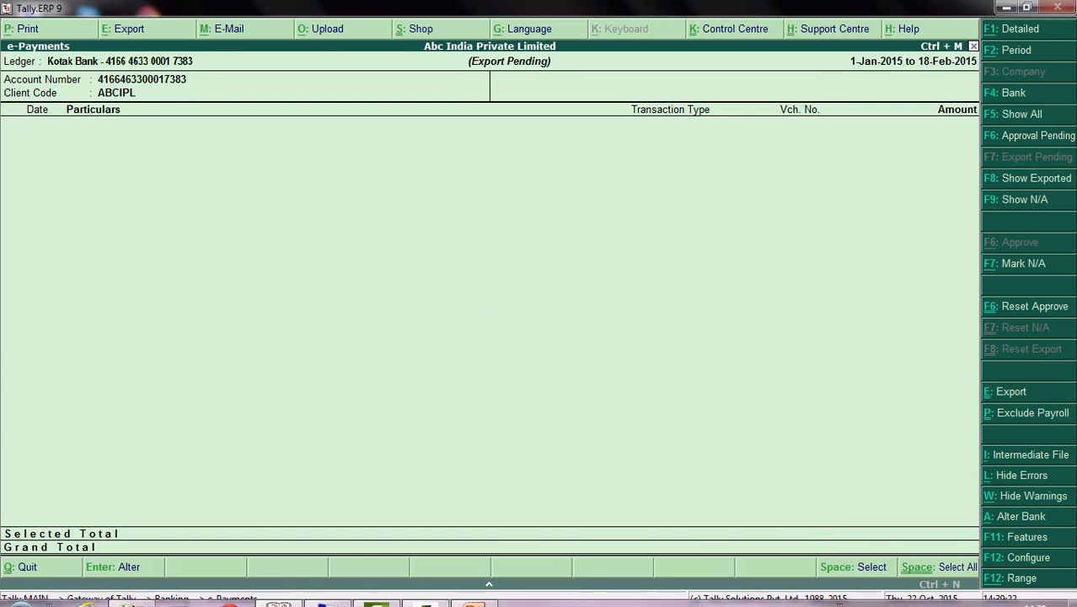
Step: Switch to Windows Explorer, open the Payment_instructions folder and delete the older export file KO383A023_10221436
click(133, 596)
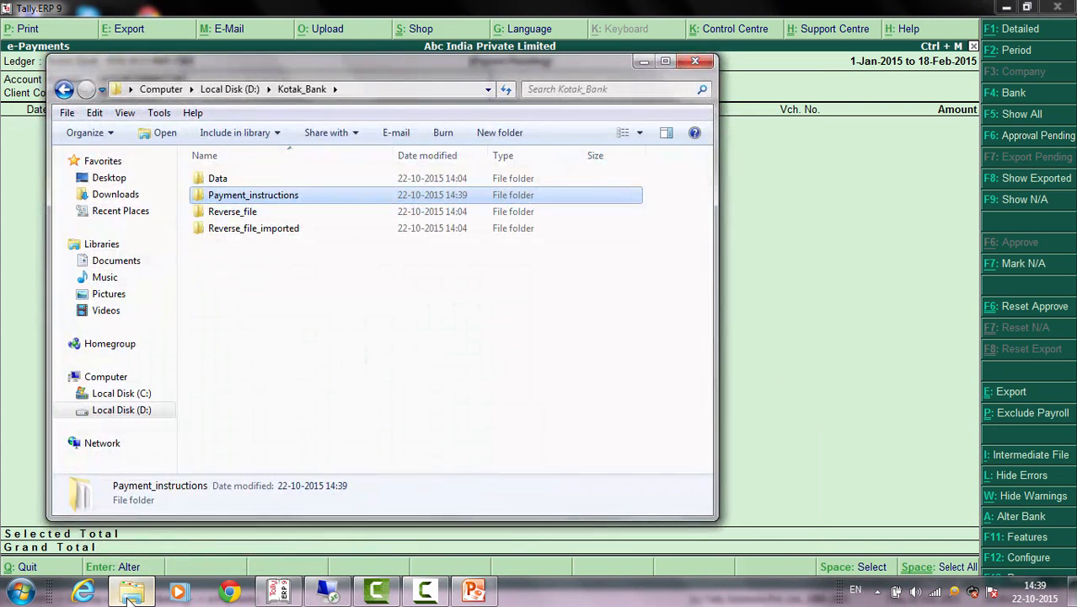
double_click(268, 197)
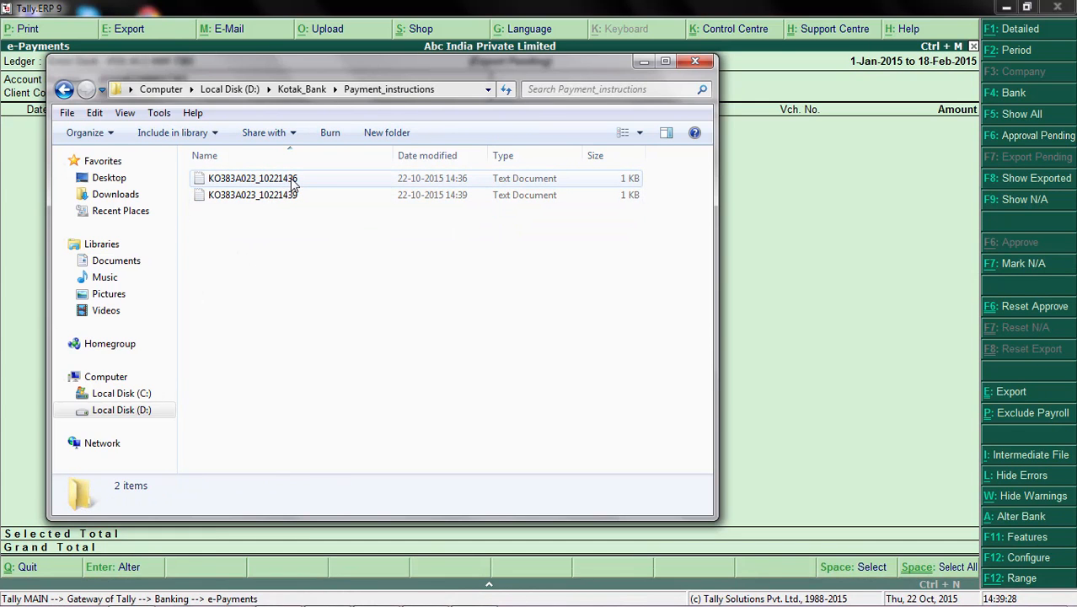
click(292, 181)
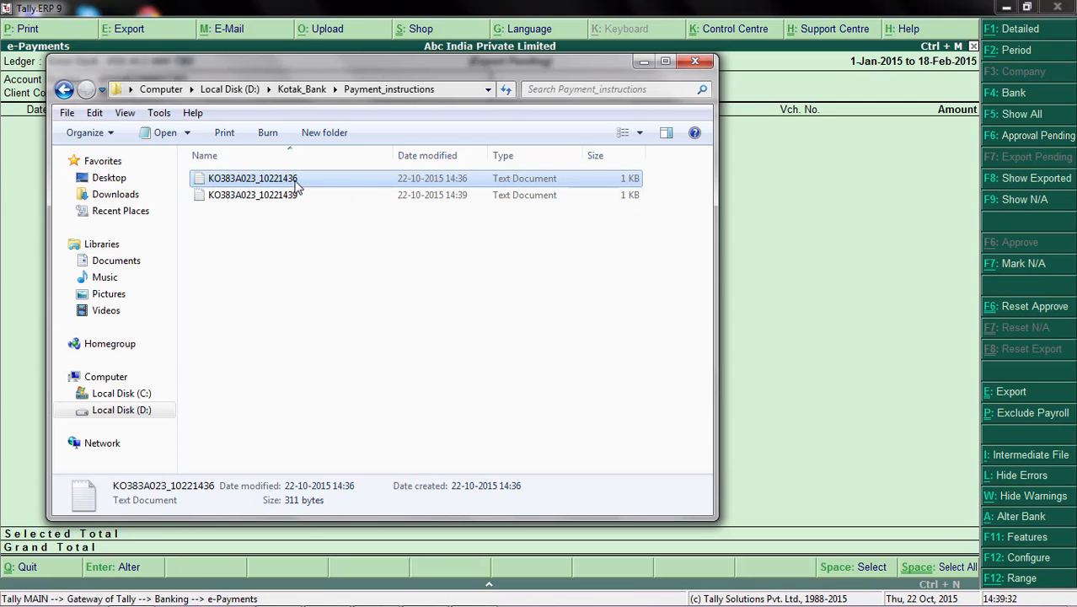
key(Delete)
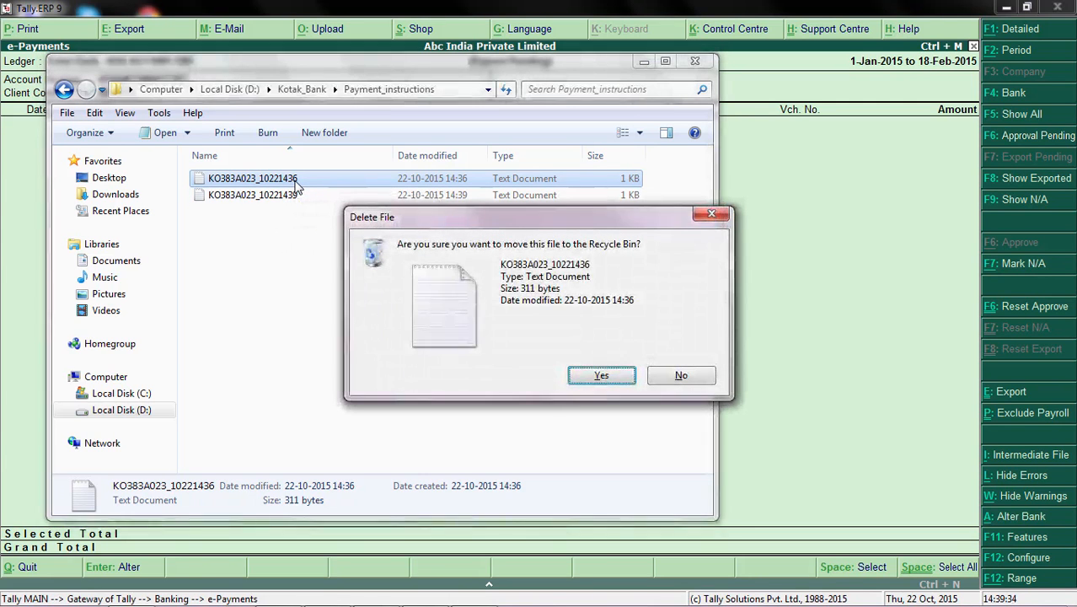
click(590, 383)
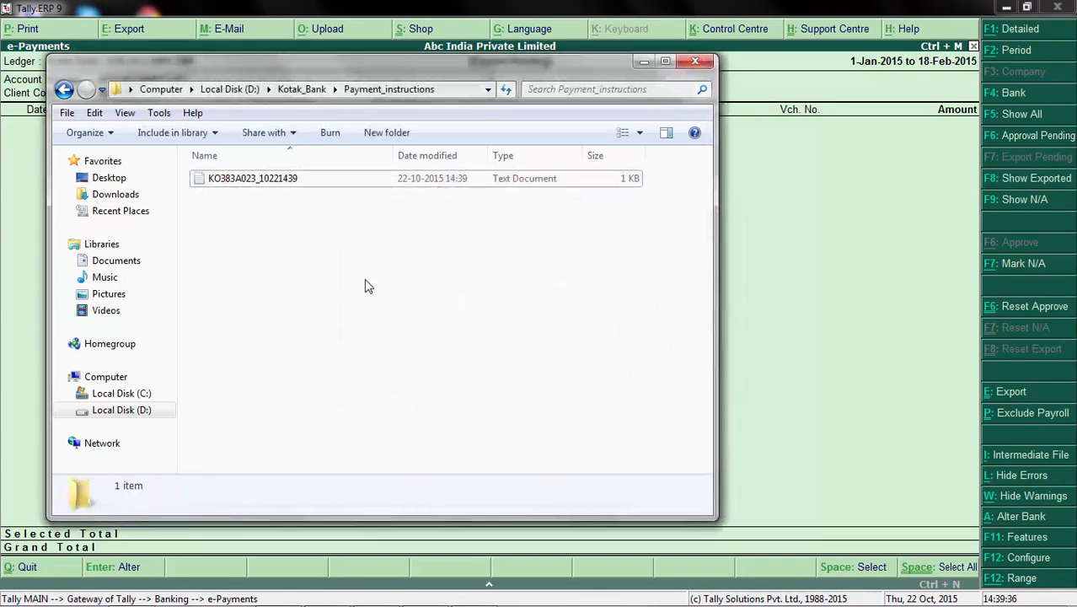
Step: Open and check the KO383A023_10221439 text file, close it, go back to the Kotak_Bank folder and minimize Explorer
double_click(263, 180)
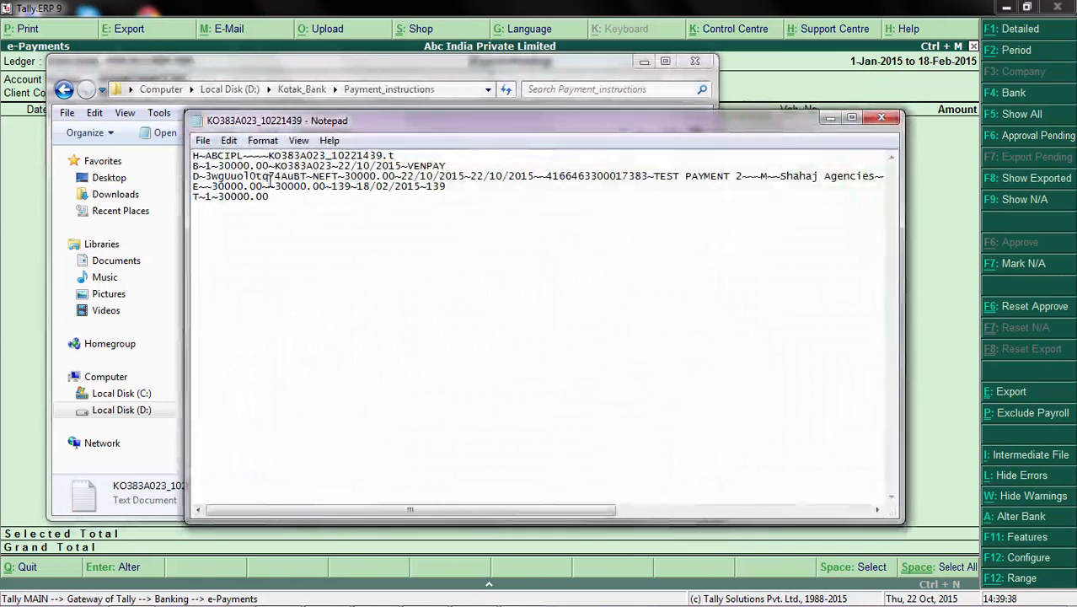
drag(357, 511, 321, 518)
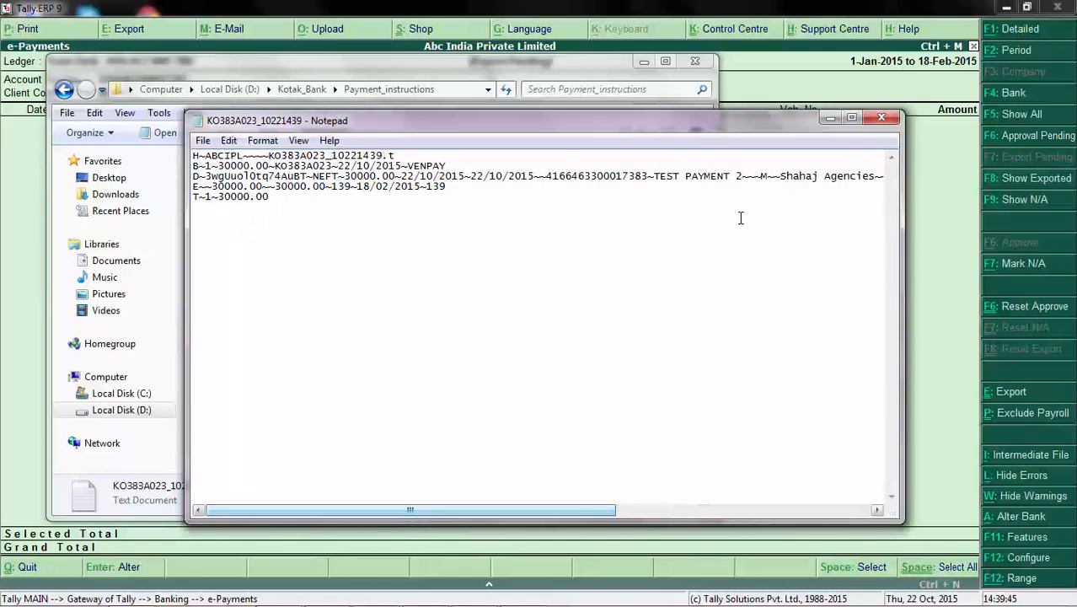
click(882, 118)
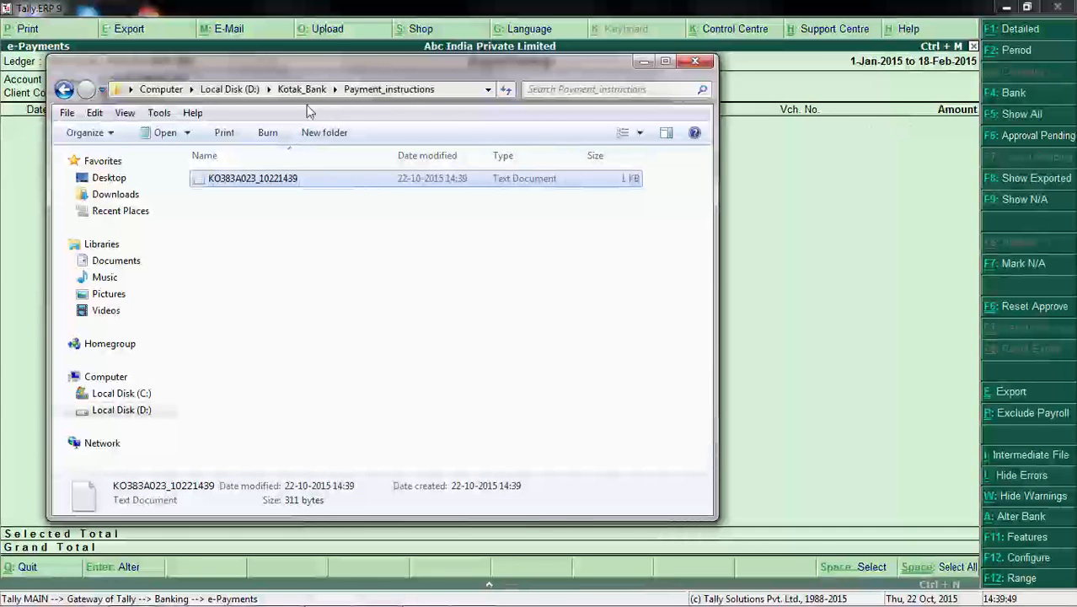
click(299, 89)
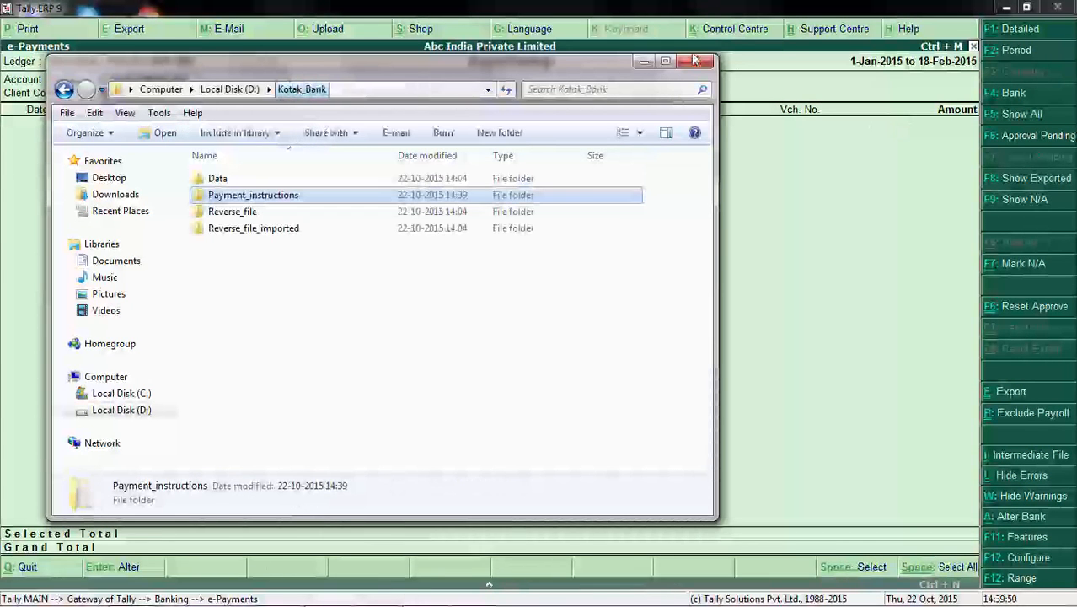
click(640, 62)
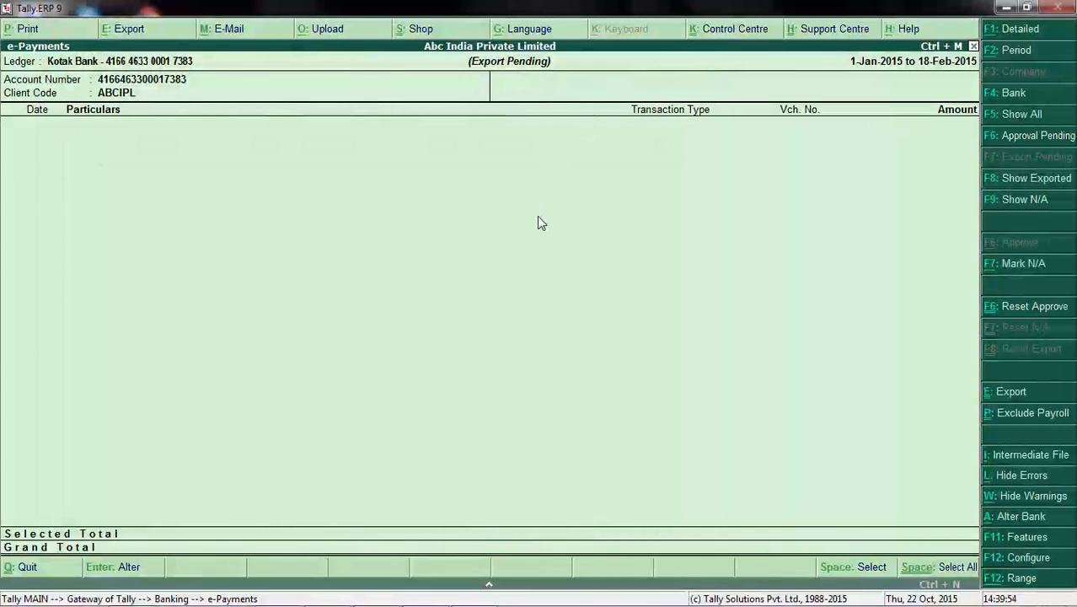
Step: Reopen the e-Payments report for the Kotak Bank ledger, check its approve and export options, and return to the Gateway of Tally
key(Escape)
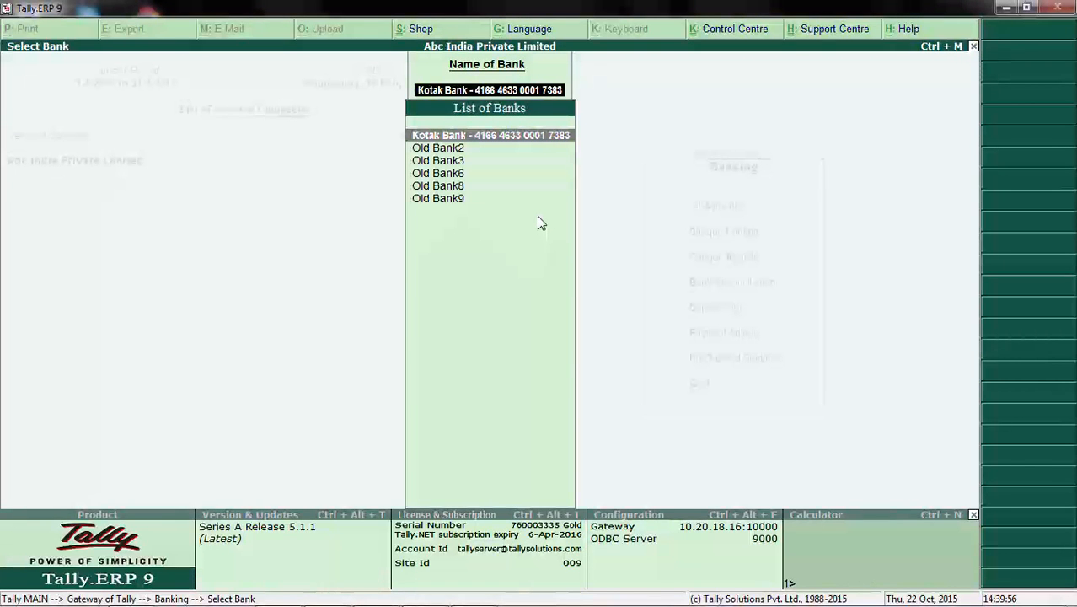
key(Escape)
key(Escape)
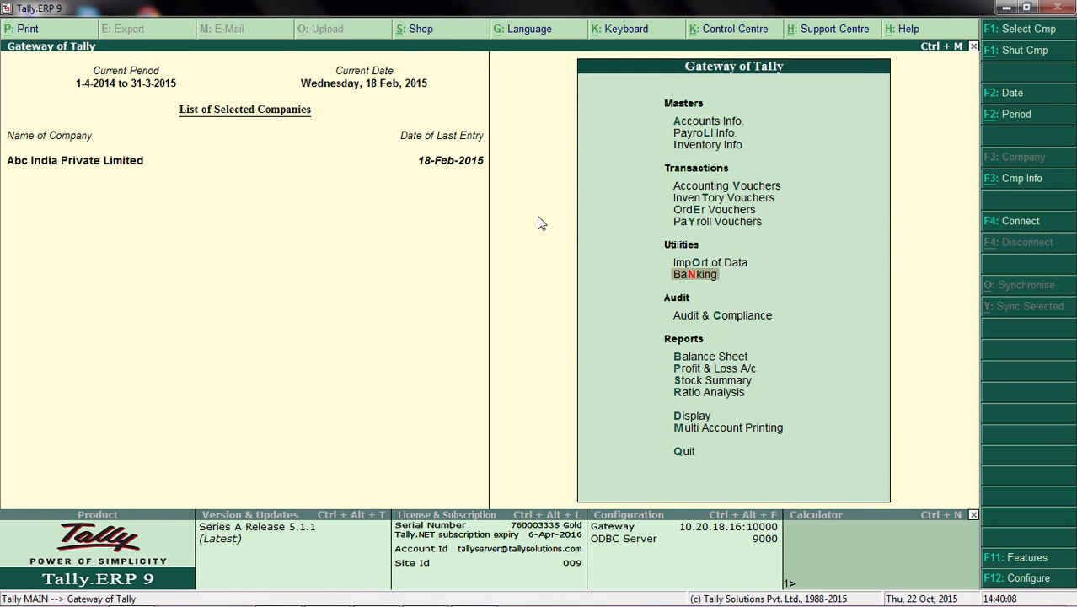
key(Return)
key(Return)
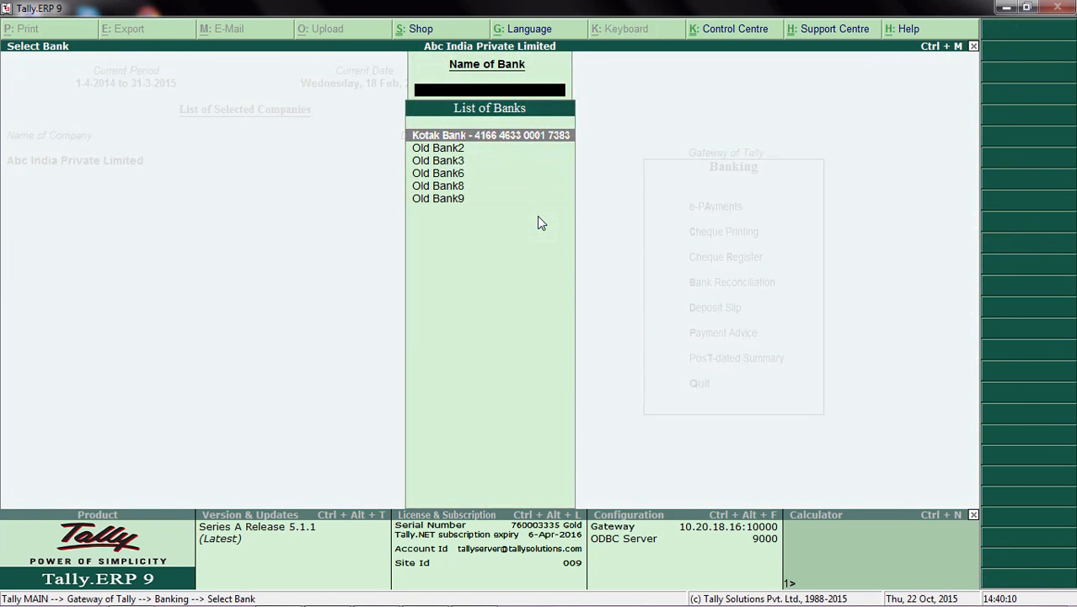
key(Return)
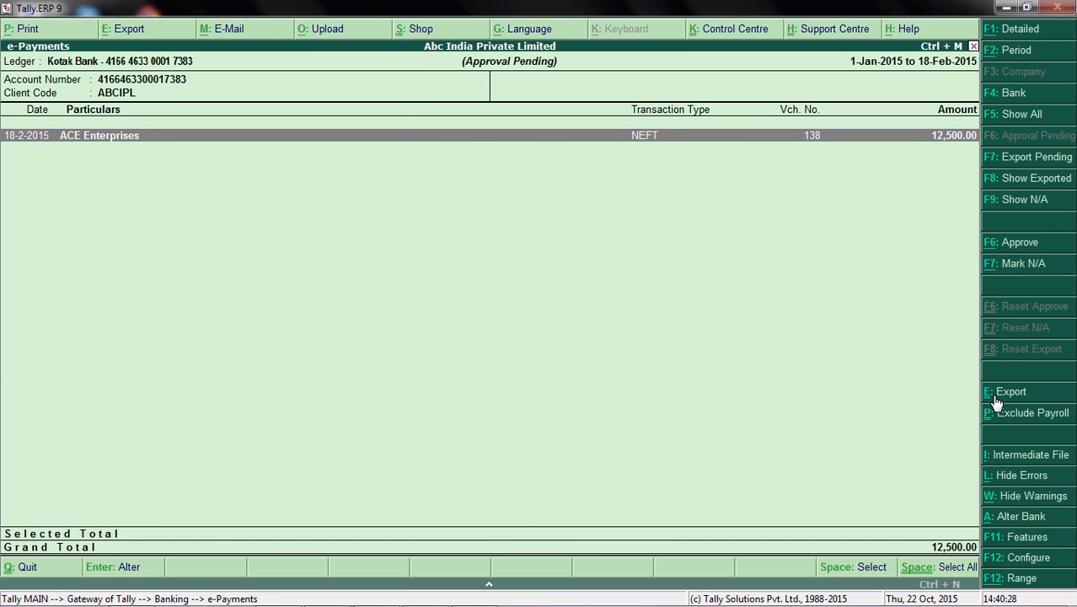
key(Escape)
key(Escape)
key(Escape)
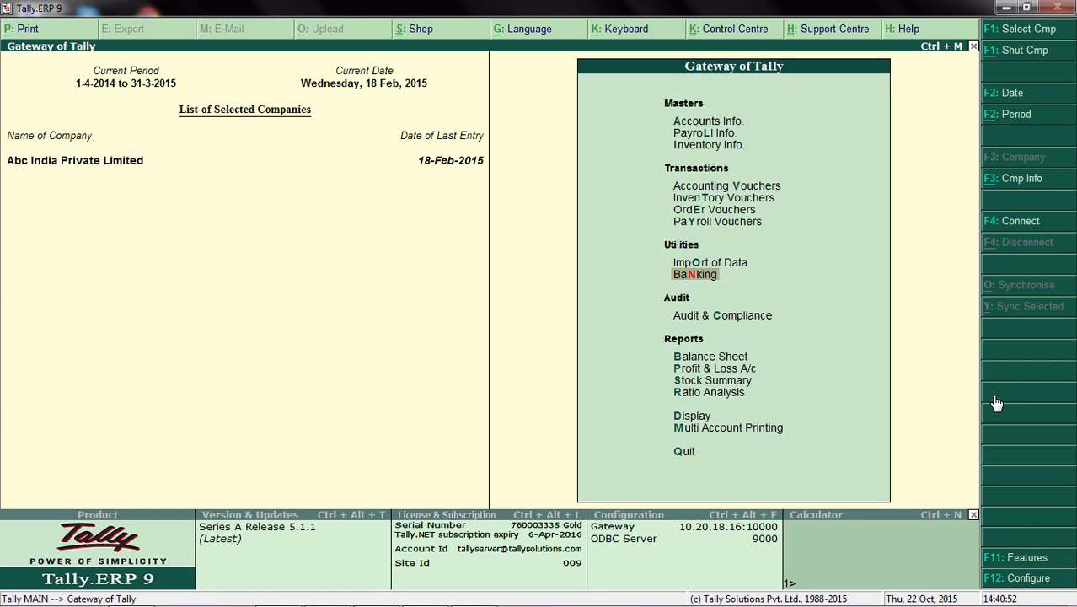
Step: Open the Security Control options for Abc India Private Limited from the company information
key(alt+F3)
key(Down)
key(Down)
key(Down)
key(Down)
key(Down)
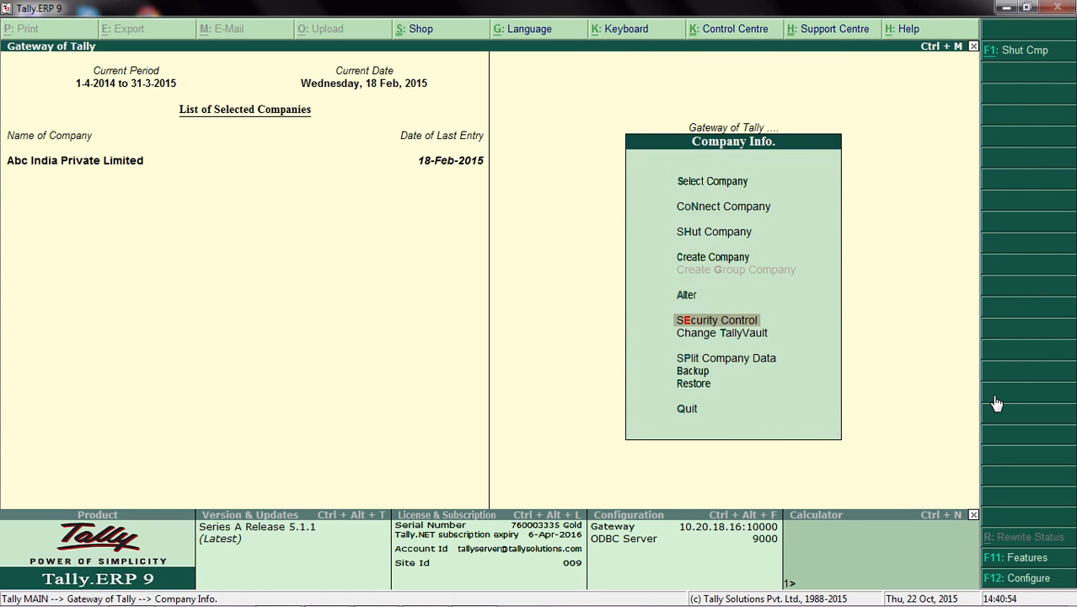
key(Return)
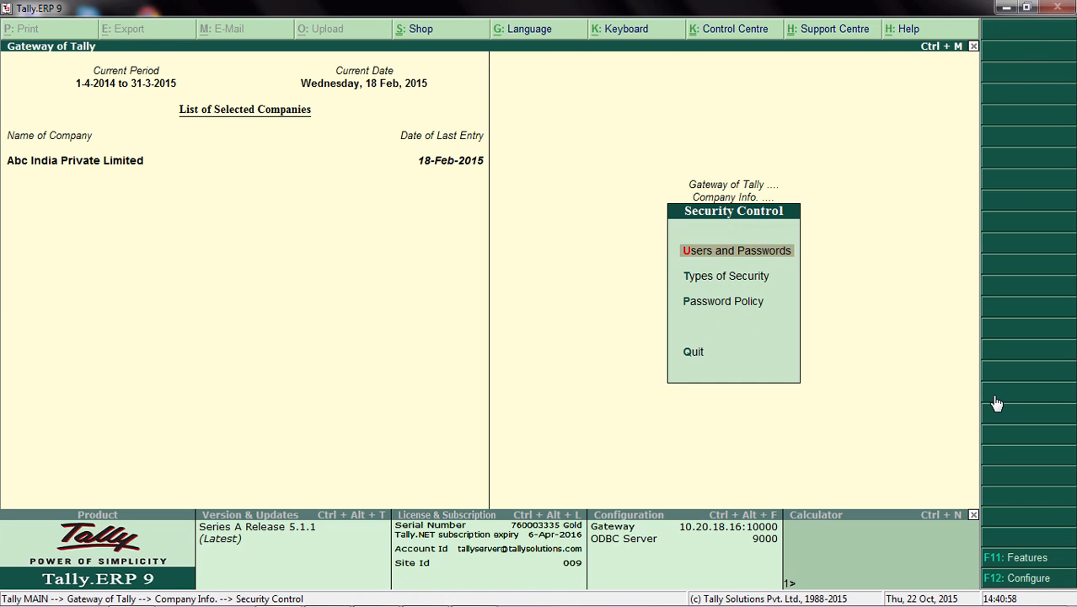
Step: Review the company's Users and Passwords list with the Data Entry user and accept it with the existing entries
key(Return)
key(Return)
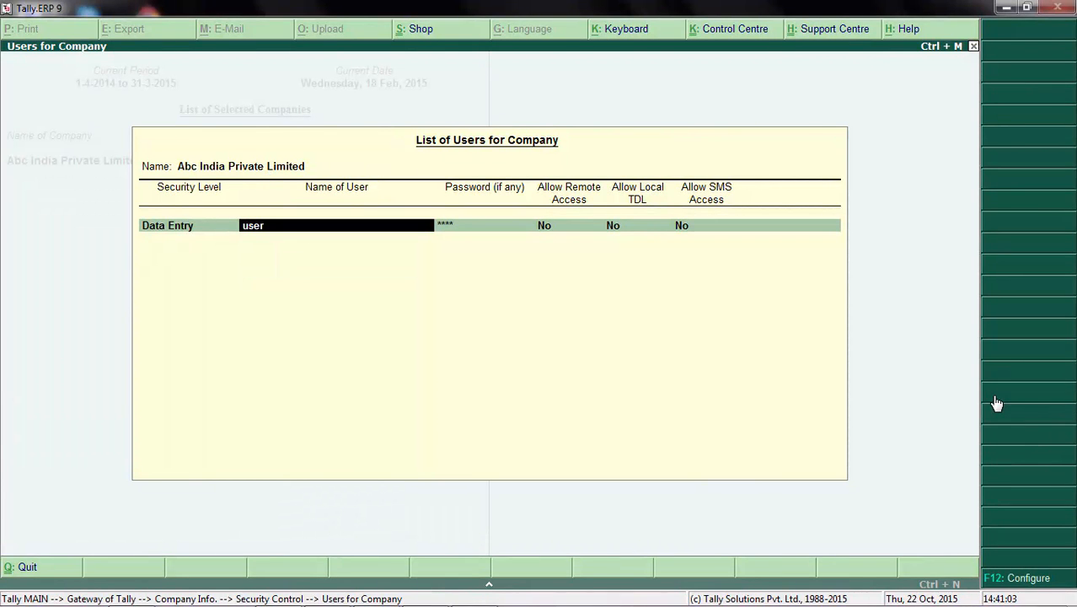
key(Return)
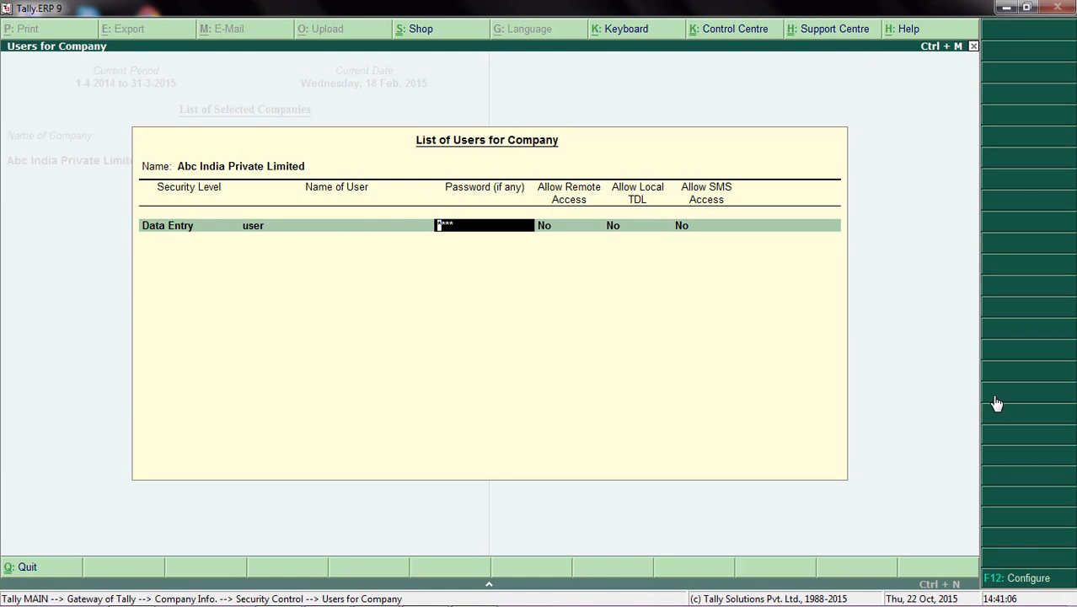
key(Return)
key(Return)
key(Return)
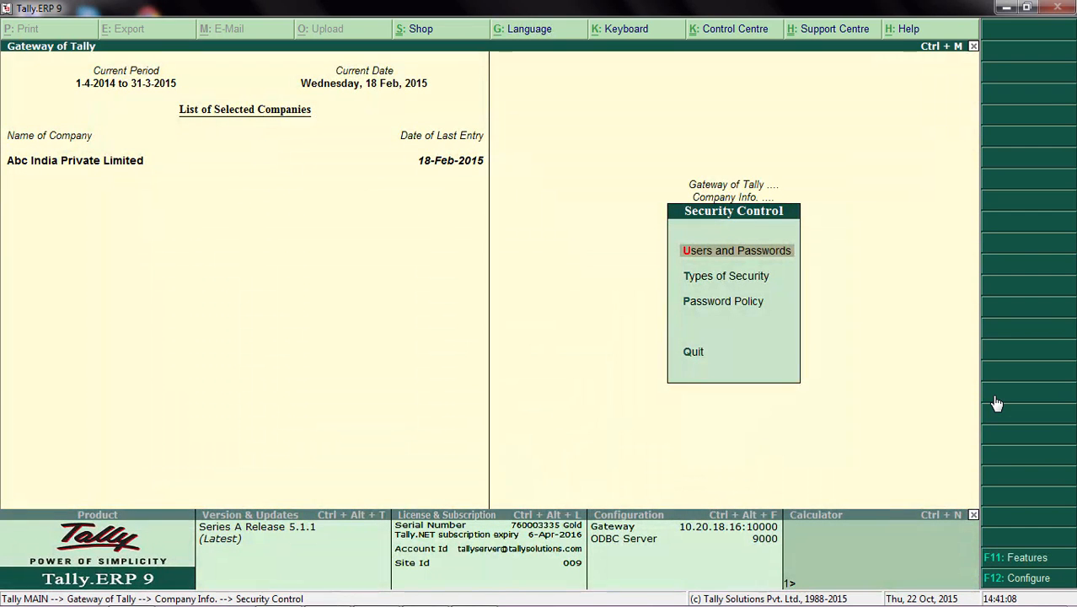
Step: Open the Data Entry security level and go through its general settings up to the disallowed facilities
key(Down)
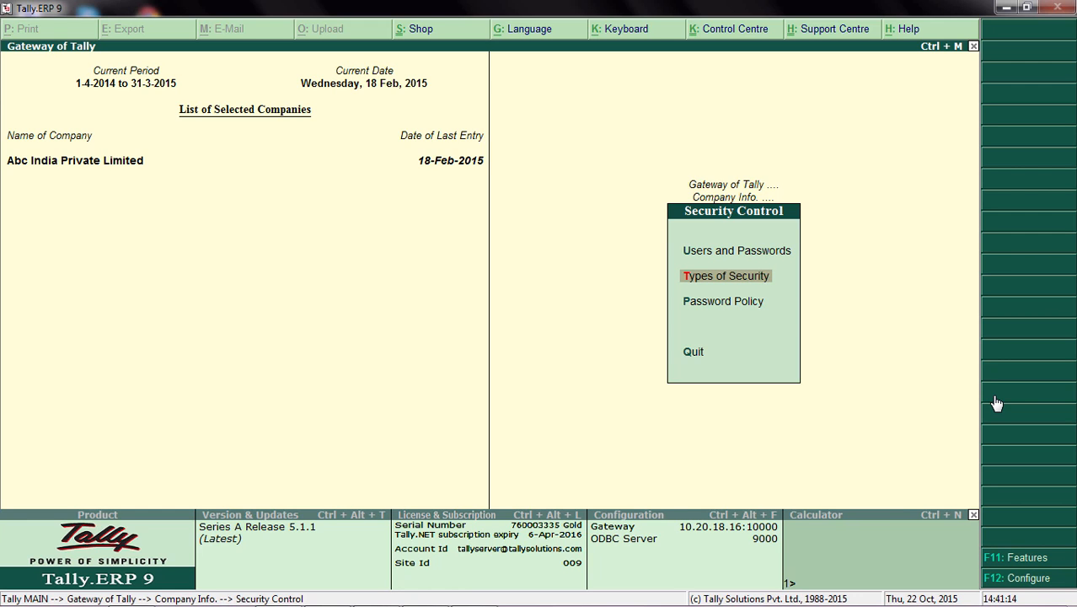
key(Return)
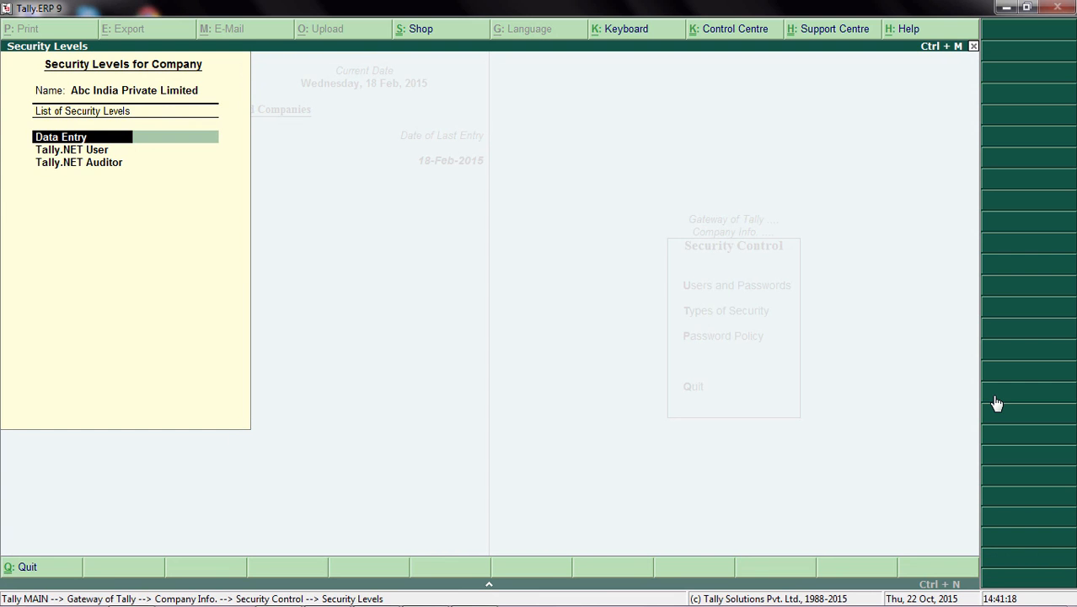
key(Return)
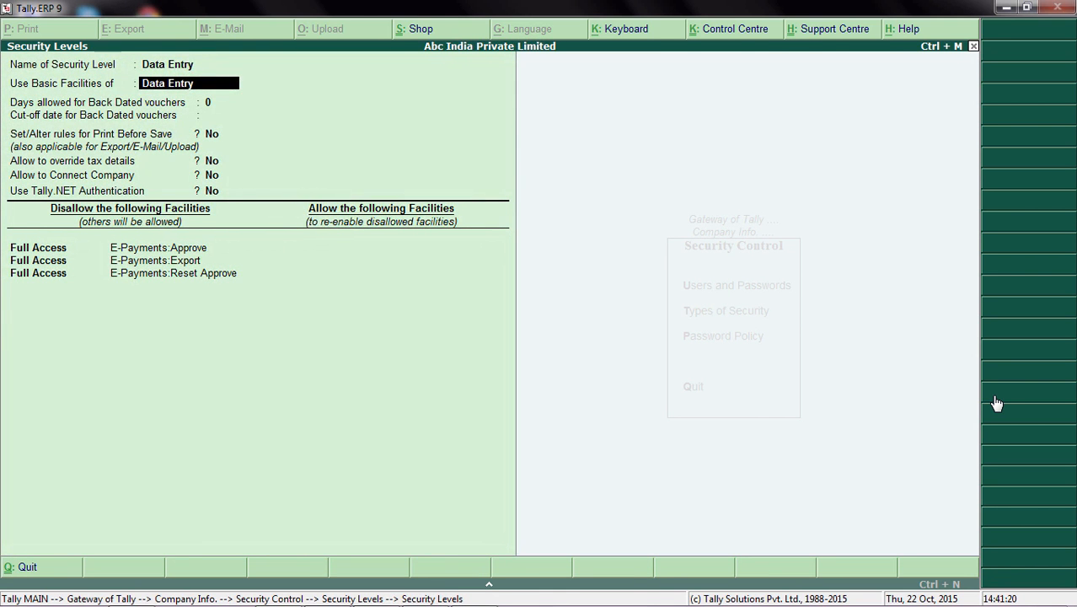
key(Return)
key(Return)
key(Return)
key(Return)
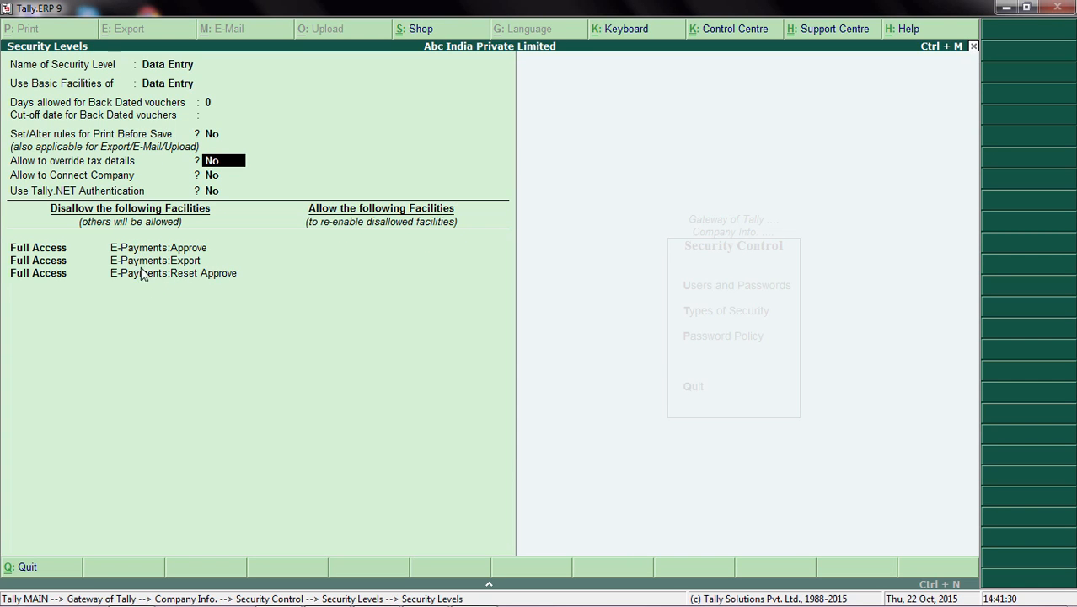
key(Return)
key(Return)
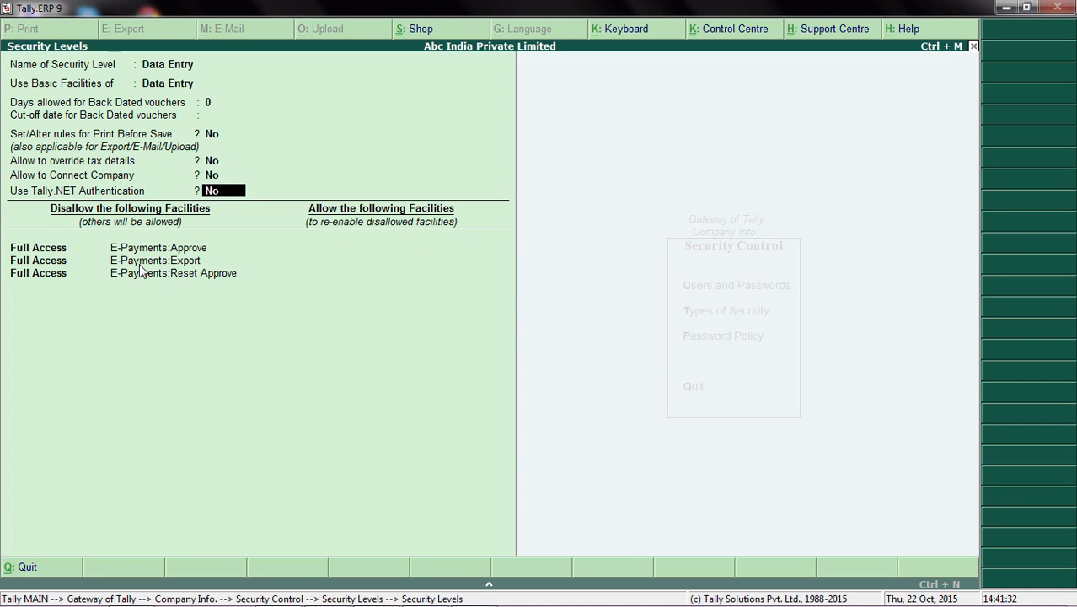
key(Return)
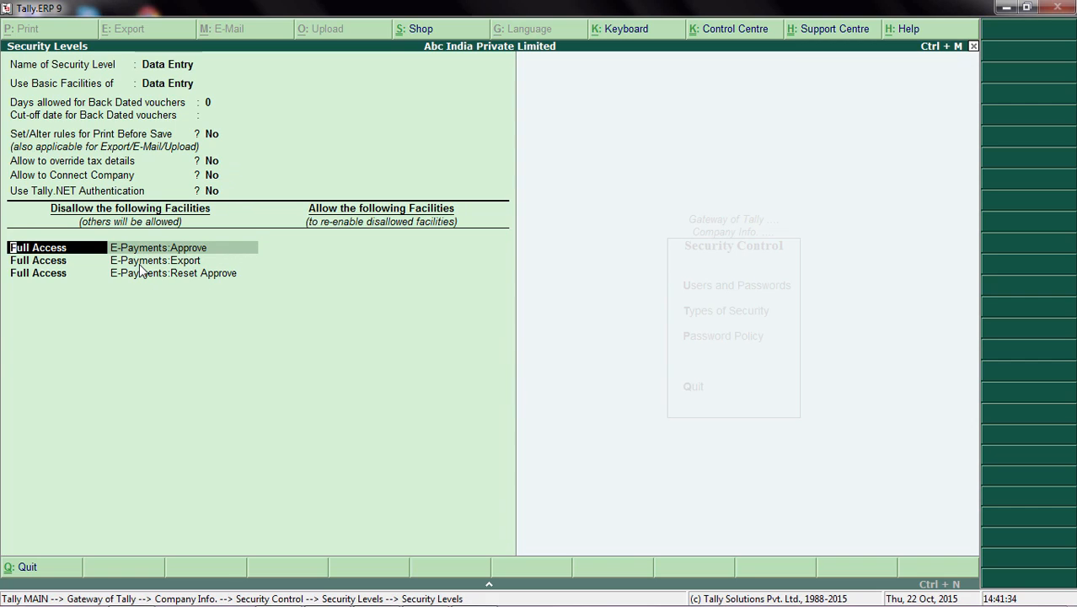
Step: Review the disallowed Full Access facilities for E-Payments Approve, Export and Reset Approve
key(Return)
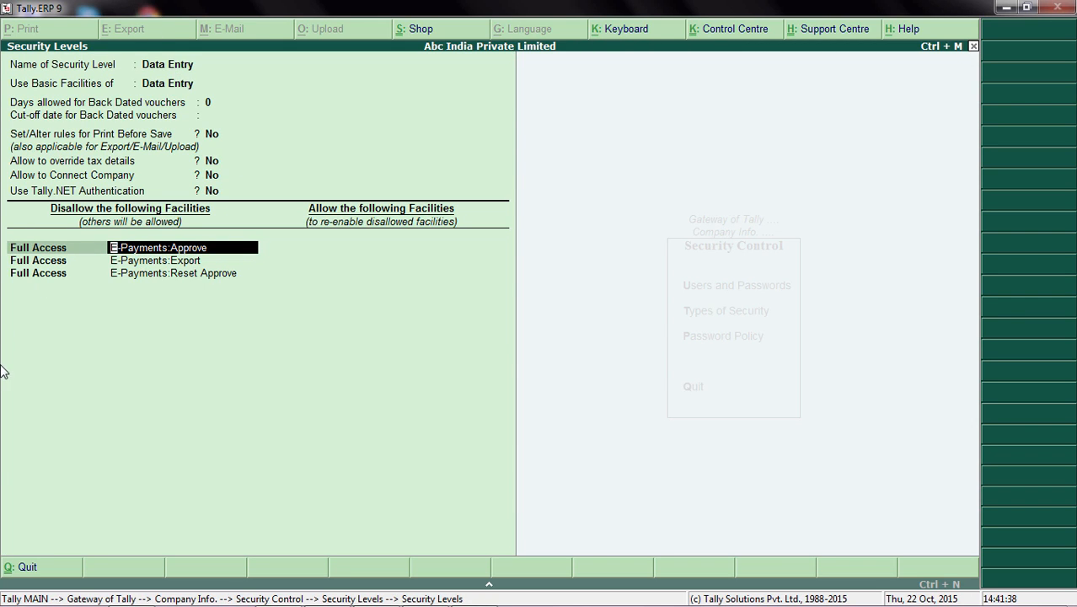
key(Return)
key(Return)
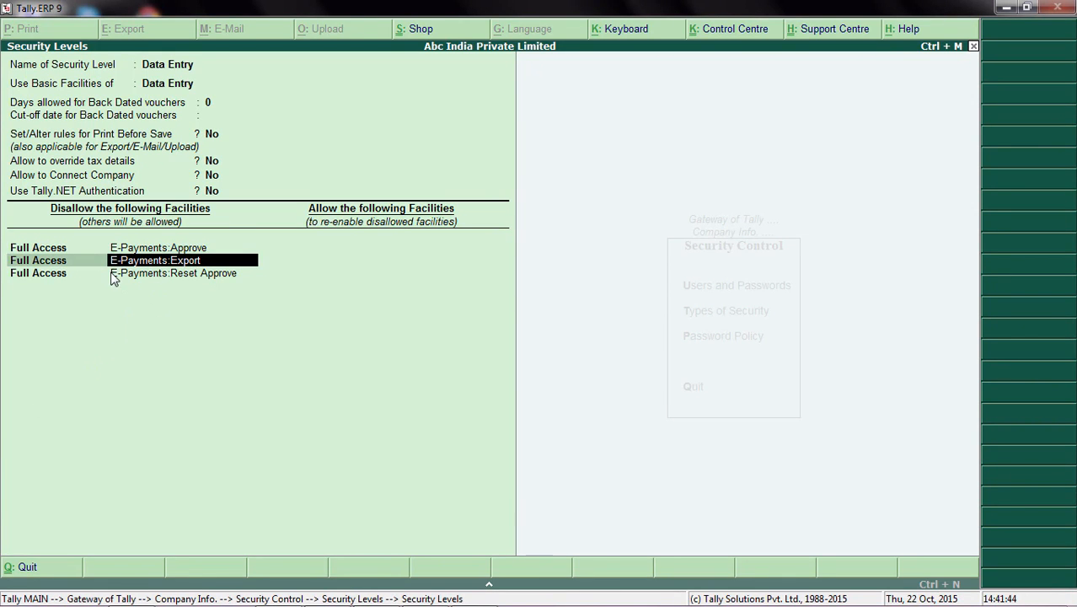
key(Return)
key(Return)
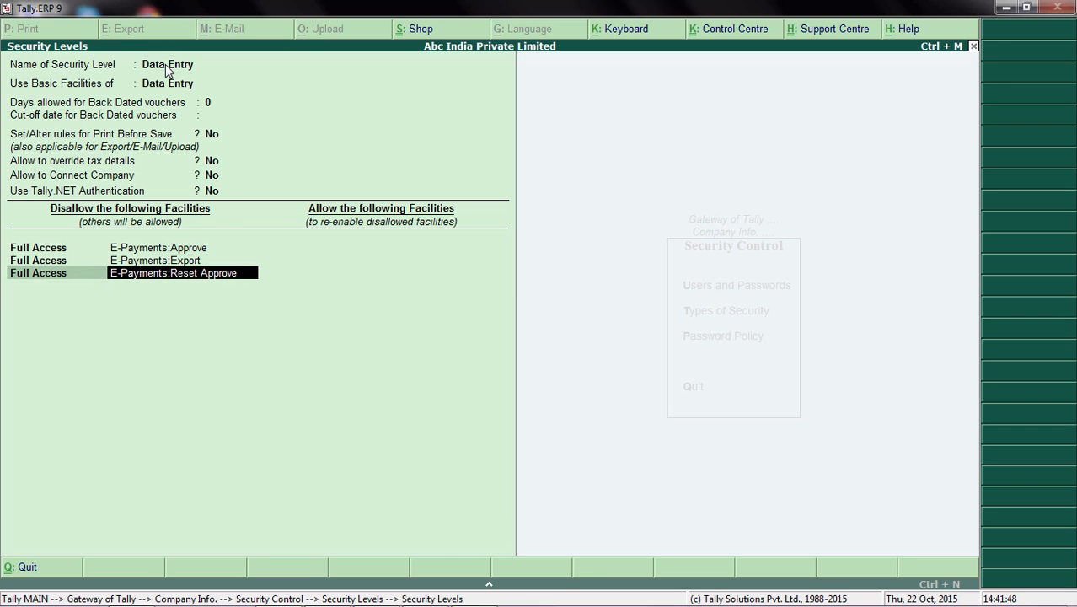
key(Return)
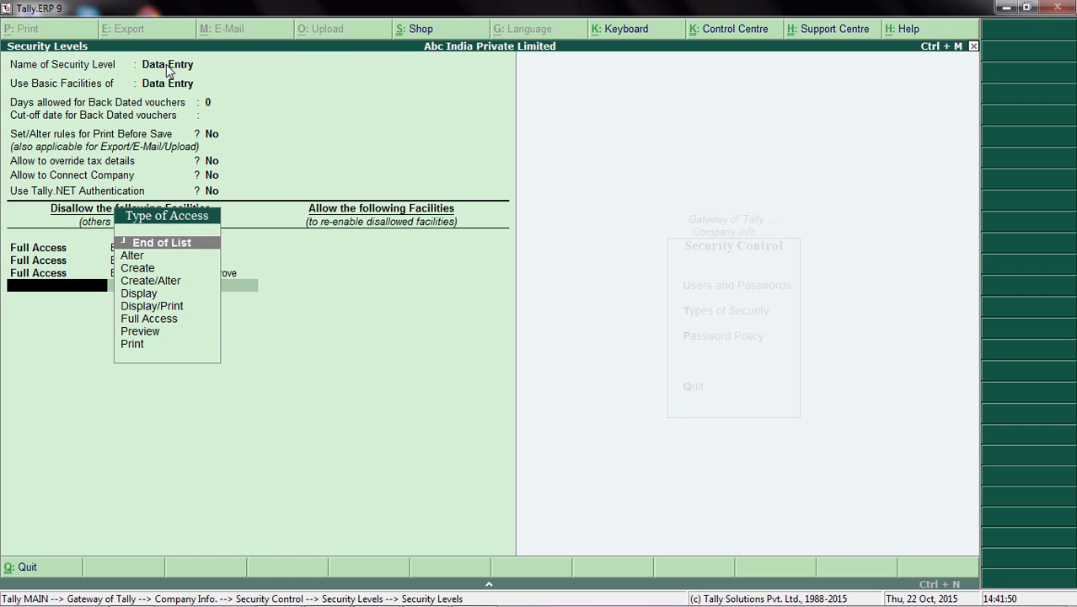
key(Down)
key(Down)
key(Down)
key(Down)
key(Down)
key(Down)
key(Return)
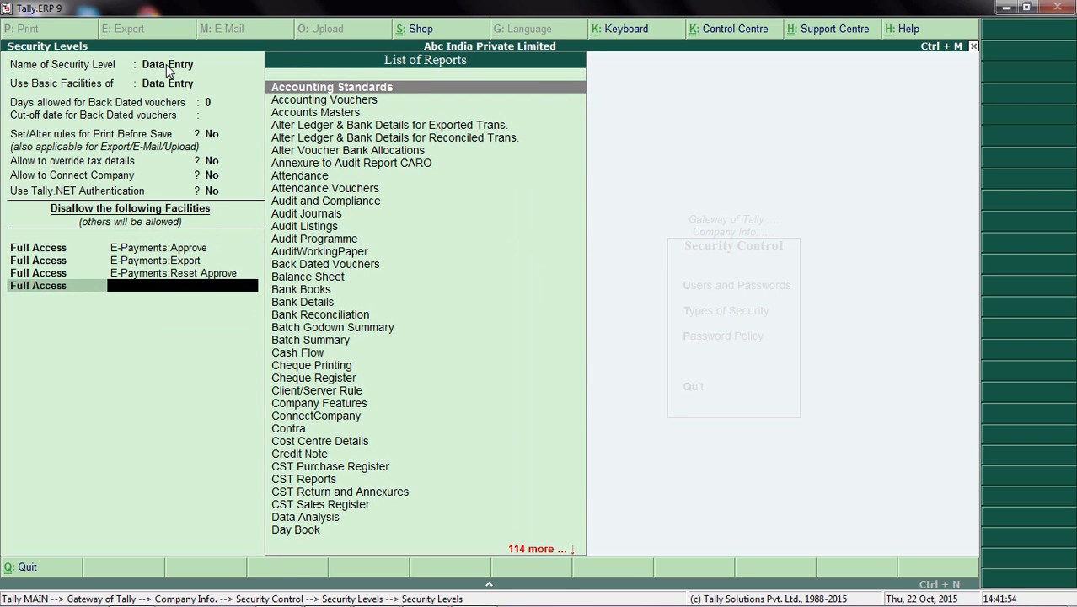
key(Return)
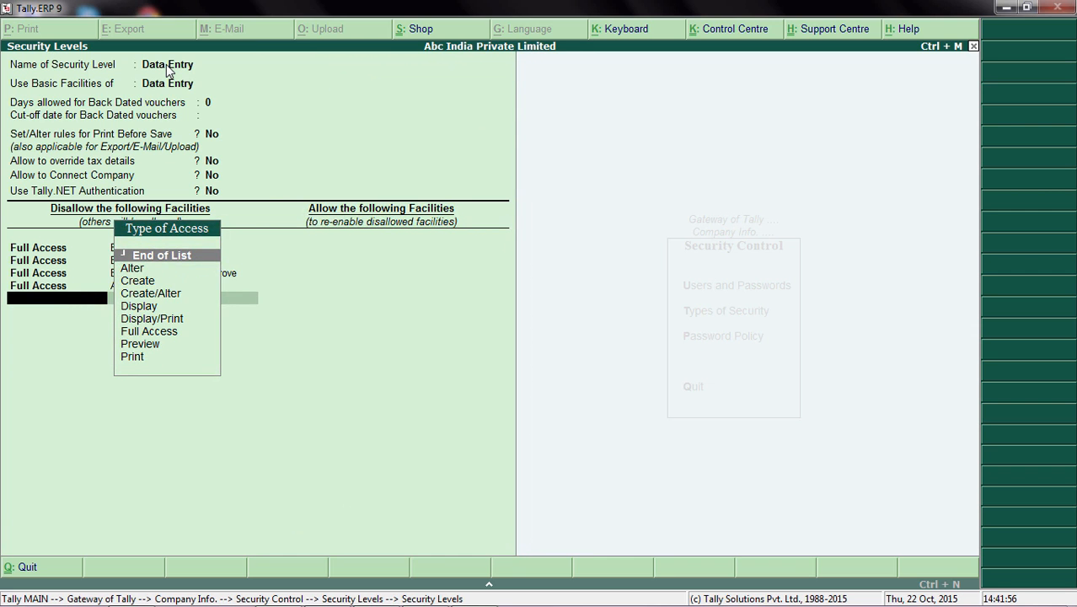
key(BackSpace)
key(BackSpace)
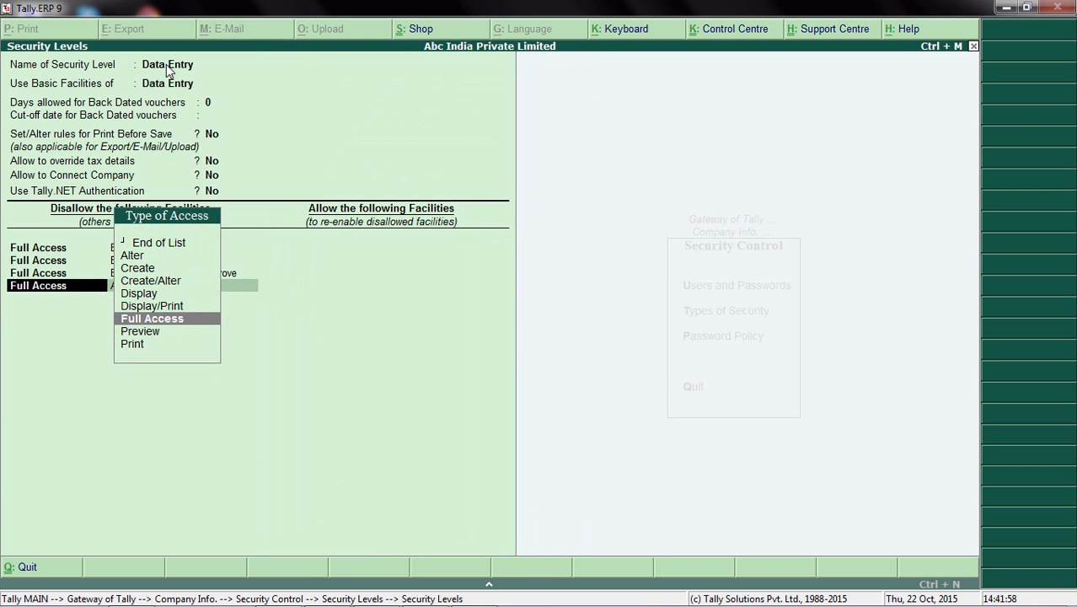
key(Up)
key(Up)
key(Up)
key(Up)
key(Up)
key(Up)
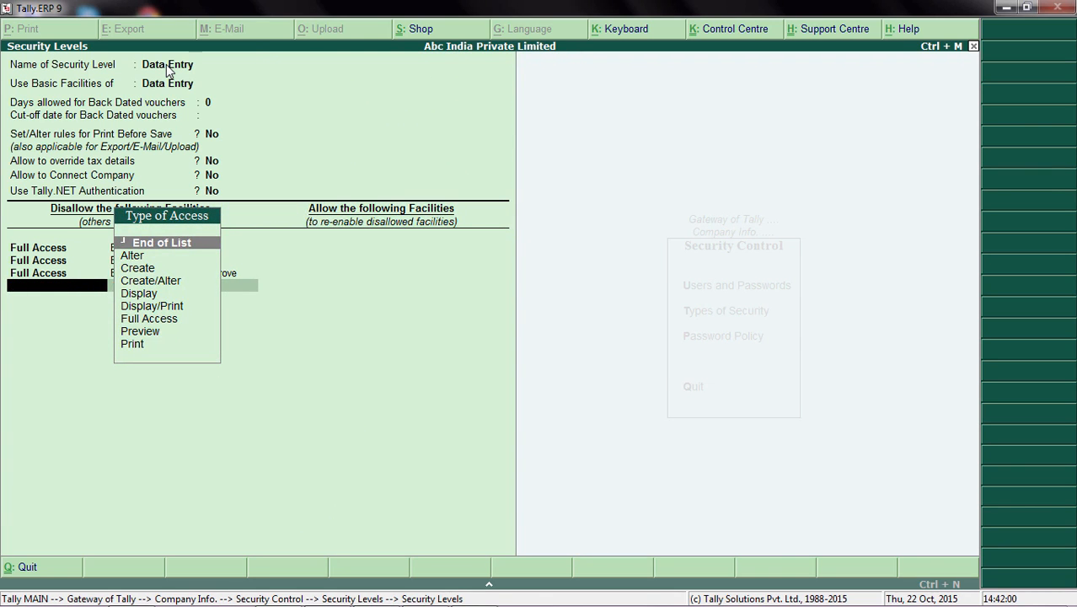
Step: End both facility lists, save the Data Entry security level and return to the Gateway of Tally
key(Return)
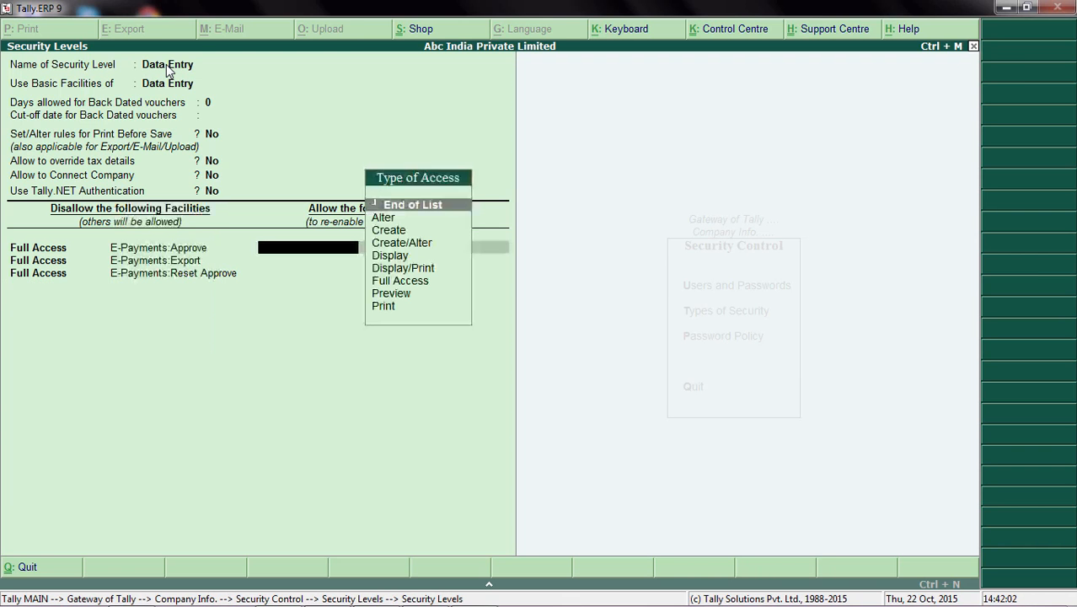
key(Return)
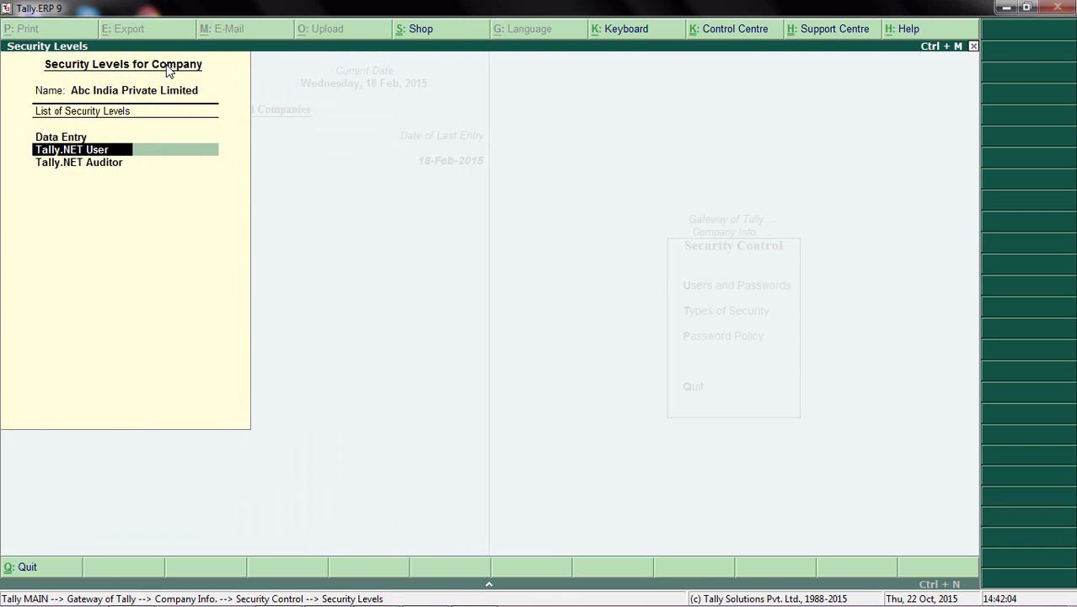
key(Escape)
key(Escape)
key(Escape)
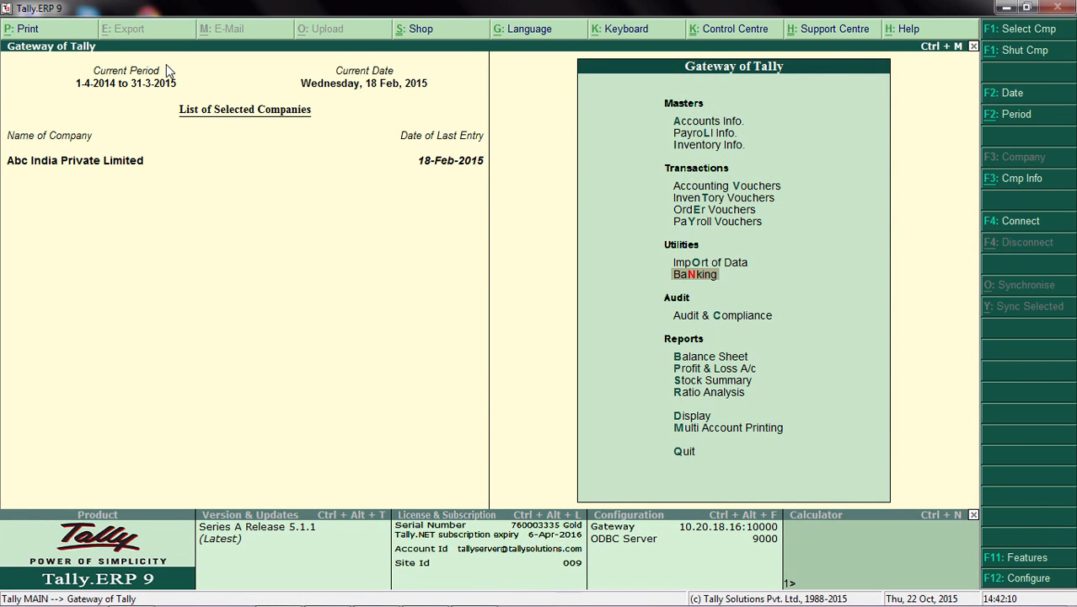
Step: Shut Abc India Private Limited and select it again from the list of companies
key(alt+F1)
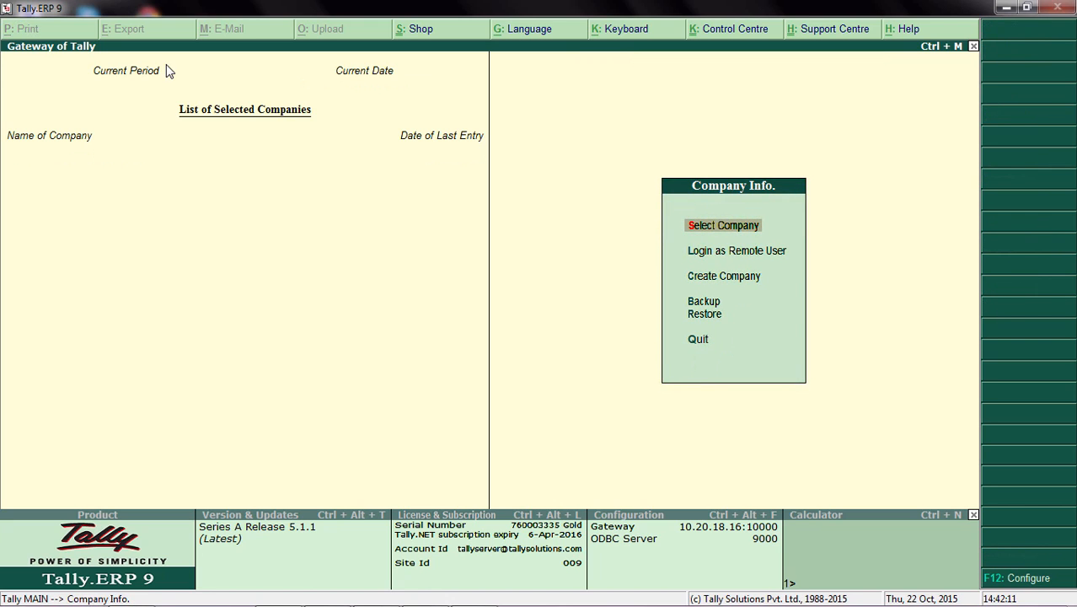
key(Return)
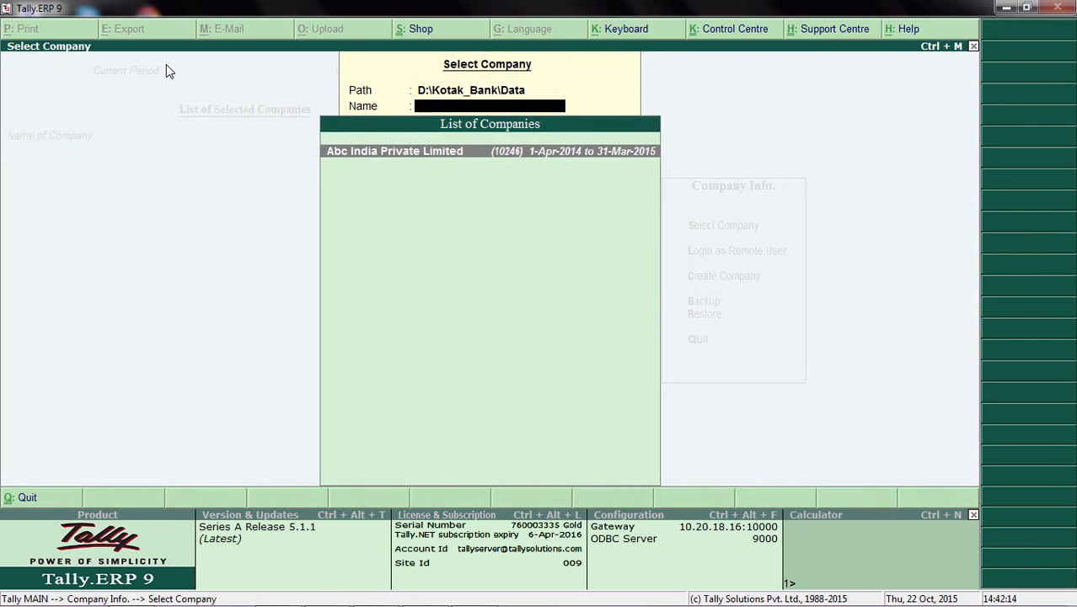
key(Return)
Step: Log in to the company with the user name "user" and the account password
text(USER)
key(BackSpace)
key(BackSpace)
key(BackSpace)
key(BackSpace)
key(Caps_Lock)
text(user)
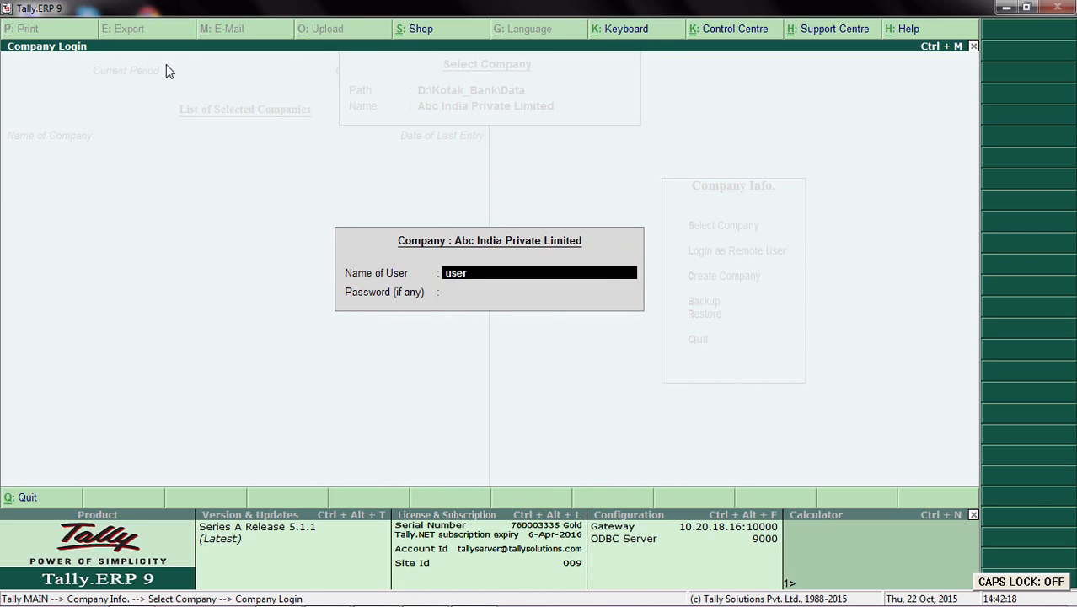
key(Return)
key(Return)
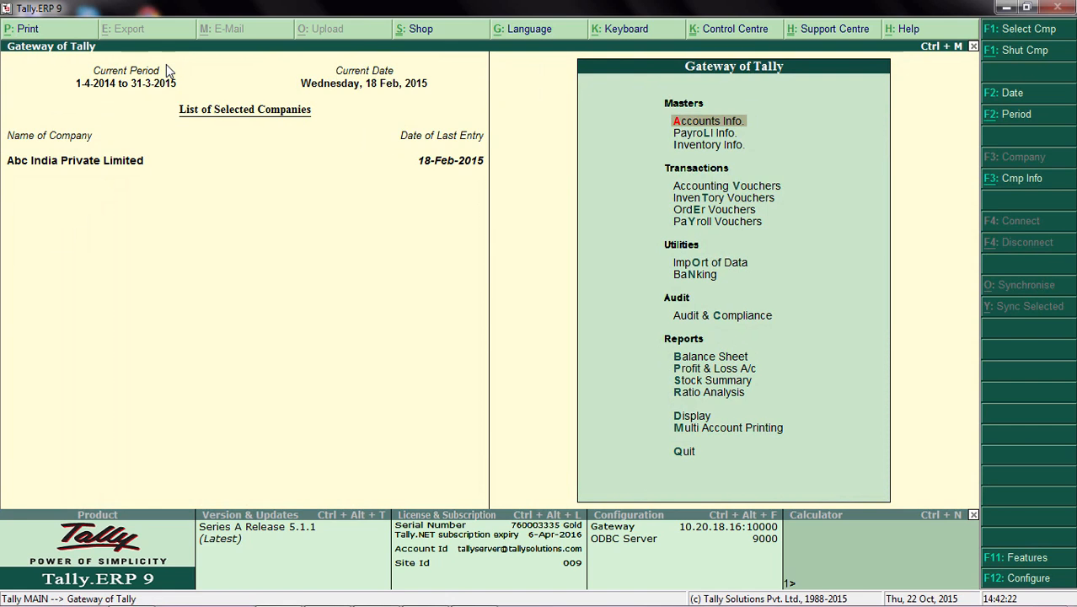
Step: Open the e-Payments report for the Kotak Bank ledger to check which options the restricted user has
key(Down)
key(Down)
key(Down)
key(Down)
key(Down)
key(Down)
key(Down)
key(Down)
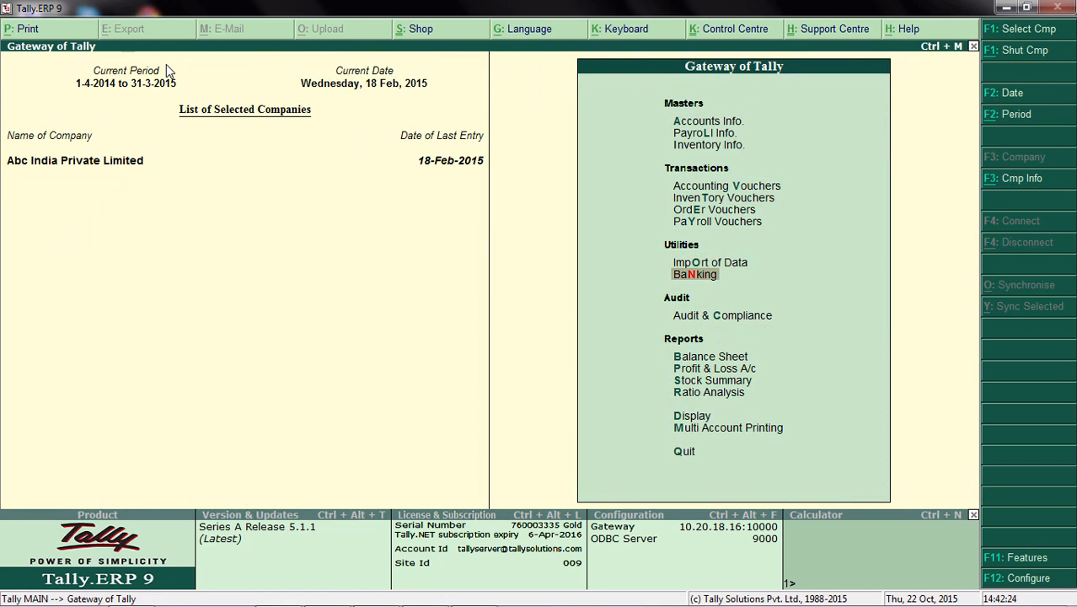
key(Return)
key(Return)
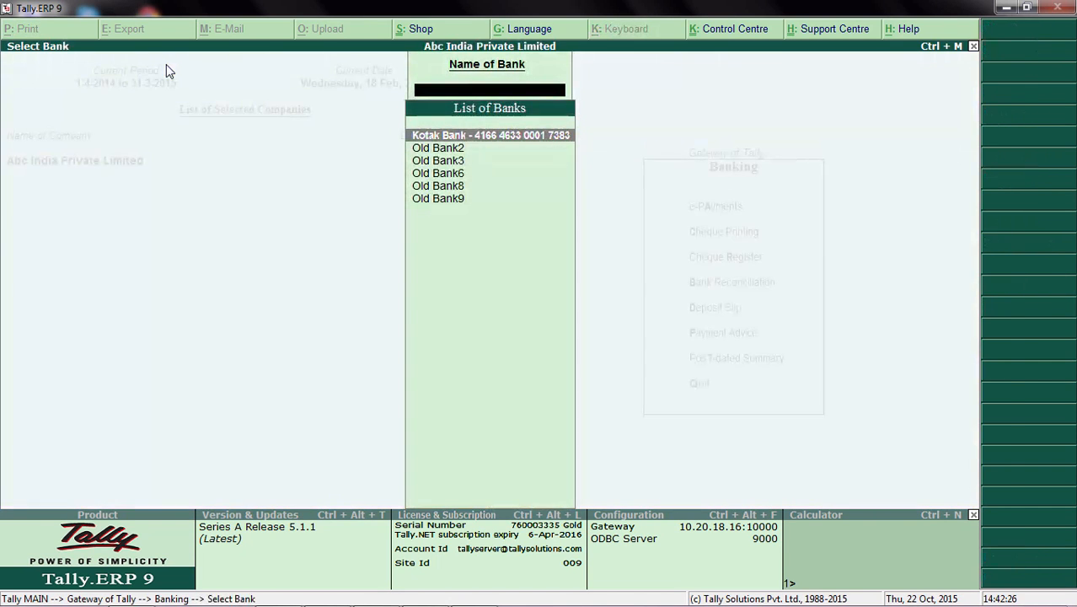
key(Return)
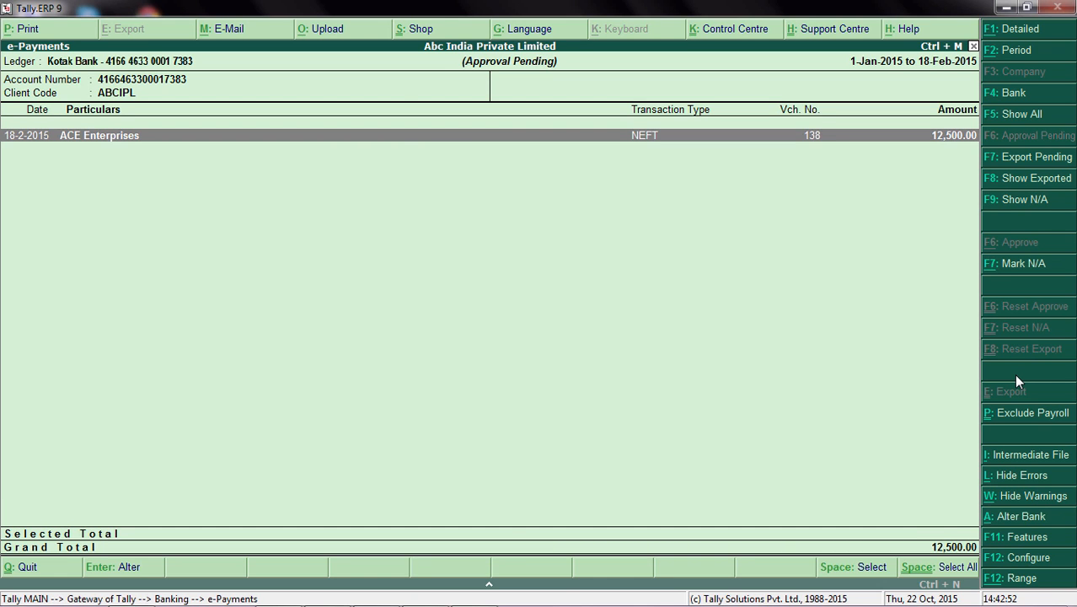
Step: Close the e-Payments report and the bank selection to return to the Gateway of Tally
key(Escape)
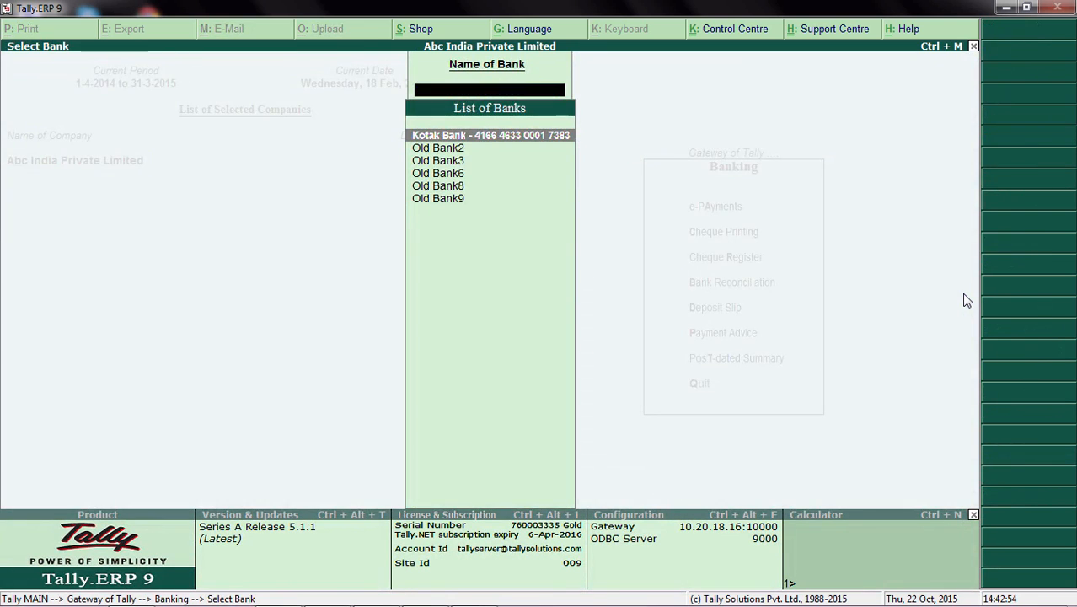
key(Escape)
key(Escape)
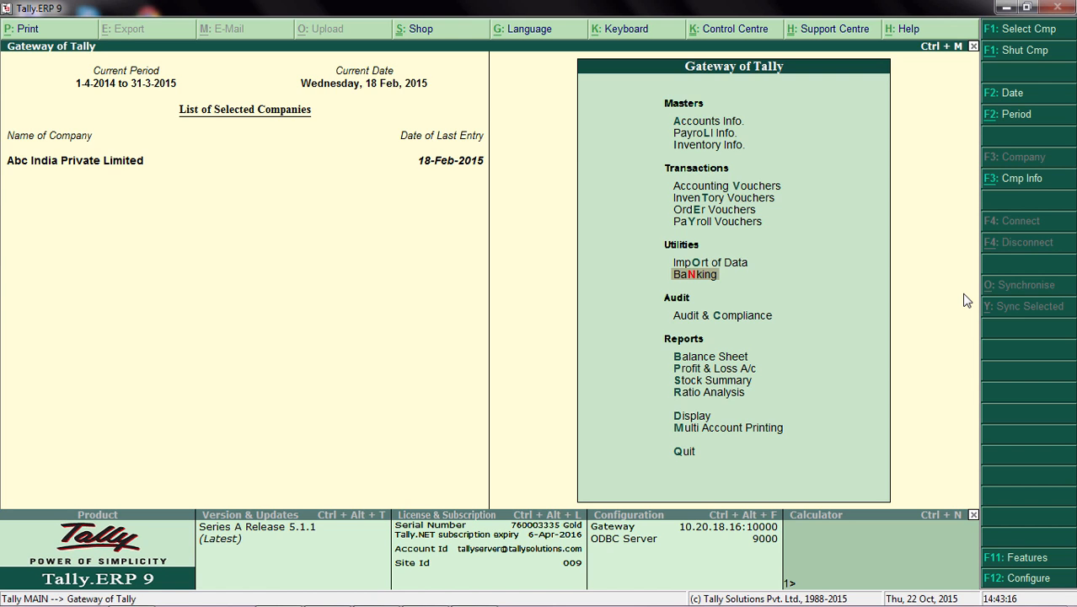
Step: Open the e-Payments report for the Kotak Bank ledger and show its exported transactions
key(Return)
key(Return)
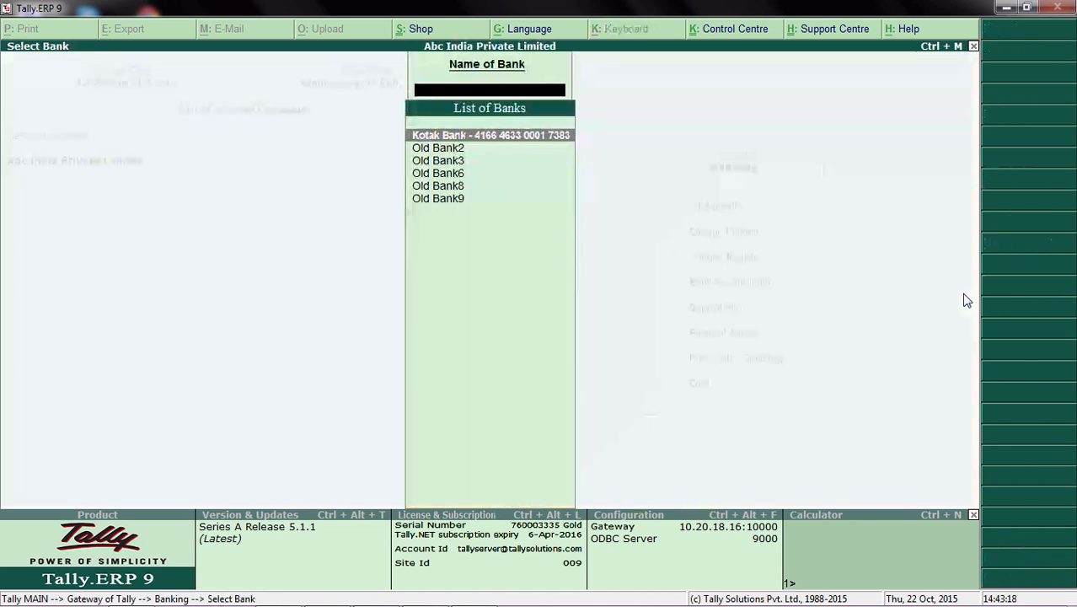
key(Return)
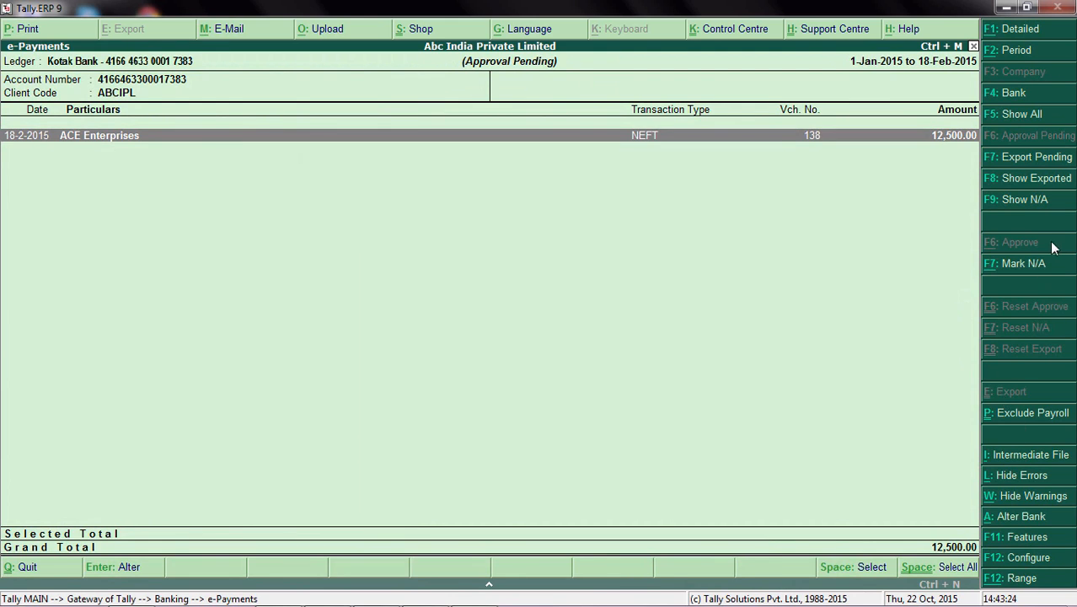
click(1049, 189)
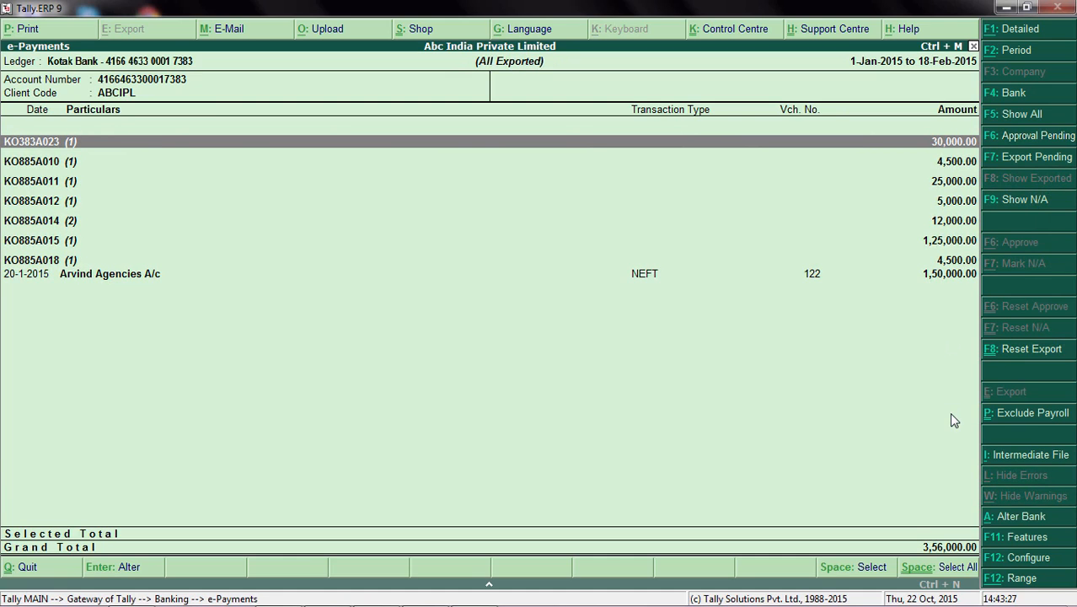
Step: Import the intermediate file Kotak_IMF.xlsx from D:\Kotak_Bank\Reverse_file and accept the bank date update
click(1016, 460)
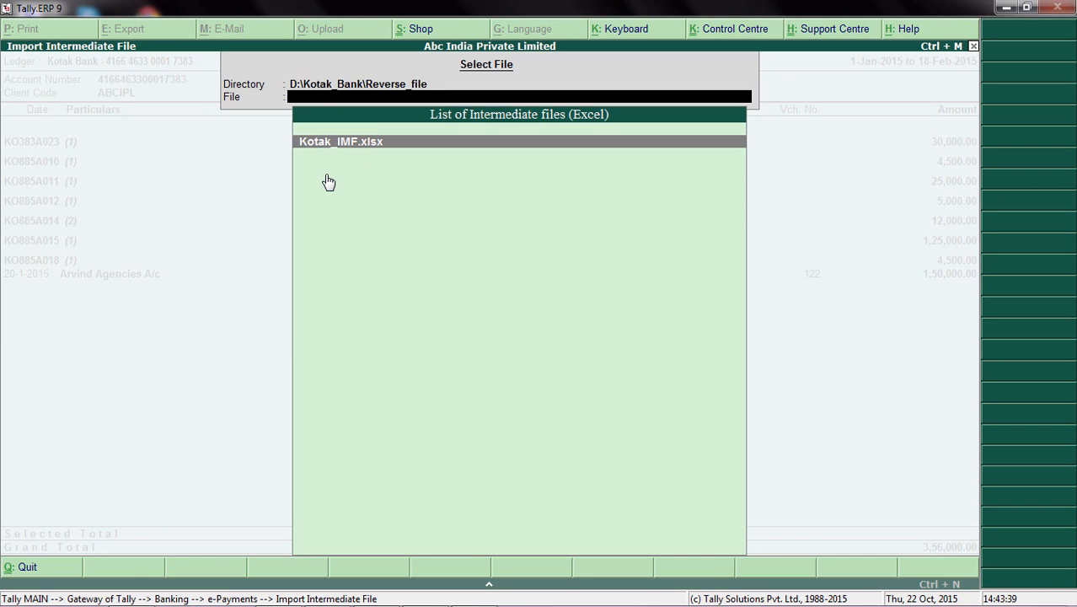
key(Return)
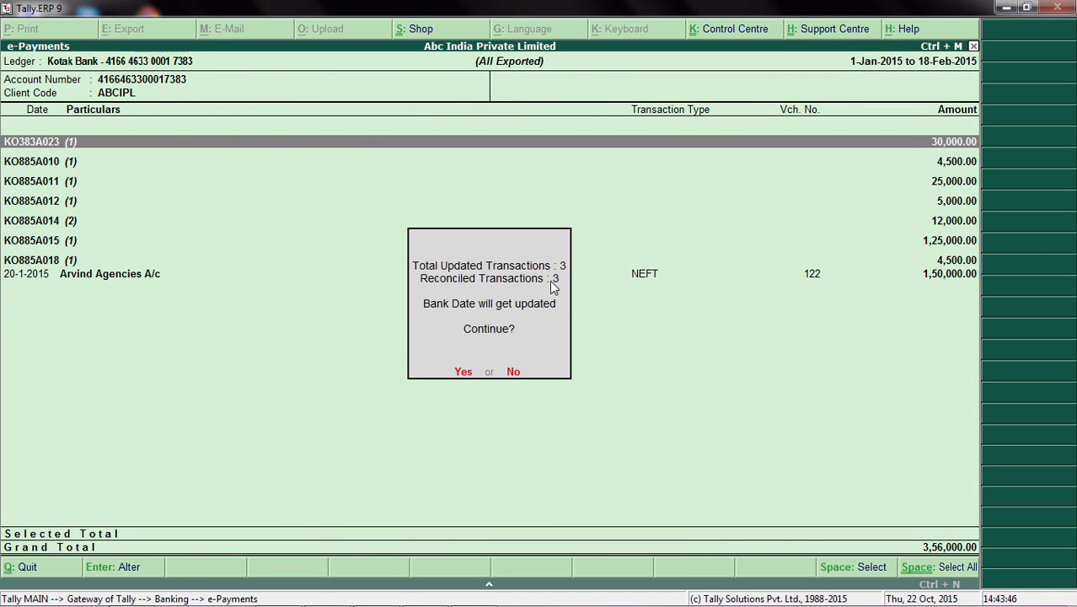
click(468, 376)
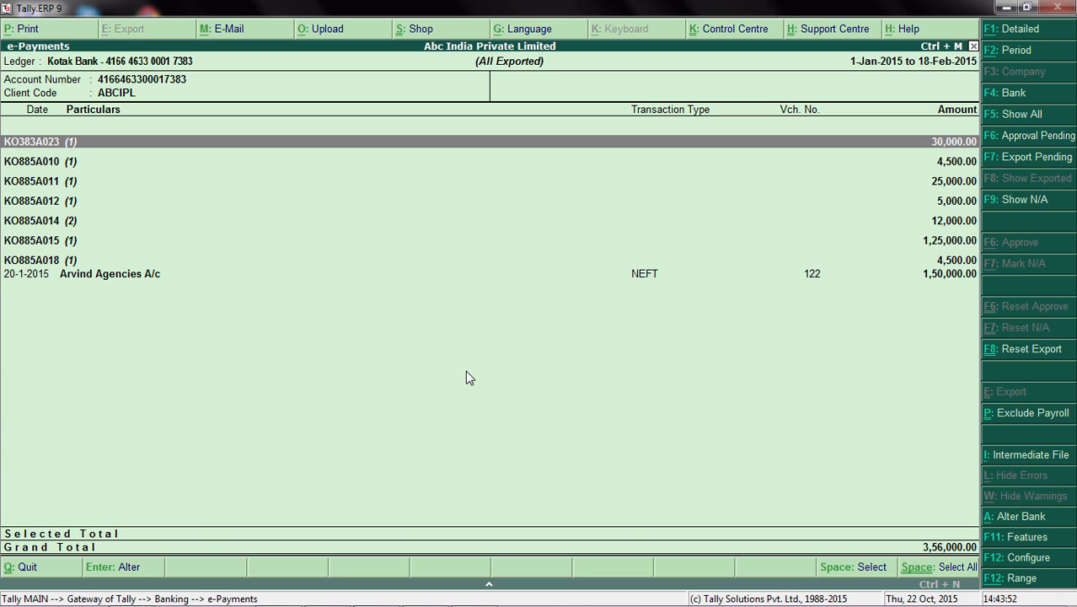
Step: Leave the e-Payments report and open Bank Reconciliation for the Kotak Bank ledger
key(Escape)
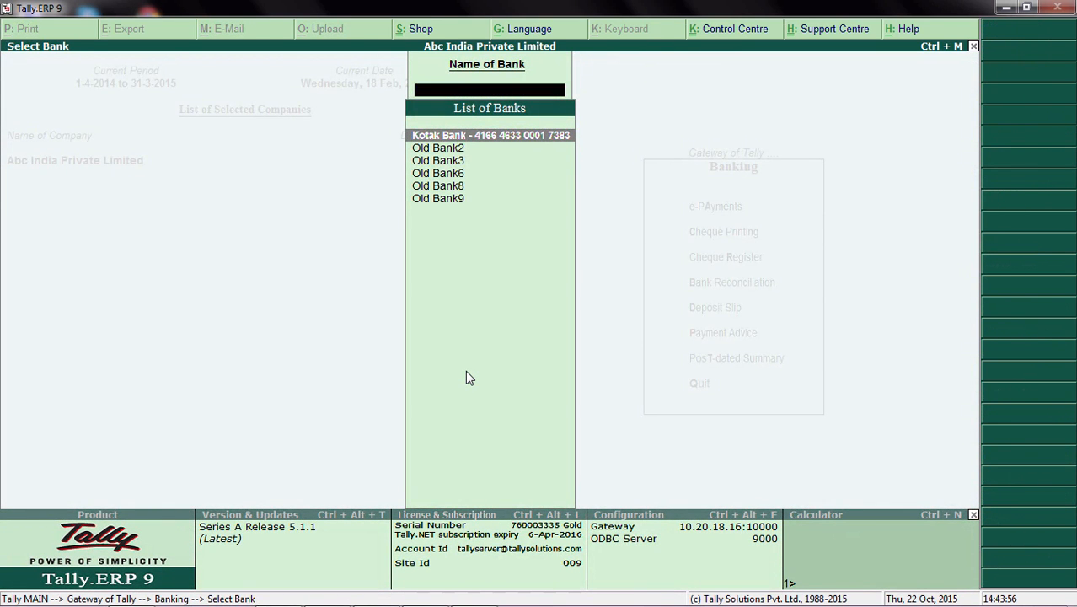
key(Escape)
key(Down)
key(Down)
key(Down)
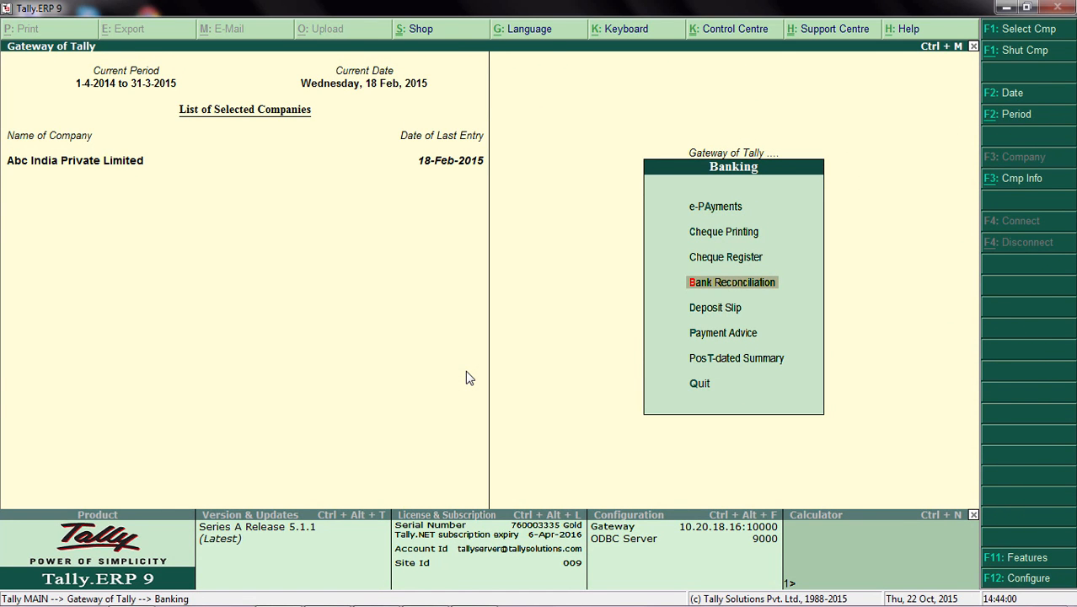
key(Return)
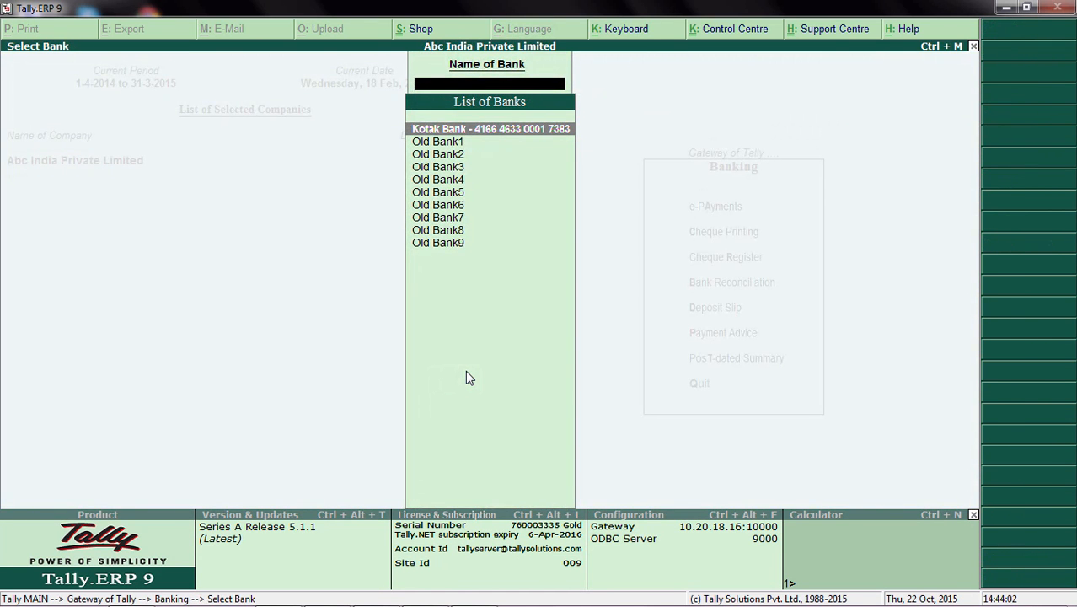
key(Return)
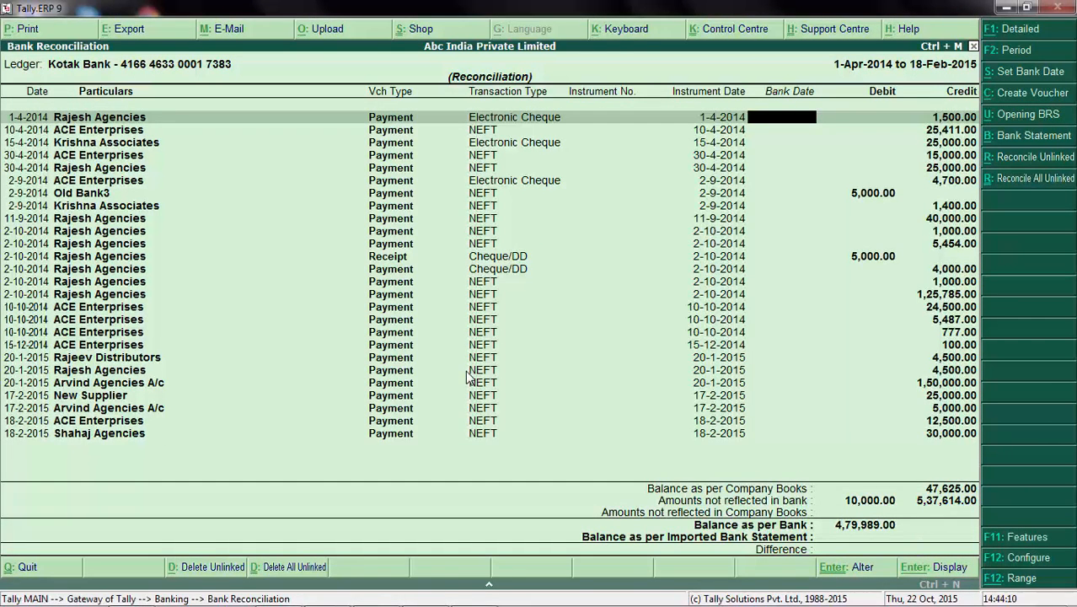
Step: Configure the bank reconciliation to show reconciled transactions also, and accept the remaining options unchanged
key(F12)
key(Return)
key(Return)
key(Return)
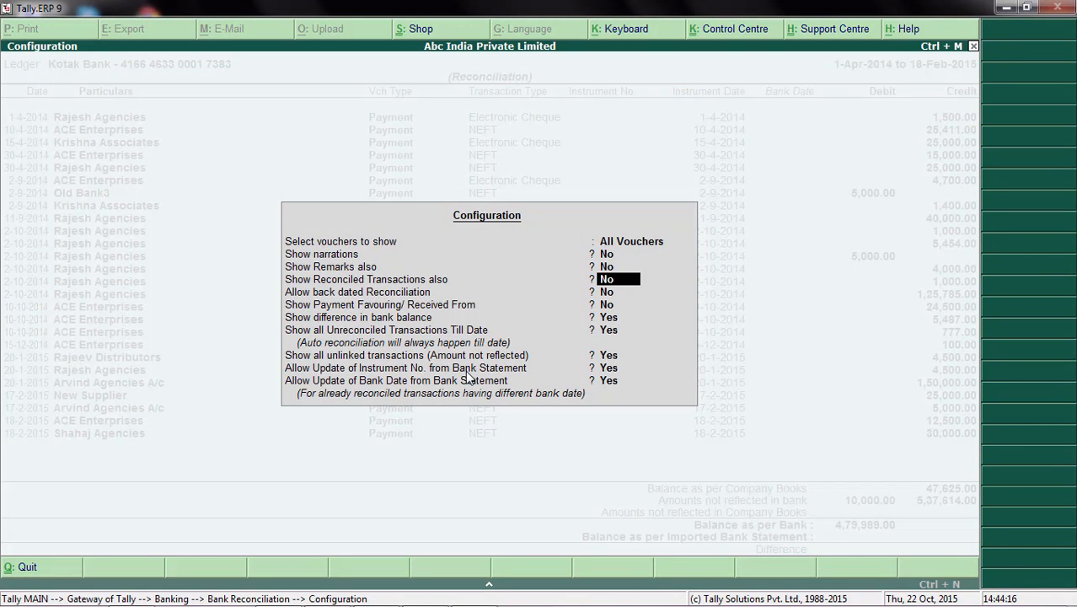
key(y)
key(Return)
key(Return)
key(Return)
key(Return)
key(Return)
key(Return)
Step: Examine the instrument numbers and bank dates of the 18-2-2015 S S Traders payments in the reconciliation
key(Down)
key(Down)
key(Down)
key(Down)
key(Down)
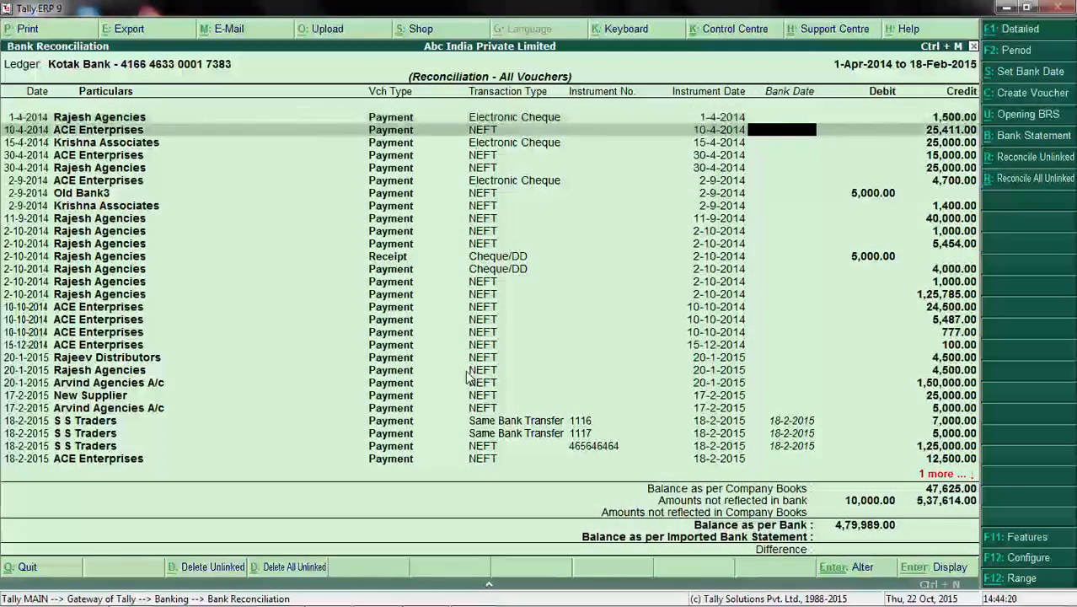
key(Down)
key(Down)
key(Down)
key(Down)
key(Down)
key(Down)
key(Down)
key(Down)
key(Down)
key(Down)
key(Down)
key(Down)
key(Down)
key(Down)
key(Down)
key(Down)
key(Down)
key(Down)
key(Down)
key(Down)
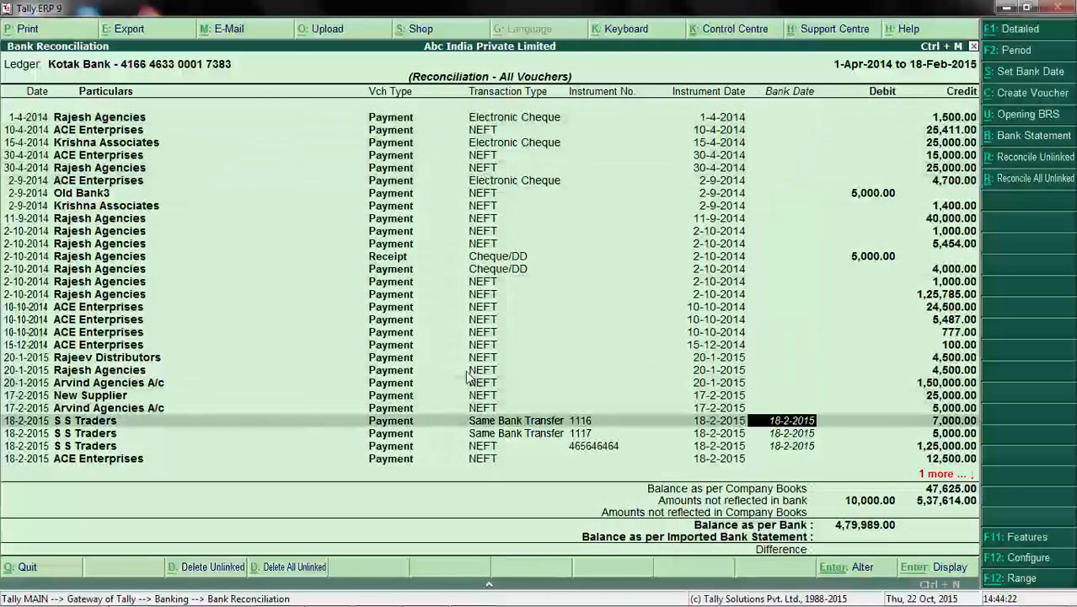
key(Up)
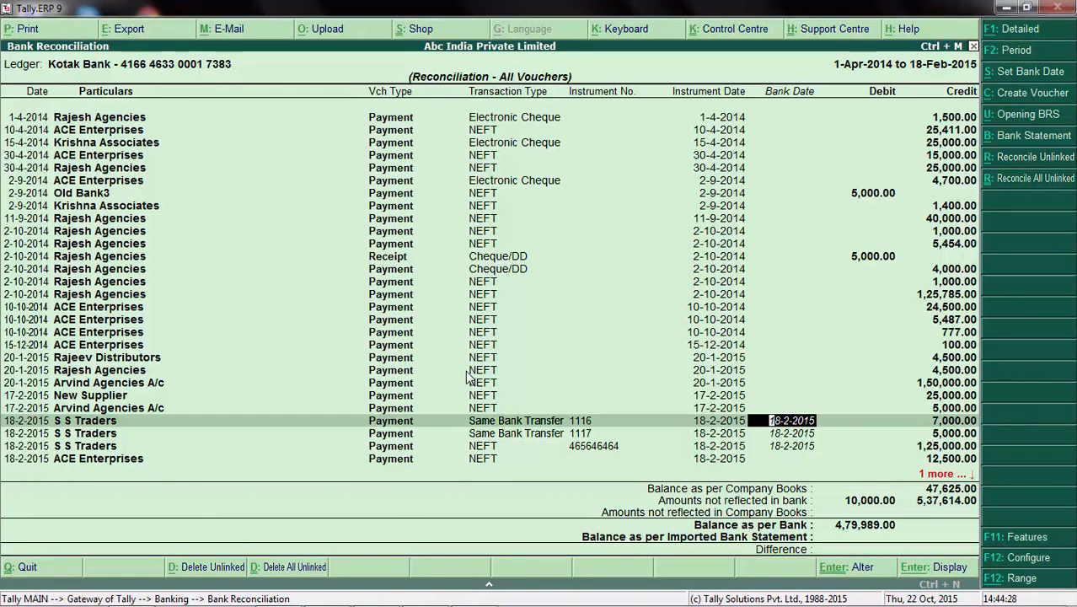
key(Down)
key(Down)
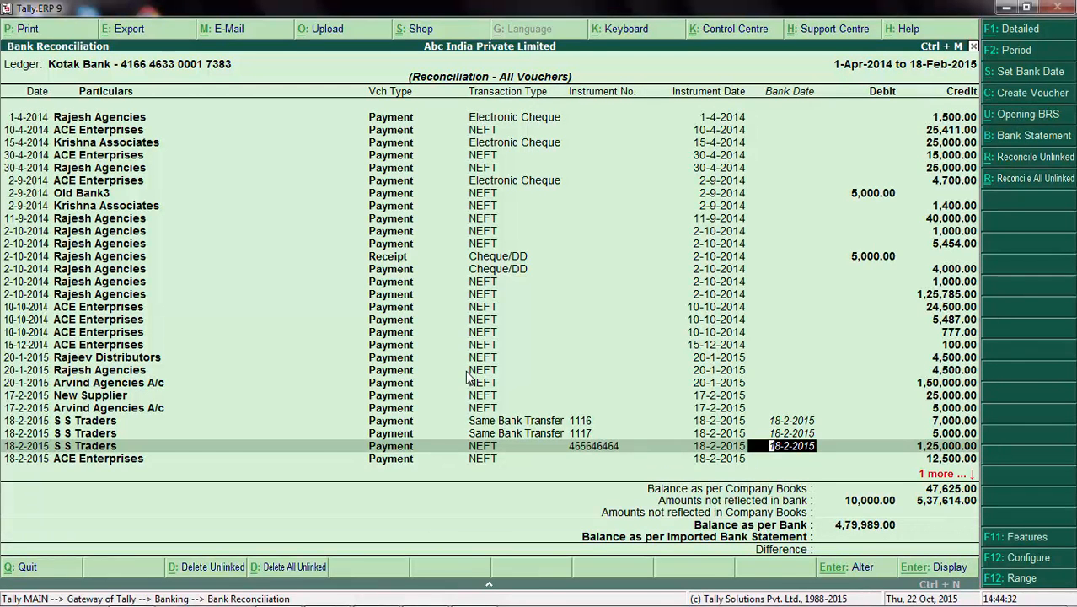
key(Up)
key(Up)
key(Up)
key(Up)
key(Up)
key(Up)
key(Up)
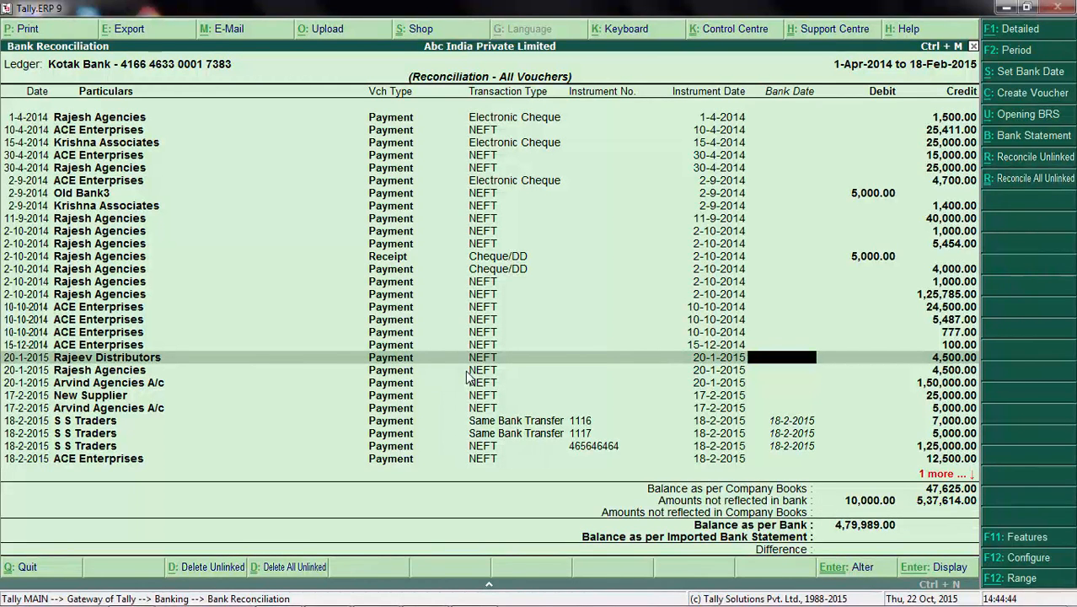
Step: Quit the bank reconciliation and return to the Gateway of Tally
key(Escape)
key(y)
key(Escape)
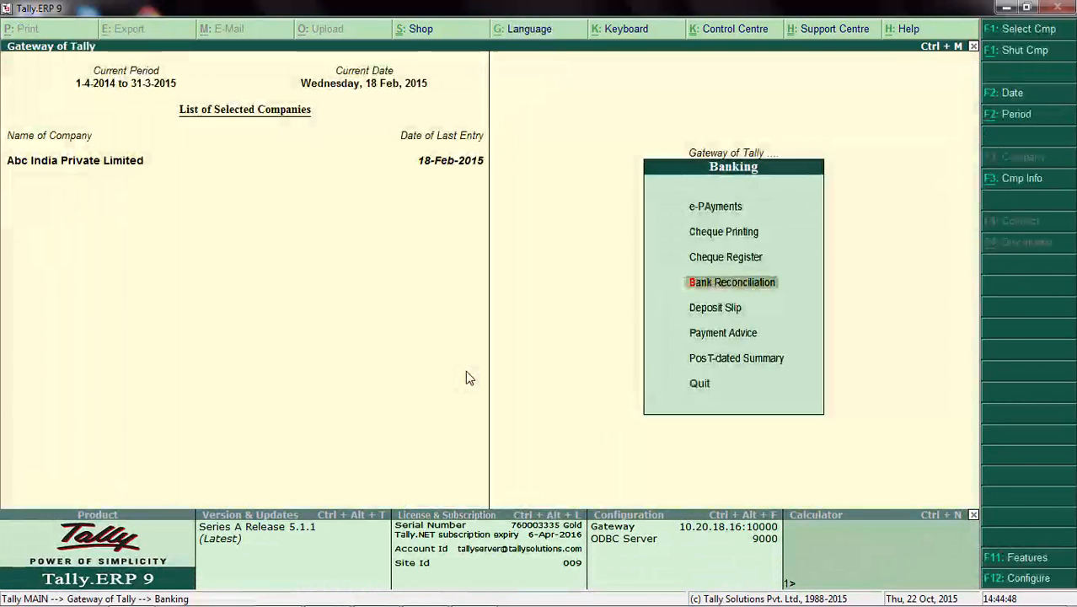
key(Escape)
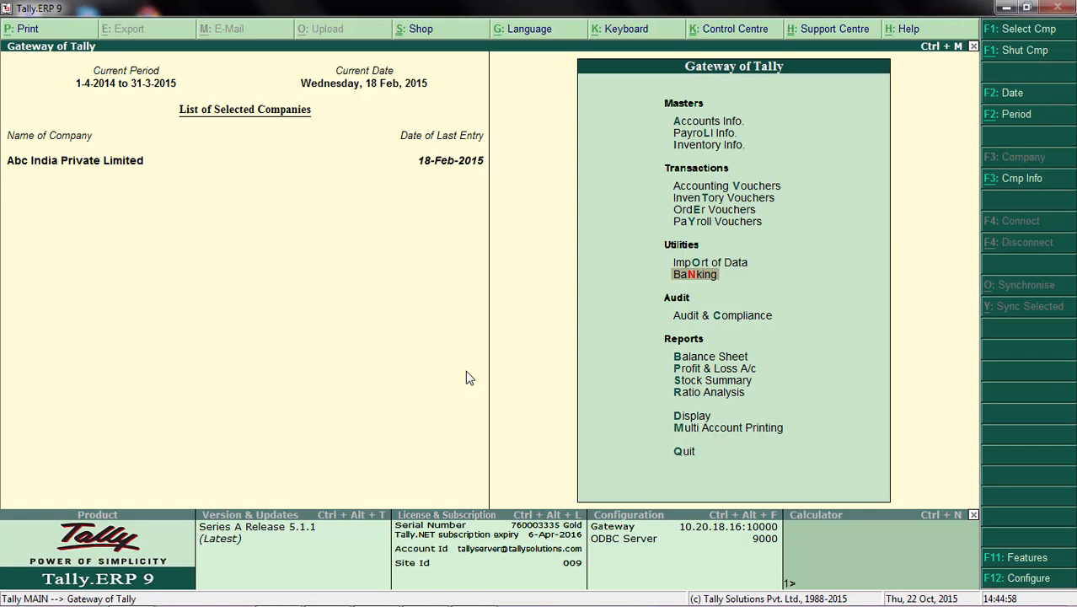
Step: Open the list of single ledgers for alteration from the accounts masters
key(Up)
key(Up)
key(Up)
key(Up)
key(Up)
key(Up)
key(Up)
key(Up)
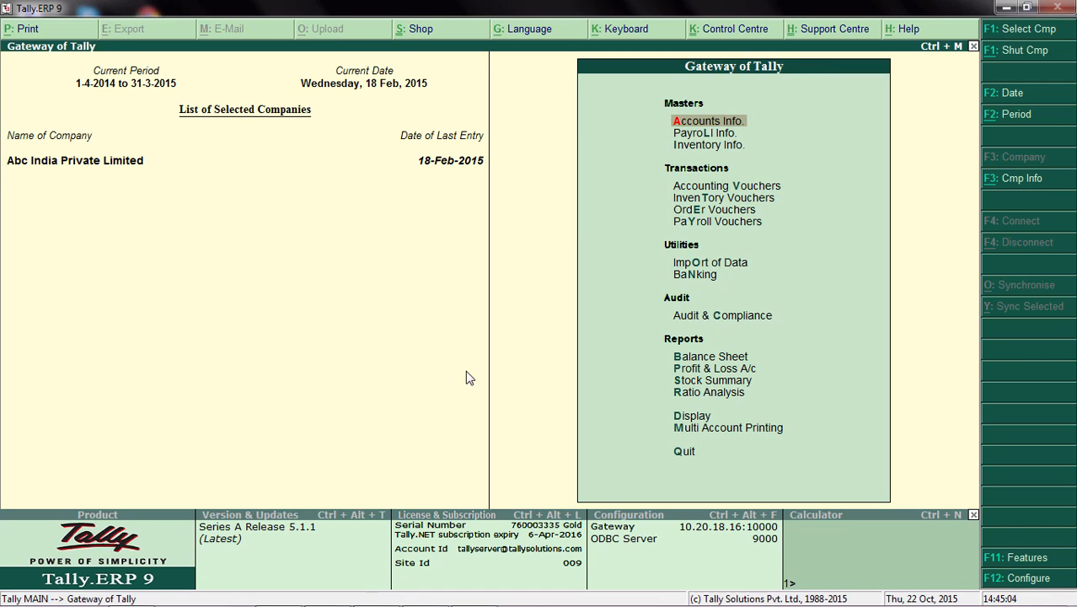
key(Return)
key(Down)
key(Return)
key(Down)
Step: Open the Rajesh Agencies ledger and set Provide bank details to Yes to view its bank details
key(Down)
key(Return)
key(Down)
key(Down)
key(Down)
key(Down)
key(Down)
key(Down)
key(Down)
key(Down)
key(Down)
key(Down)
key(Down)
key(Down)
key(Down)
key(Down)
key(Down)
key(Down)
key(Down)
key(Down)
key(Down)
key(Down)
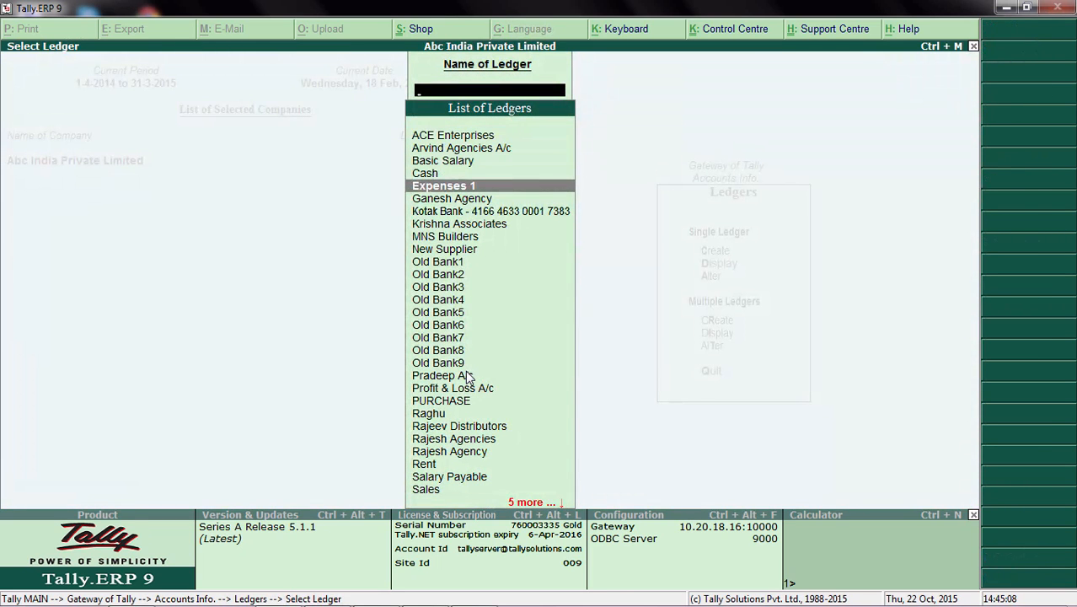
key(Down)
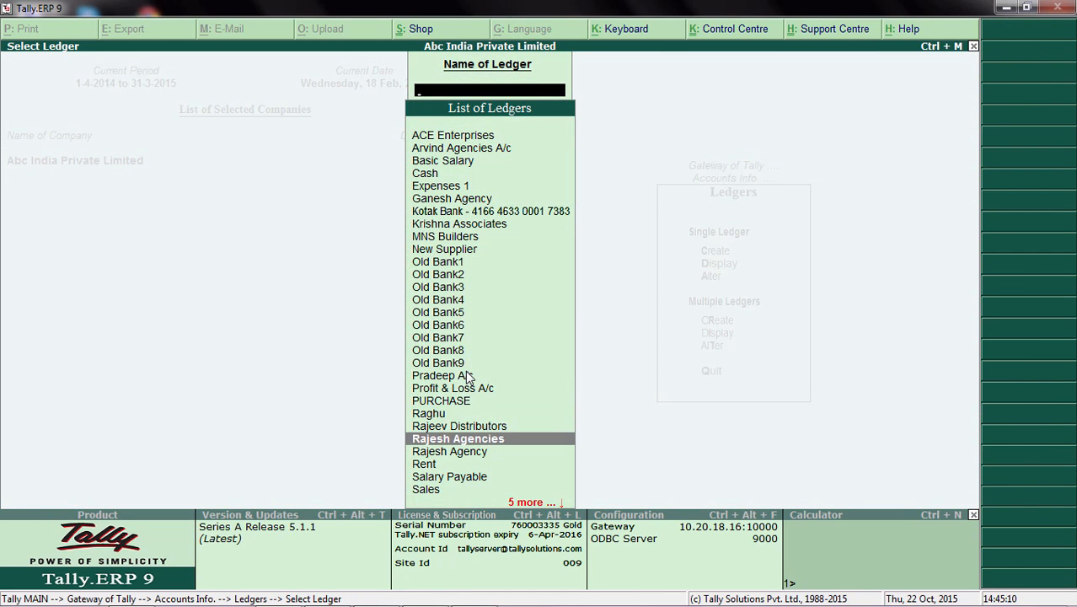
key(Return)
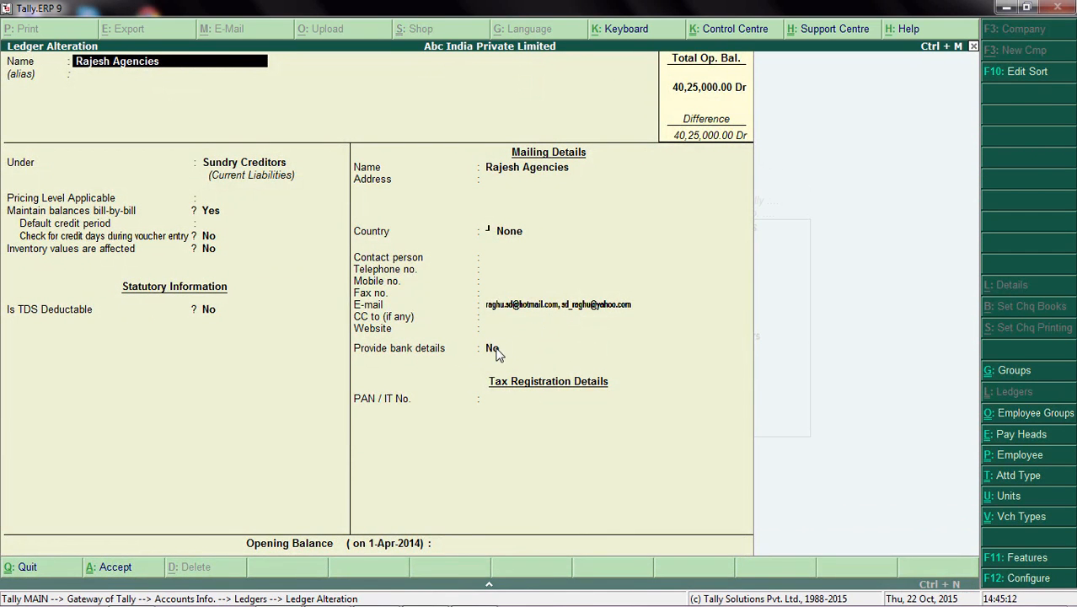
click(495, 349)
key(y)
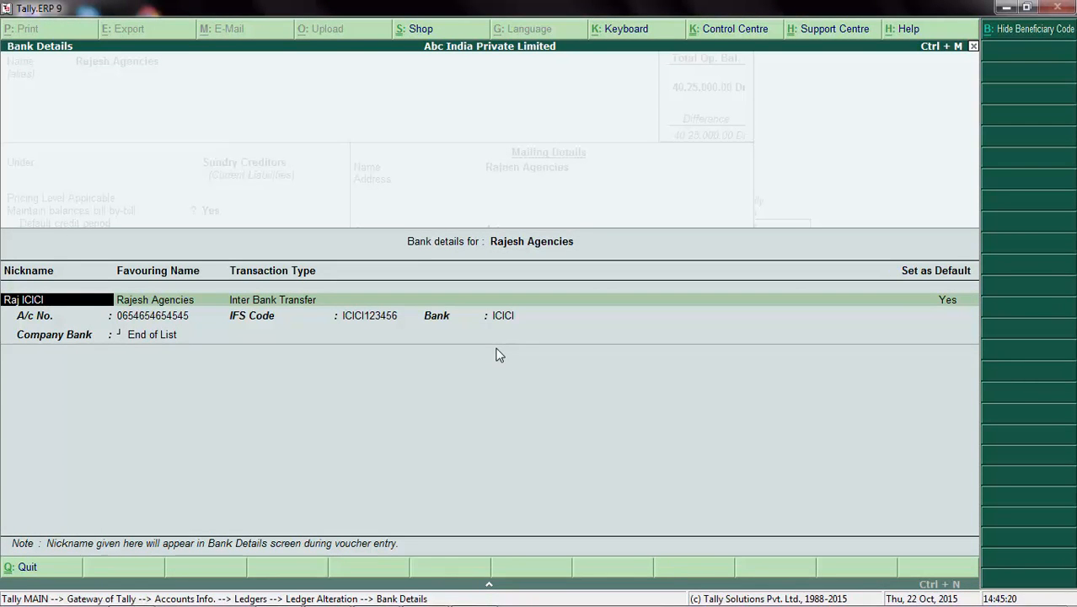
Step: Close the bank details, quit the Rajesh Agencies ledger without saving and go back to the Gateway of Tally
key(Escape)
key(Escape)
key(Escape)
key(Escape)
key(y)
key(Escape)
key(Escape)
key(Escape)
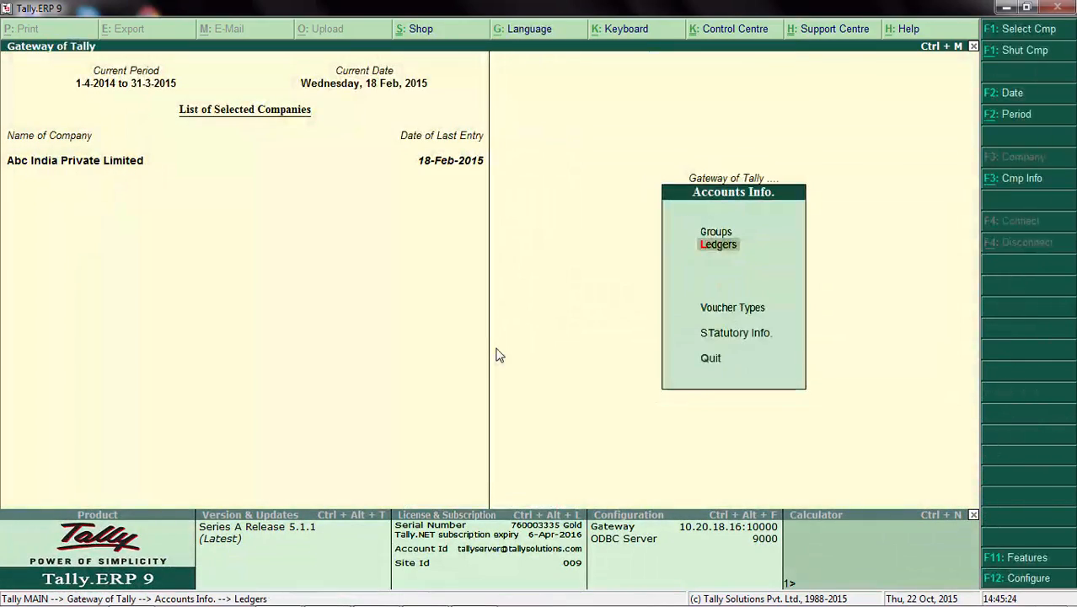
Step: In the company's accounting features, set Alter banking features and Import Beneficiary/Employee Bank A/c Details to Yes
key(F11)
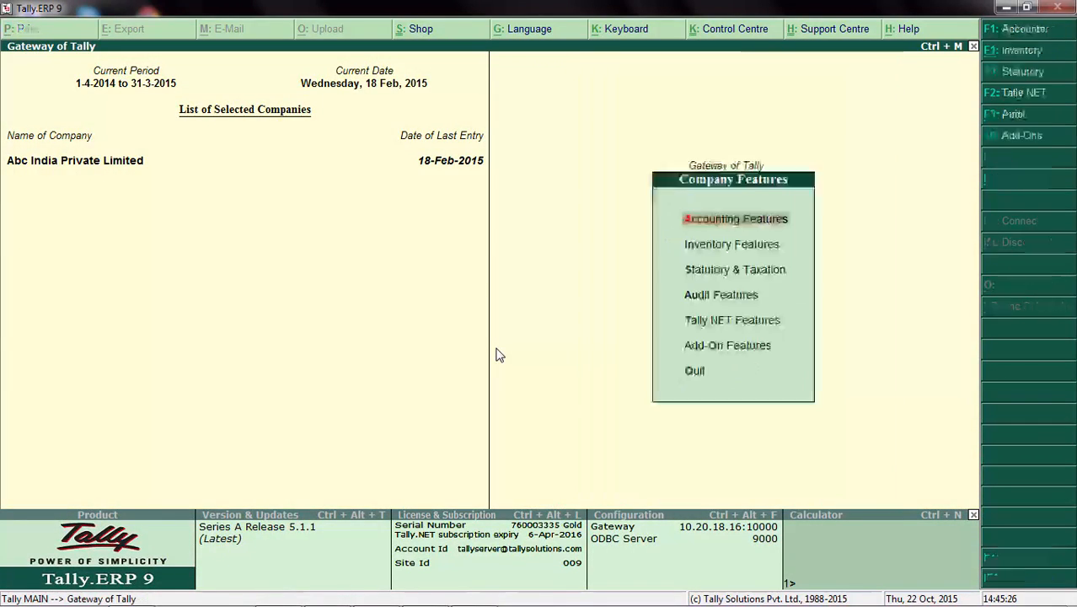
key(Return)
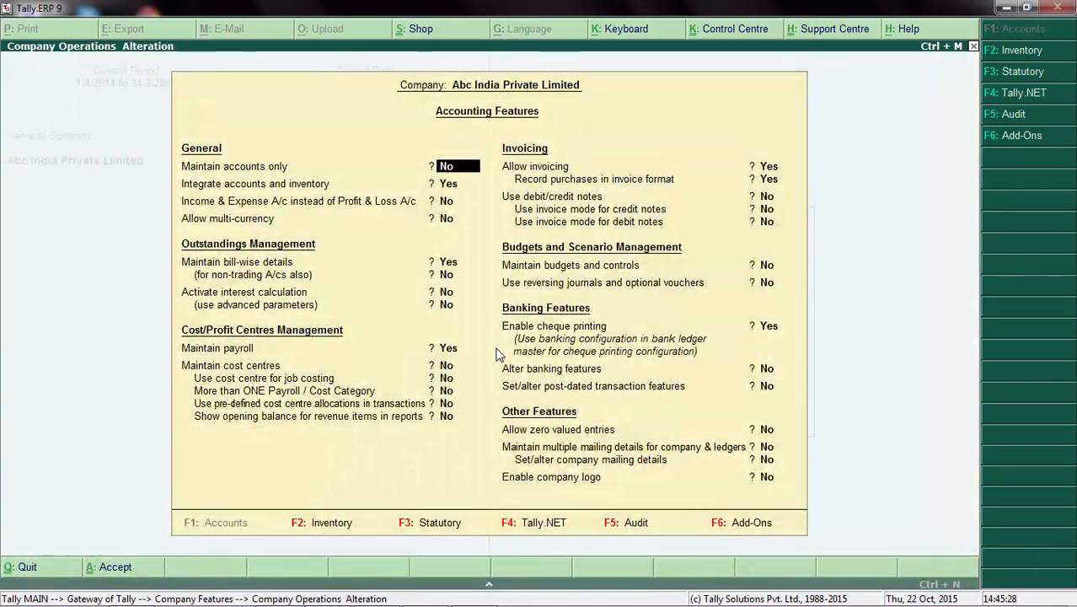
click(766, 370)
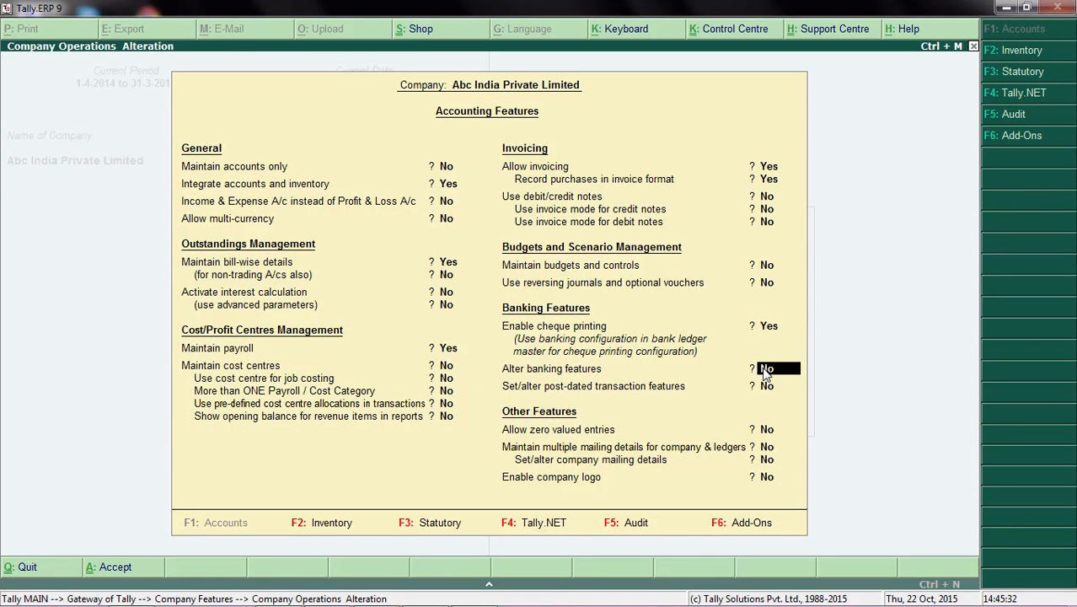
key(y)
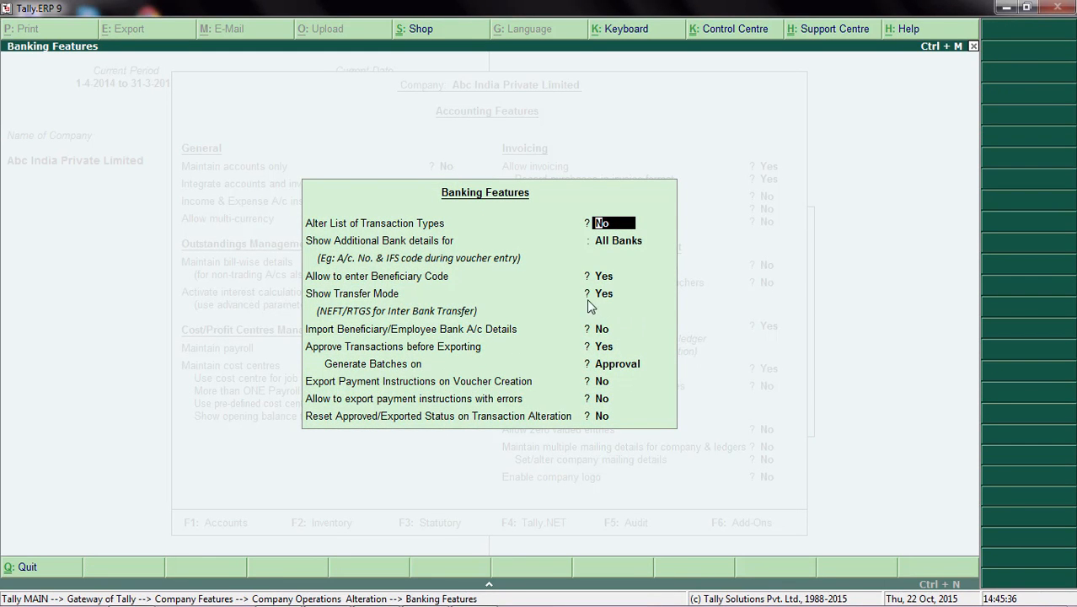
click(603, 330)
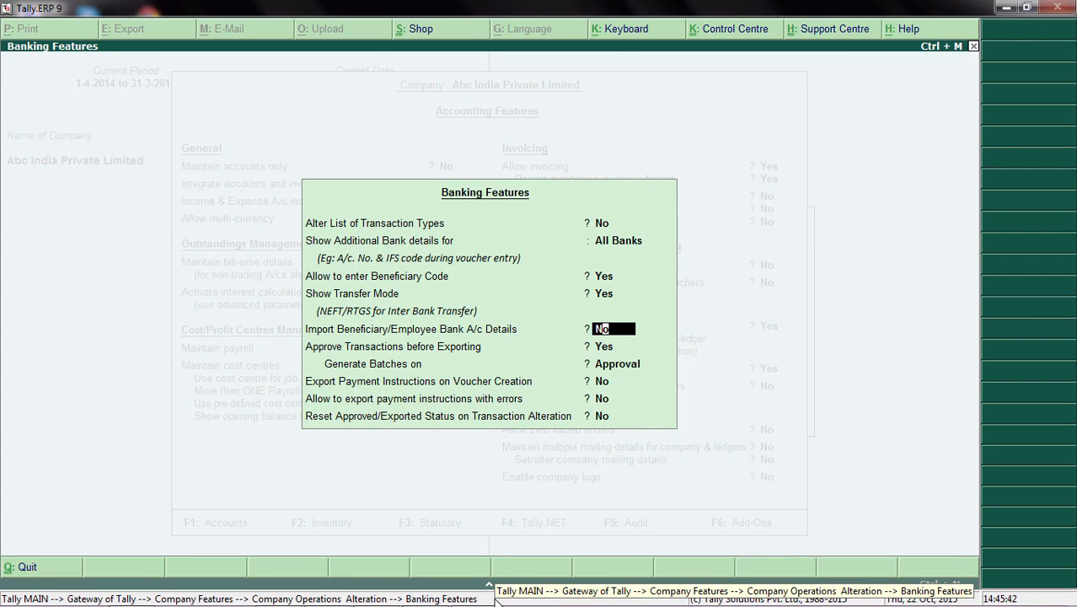
key(y)
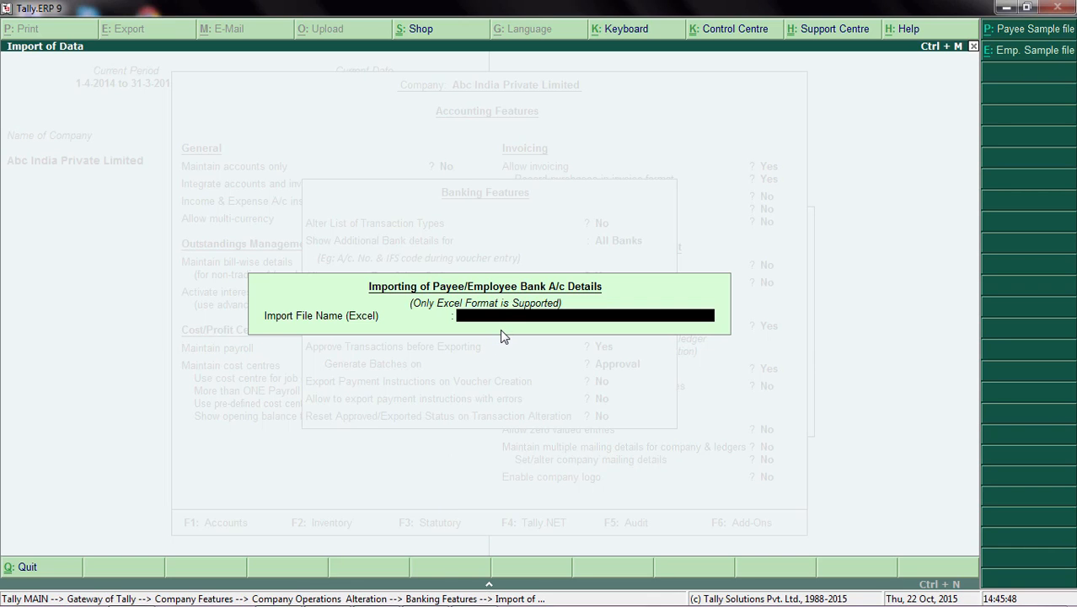
Step: Export the payee sample file as Ledger Bank Details.xlsx to D:\Tally.ERP9-5 and select its first empty Sl. No. cell
click(1049, 38)
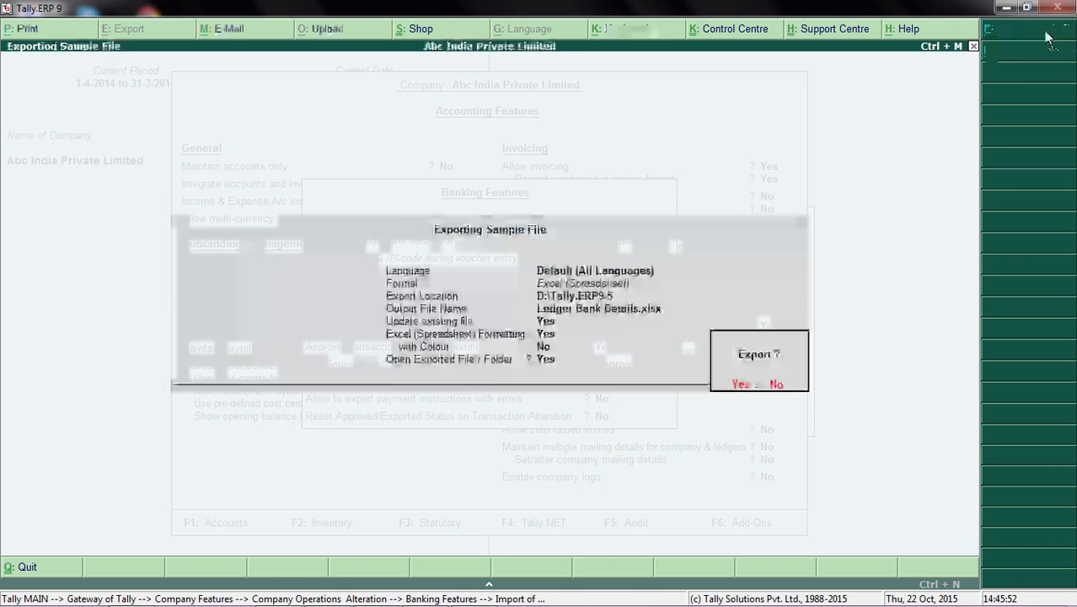
click(741, 386)
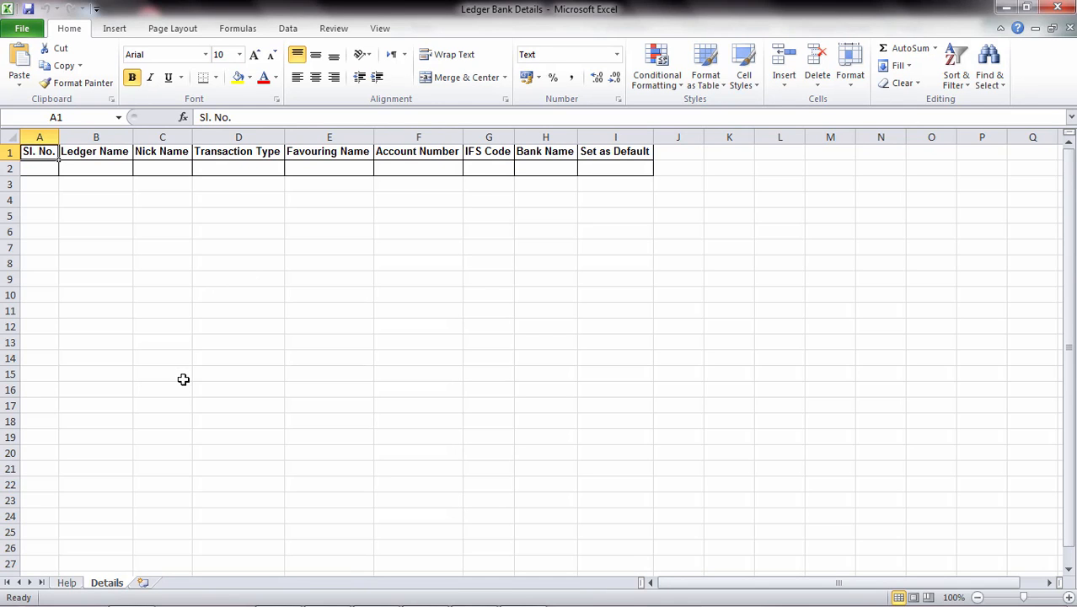
click(40, 169)
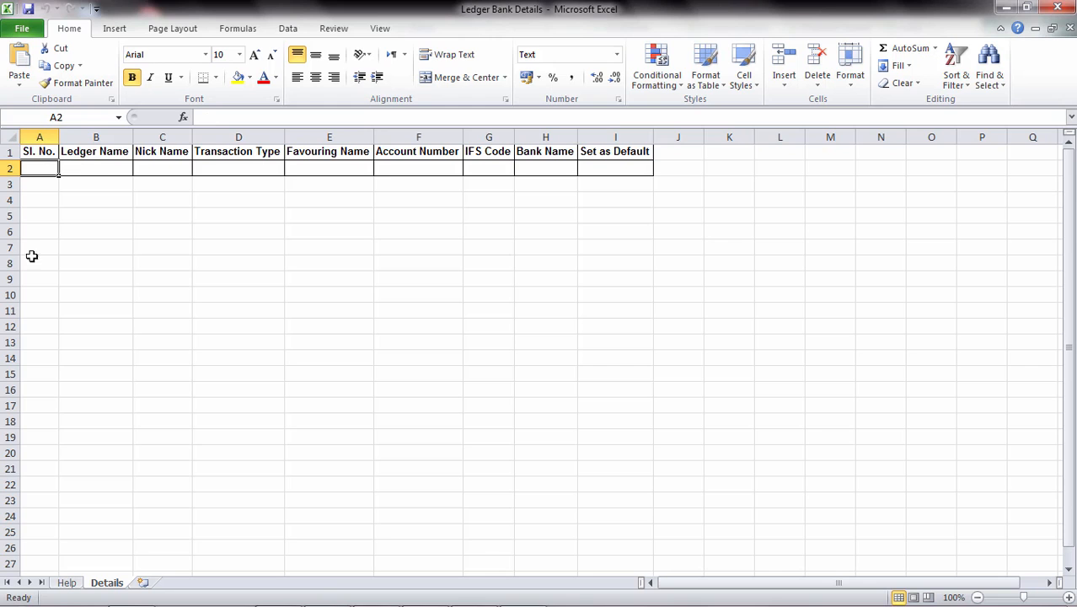
Step: Check the Help sheet, widen the Ledger Name column on the Details sheet and select cells B2 to B23
click(67, 583)
click(108, 583)
drag(132, 132, 303, 132)
click(219, 169)
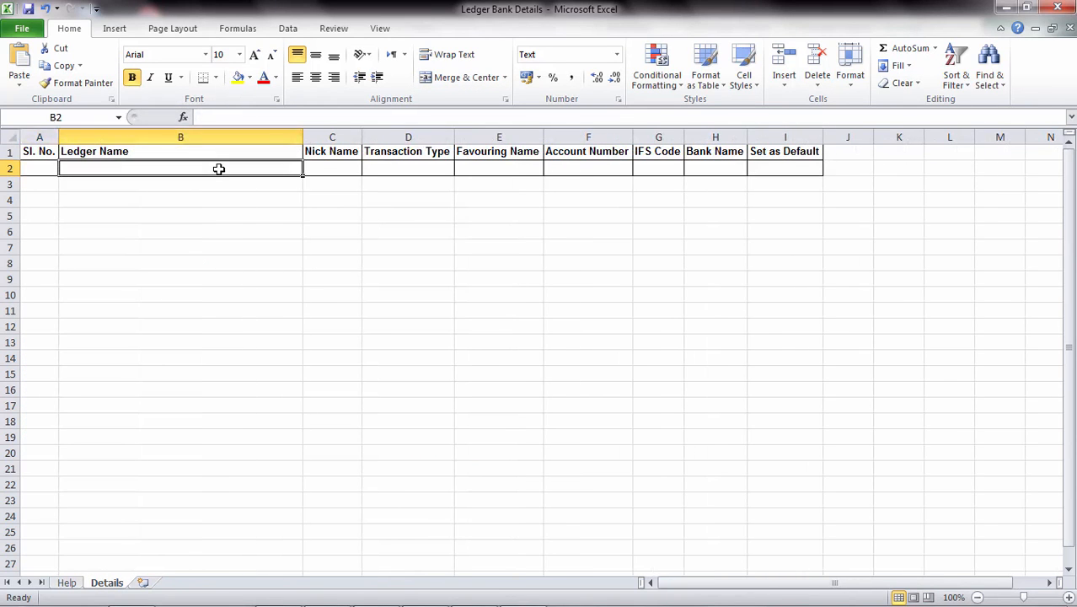
key(shift+Down)
key(shift+Down)
key(shift+Down)
key(shift+Down)
key(shift+Down)
key(shift+Down)
key(shift+Down)
key(shift+Down)
key(shift+Down)
key(shift+Down)
key(shift+Down)
key(shift+Down)
key(shift+Down)
key(shift+Down)
key(shift+Down)
key(shift+Down)
key(shift+Down)
key(shift+Down)
key(shift+Down)
key(shift+Down)
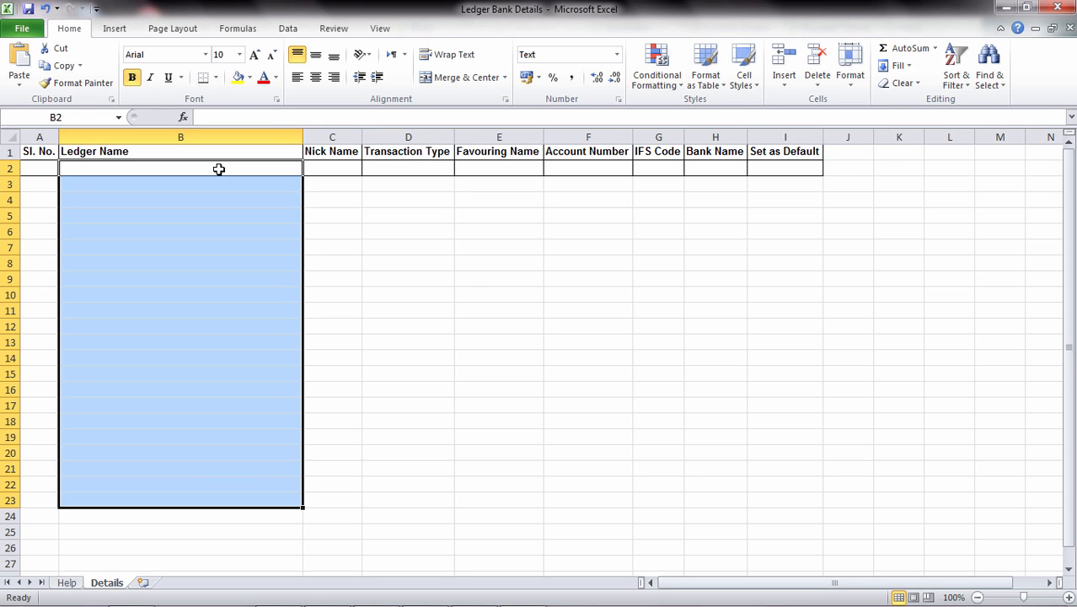
Step: Look up the permitted values for the Transaction Type column on the Help sheet and return to the Details sheet
key(Right)
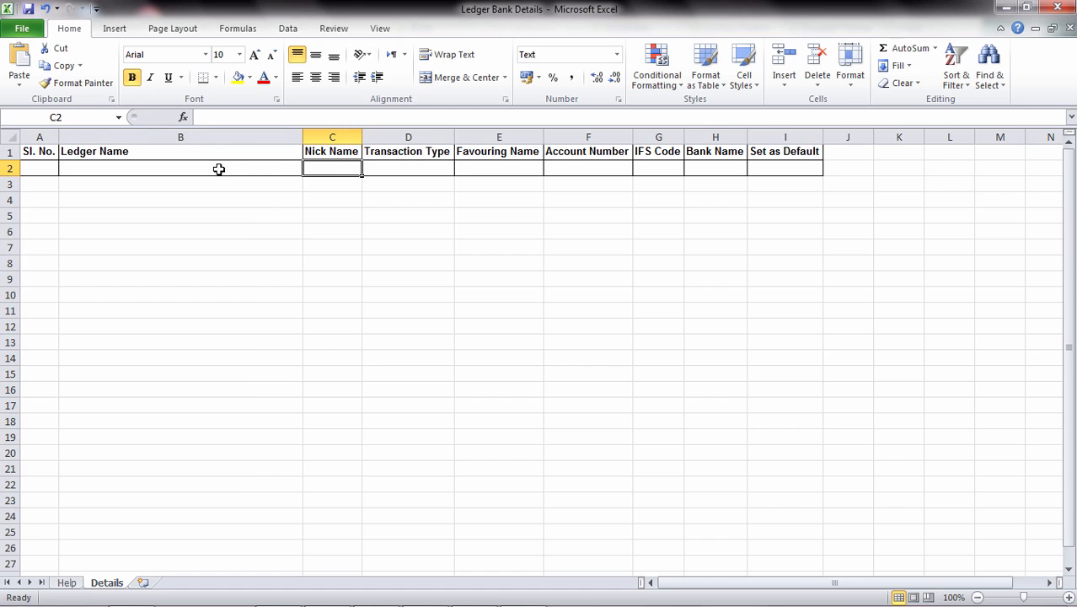
key(Right)
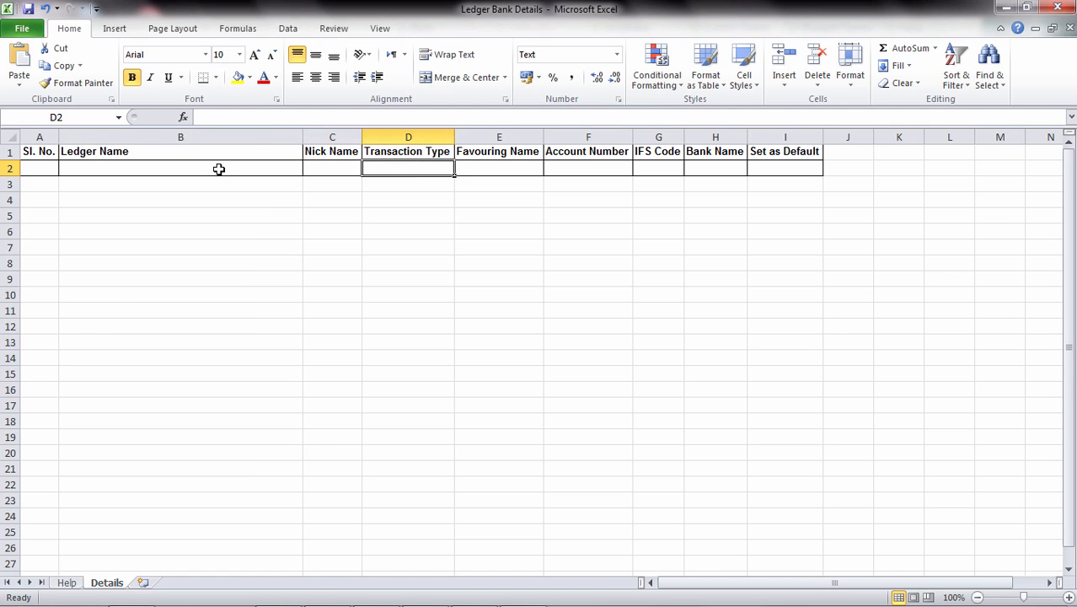
click(70, 588)
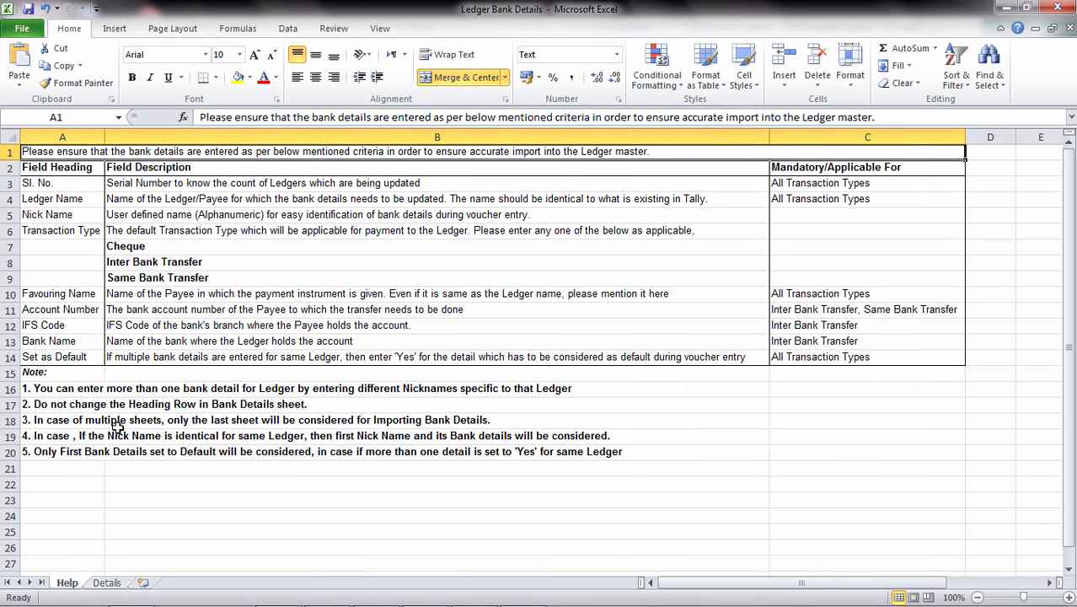
click(163, 261)
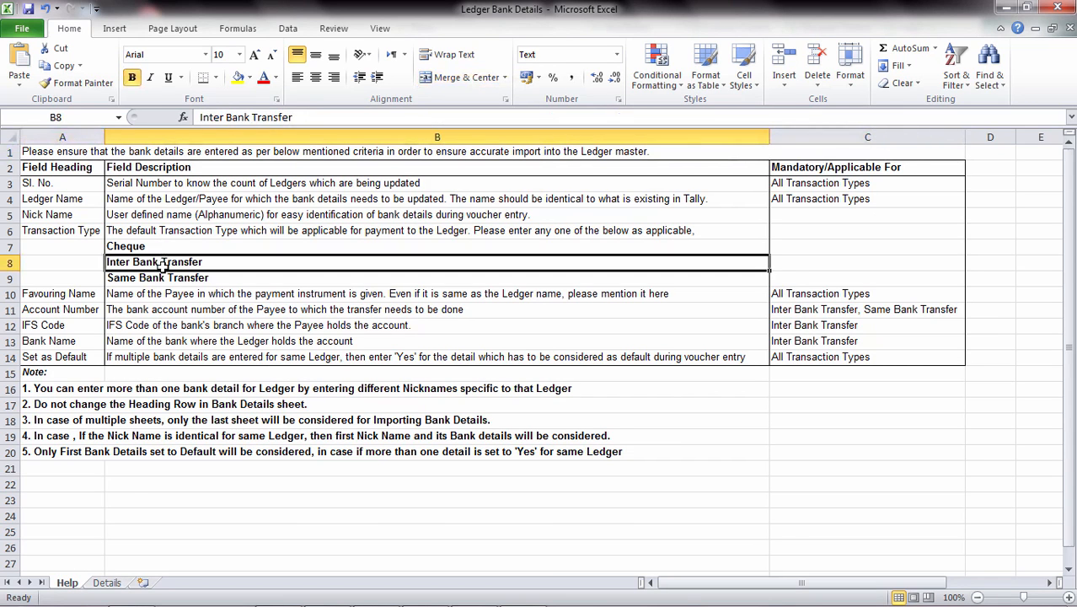
click(162, 278)
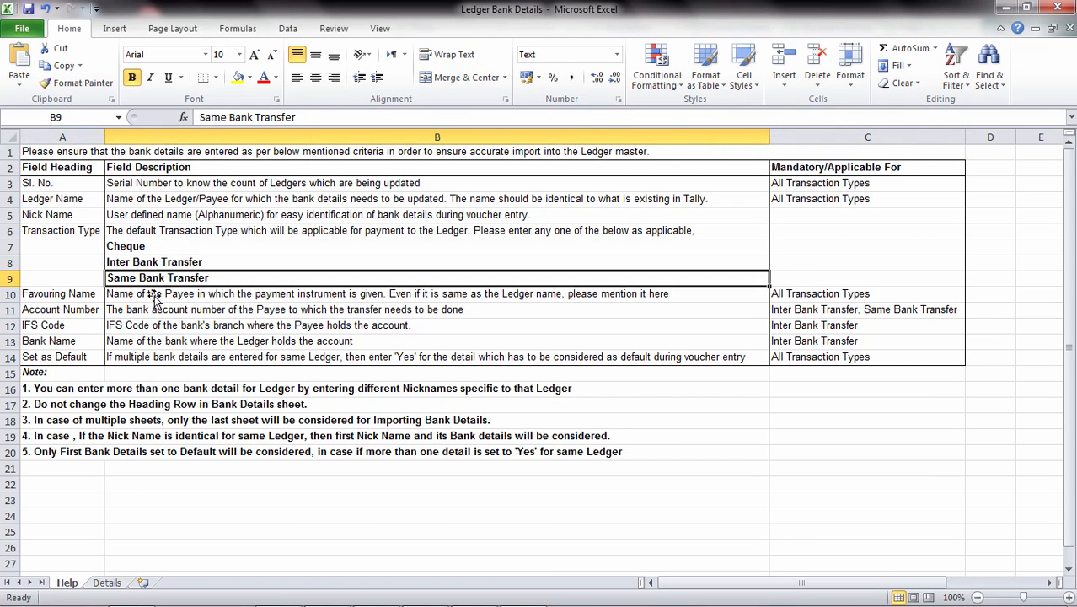
click(107, 582)
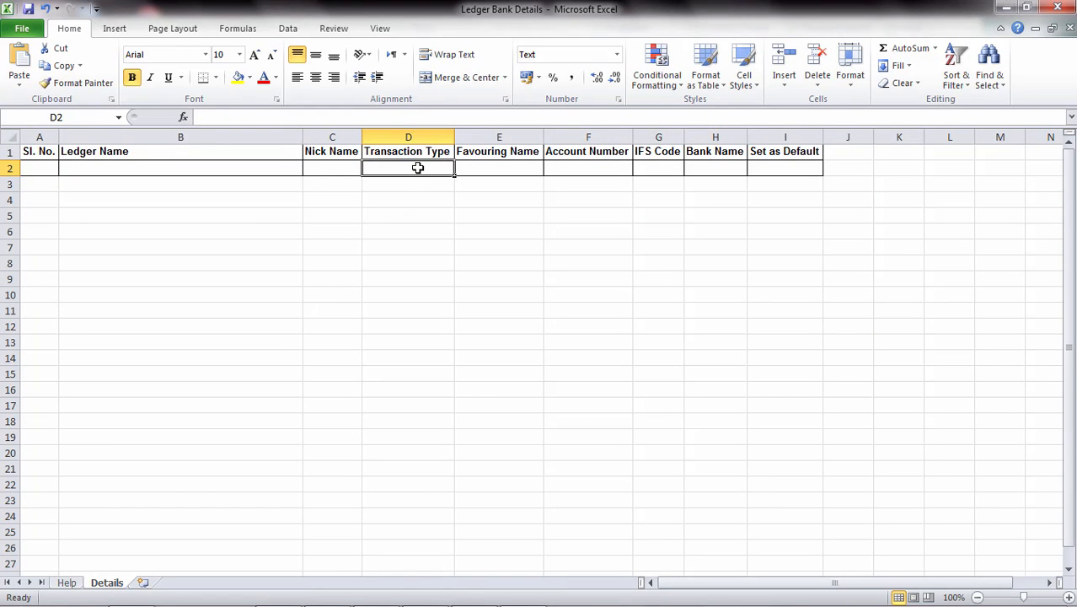
Step: Go through the remaining fields of row 2, enter Yes under Set as Default and close the workbook without saving
click(493, 163)
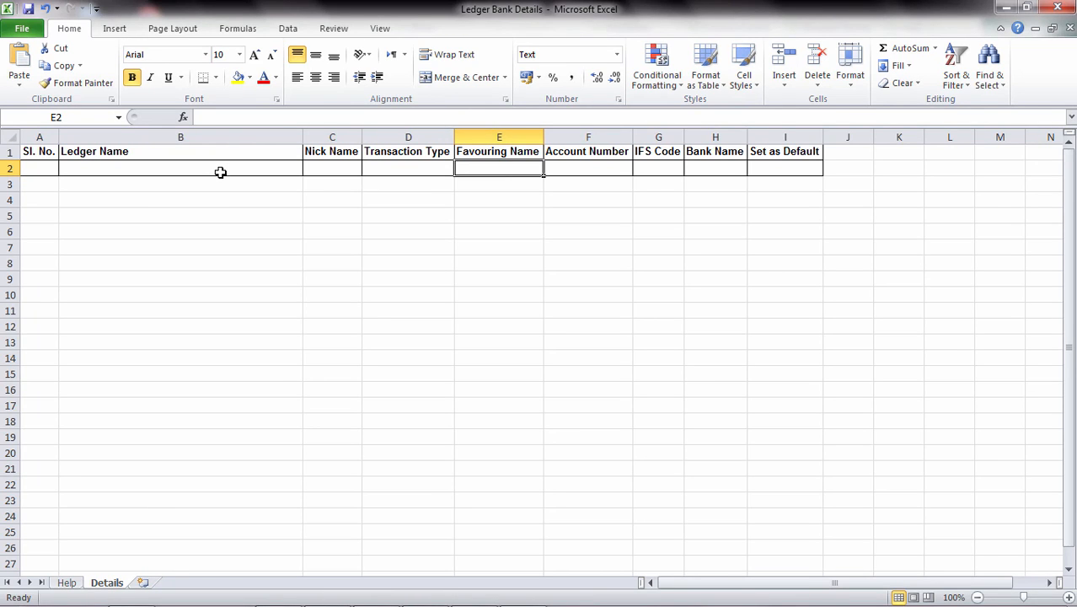
click(577, 171)
click(665, 171)
click(730, 169)
click(790, 169)
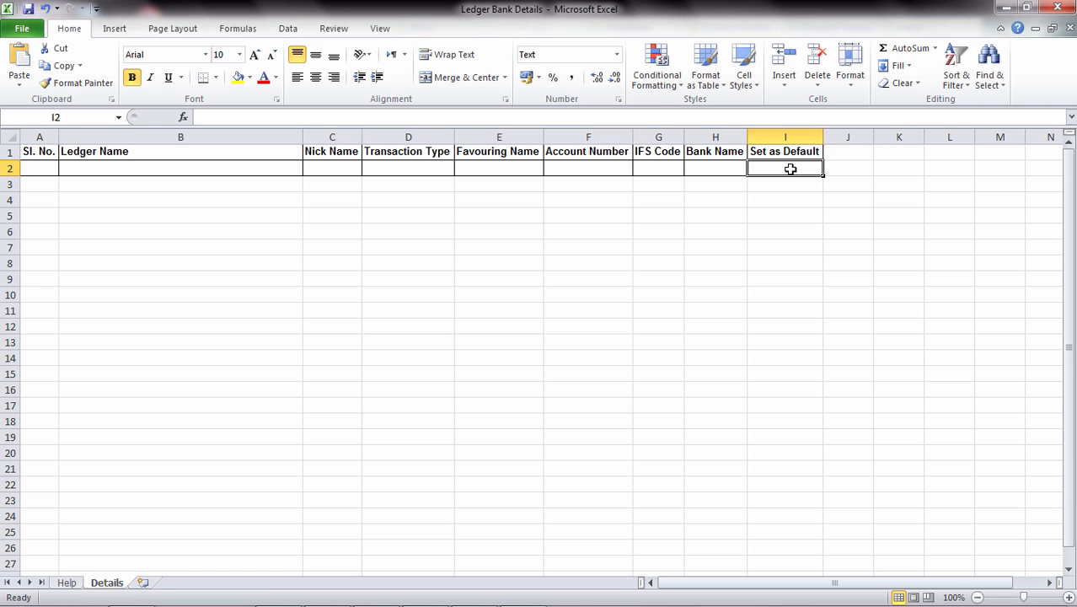
text(Yes)
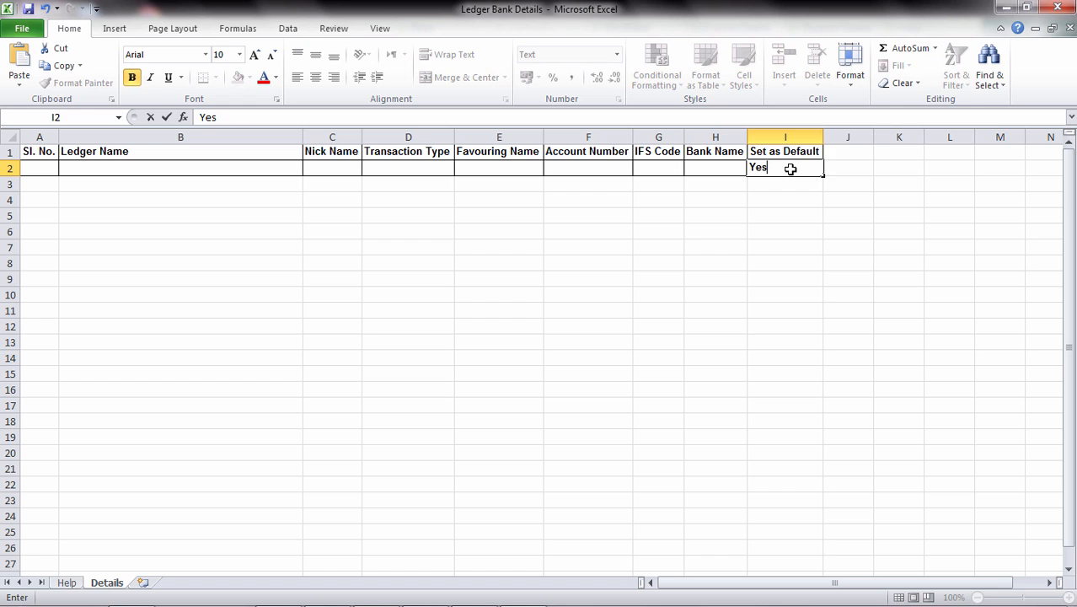
key(Return)
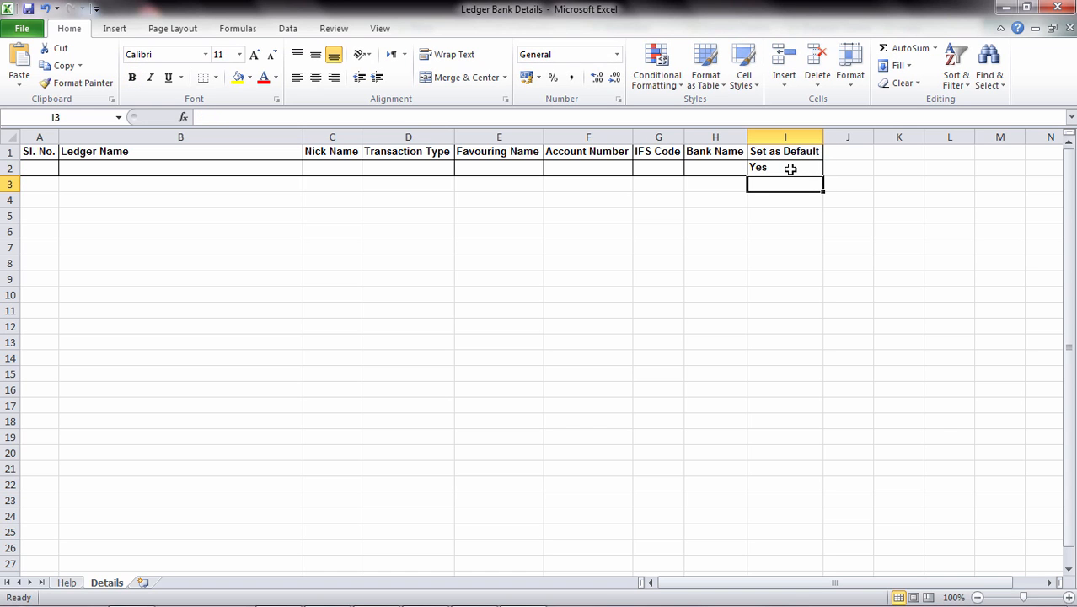
click(1064, 12)
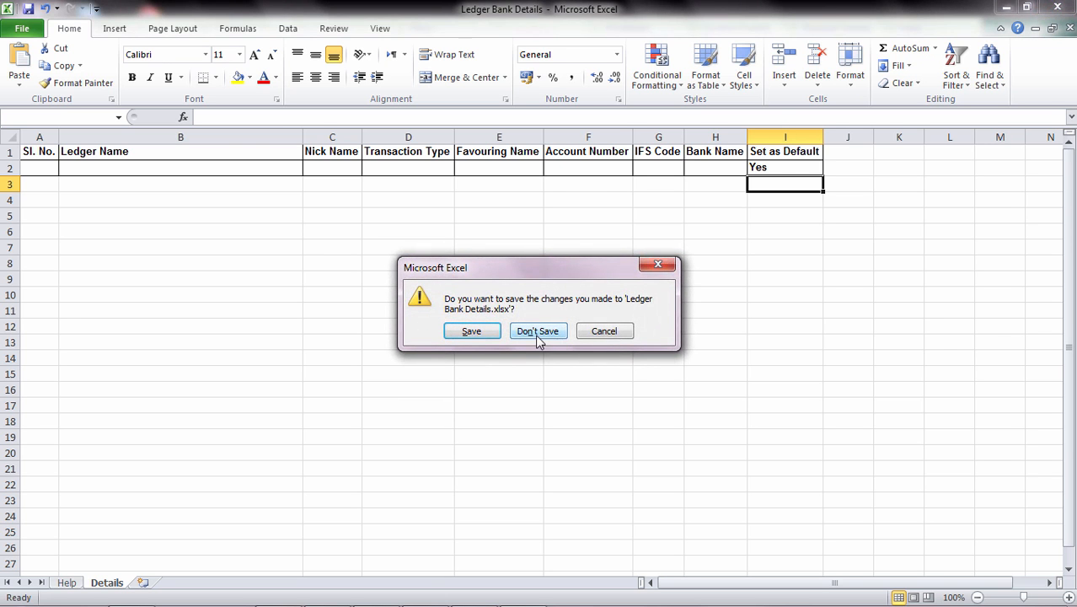
click(536, 337)
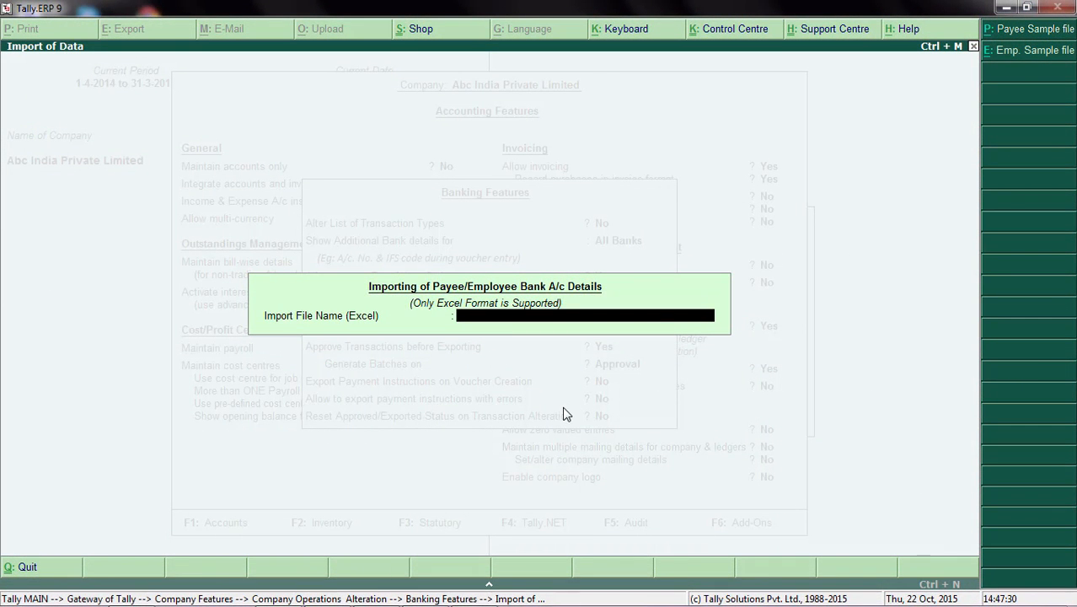
Step: Start entering c:\kotak as the Excel file name for the payee bank details import and quit the import
text(c:\kotak)
key(Escape)
key(Escape)
key(y)
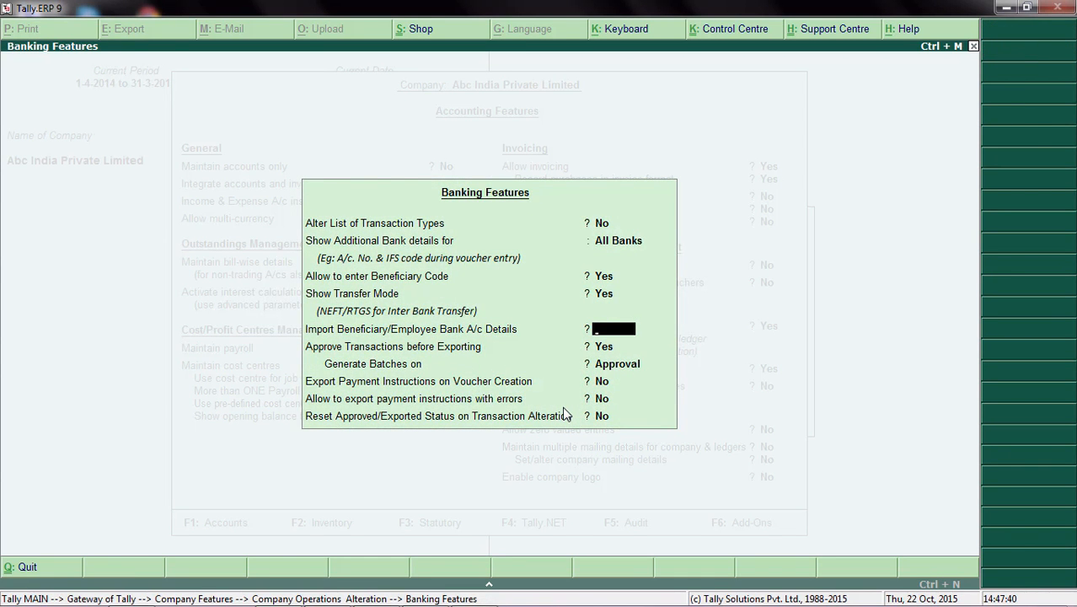
Step: Quit the banking and accounting features without saving and return to the Gateway of Tally
key(Escape)
key(Escape)
key(y)
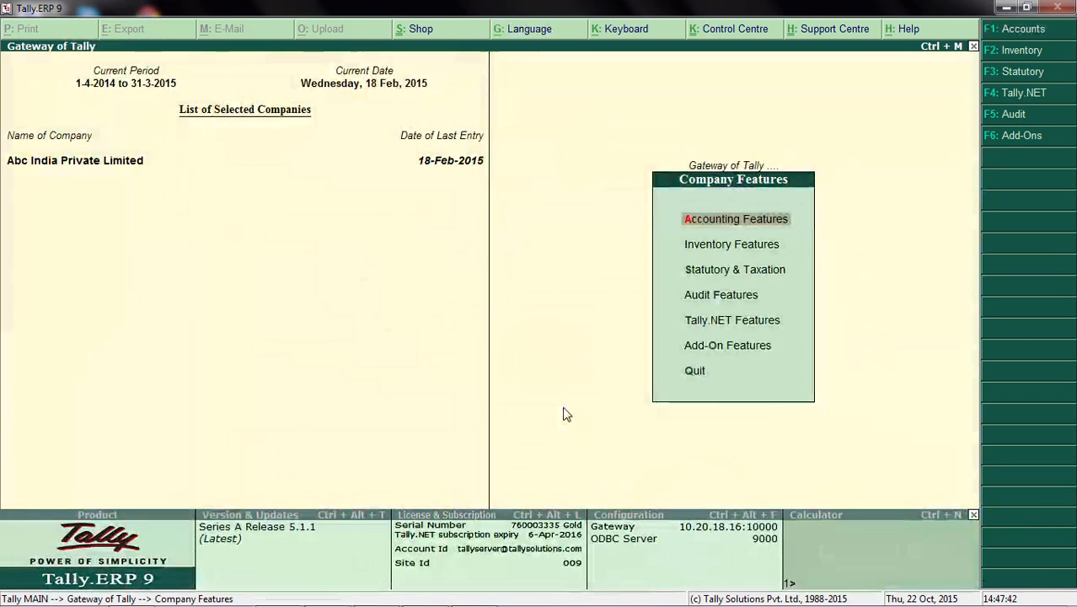
key(Escape)
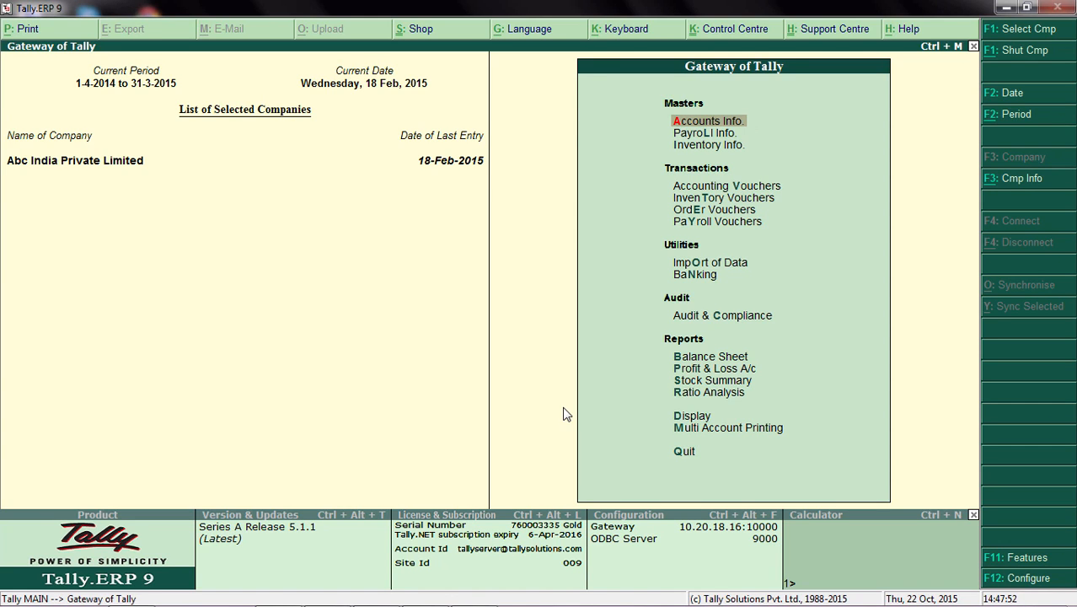
Step: Open the Kotak Bank ledger for alteration and set Set/Alter Bank Details to Yes
key(Return)
key(Down)
key(Return)
key(Down)
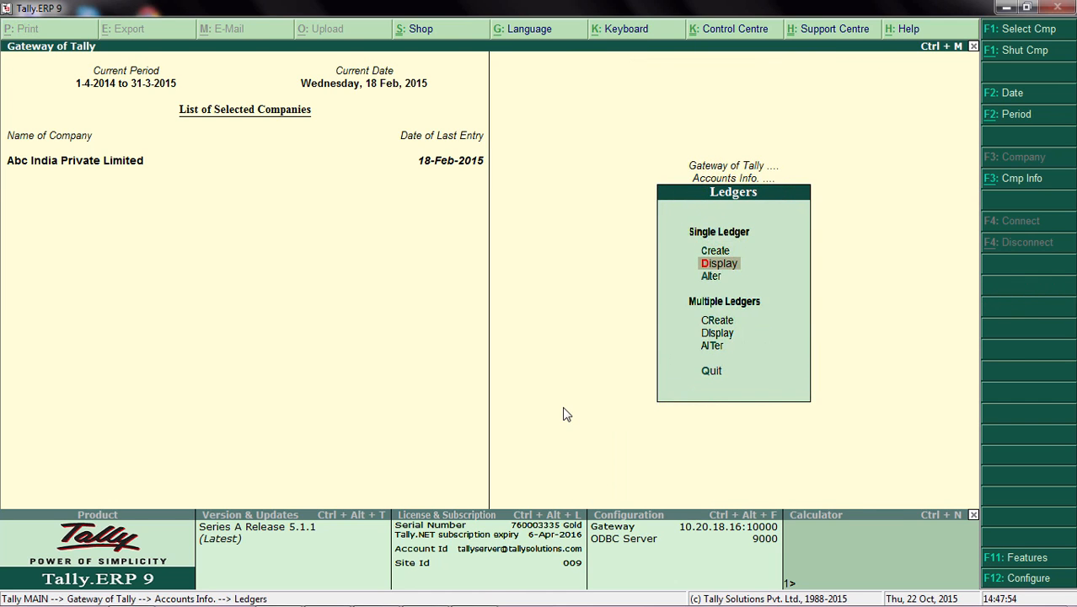
key(Return)
text(K)
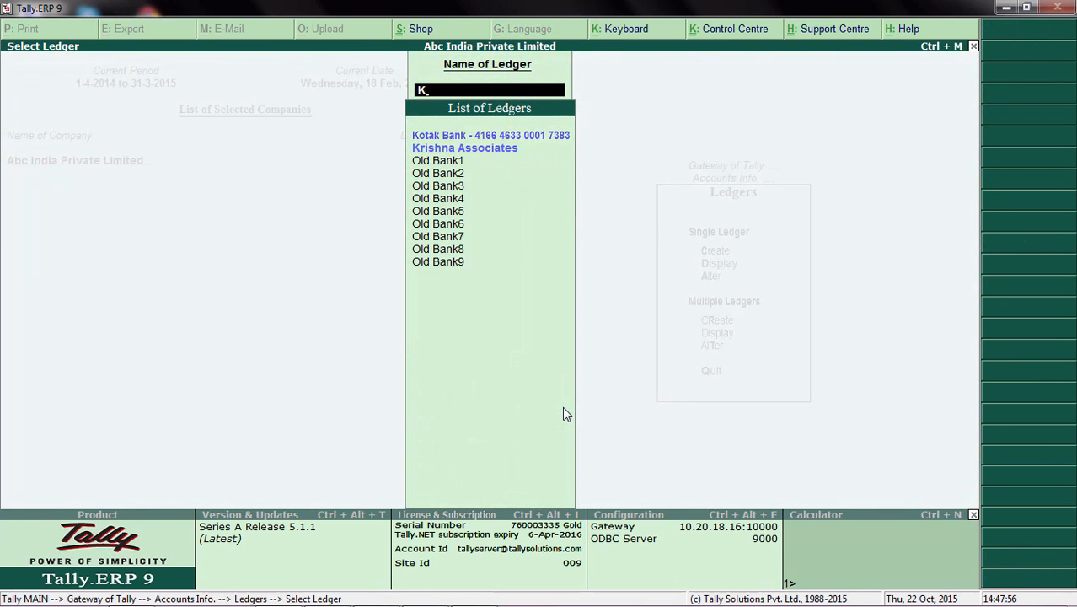
key(Return)
key(Return)
key(Return)
key(Return)
text(y)
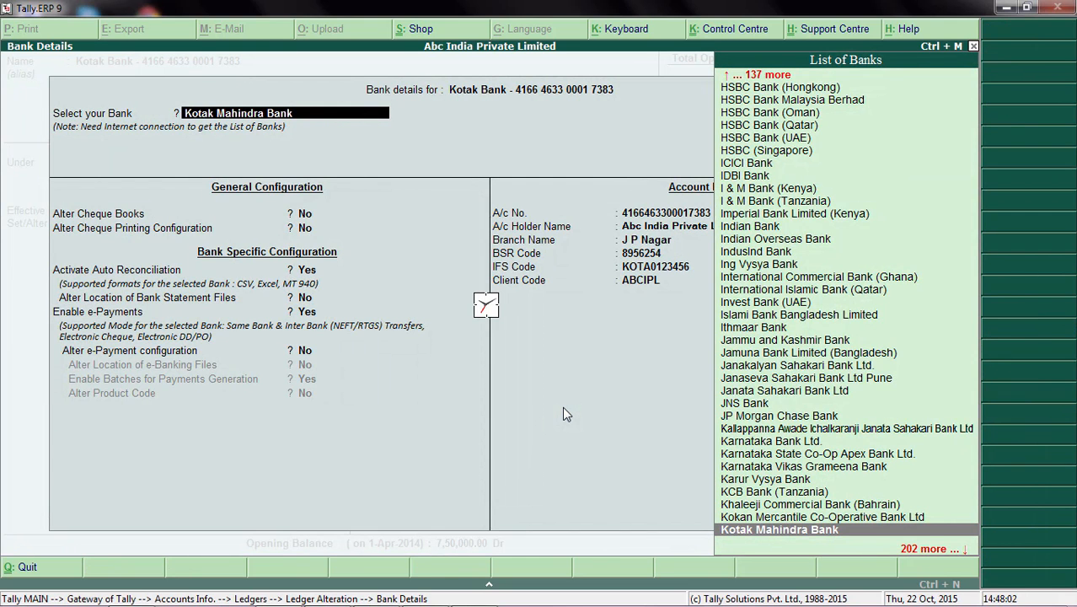
Step: In the Kotak Bank details, set Alter e-Payment configuration to Yes
key(Return)
key(Return)
key(Return)
key(Return)
key(Return)
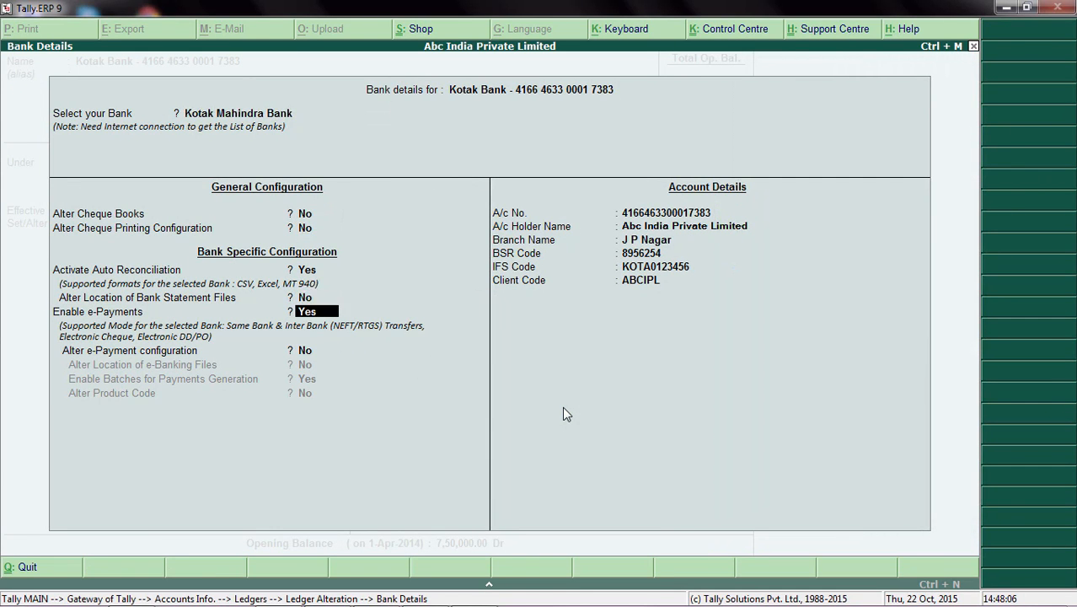
key(Return)
key(Return)
key(Return)
text(y)
key(Return)
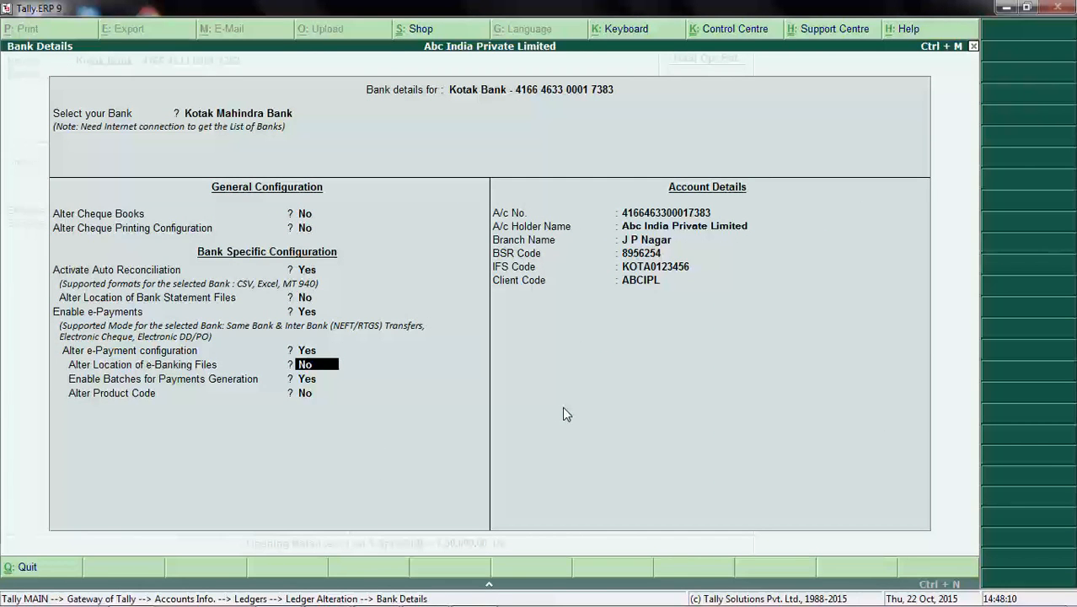
Step: Set Enable Batches for Payments Generation to No and accept the bank details
key(Return)
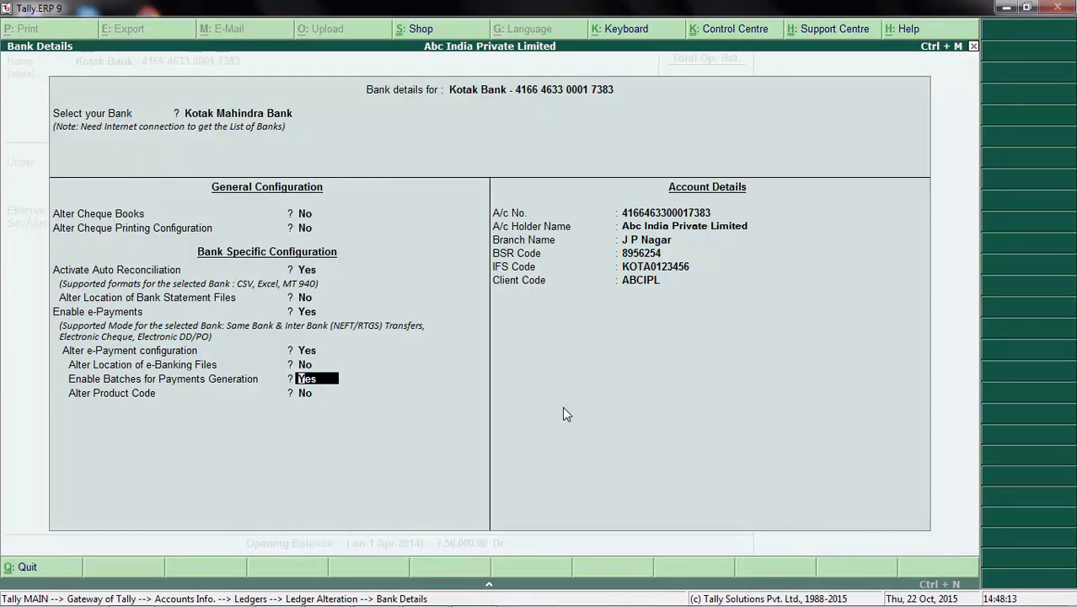
text(n)
key(Return)
key(Return)
key(Return)
key(Return)
key(Return)
key(Return)
key(Return)
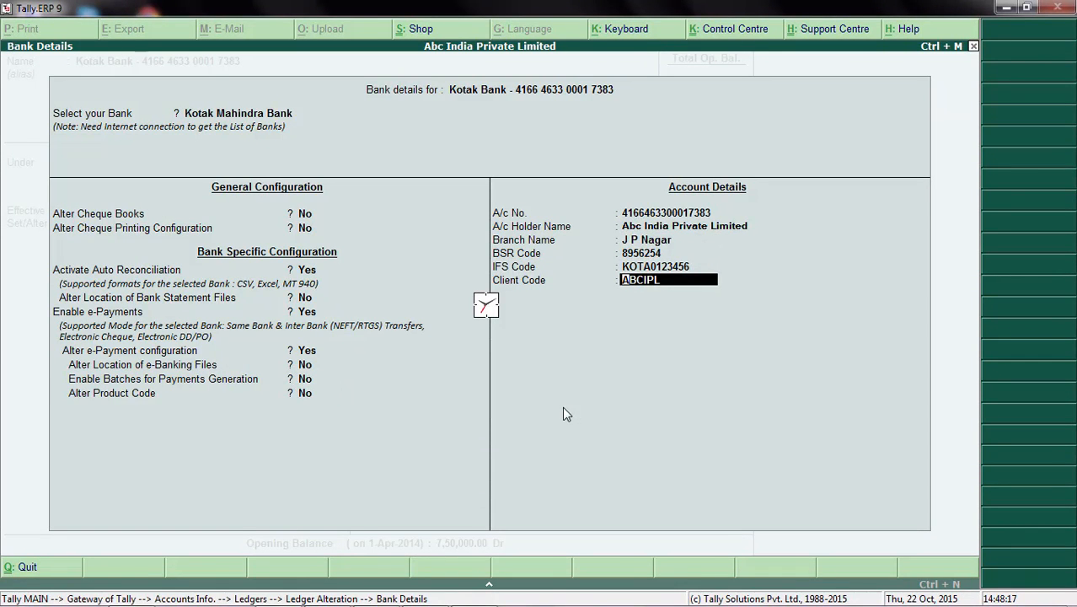
key(Return)
key(Return)
key(Return)
key(Return)
key(Return)
key(Return)
key(Return)
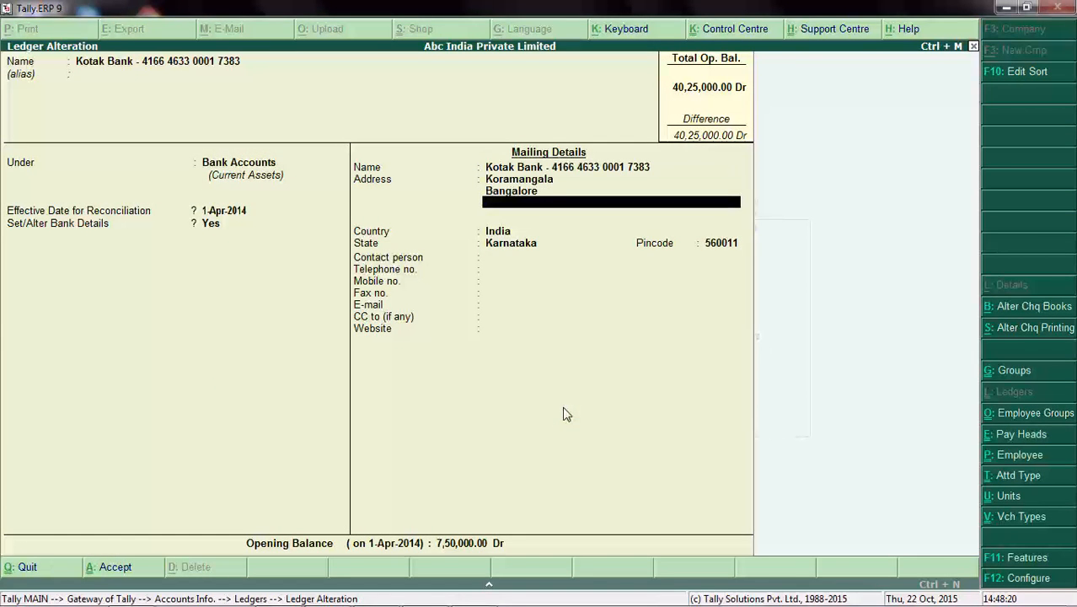
Step: Save the altered Kotak Bank ledger and return to the Gateway of Tally
key(Return)
key(Return)
key(Return)
key(Return)
key(Return)
key(Return)
key(Return)
key(Return)
key(Return)
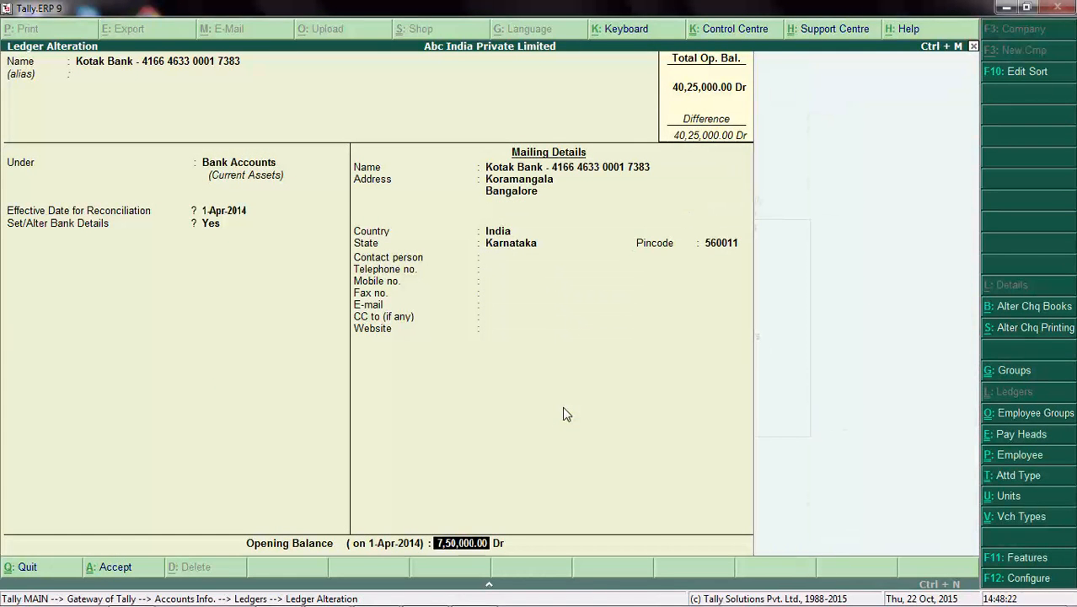
key(Return)
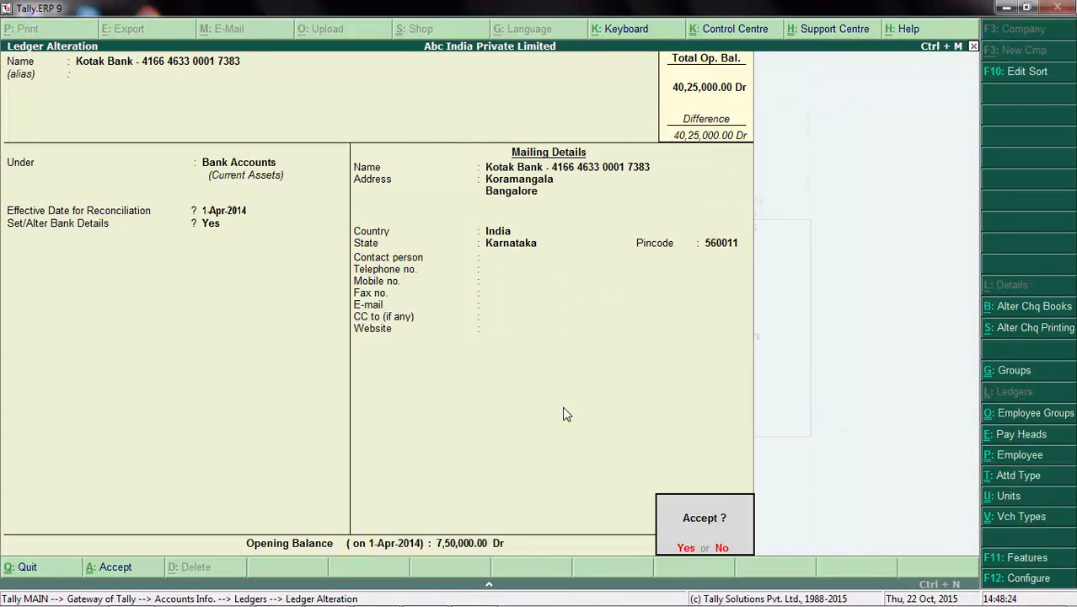
key(Return)
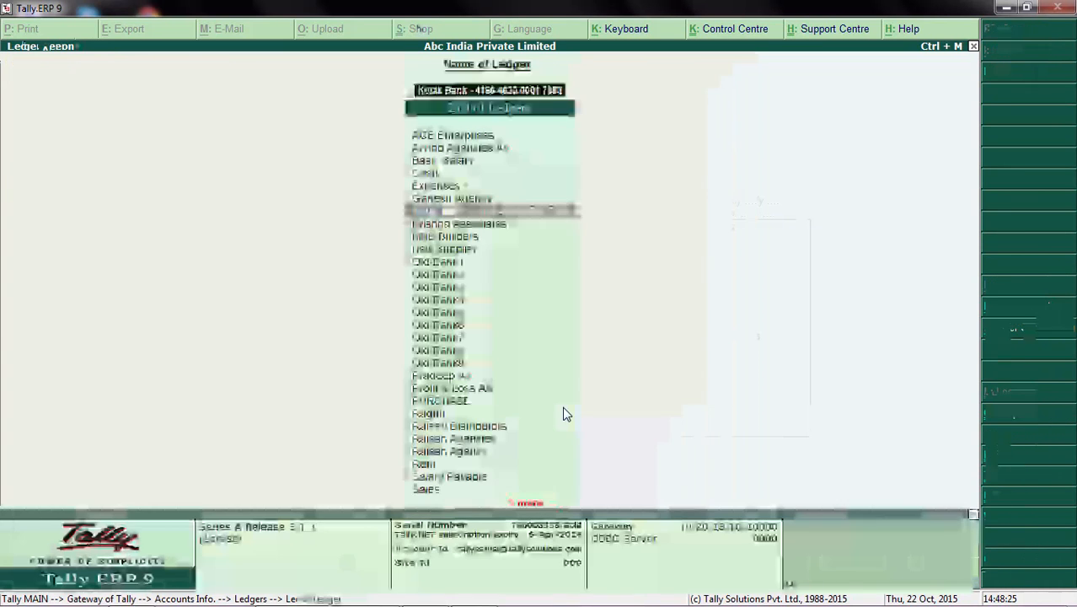
key(Escape)
key(Escape)
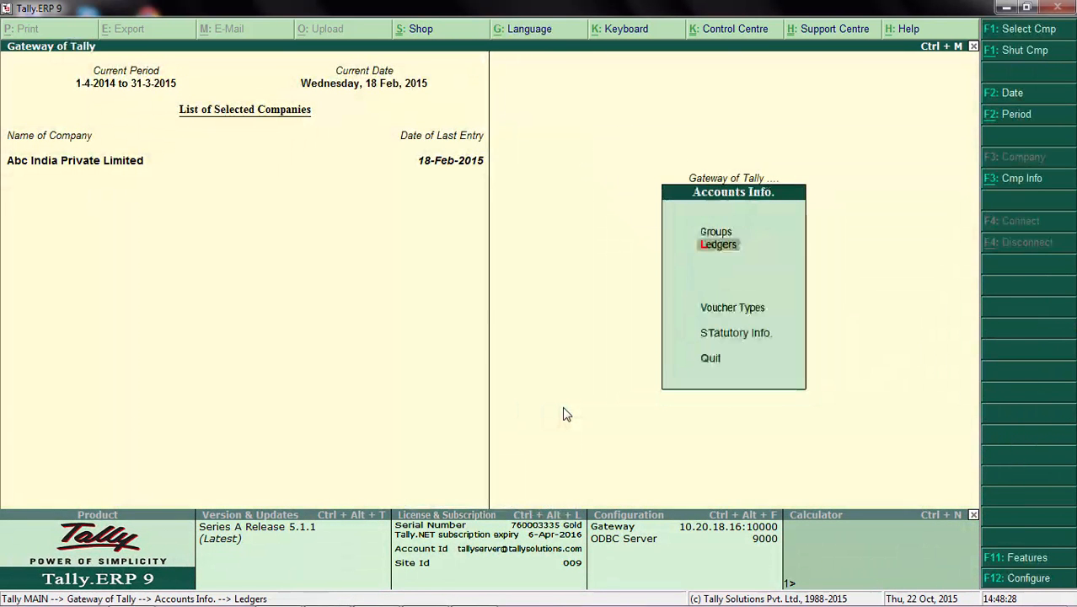
key(Escape)
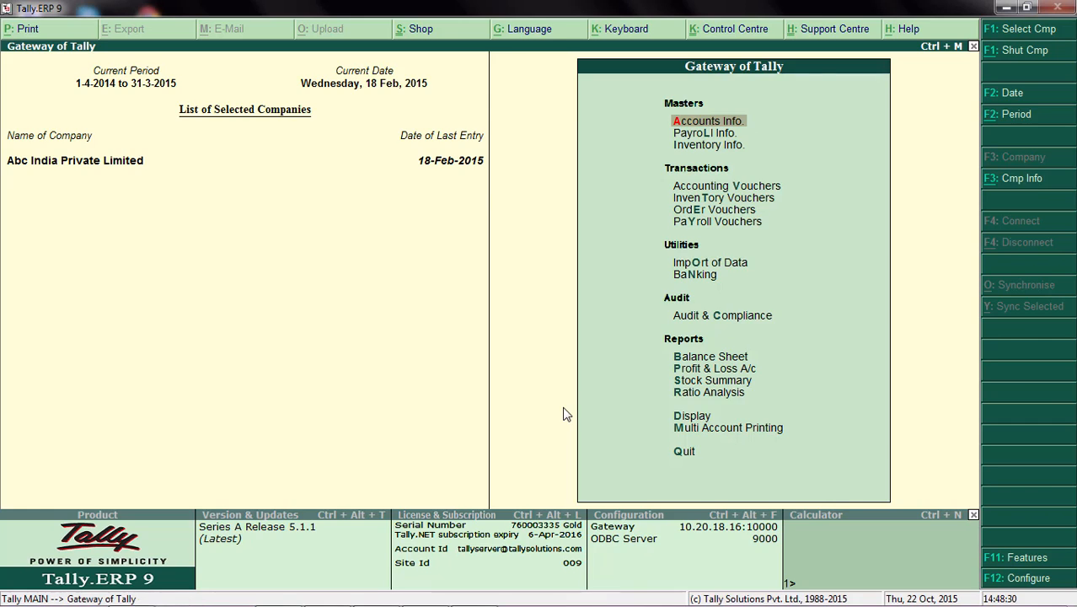
Step: Start a payment voucher from the Kotak Bank account to ACE Enterprises with an amount of 2000
key(v)
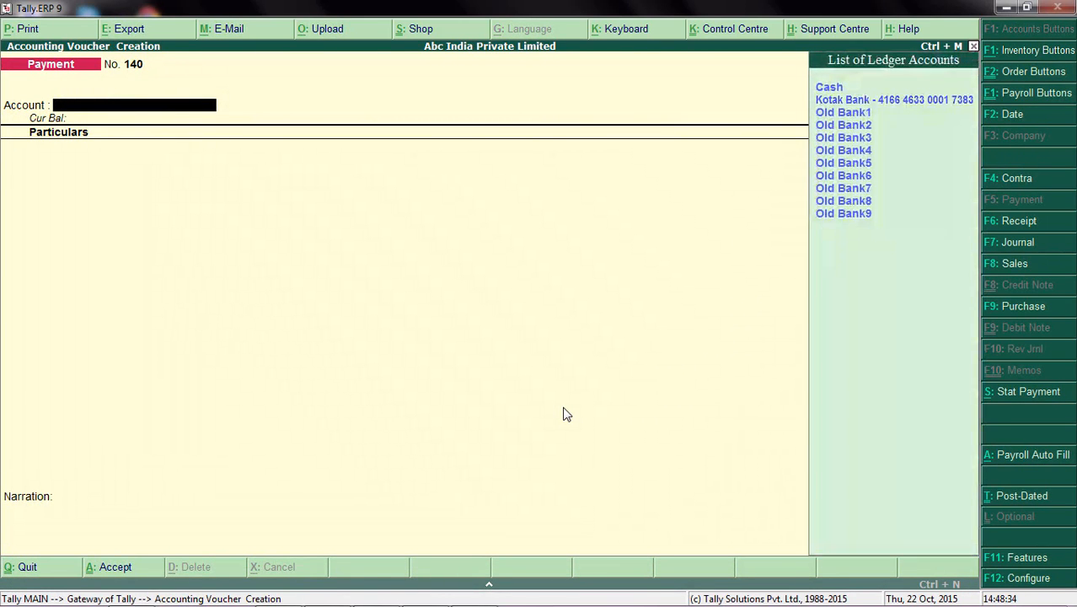
key(Down)
key(Return)
key(Down)
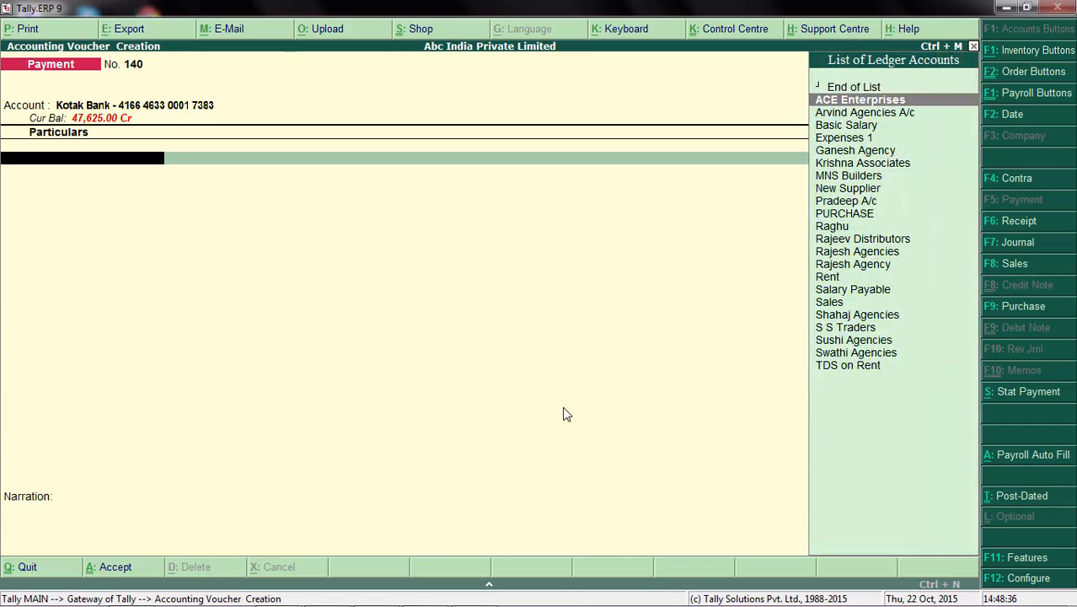
key(Return)
text(2000)
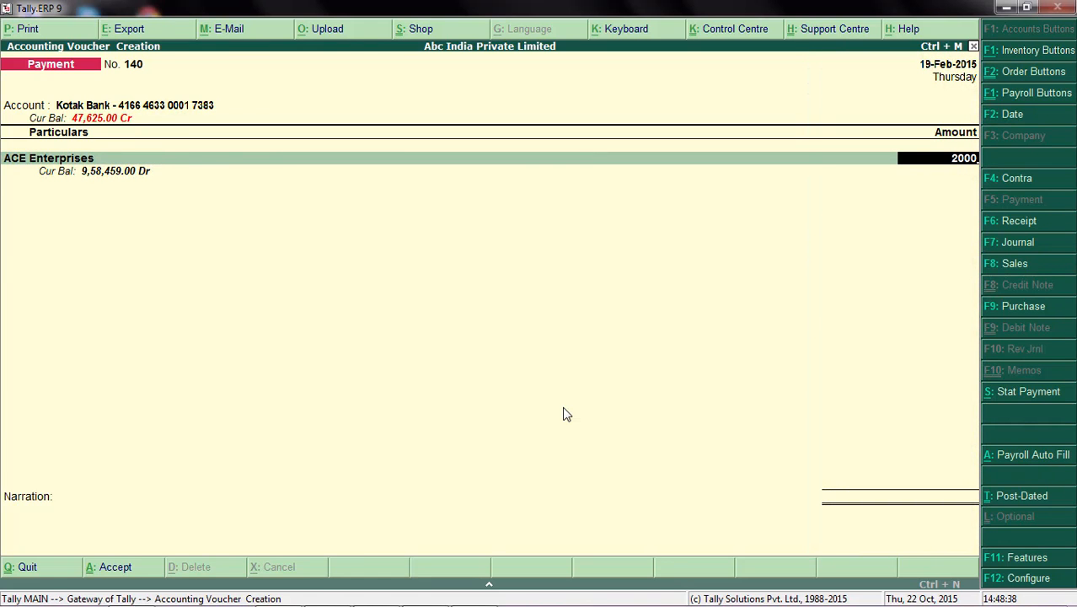
key(Return)
Step: Allocate the full ACE Enterprises amount to a New Ref in the bill-wise details and save the payment voucher
key(Down)
key(Return)
key(Return)
key(Return)
key(Return)
key(Return)
key(Return)
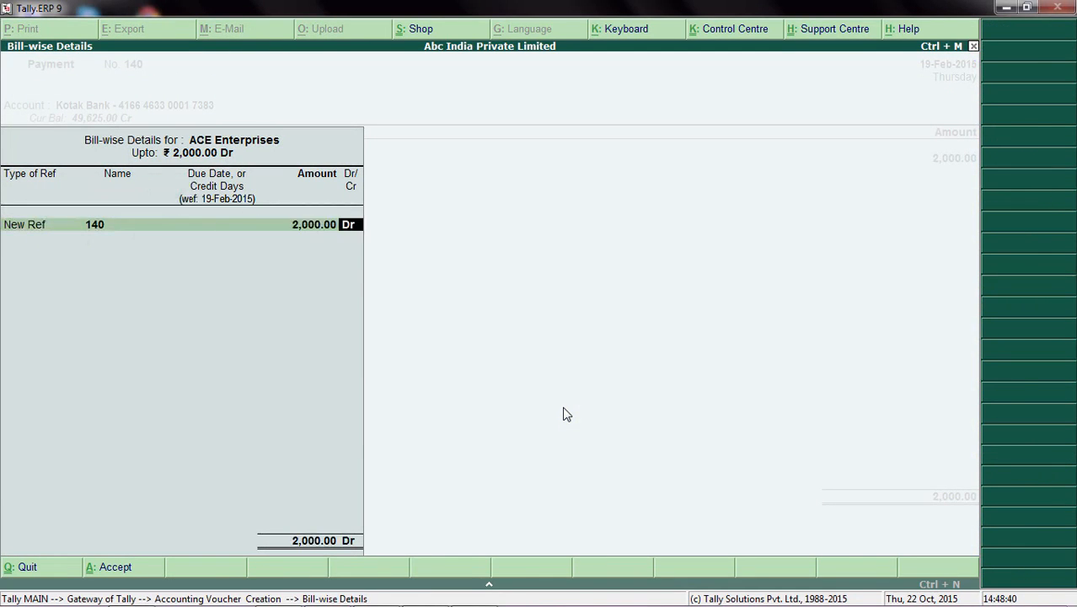
key(Return)
key(Return)
key(Return)
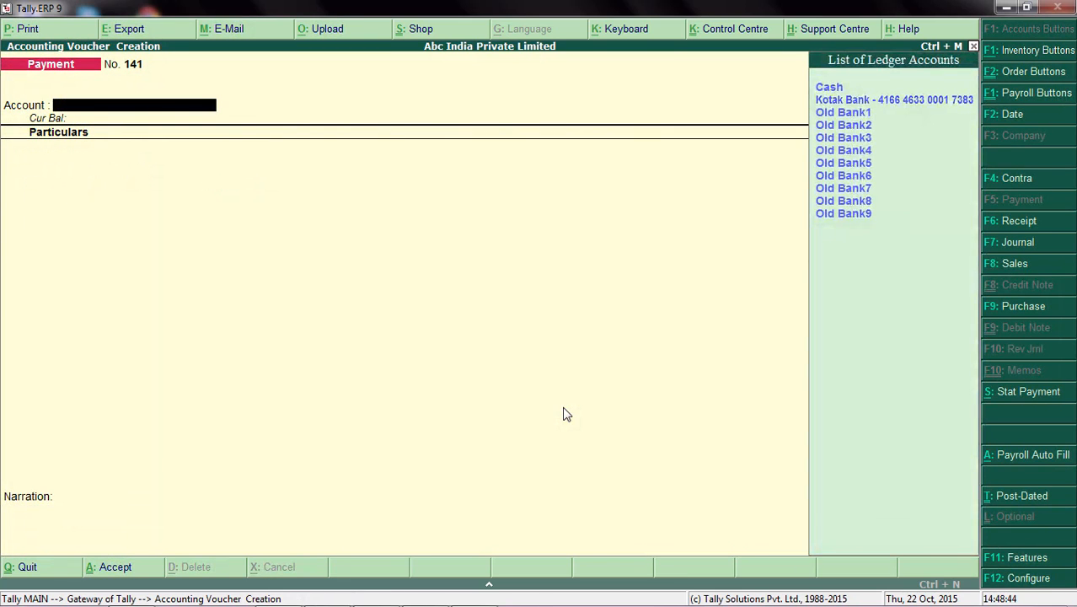
Step: Start a payment voucher from the Kotak Bank account to Arvind Agencies A/c with an amount of 5000
key(Return)
key(Down)
key(Down)
key(Return)
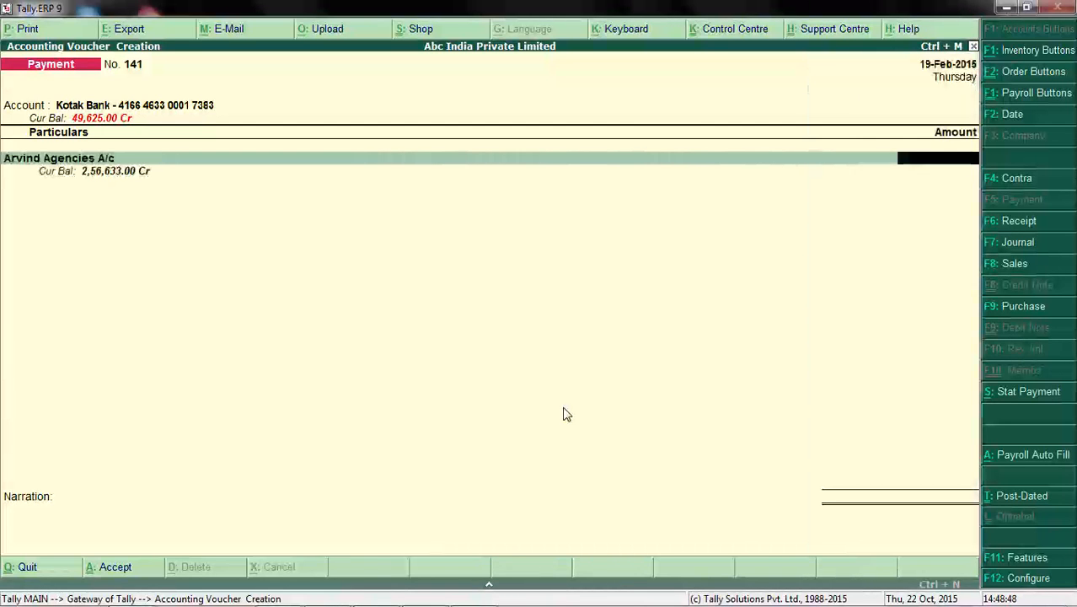
text(5000)
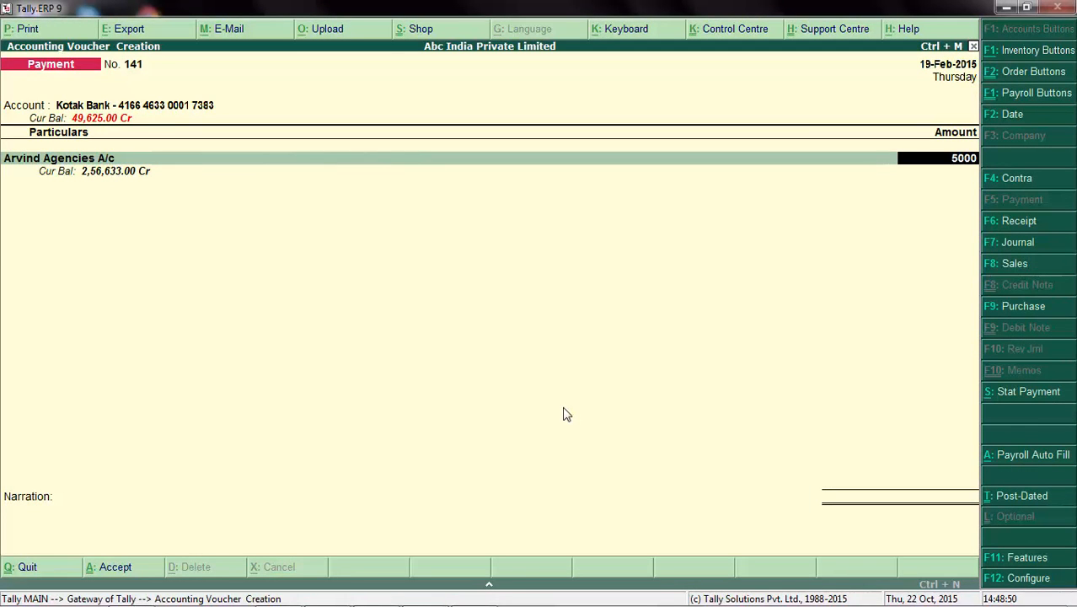
Step: Complete the bill-wise and bank allocations for the full Arvind Agencies amount and save the payment voucher
key(Return)
key(Down)
key(Return)
key(Return)
key(Return)
key(Return)
Step: Start another payment voucher from the Kotak Bank account to Shahaj Agencies with an amount of 7000
key(Return)
key(Return)
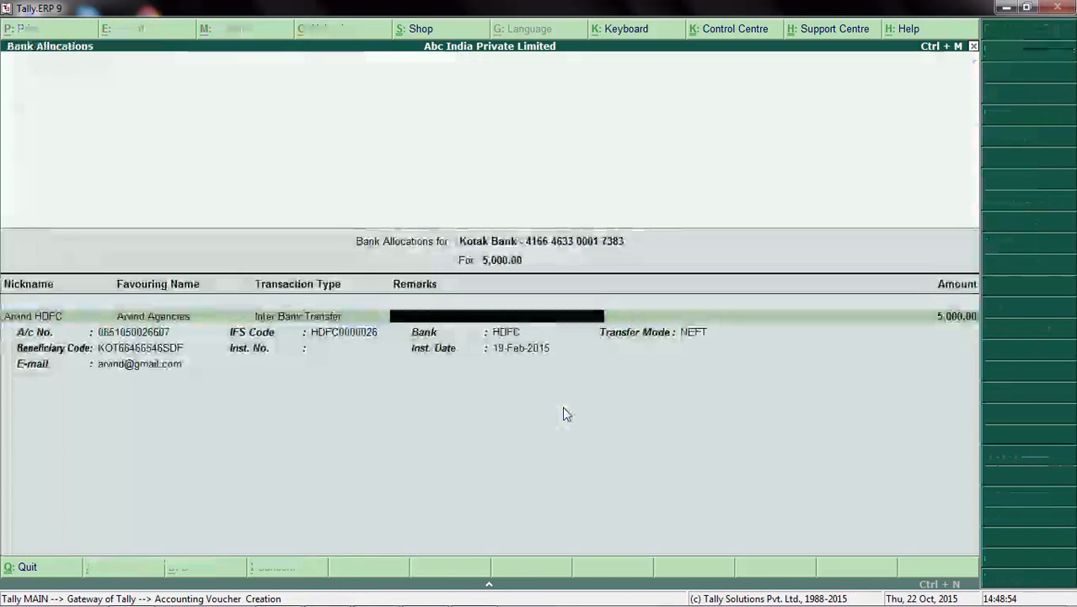
key(ctrl+a)
key(Return)
key(Return)
key(Down)
key(Return)
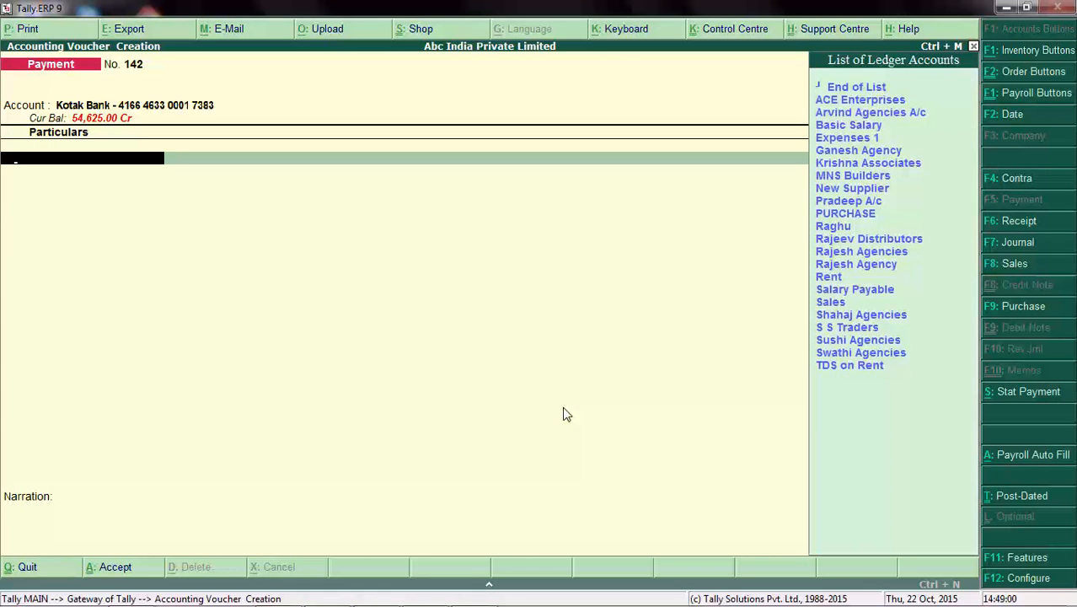
text(S)
key(Down)
key(Down)
key(Up)
key(Up)
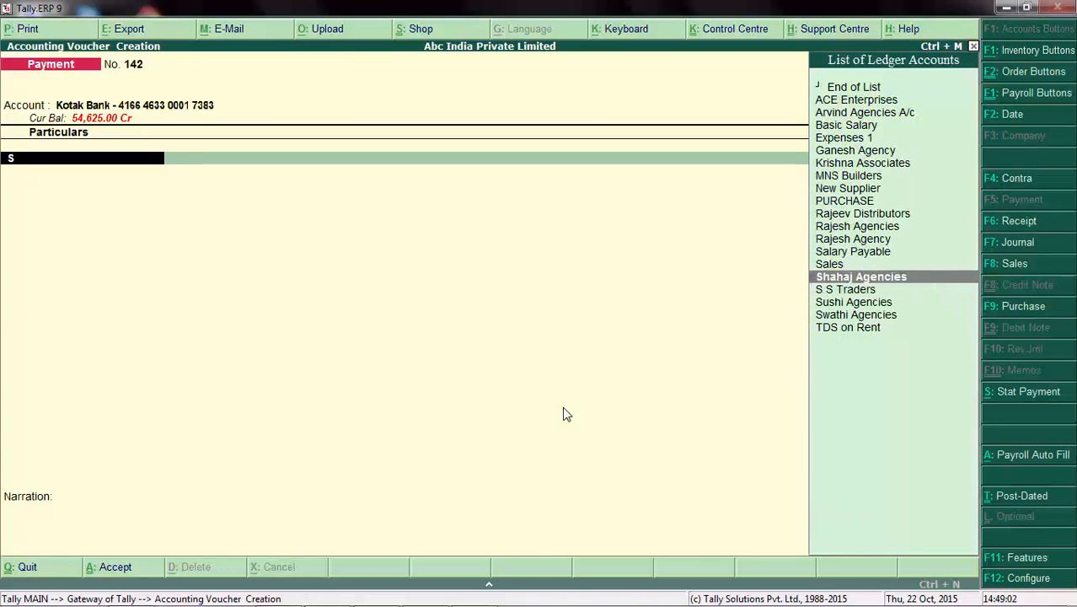
key(Return)
text(700)
Step: Complete the bill-wise and bank allocations for the full Shahaj Agencies amount and save the payment voucher
key(Return)
key(Down)
key(Return)
key(Return)
key(Return)
key(Return)
key(Return)
key(Return)
key(Return)
key(Return)
key(Return)
key(Return)
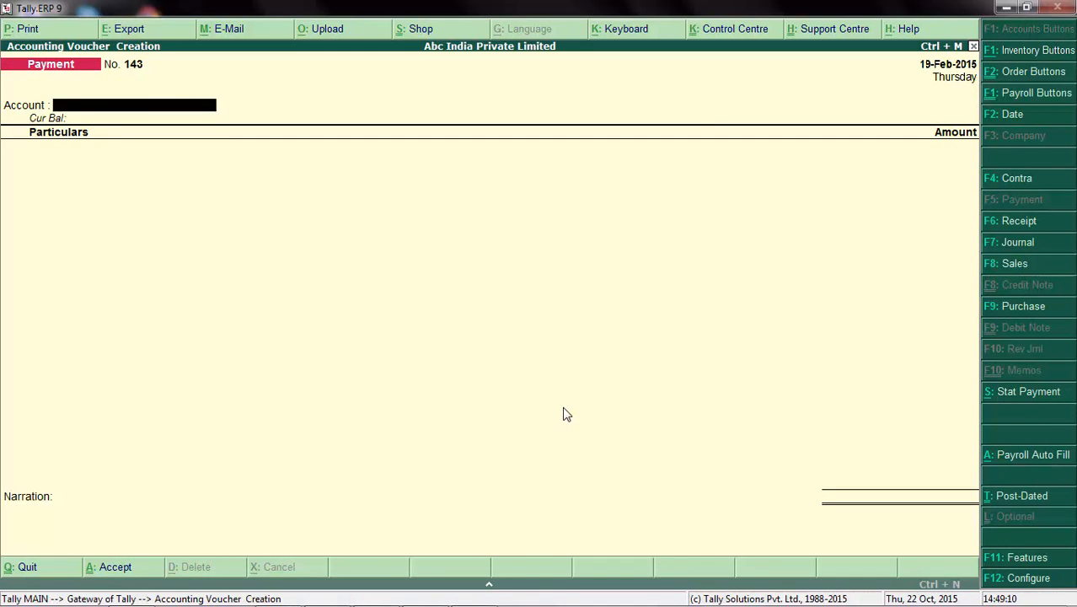
Step: Leave voucher creation and open the e-Payments report for Kotak Bank
key(Escape)
key(Down)
key(Down)
key(Down)
key(Down)
key(Down)
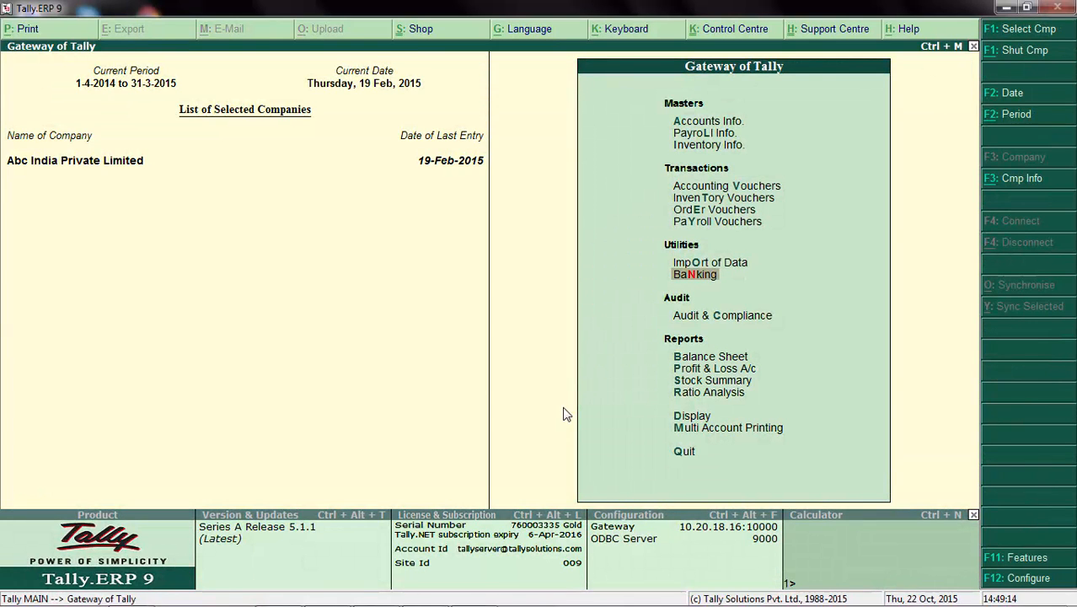
key(Return)
key(Return)
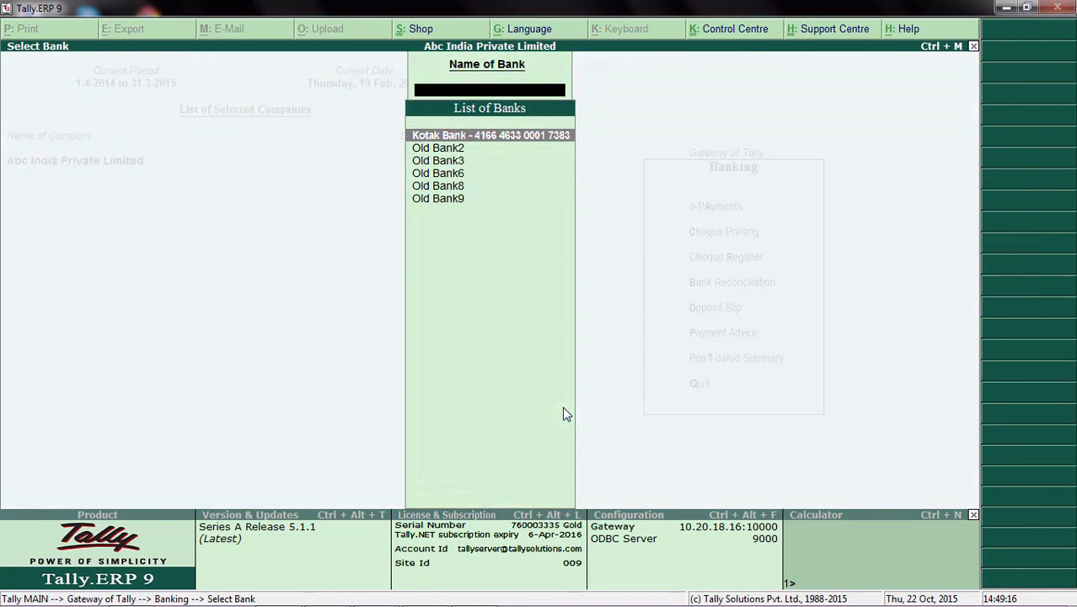
key(Return)
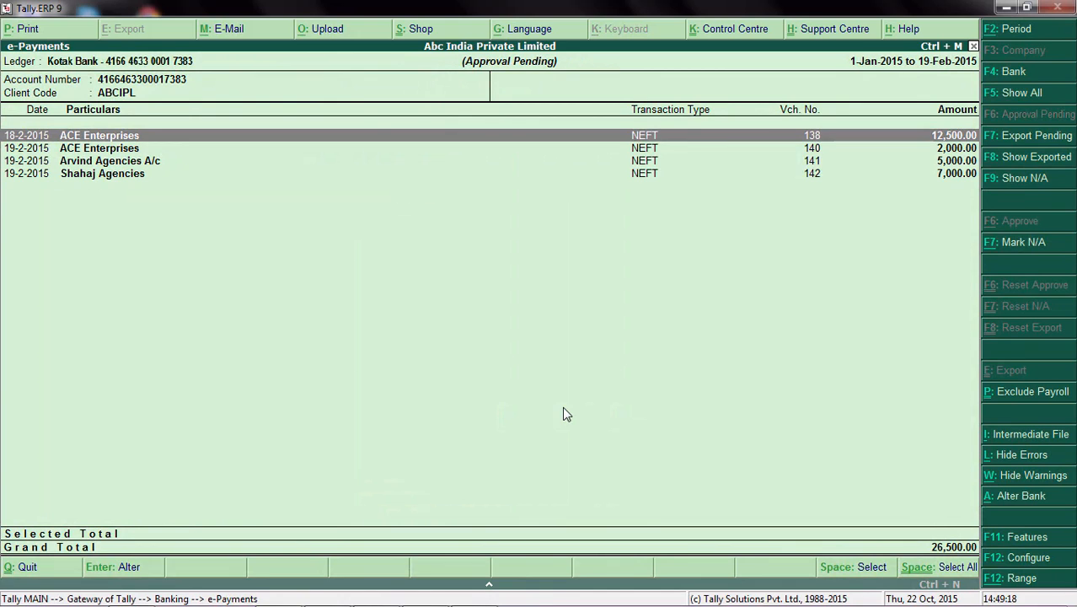
Step: Select the Arvind Agencies and Shahaj Agencies payments pending approval, then leave e-Payments for the Gateway of Tally
key(Down)
key(Up)
key(Down)
key(Down)
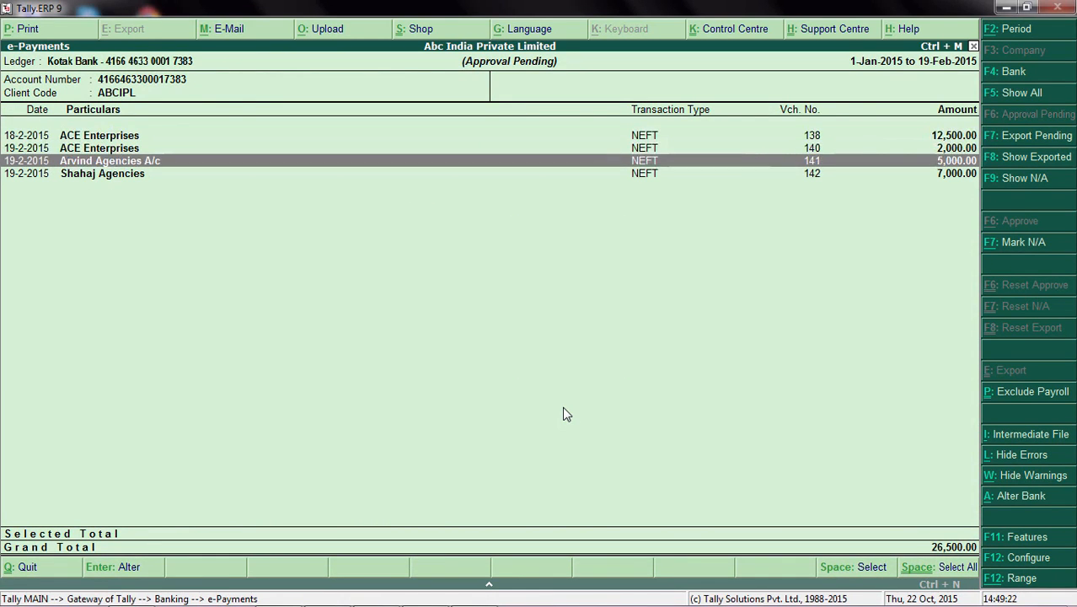
key(space)
key(Down)
key(space)
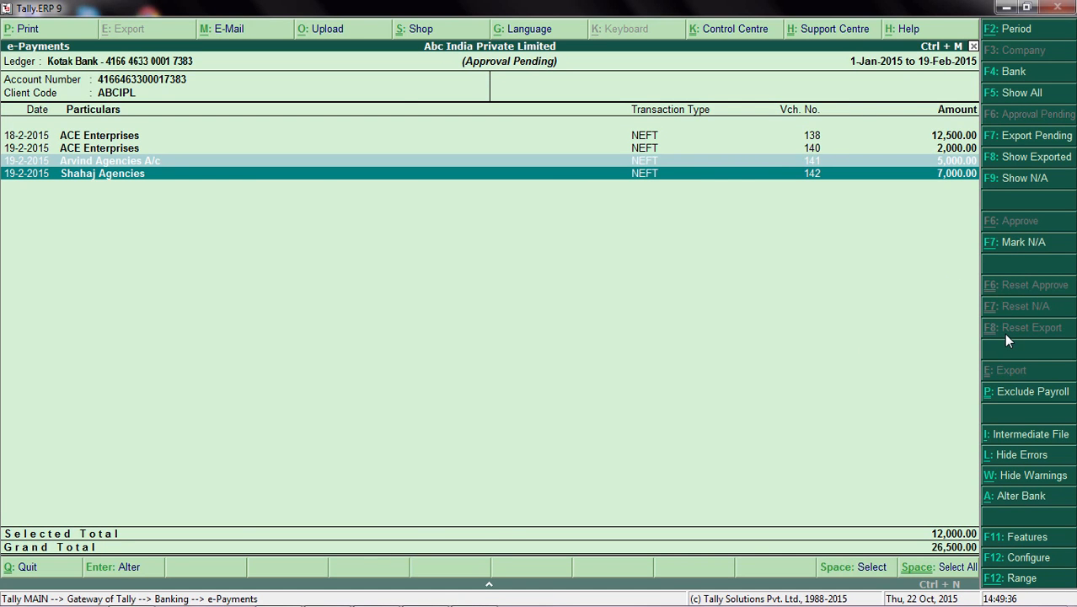
key(Escape)
key(Escape)
key(Escape)
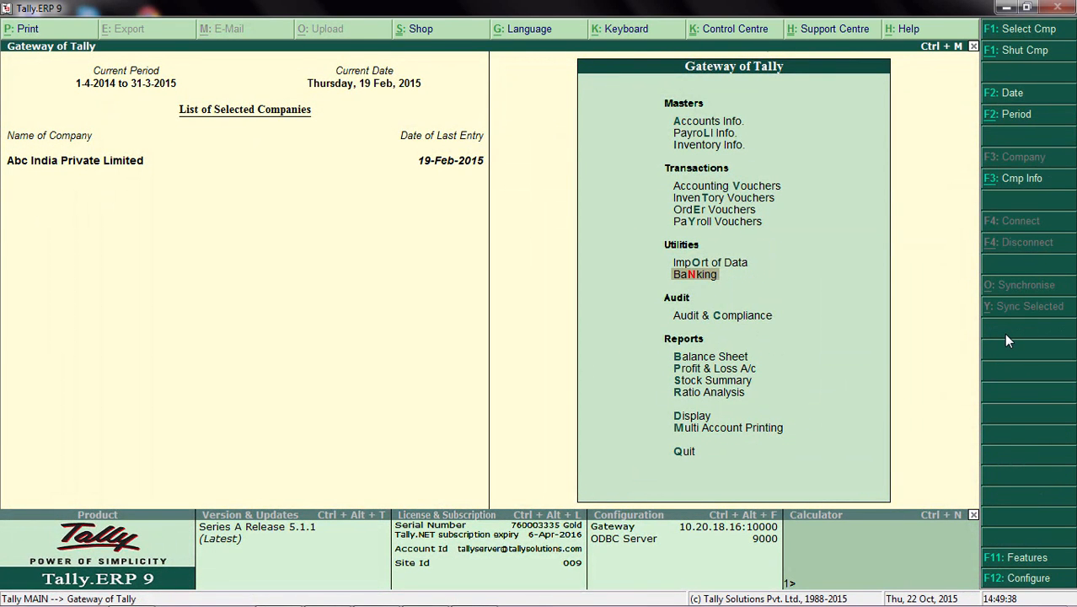
Step: Shut Abc India Private Limited and reopen it by logging in with the administrator user name
key(alt+F1)
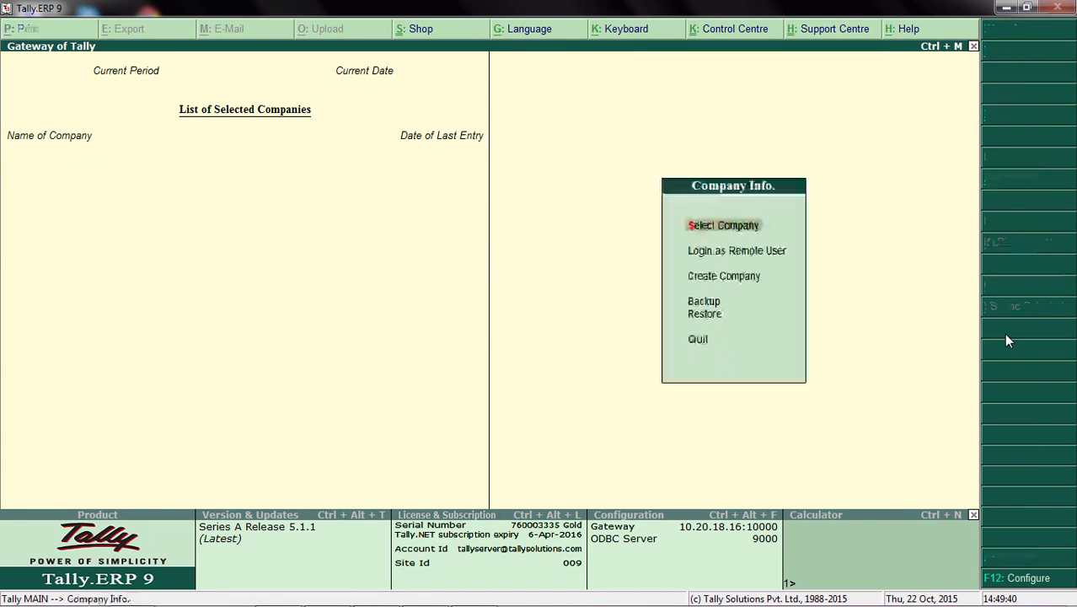
key(Return)
key(Return)
text(admina)
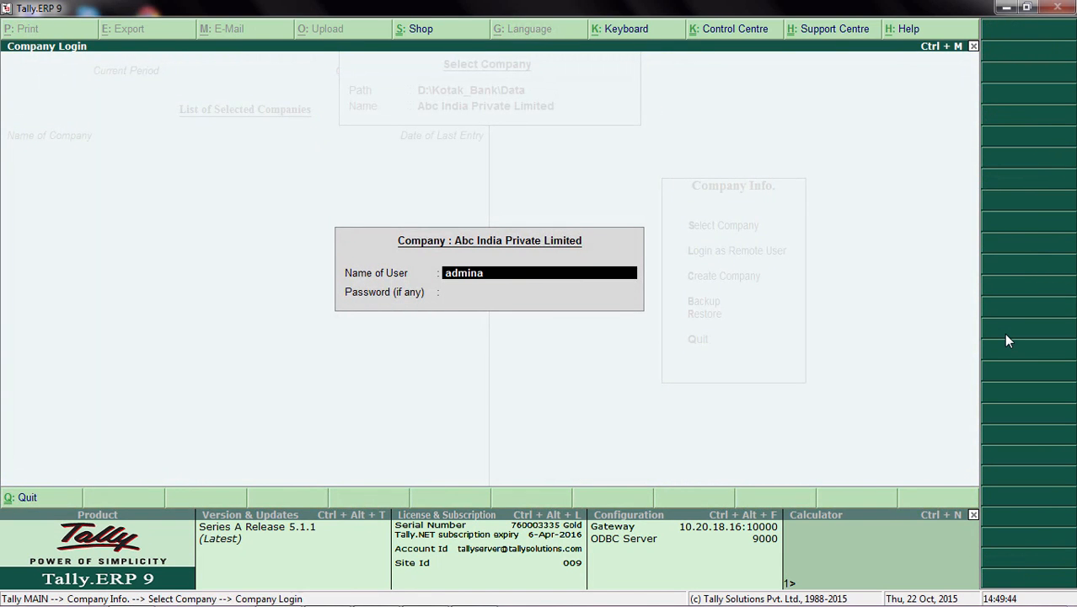
key(Return)
key(Return)
Step: Open the Kotak Bank e-Payments report under the administrator login
key(Down)
key(Down)
key(Down)
key(Down)
key(Down)
key(Down)
key(Down)
key(Down)
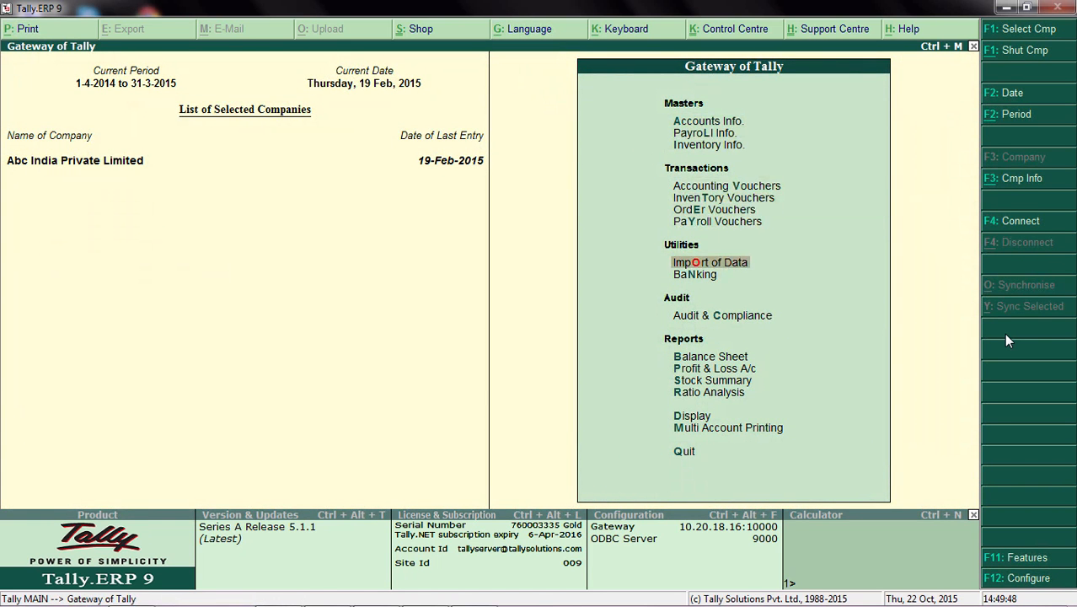
key(Return)
key(Return)
key(Return)
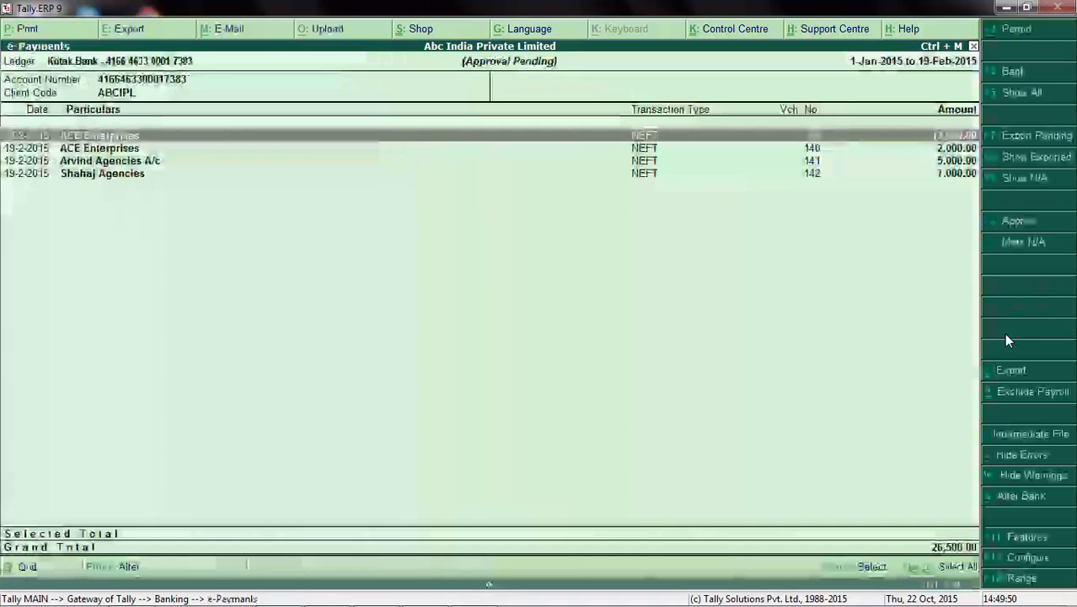
Step: Approve the Arvind Agencies and Shahaj Agencies payments of 5,000 and 7,000
key(Down)
key(Down)
key(space)
key(space)
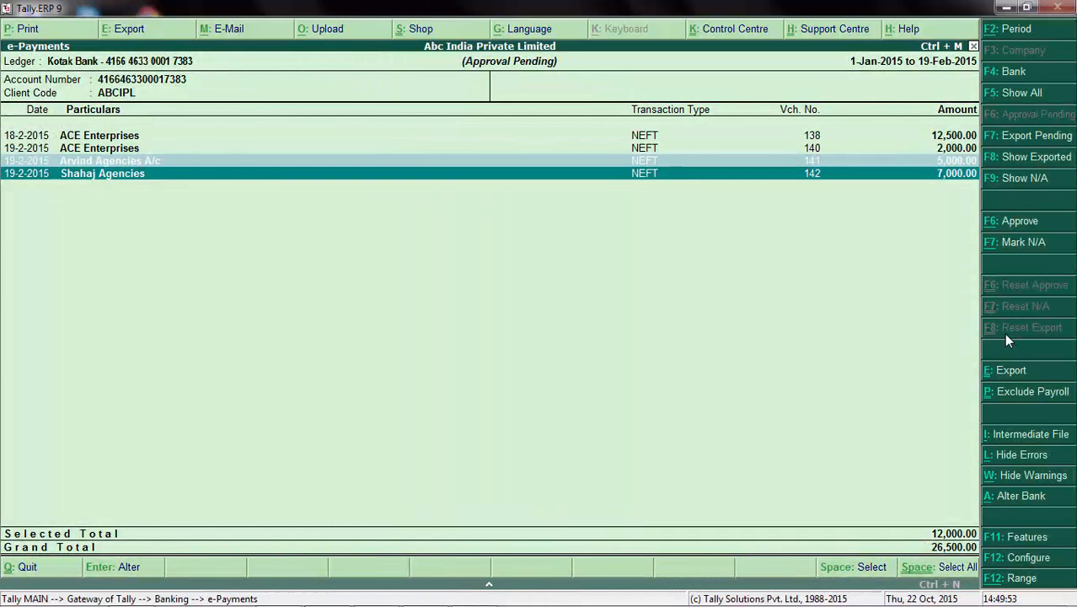
click(1027, 223)
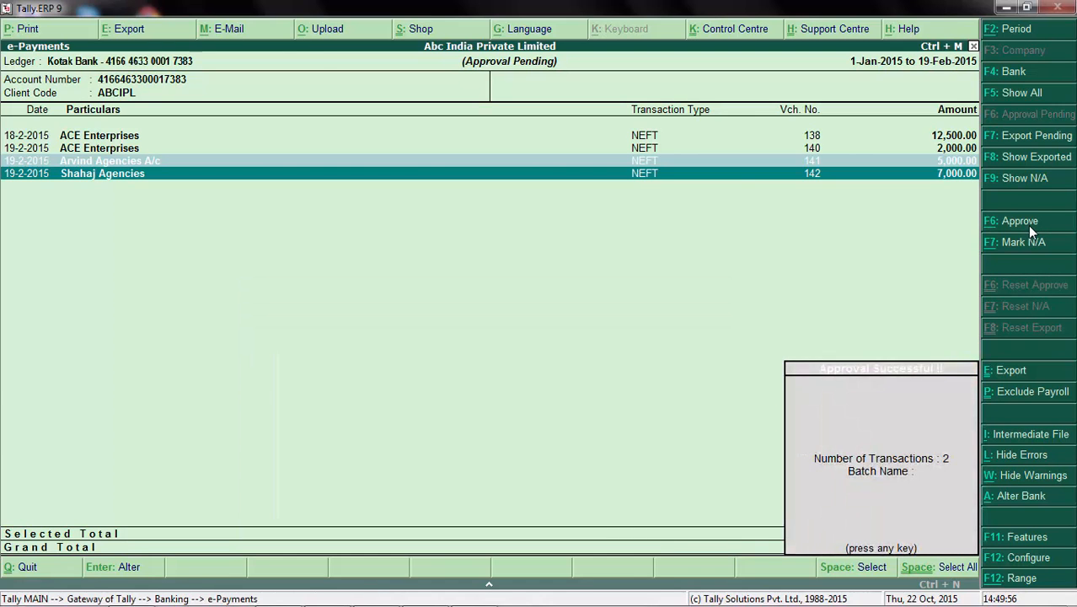
key(Return)
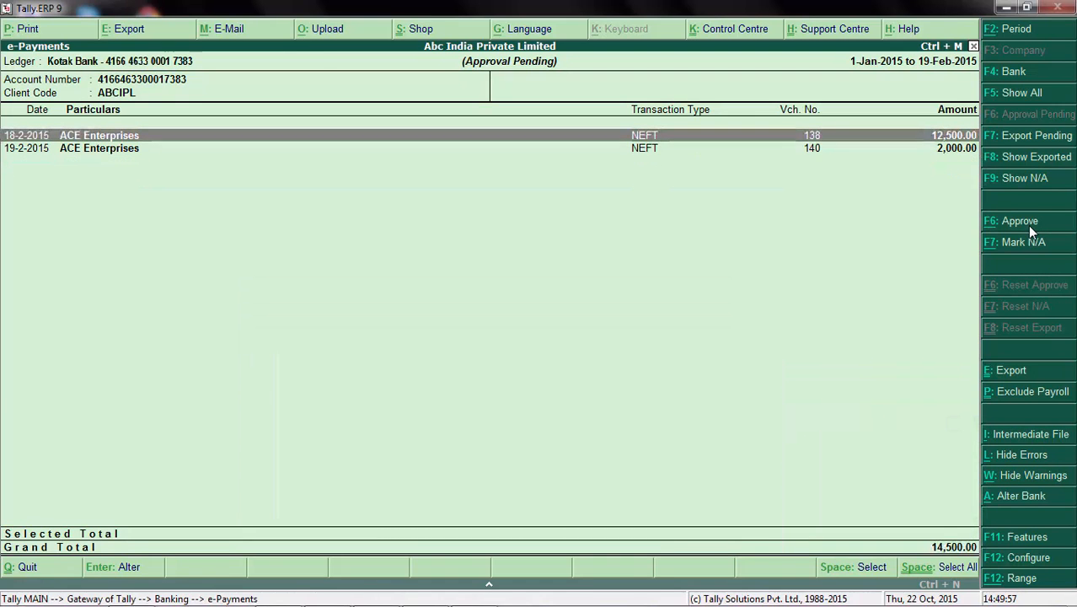
Step: Export the export-pending Arvind Agencies and Shahaj Agencies payments to D:\Kotak_Bank\Payment_instructions with bill details included, then leave the report
click(1042, 142)
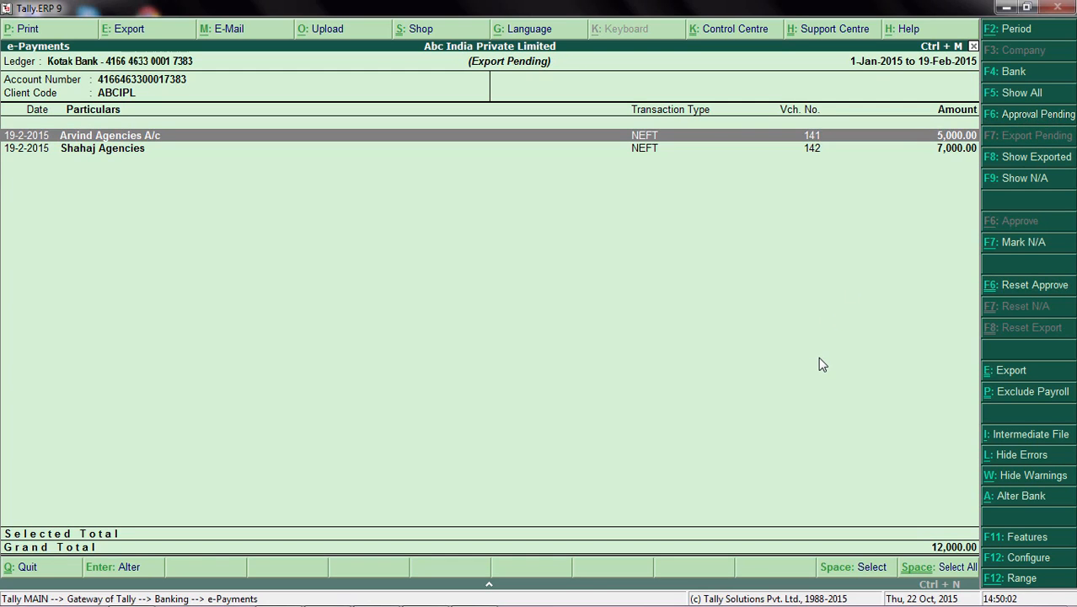
key(Down)
key(Up)
key(space)
key(Down)
key(space)
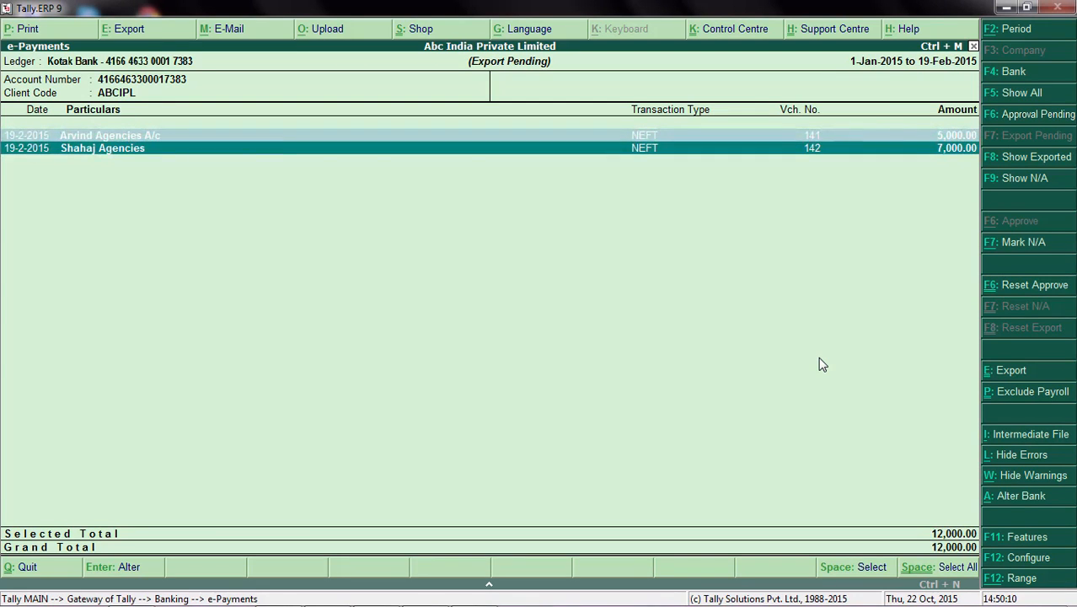
click(1011, 373)
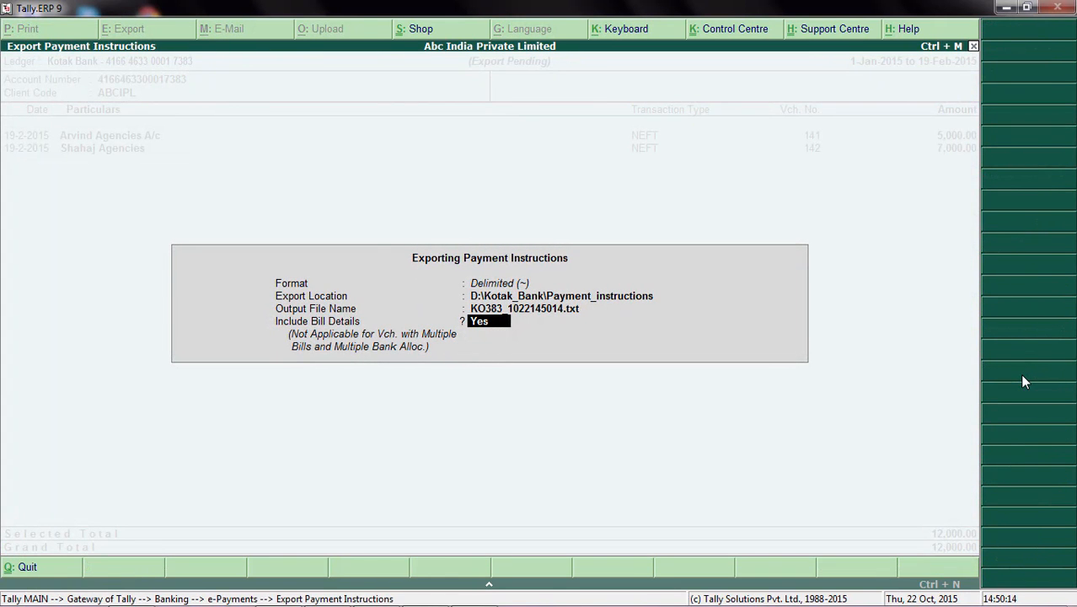
key(Return)
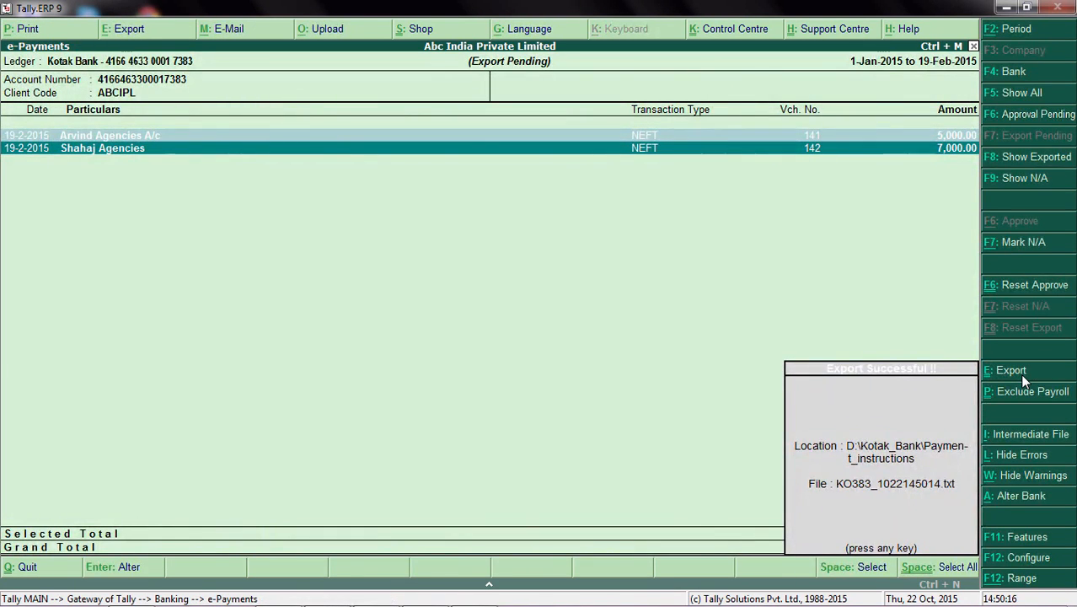
key(Return)
key(Escape)
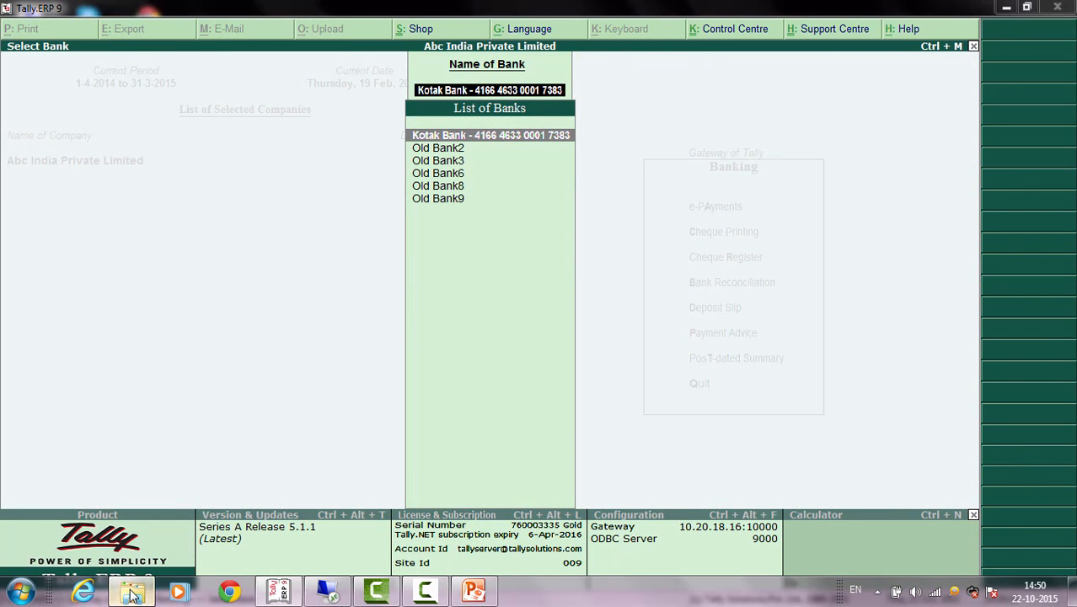
click(130, 593)
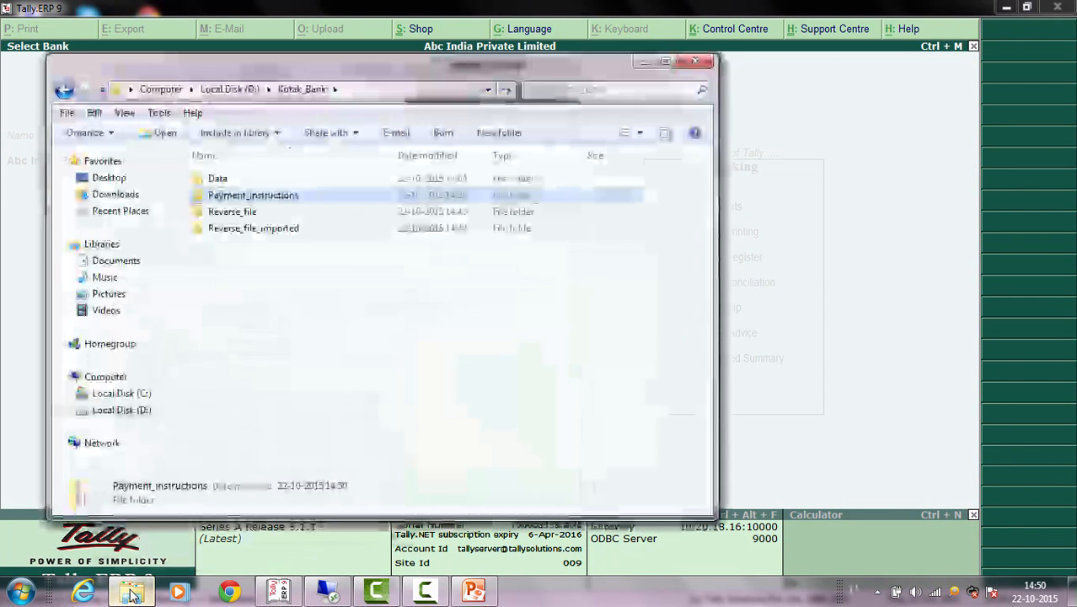
double_click(293, 196)
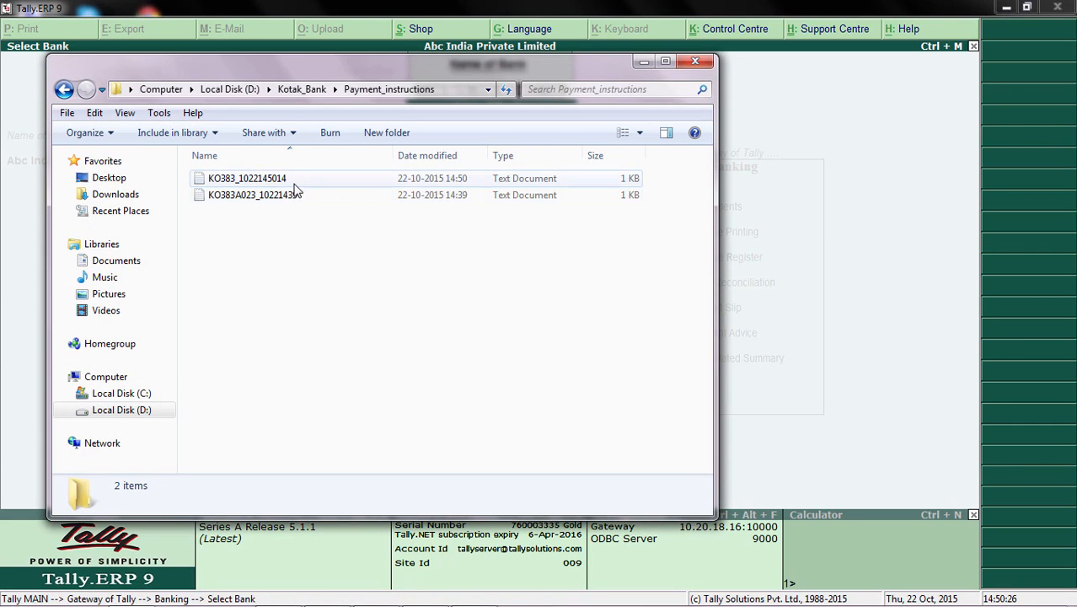
double_click(295, 187)
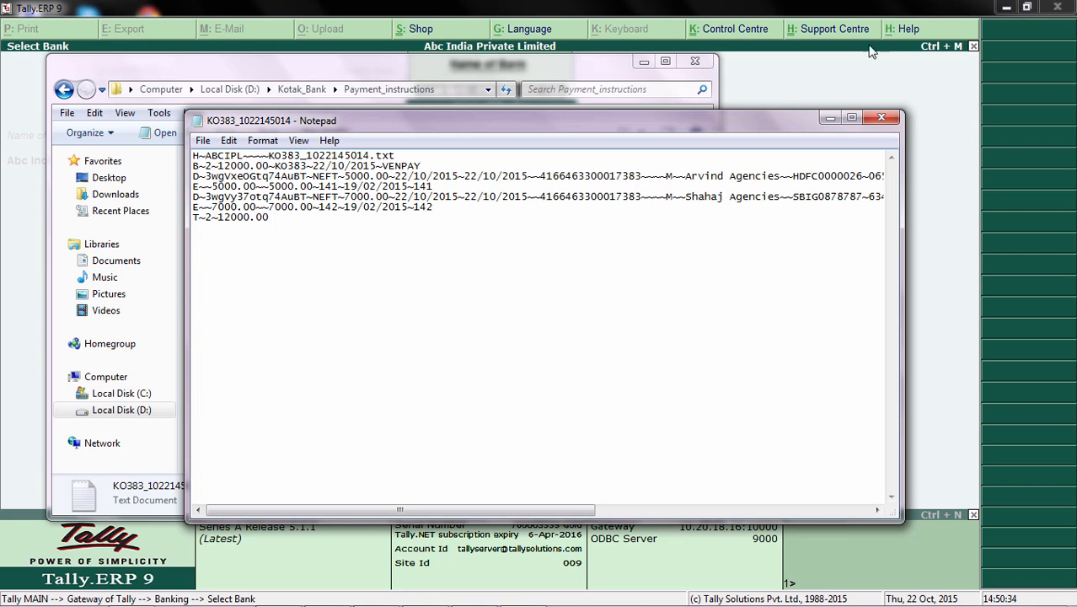
click(914, 67)
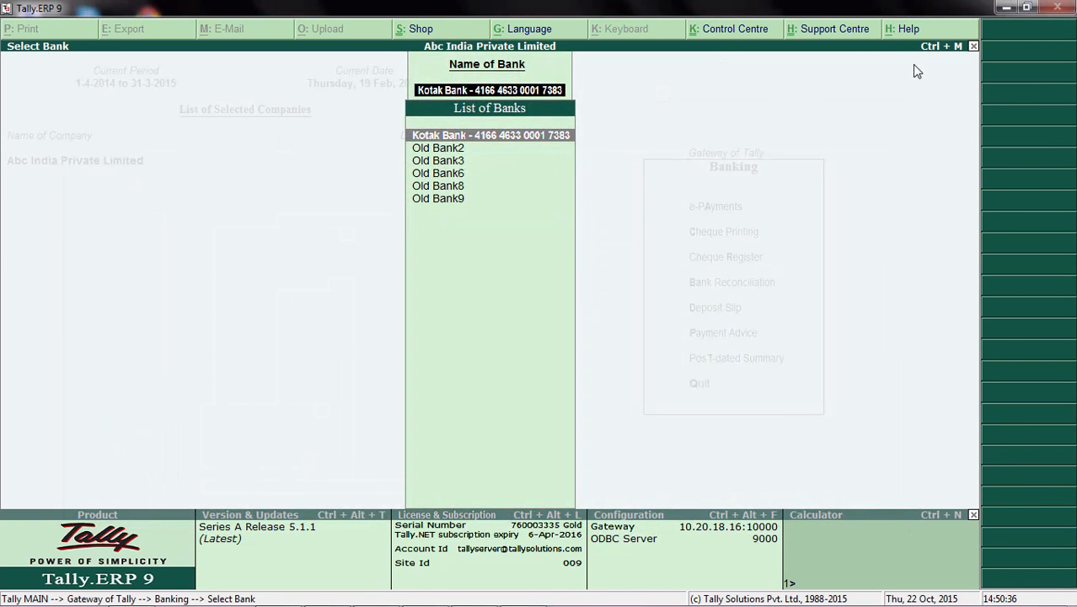
Step: Leave the bank selection and Banking menu to return to the Gateway of Tally
key(Escape)
key(Escape)
key(Escape)
key(Escape)
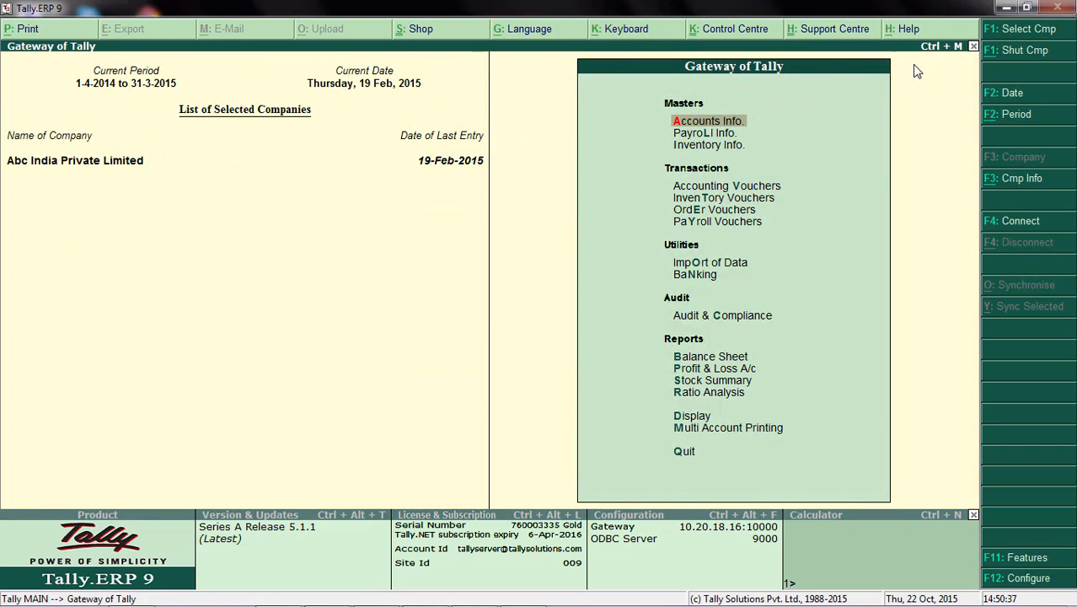